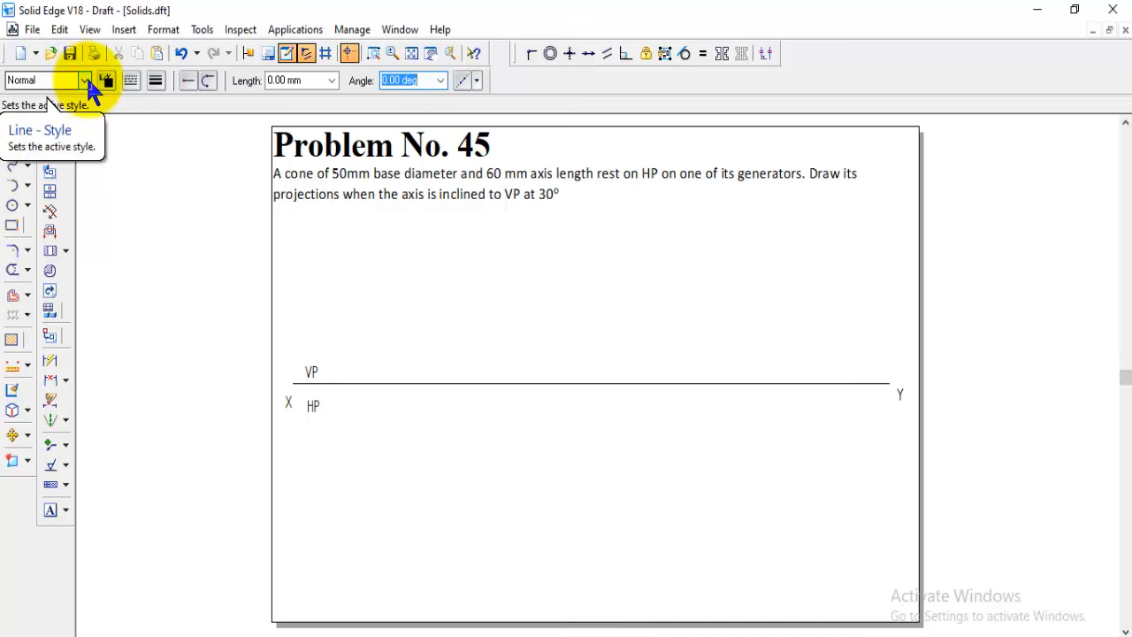
# Step: Draw a 50 mm diameter circle in the Visible line style below the XY line, near its X end
pyautogui.click(84, 80)
pyautogui.click(26, 214)
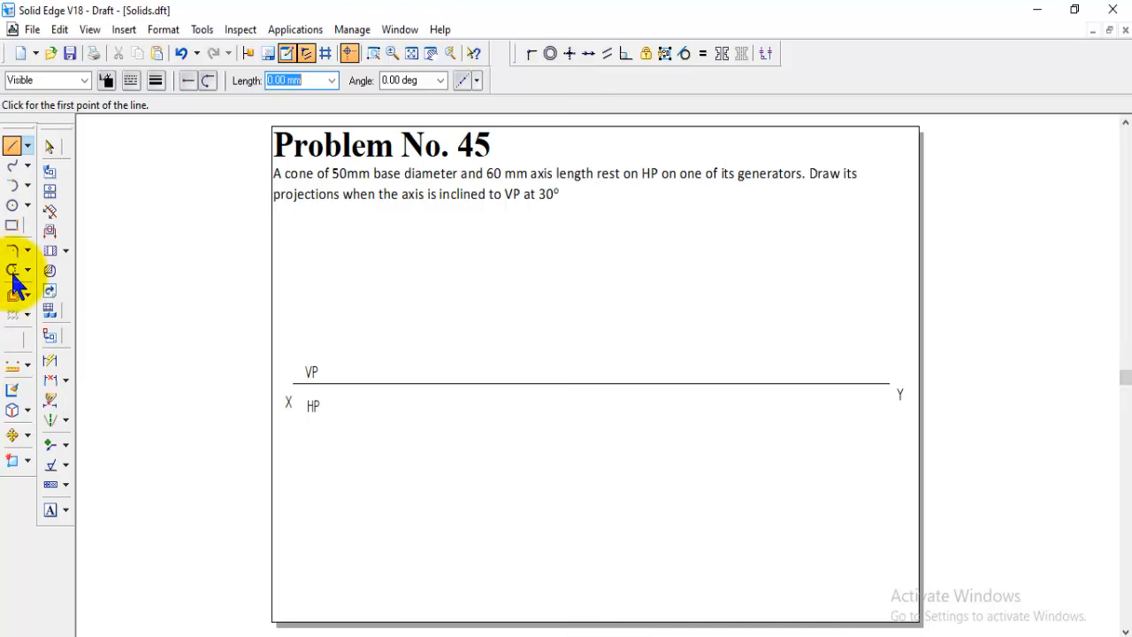
pyautogui.click(13, 206)
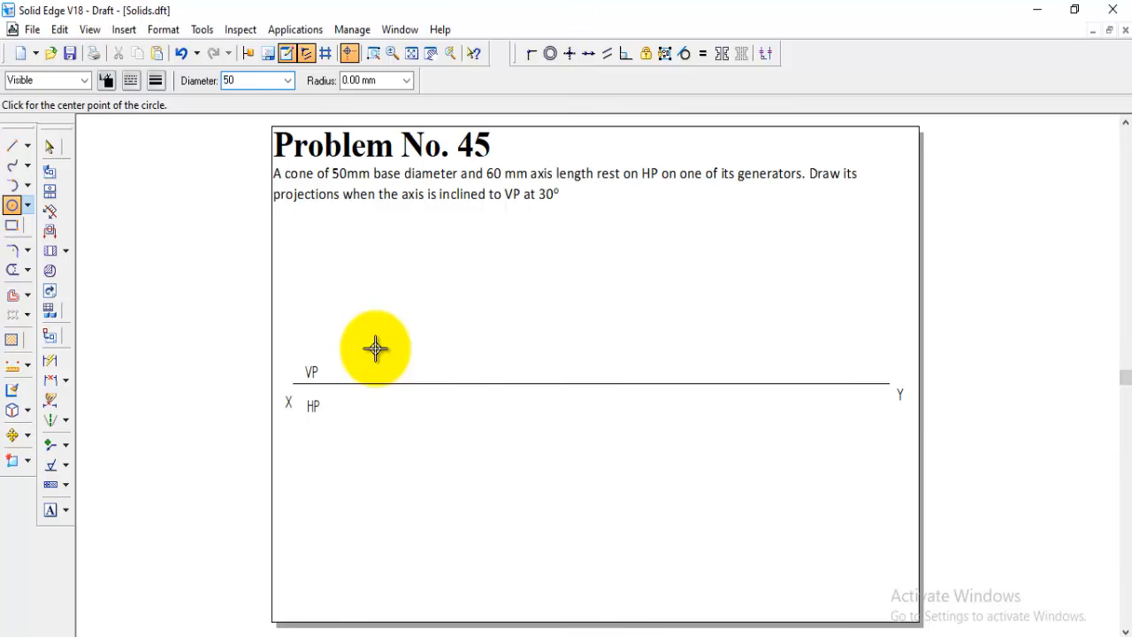
pyautogui.write('50')
pyautogui.press('Tab')
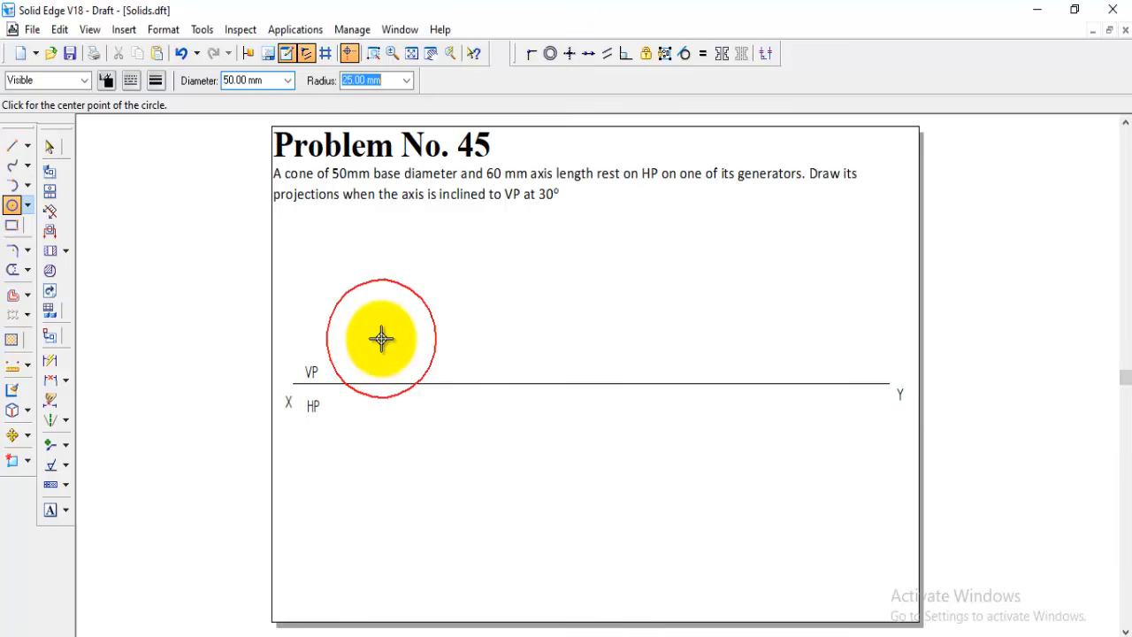
pyautogui.click(390, 467)
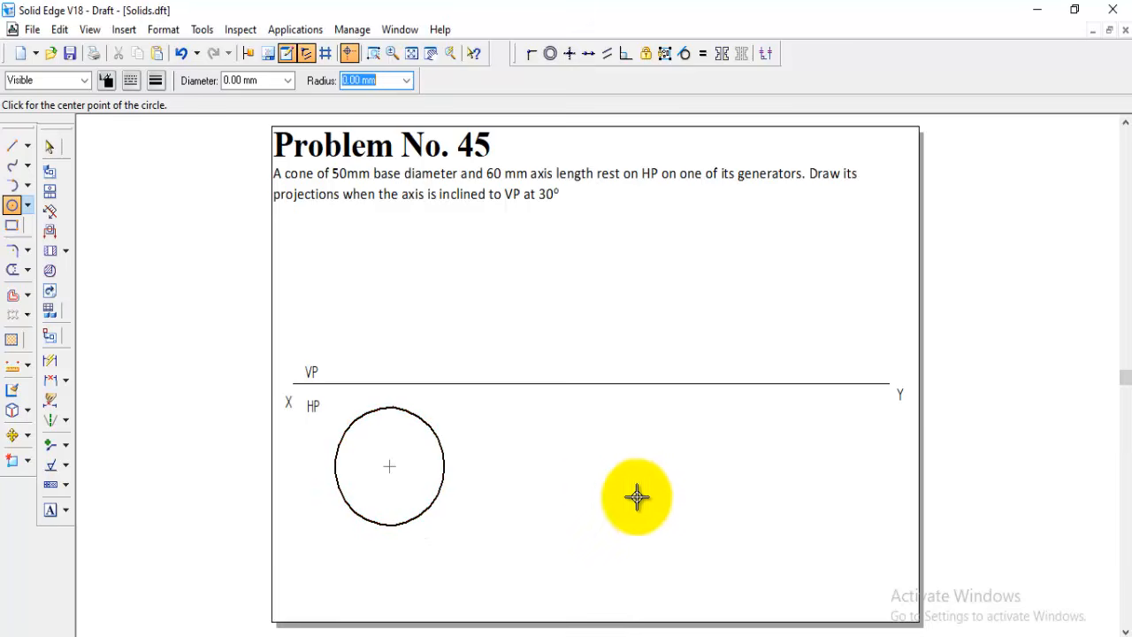
# Step: Draw a horizontal radius in the Normal line style from the circle's centre to its rightmost point
pyautogui.click(14, 148)
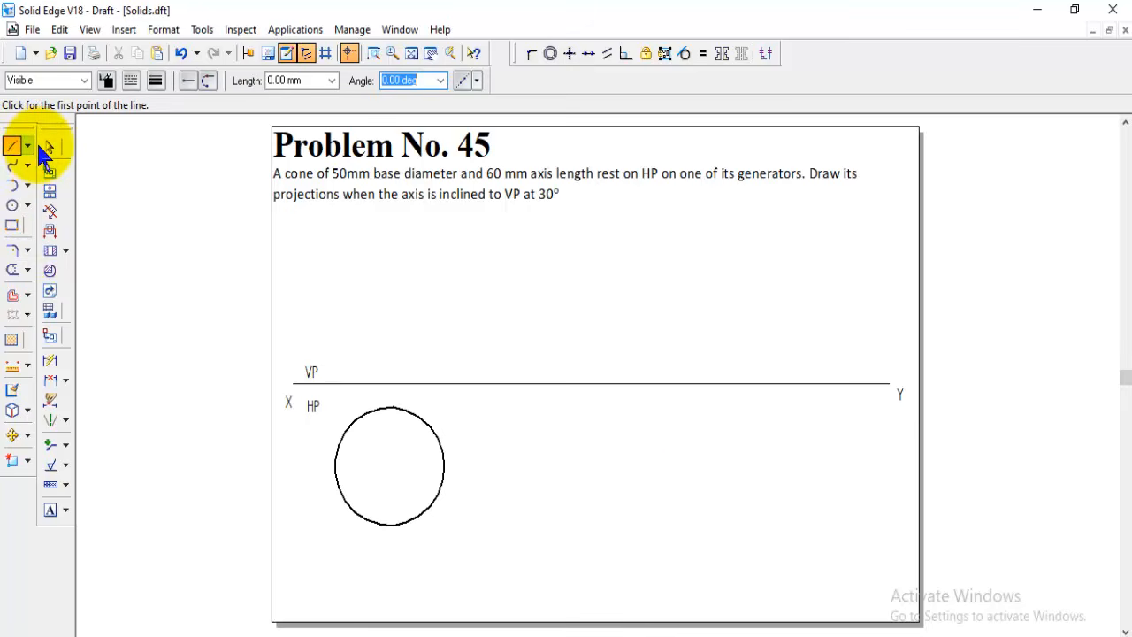
pyautogui.click(84, 78)
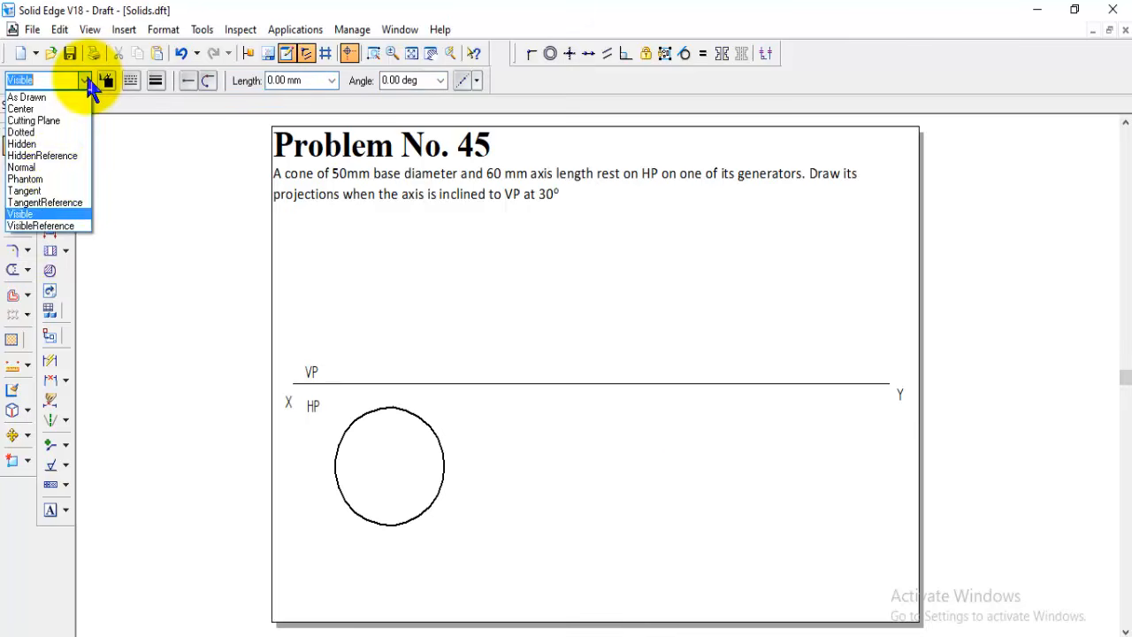
pyautogui.click(47, 169)
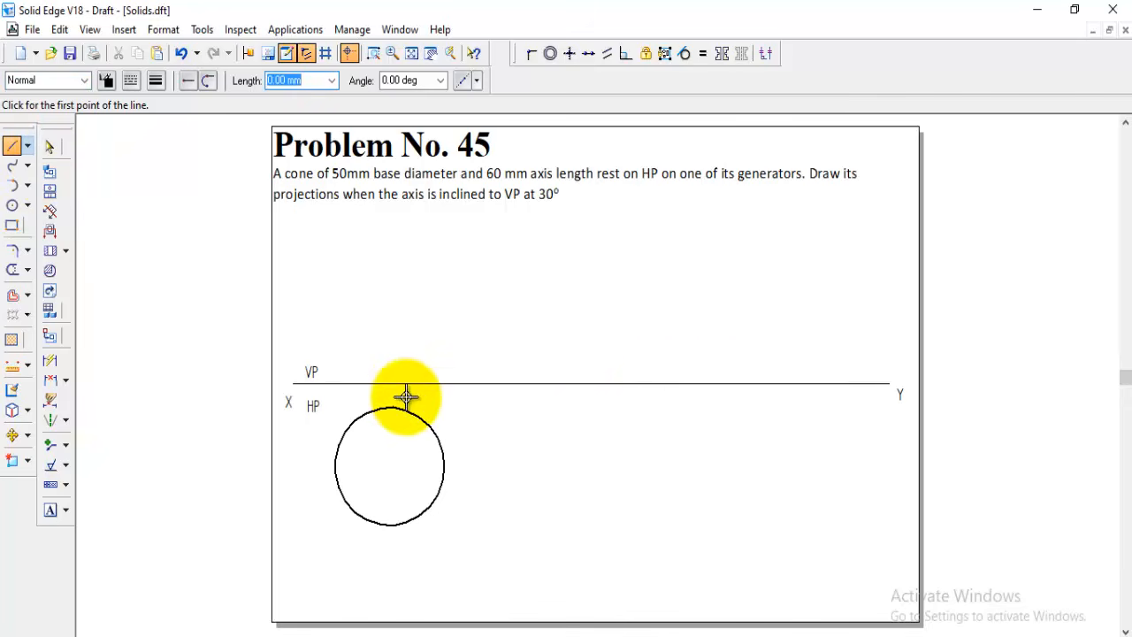
pyautogui.click(391, 467)
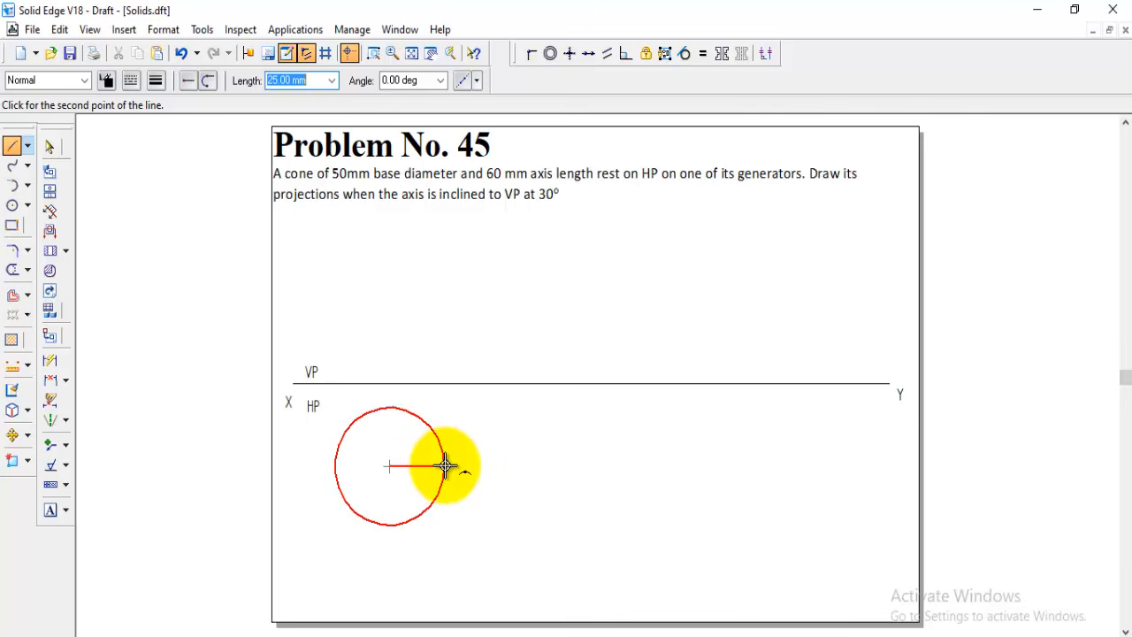
pyautogui.click(445, 467)
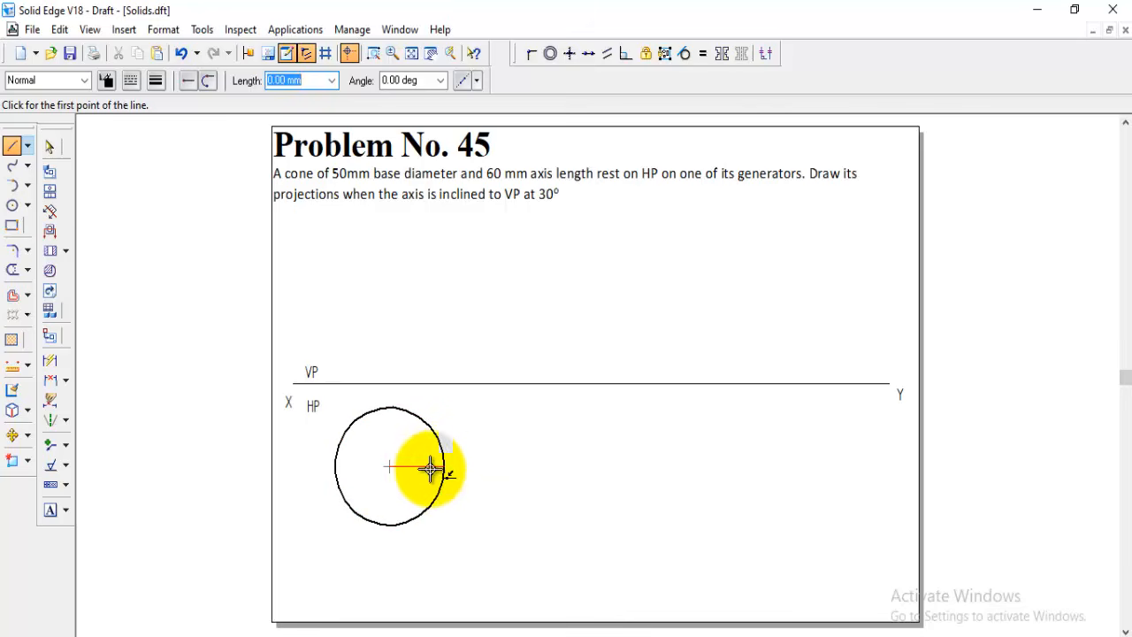
# Step: Circular-pattern the radius line around the full circle with a count of 8 to divide it into equal sectors
pyautogui.click(50, 147)
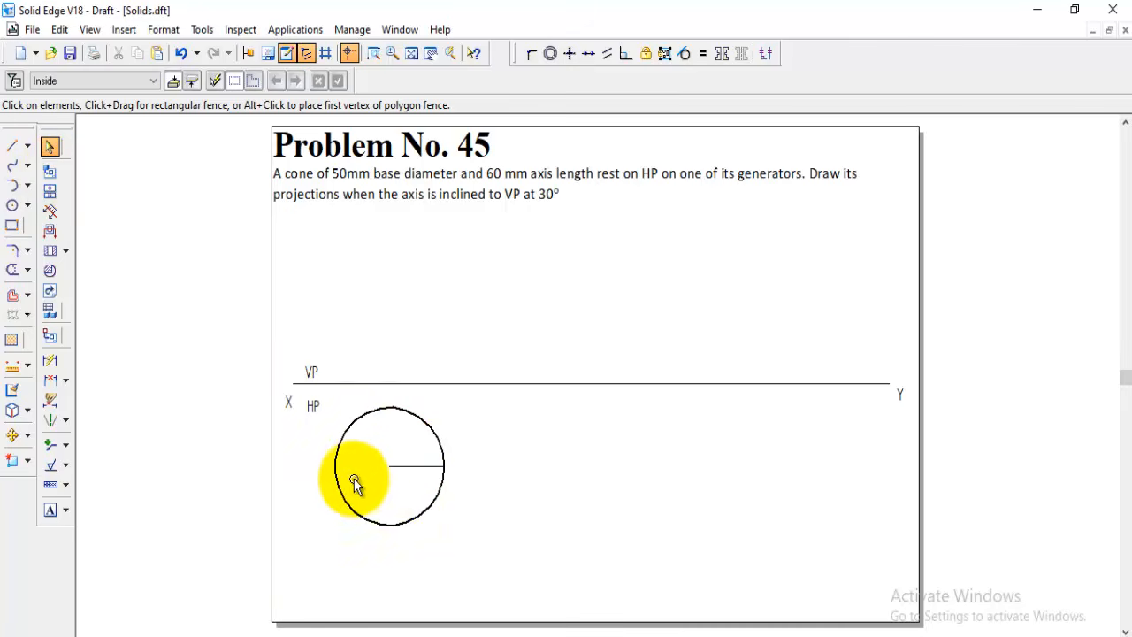
pyautogui.click(417, 467)
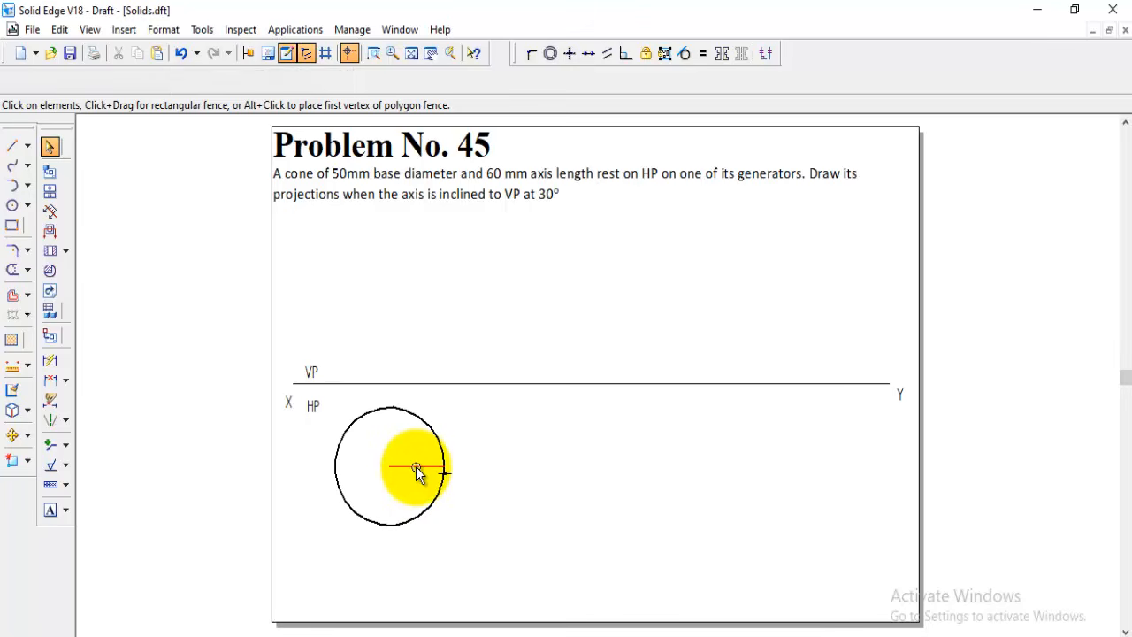
pyautogui.click(27, 314)
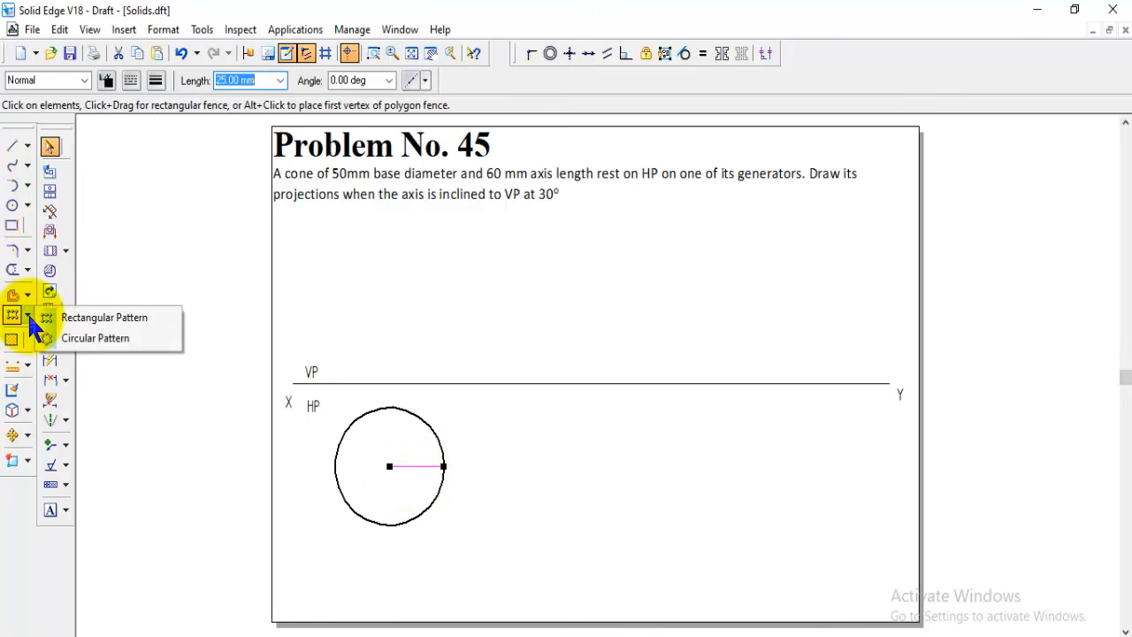
pyautogui.click(110, 343)
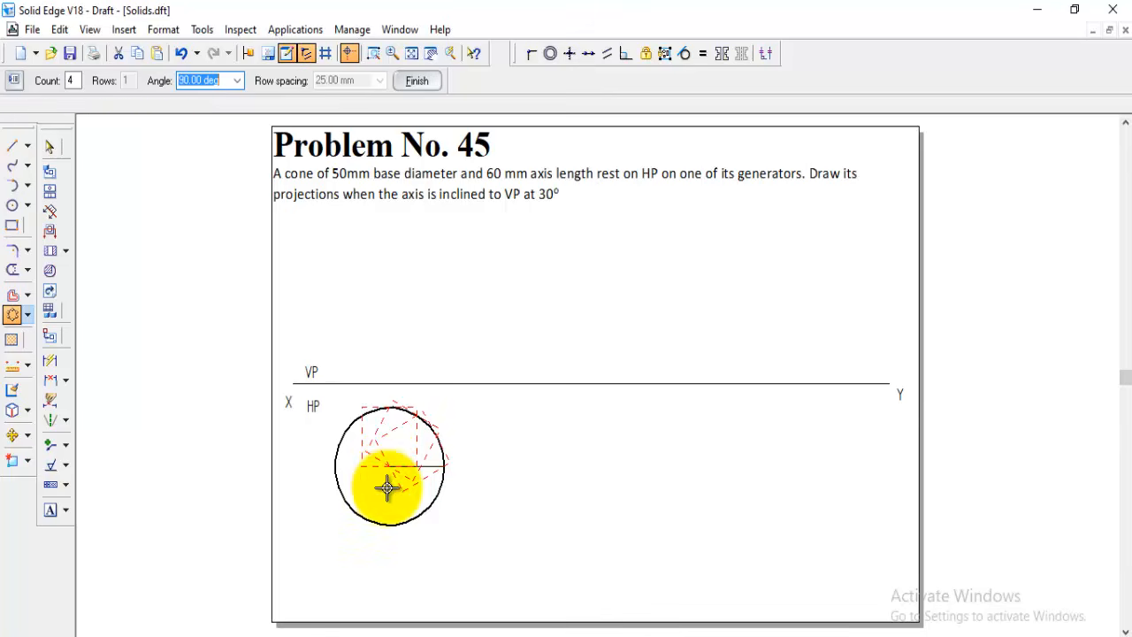
pyautogui.click(74, 80)
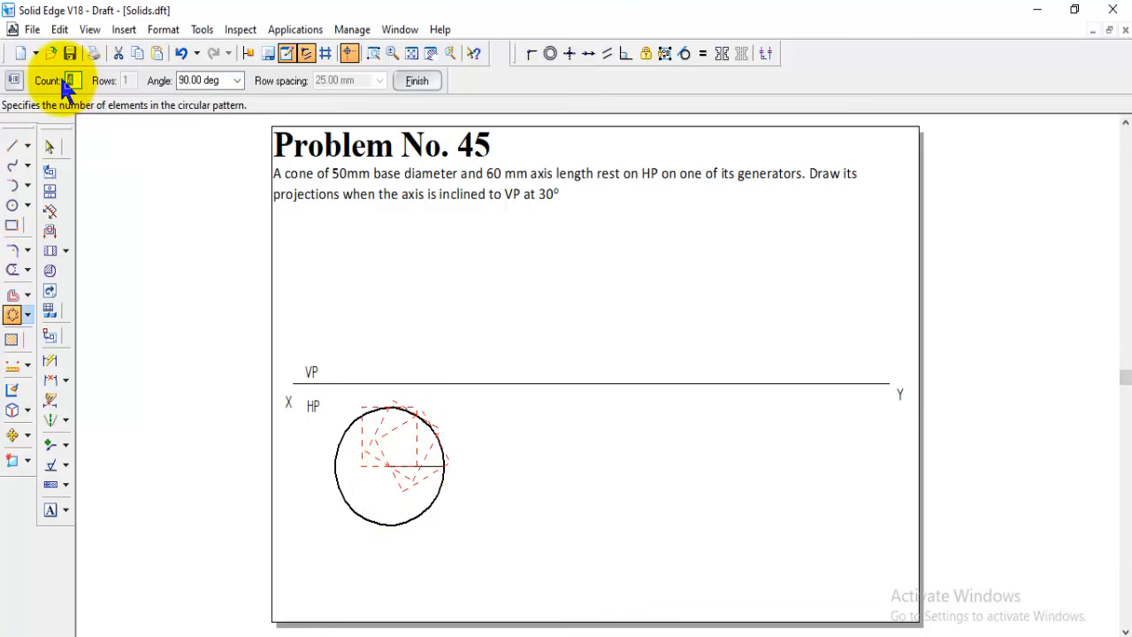
pyautogui.write('8')
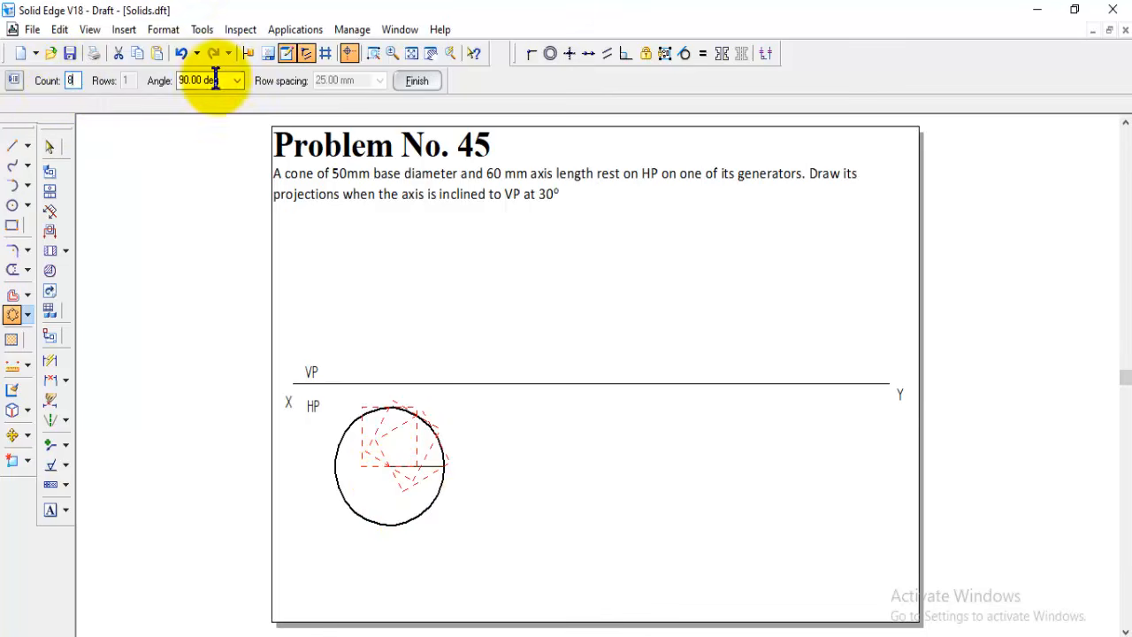
pyautogui.click(221, 80)
pyautogui.write('360')
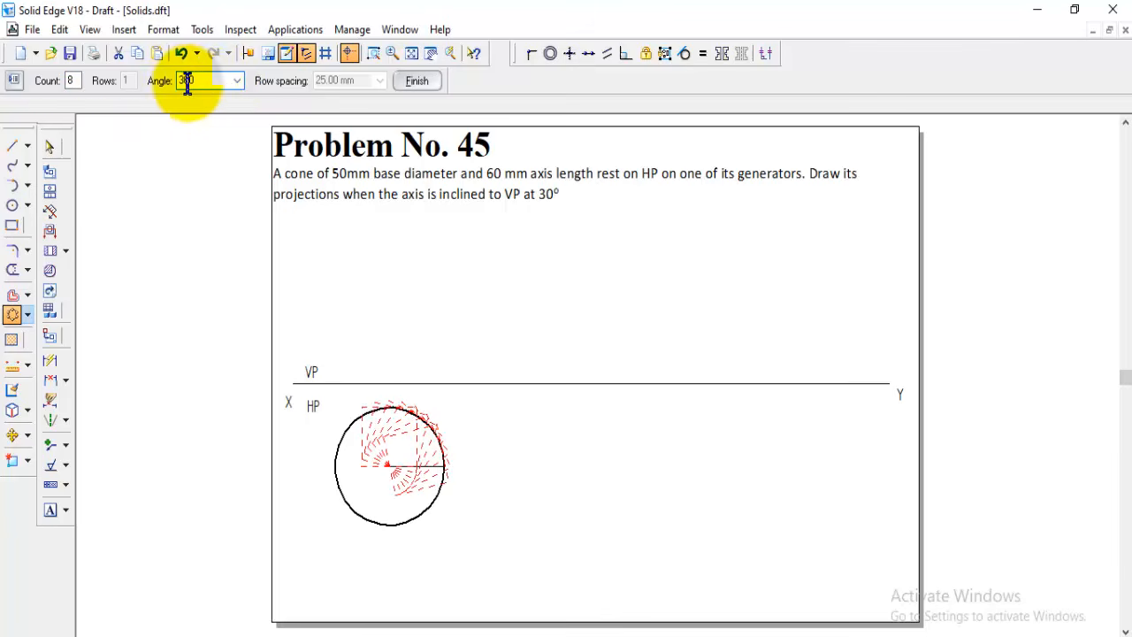
pyautogui.click(413, 83)
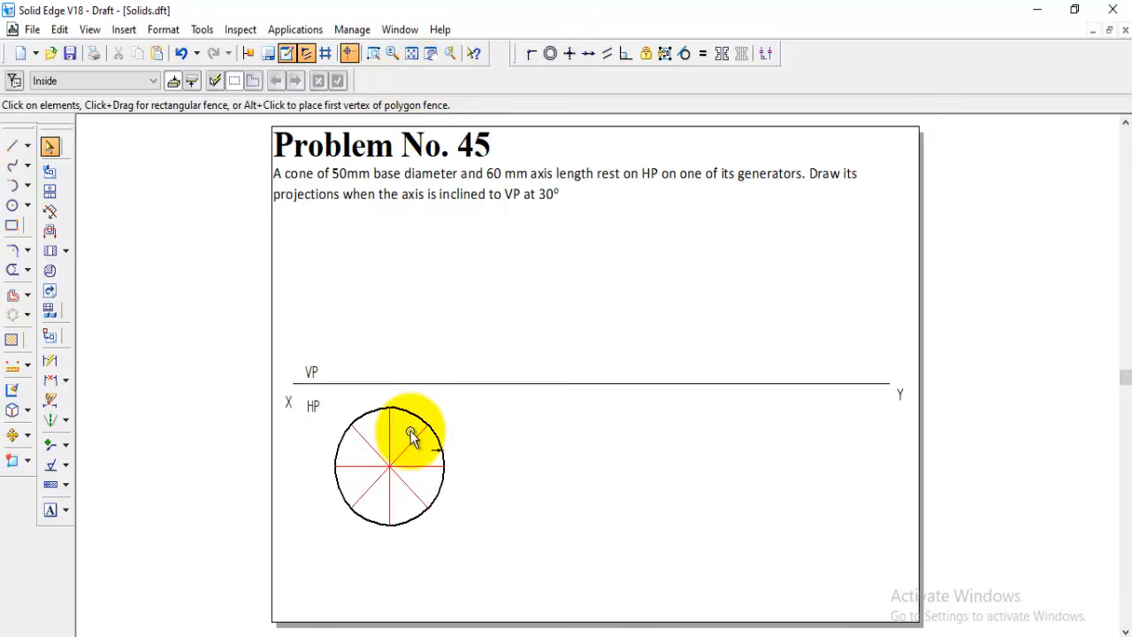
# Step: Label the division points a, b, c and d counterclockwise along the circle, starting at its leftmost point
pyautogui.click(12, 148)
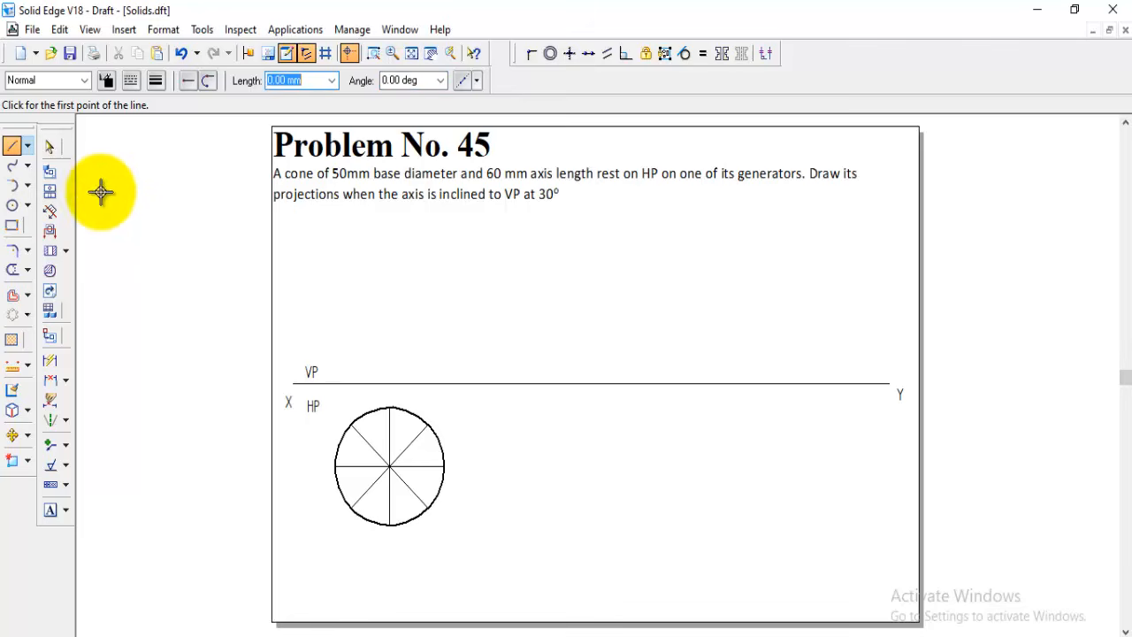
pyautogui.click(50, 512)
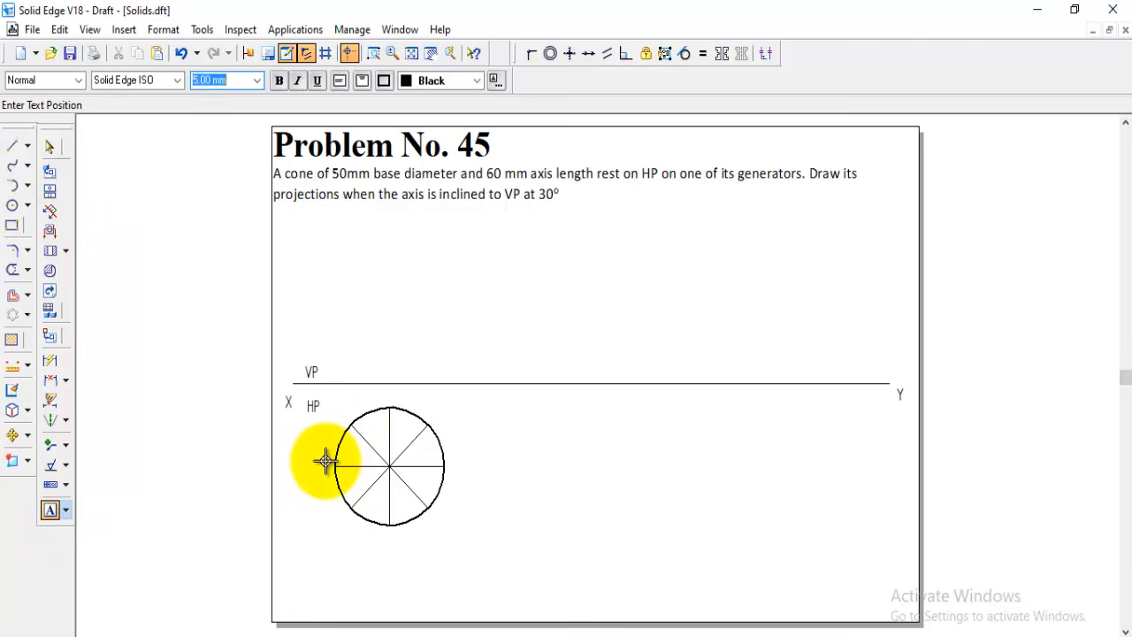
pyautogui.click(325, 463)
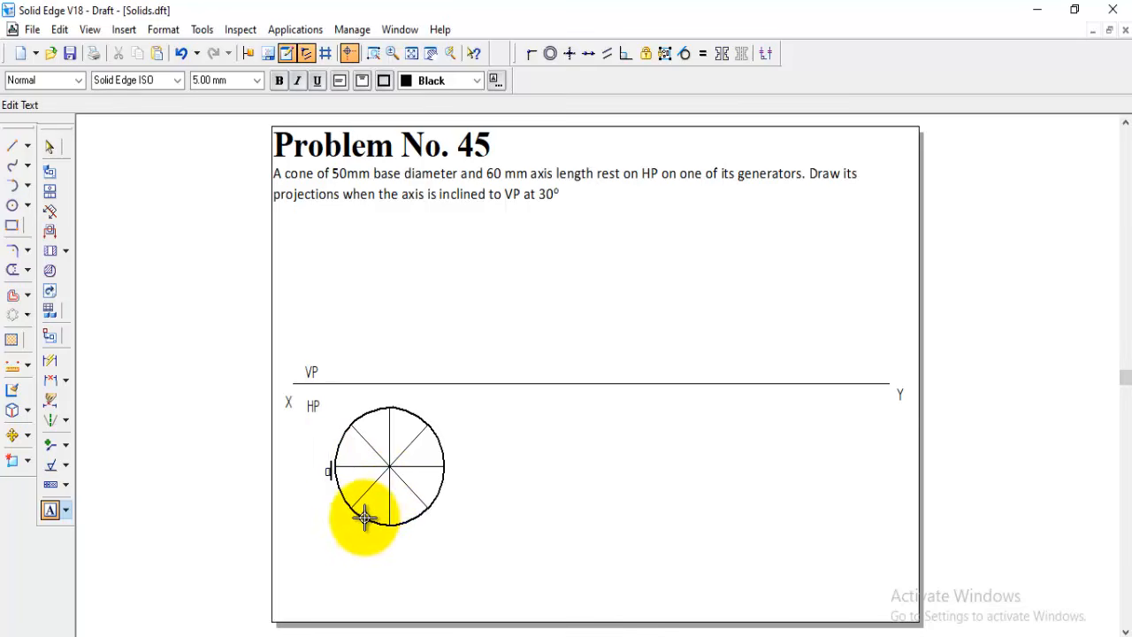
pyautogui.click(341, 524)
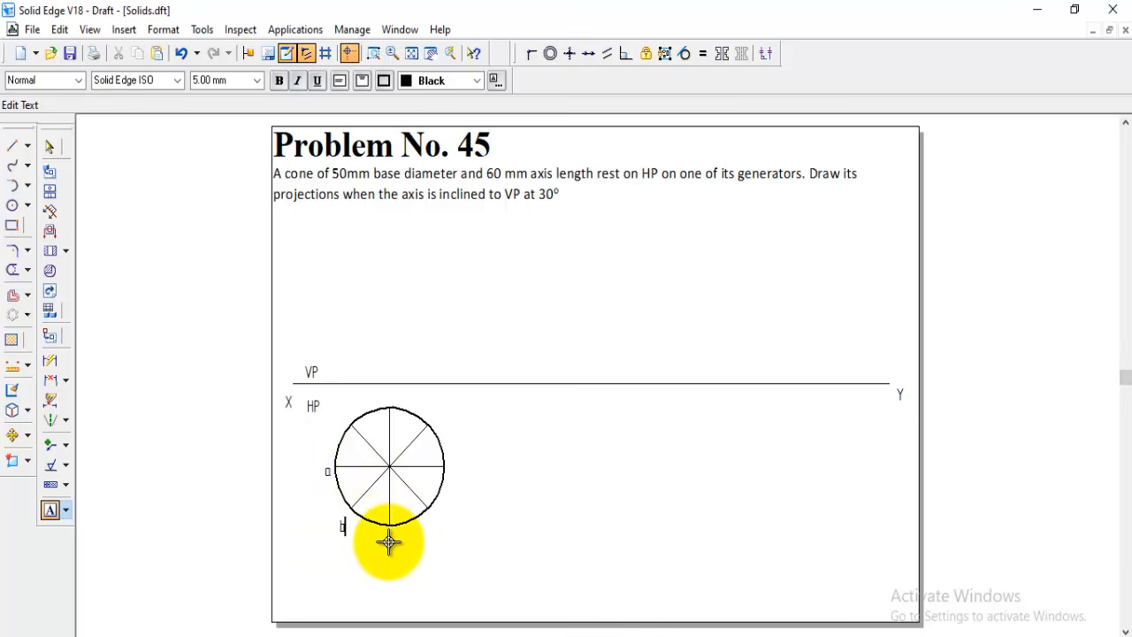
pyautogui.click(389, 542)
pyautogui.write('c')
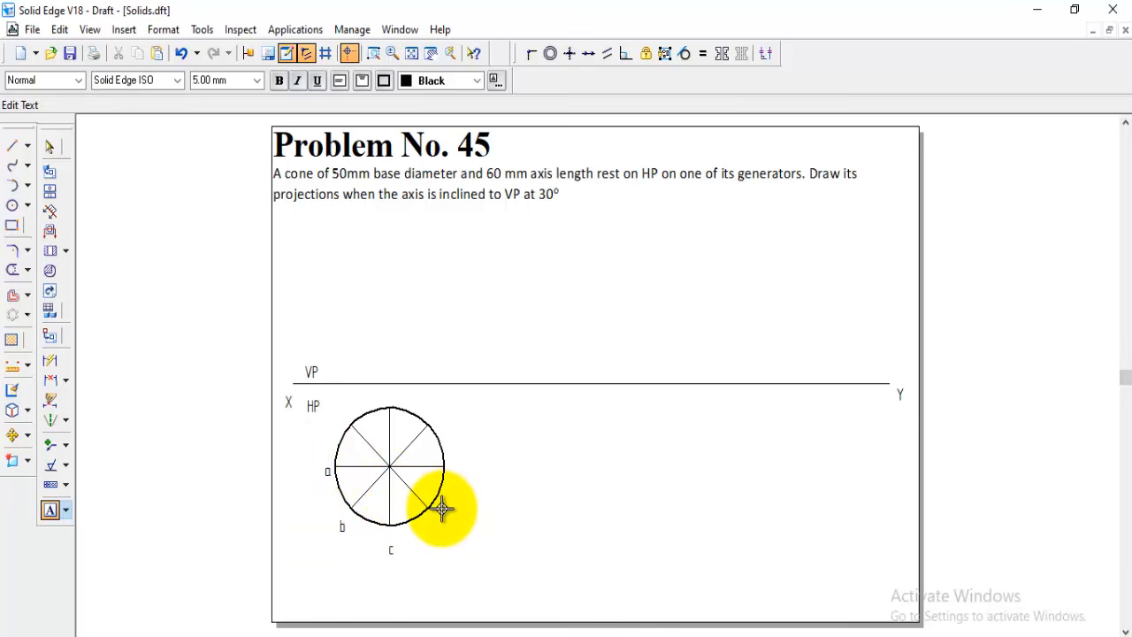
pyautogui.click(443, 511)
pyautogui.write('d')
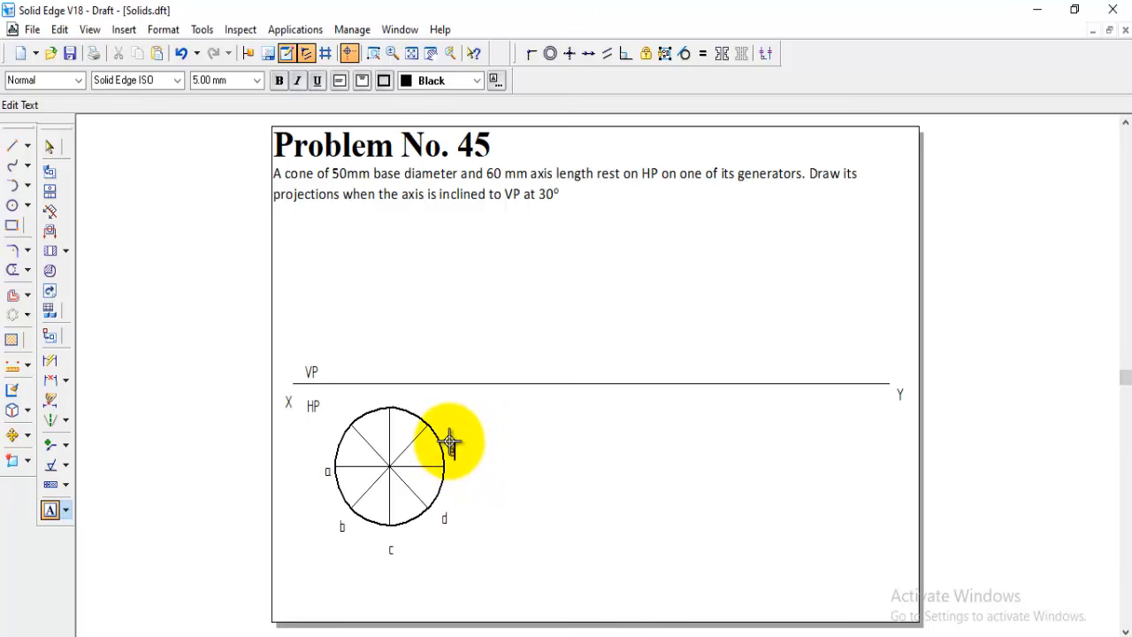
pyautogui.write('e')
# Step: Label the remaining division points e, f, g and h counterclockwise, and label the circle's centre o(o1)
pyautogui.click(426, 403)
pyautogui.write('f')
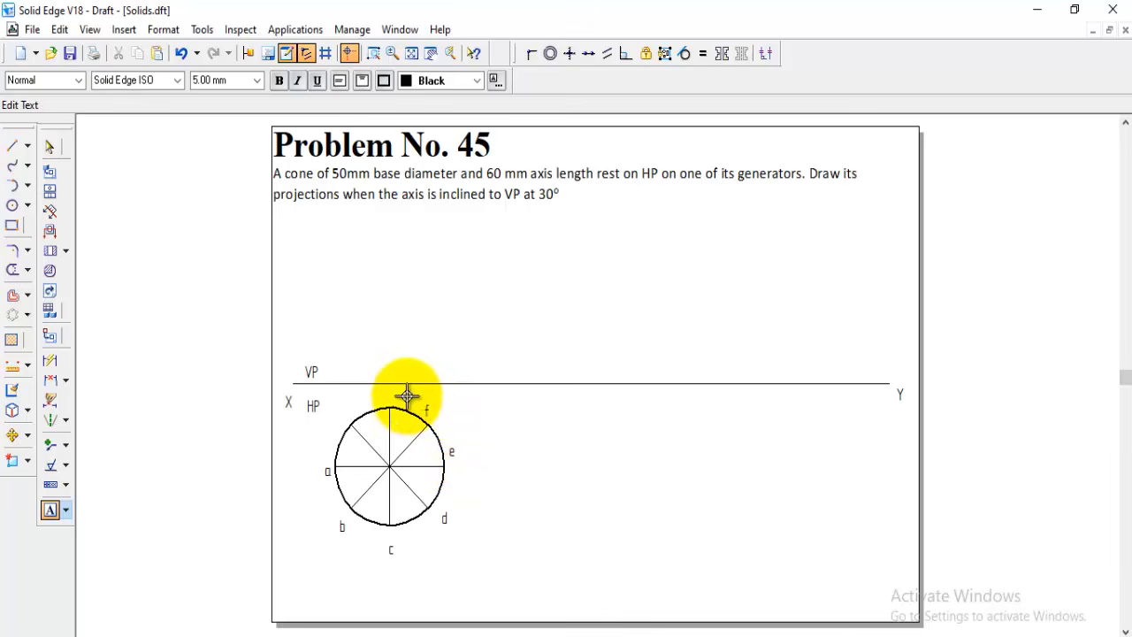
pyautogui.click(373, 394)
pyautogui.write('g')
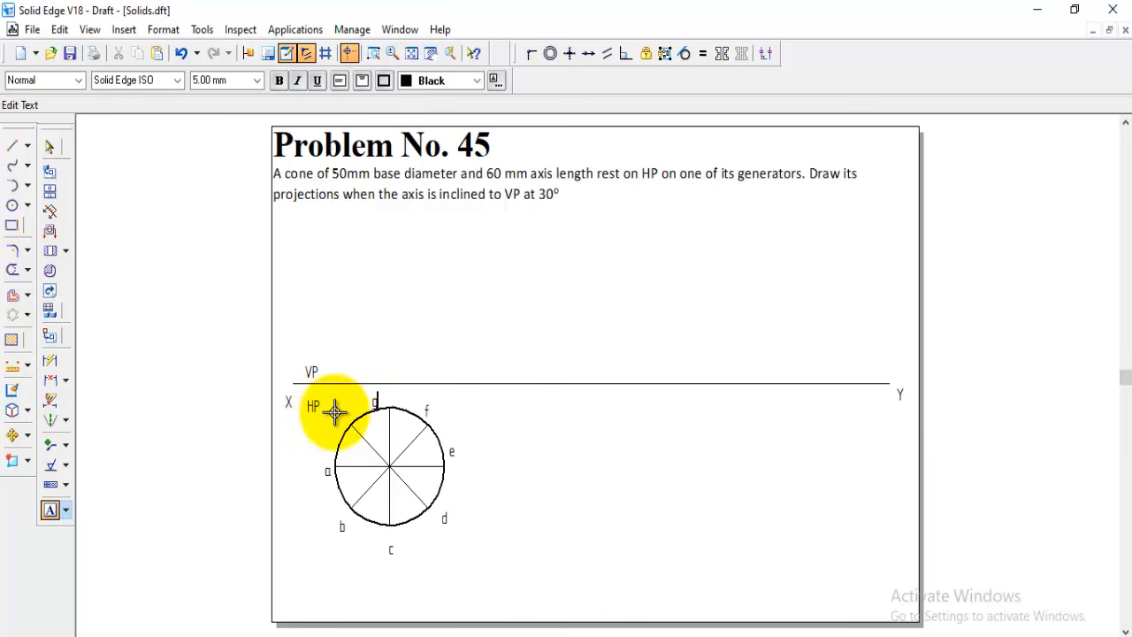
pyautogui.click(336, 413)
pyautogui.write('h')
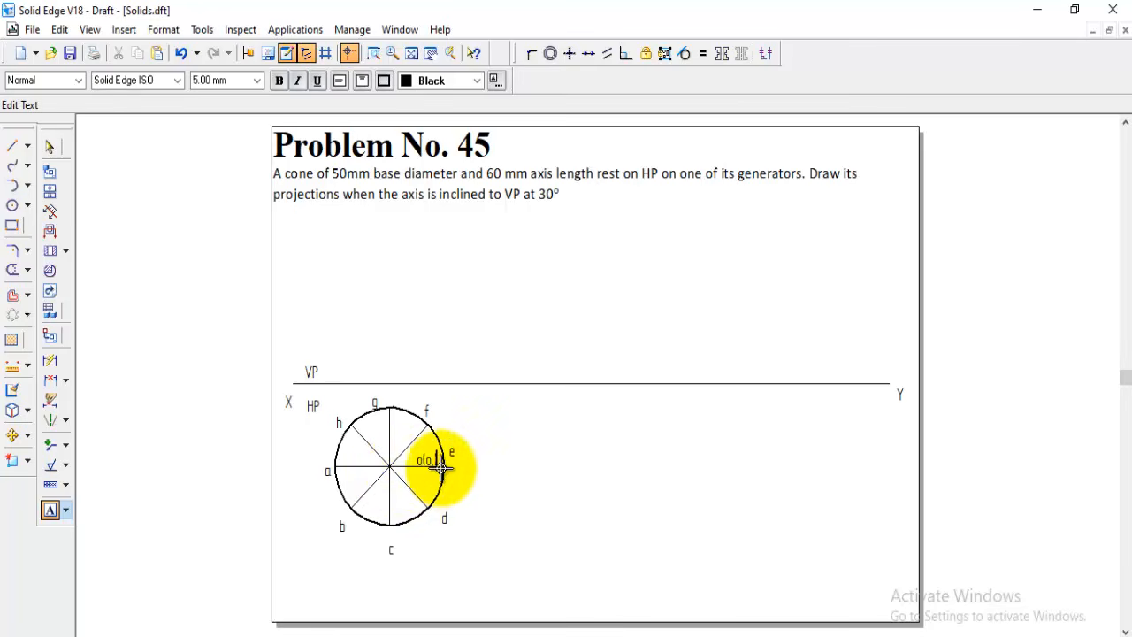
# Step: Draw vertical projector lines from points a, b, g, d and e of the circle up to the XY line
pyautogui.click(12, 146)
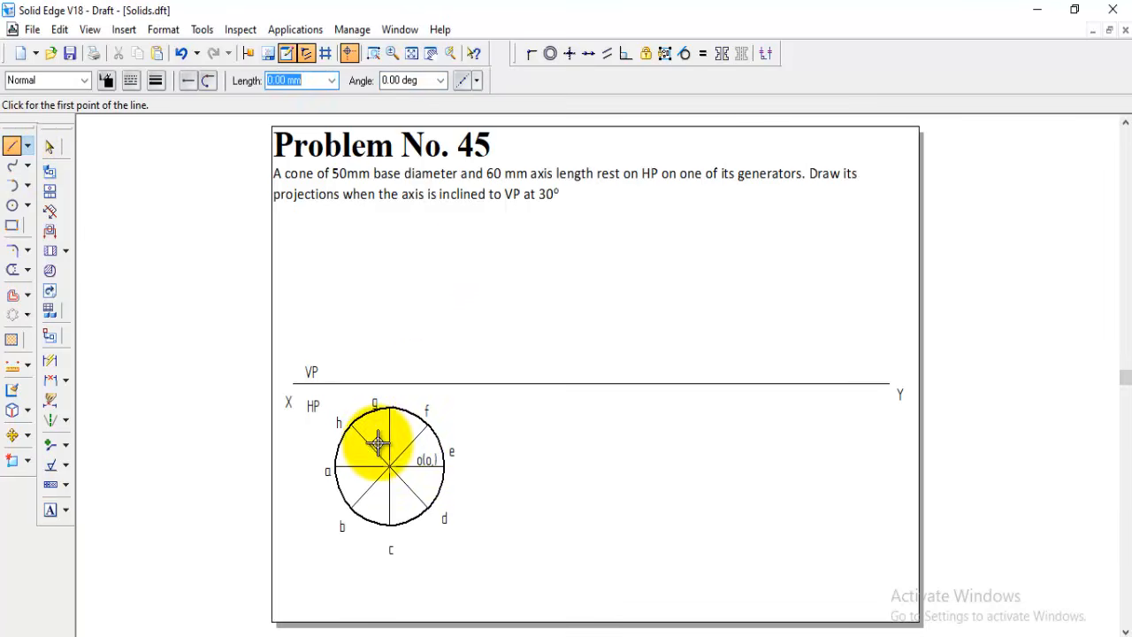
pyautogui.click(334, 466)
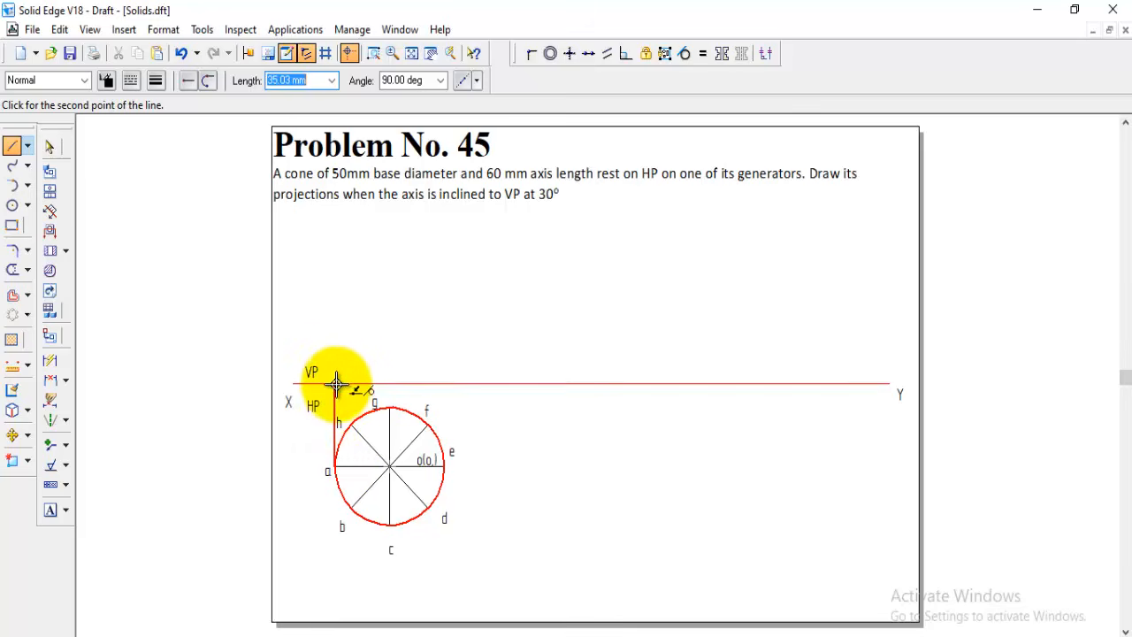
pyautogui.click(335, 384)
pyautogui.click(351, 505)
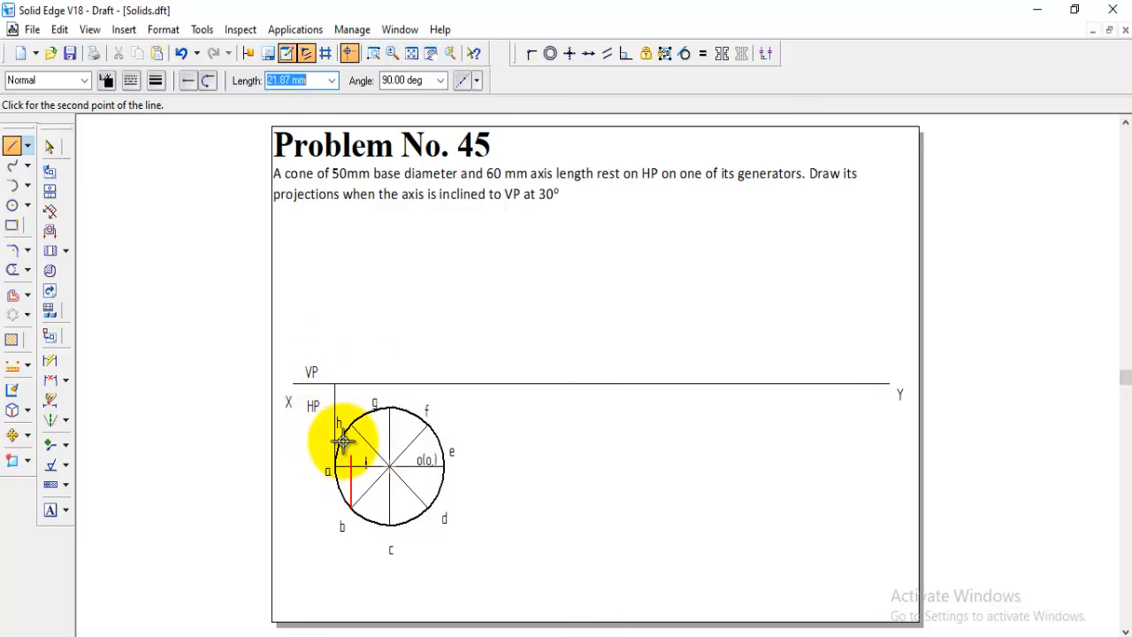
pyautogui.click(351, 384)
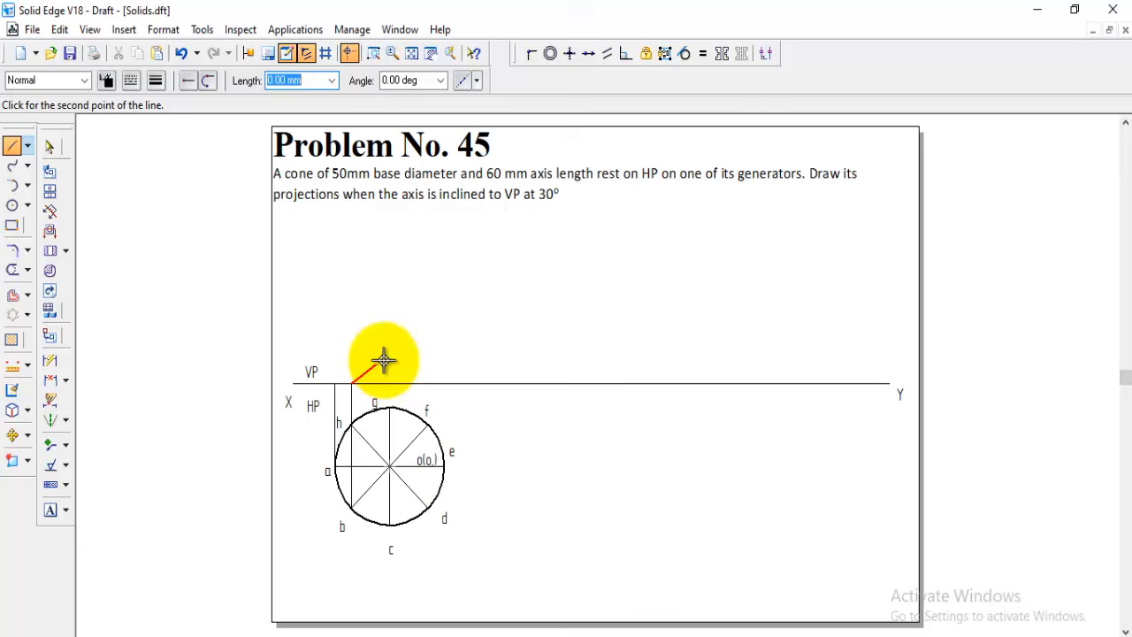
pyautogui.click(391, 407)
pyautogui.click(389, 383)
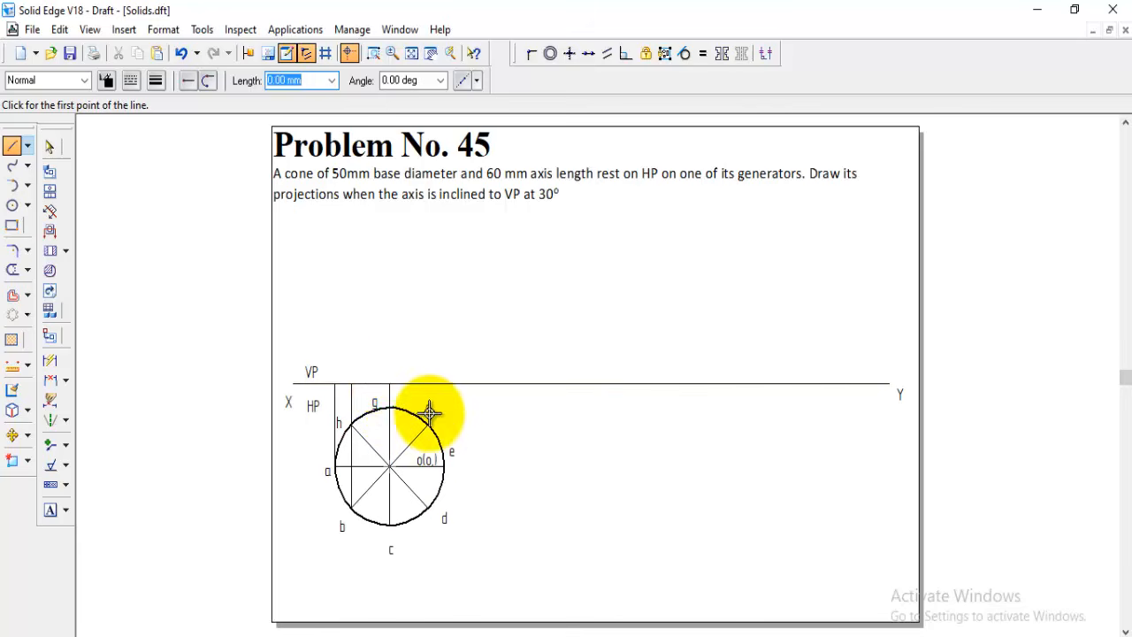
pyautogui.click(429, 506)
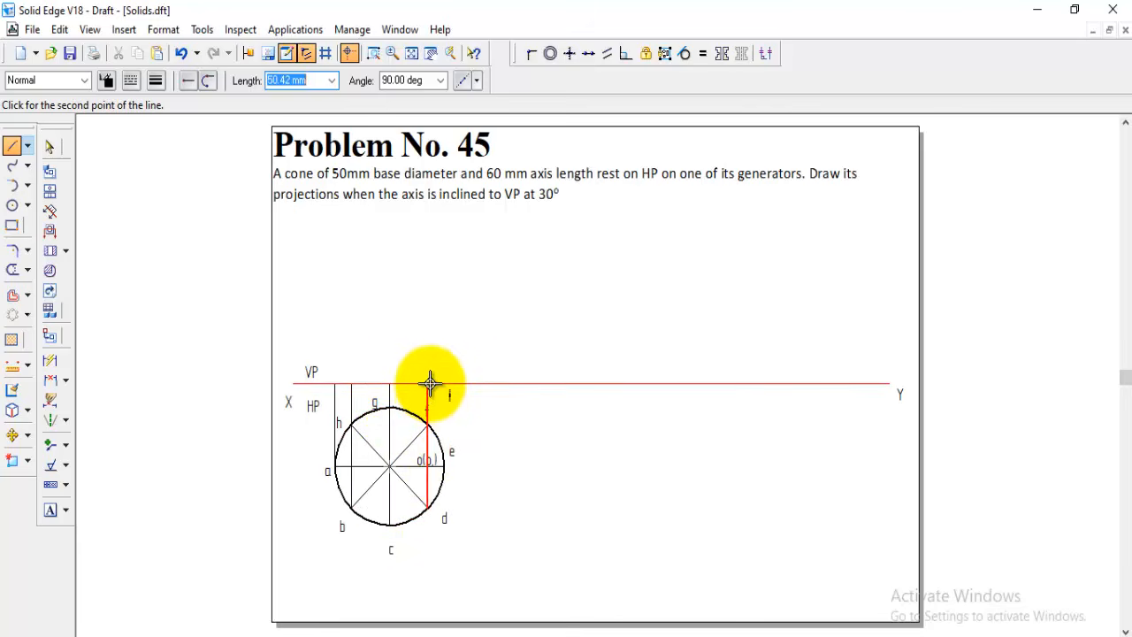
pyautogui.click(430, 383)
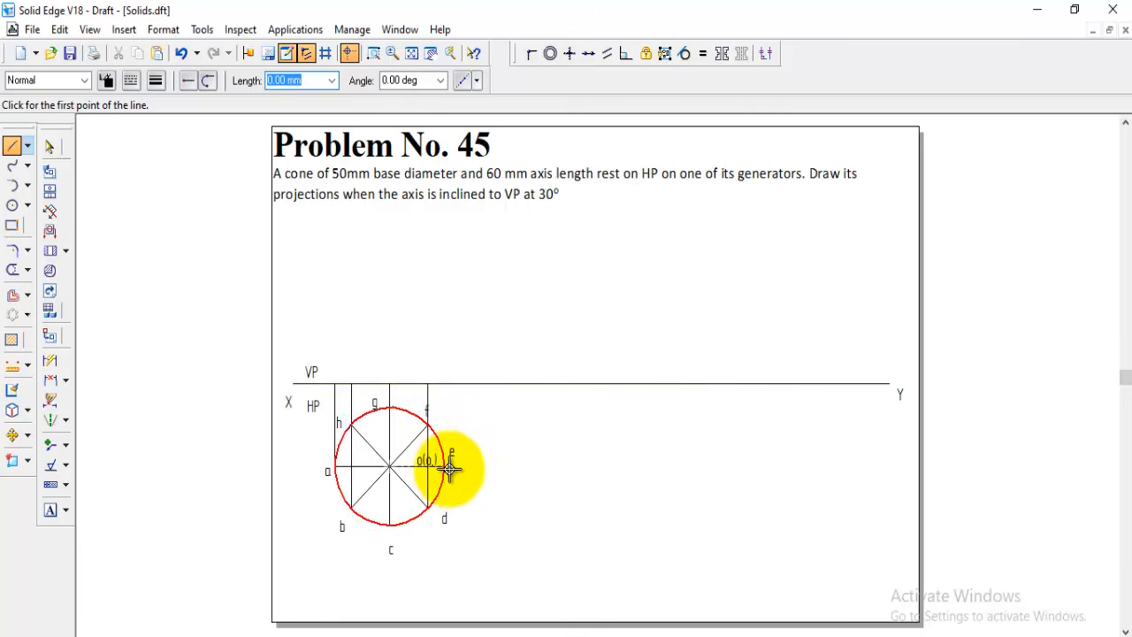
pyautogui.click(444, 465)
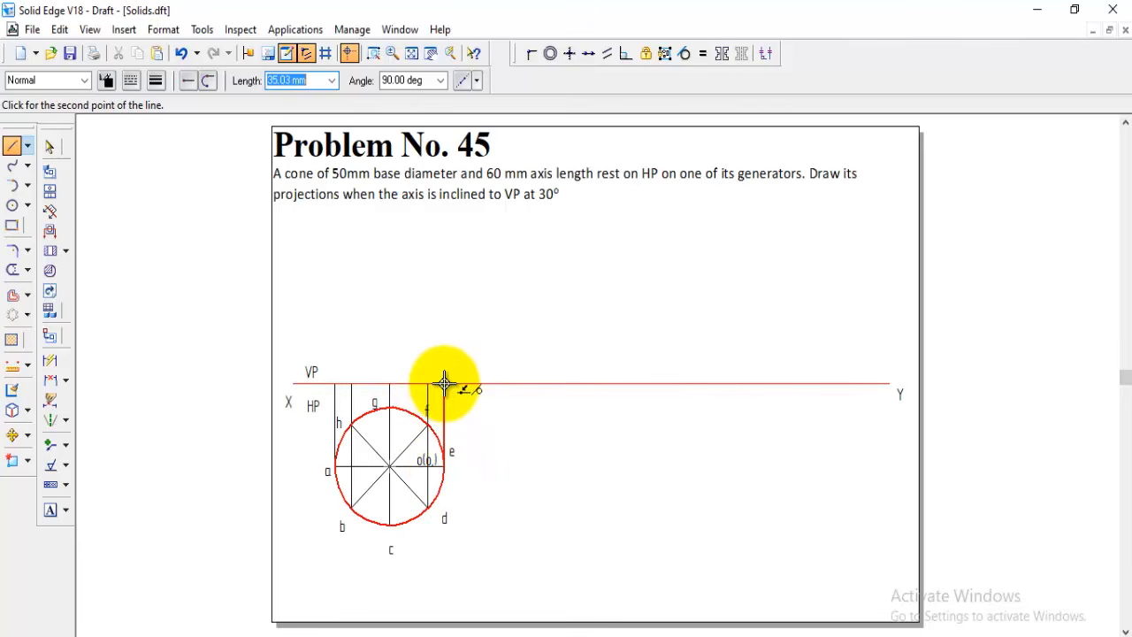
pyautogui.click(444, 383)
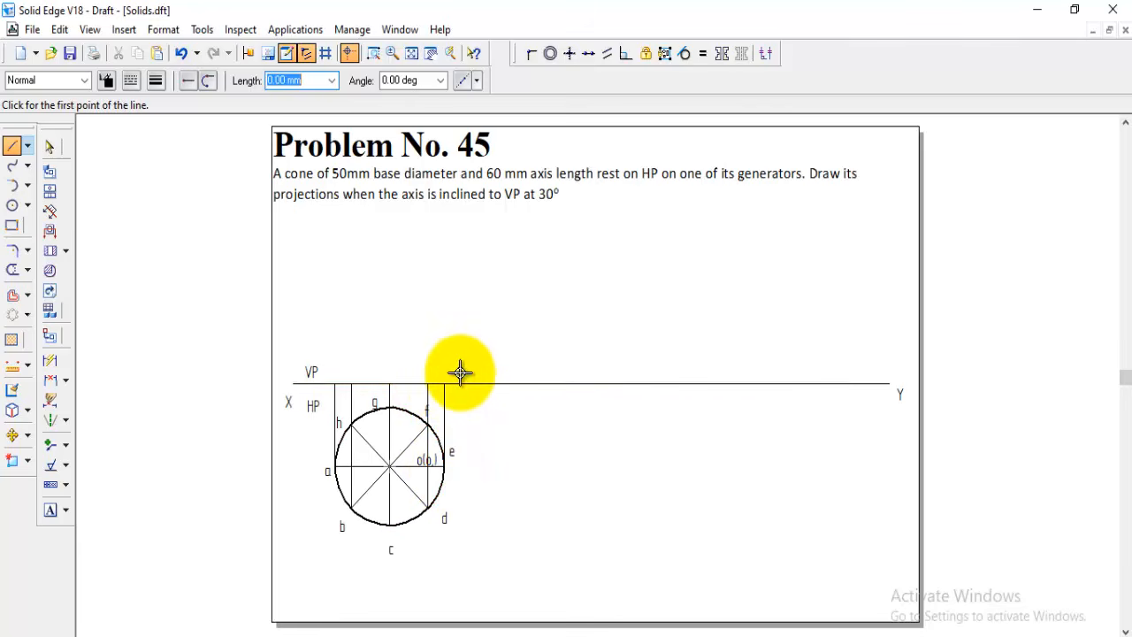
# Step: Draw the cone's axis as a 60 mm vertical Center-style line up from the central projector's intersection with the XY line
pyautogui.click(83, 80)
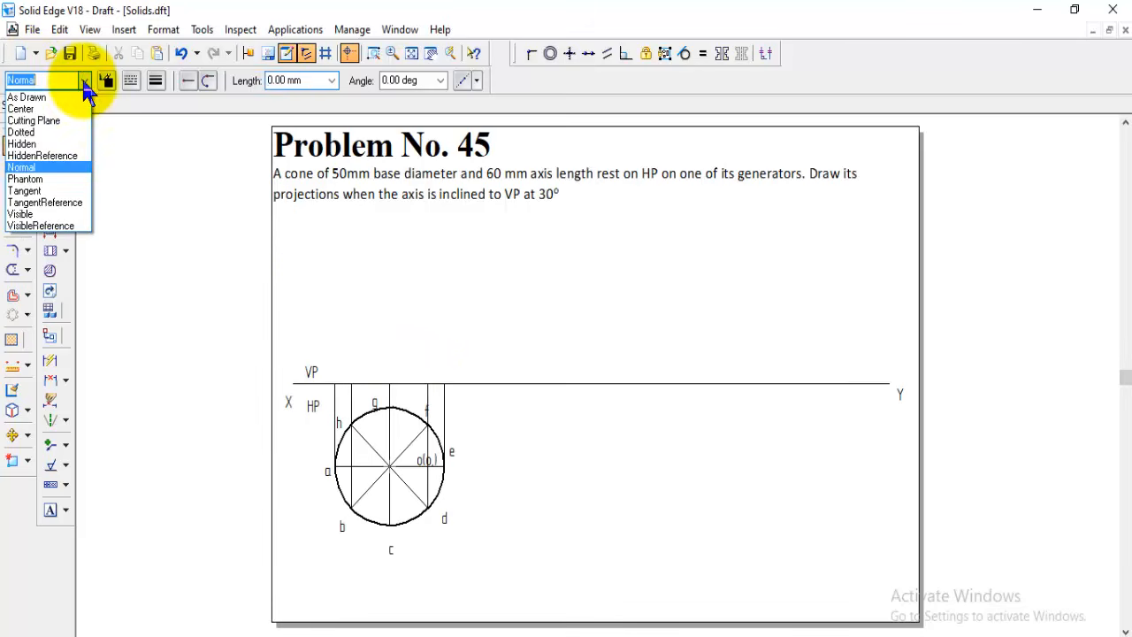
pyautogui.click(26, 109)
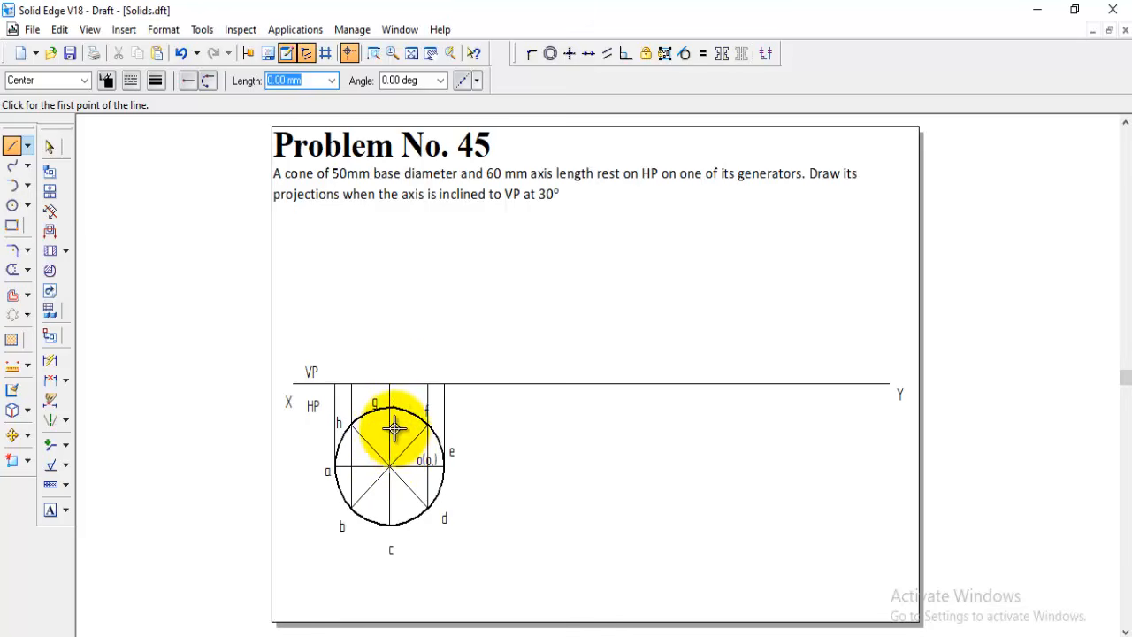
pyautogui.click(390, 382)
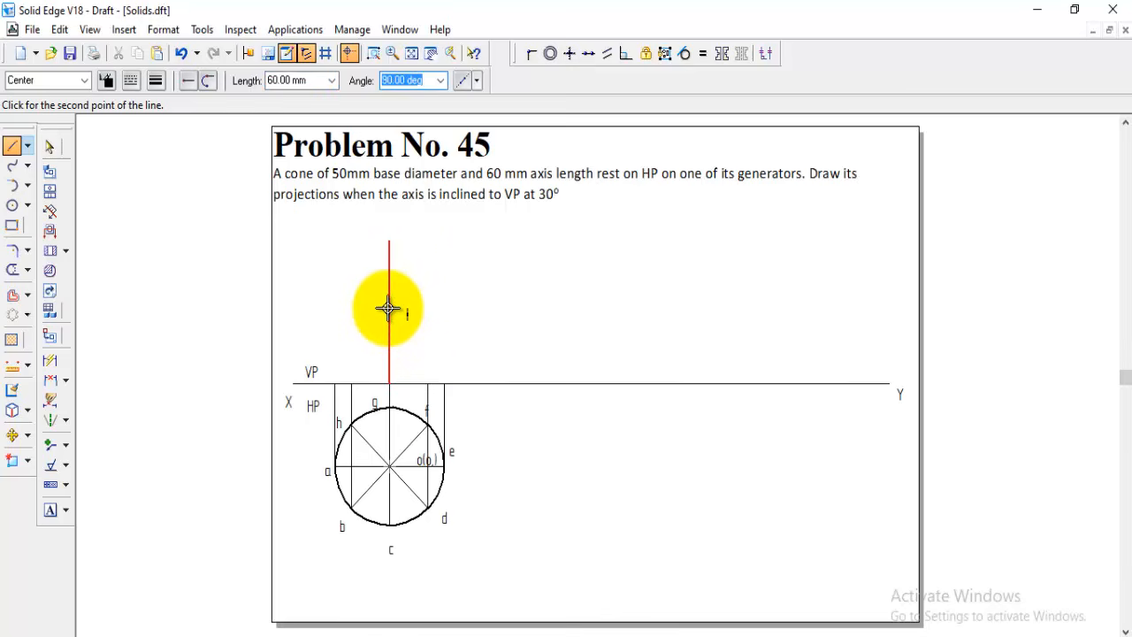
pyautogui.click(388, 308)
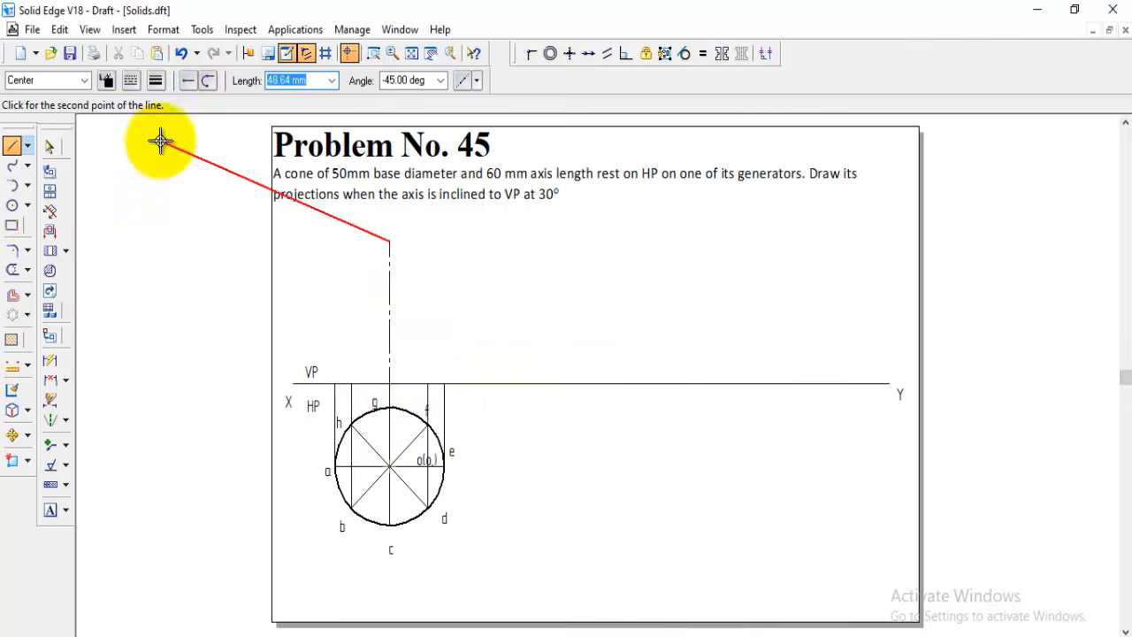
# Step: Draw the cone's triangular front-view outline in Visible line style, from the apex through both base ends on the XY line and back
pyautogui.click(86, 81)
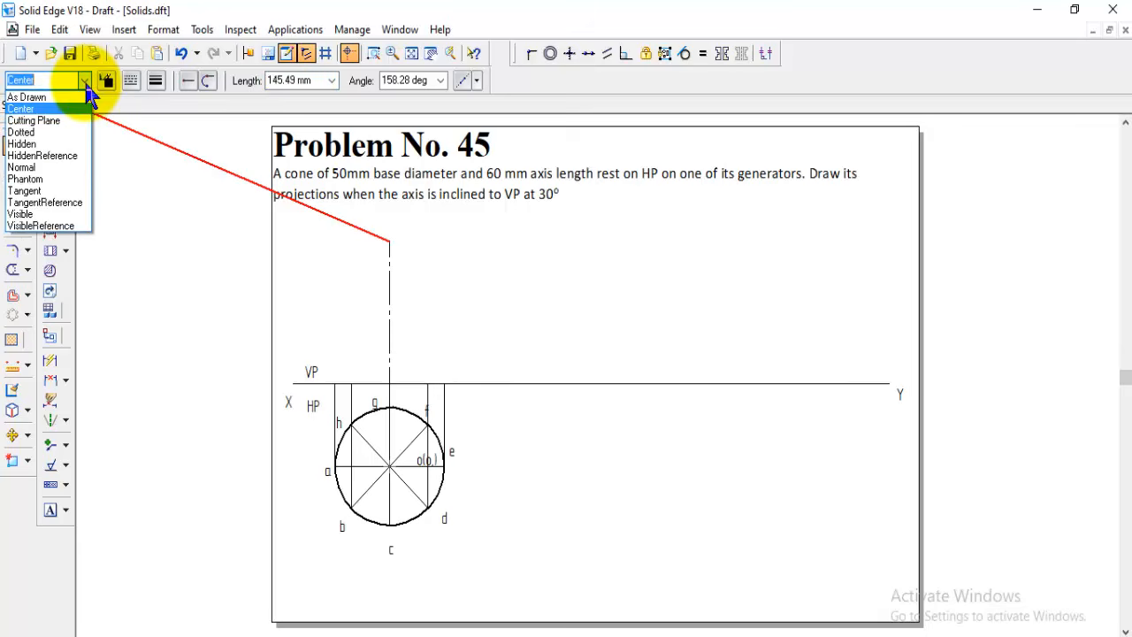
pyautogui.click(44, 205)
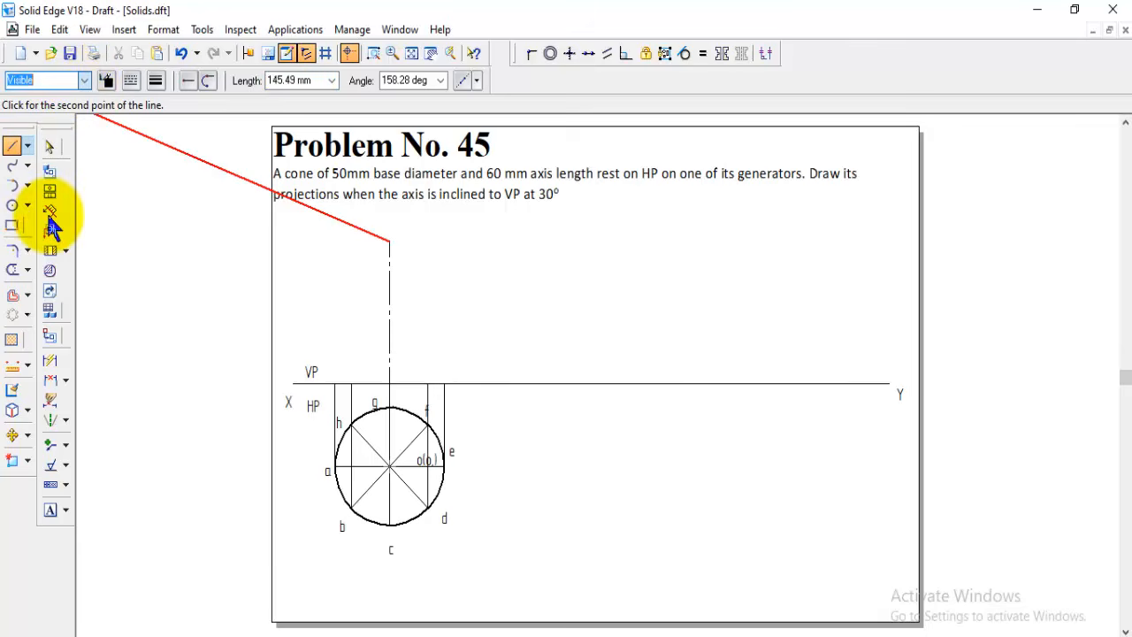
pyautogui.click(445, 382)
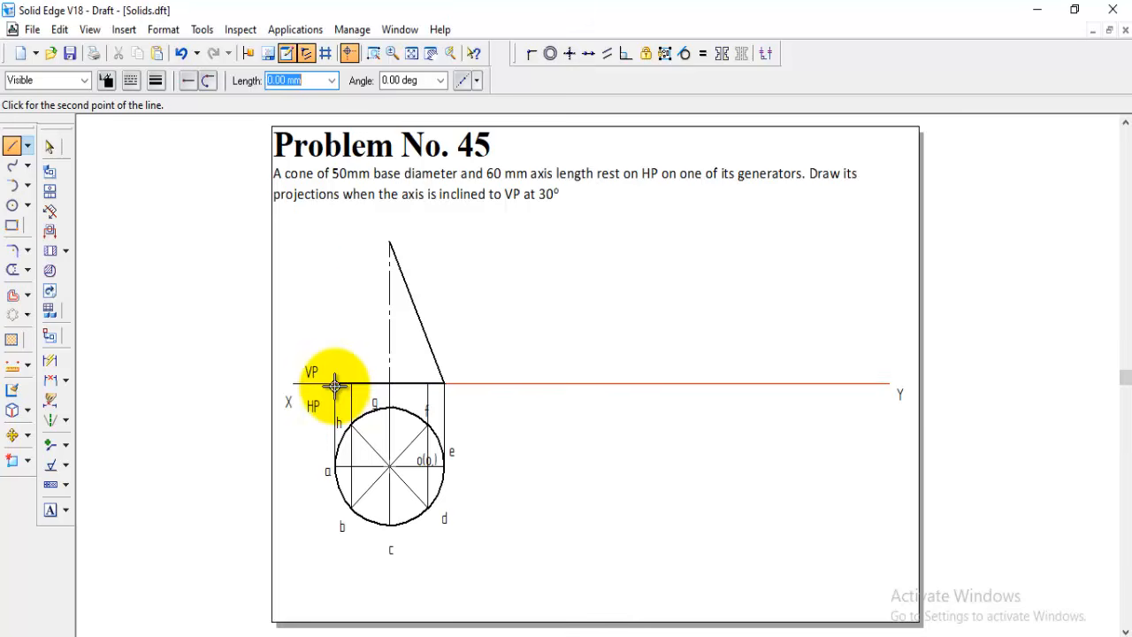
pyautogui.click(335, 383)
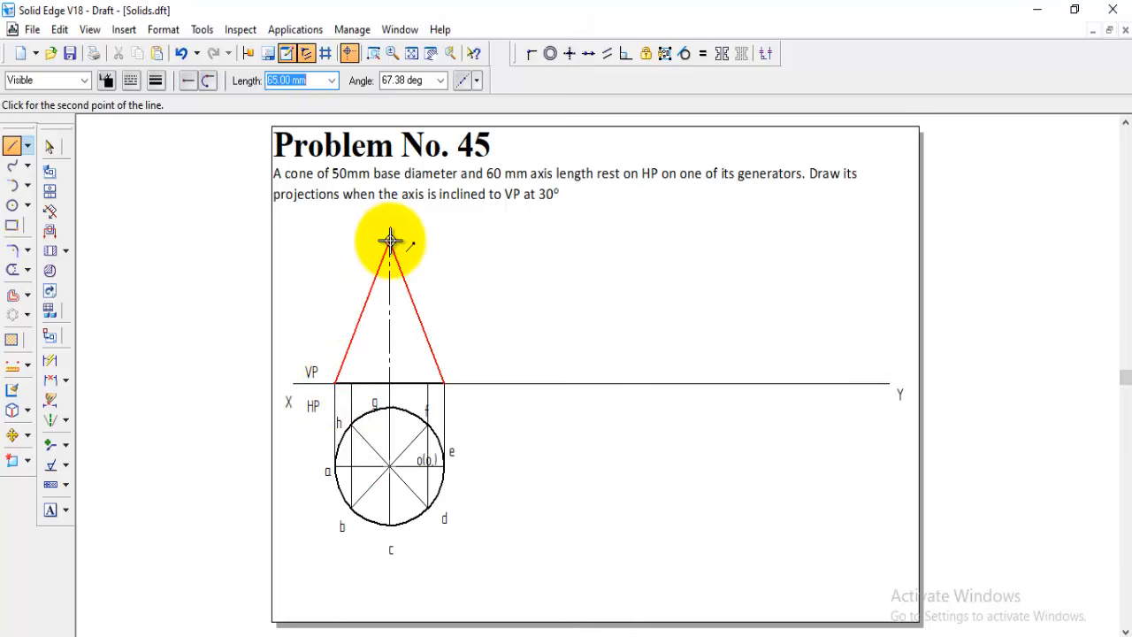
pyautogui.click(390, 238)
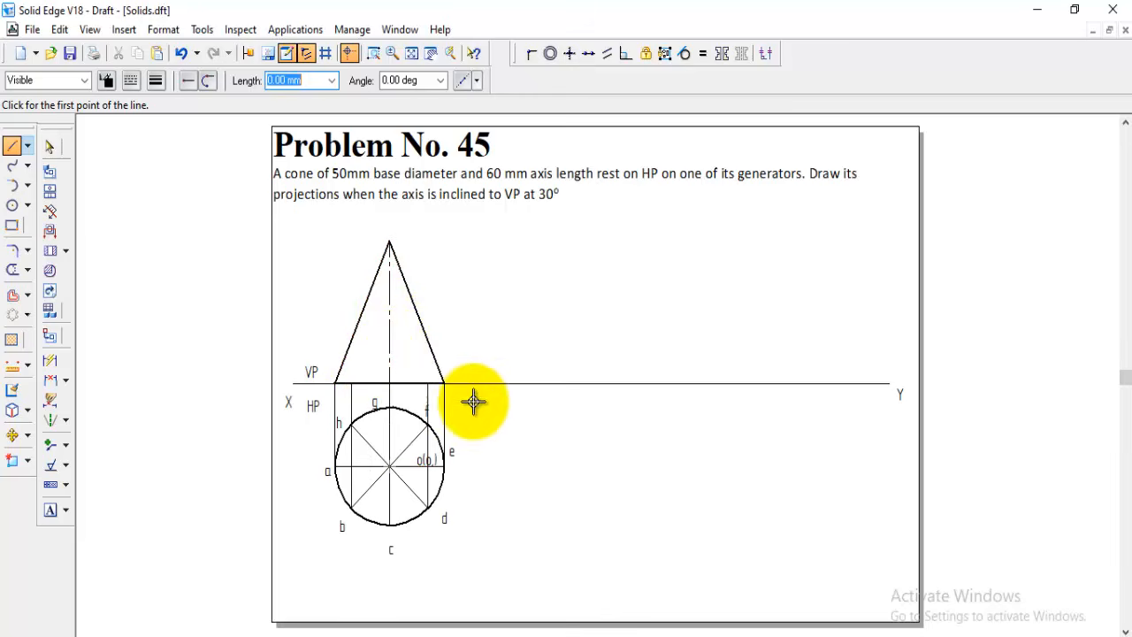
# Step: Draw the two inner generators in Normal line style, from the d-f and b-h projectors on the XY line to the apex
pyautogui.click(84, 80)
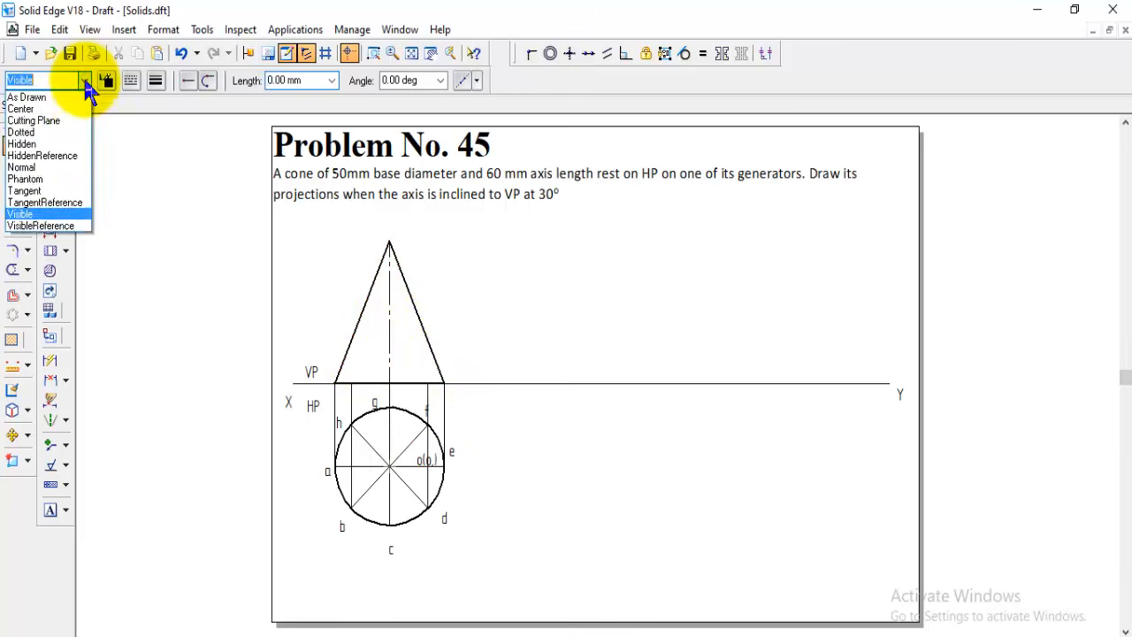
pyautogui.click(53, 174)
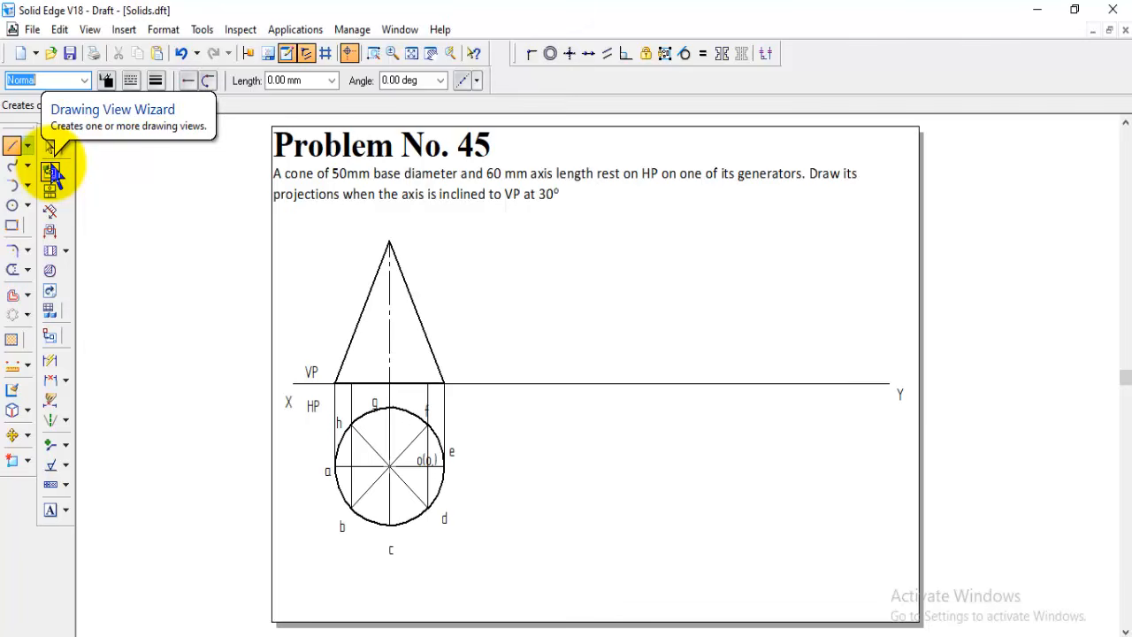
pyautogui.click(428, 383)
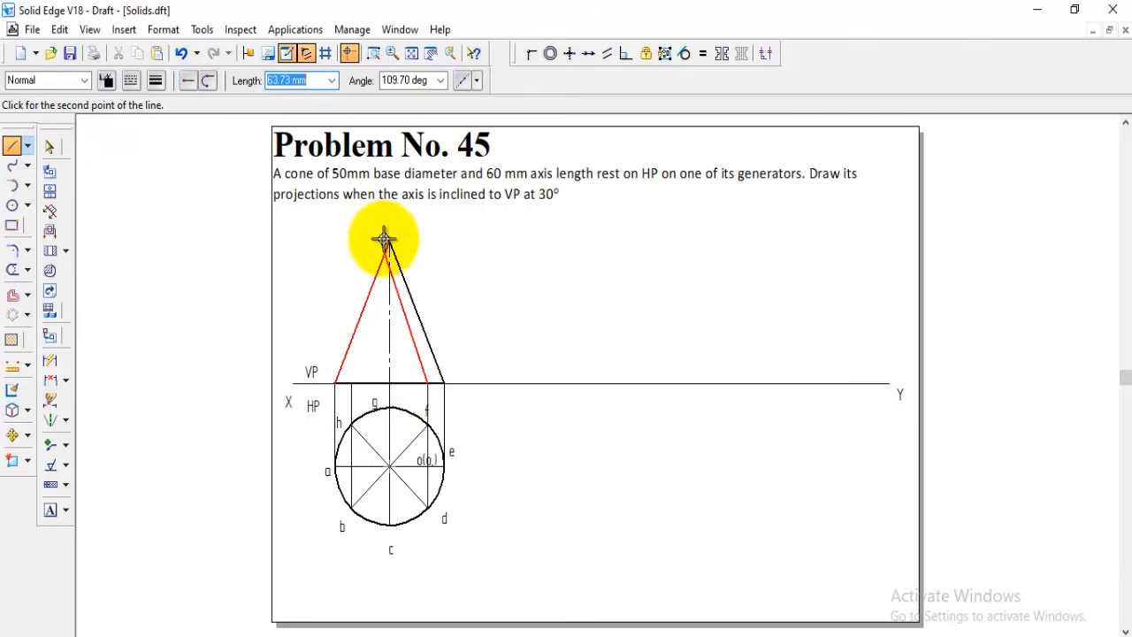
pyautogui.click(390, 243)
pyautogui.rightClick(432, 256)
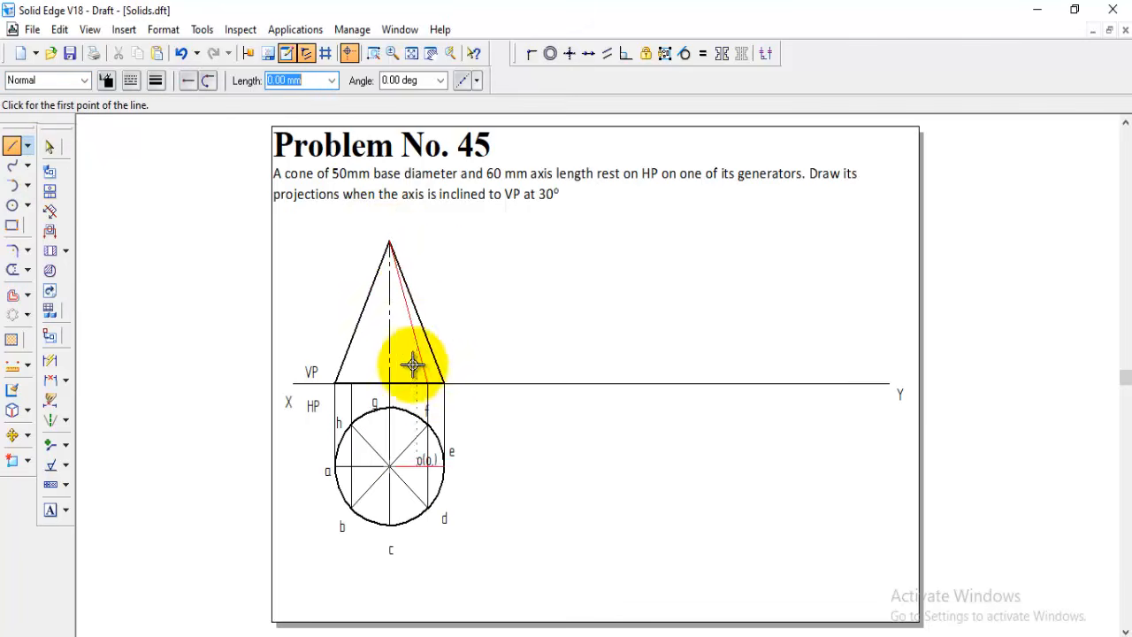
pyautogui.click(352, 382)
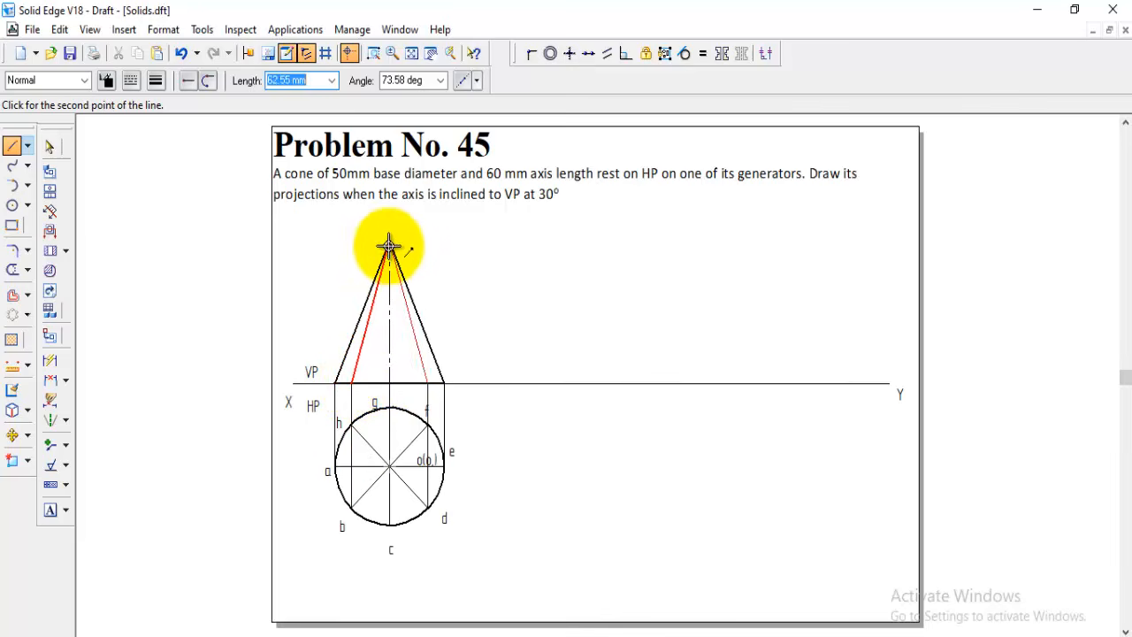
pyautogui.rightClick(466, 291)
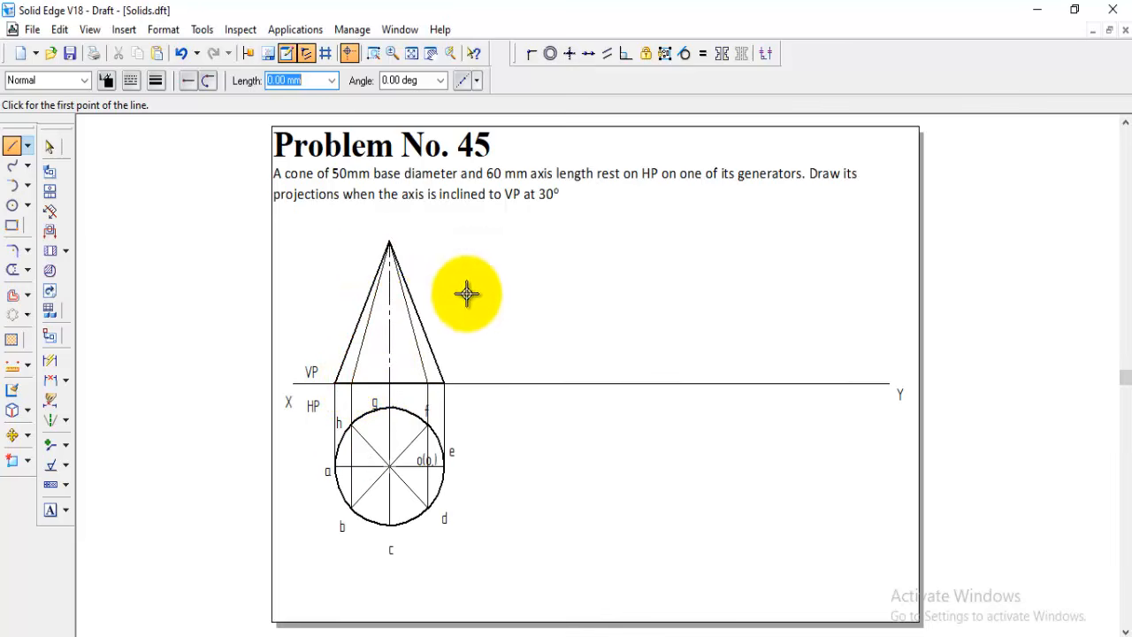
# Step: Label the front-view base points a', b'(h'), c'(g' o1'), d'(f') and e' from the a projector towards the e projector
pyautogui.click(372, 56)
pyautogui.click(252, 196)
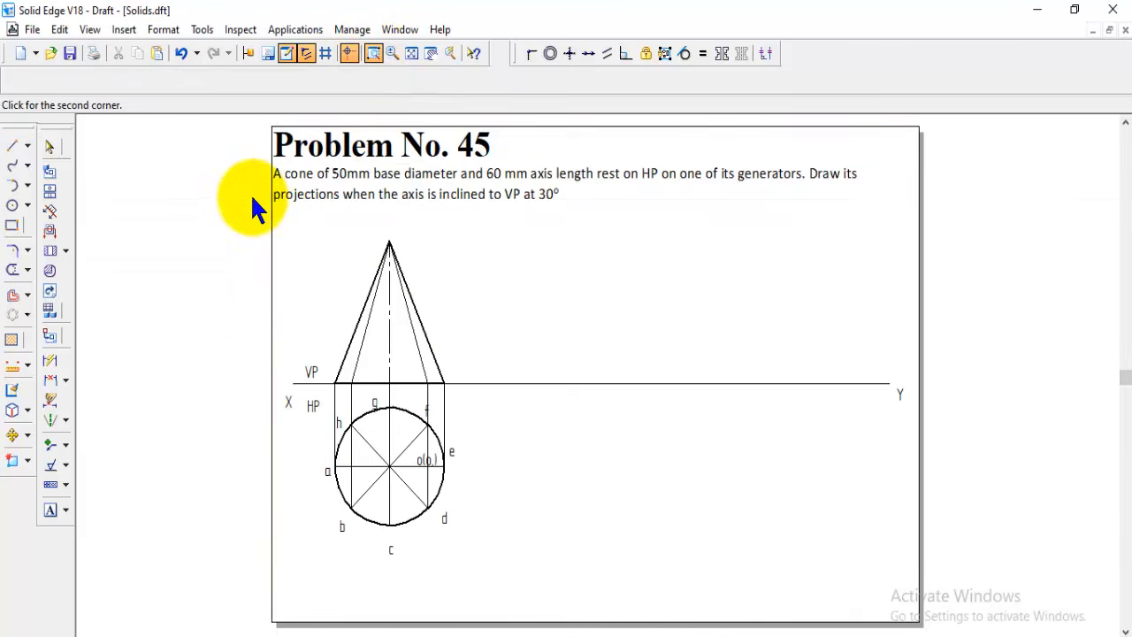
pyautogui.click(670, 591)
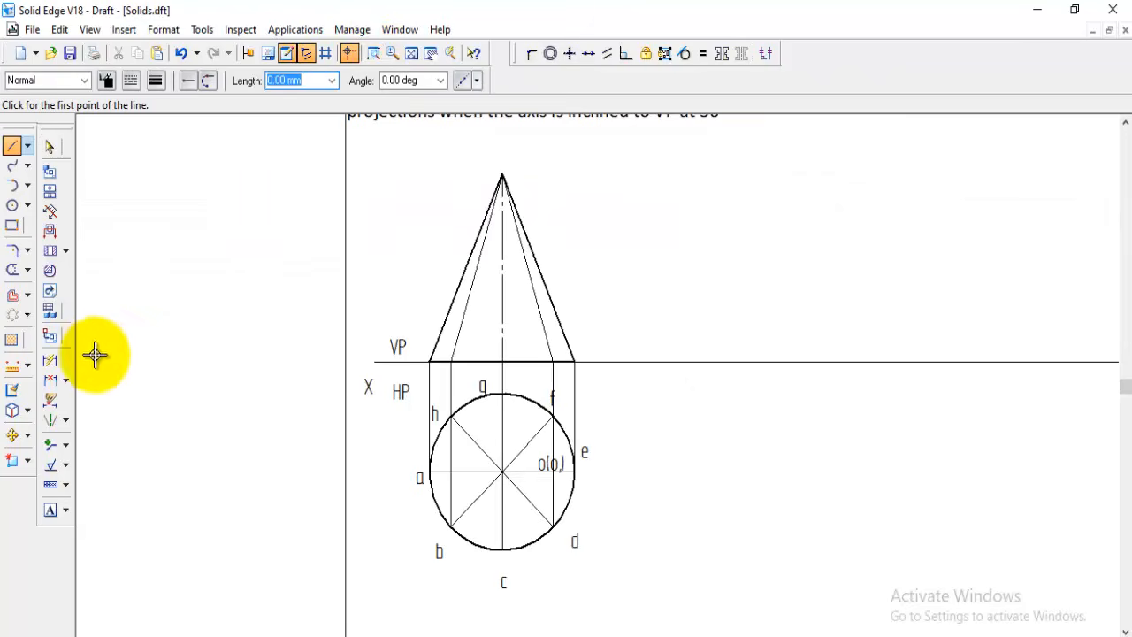
pyautogui.click(52, 511)
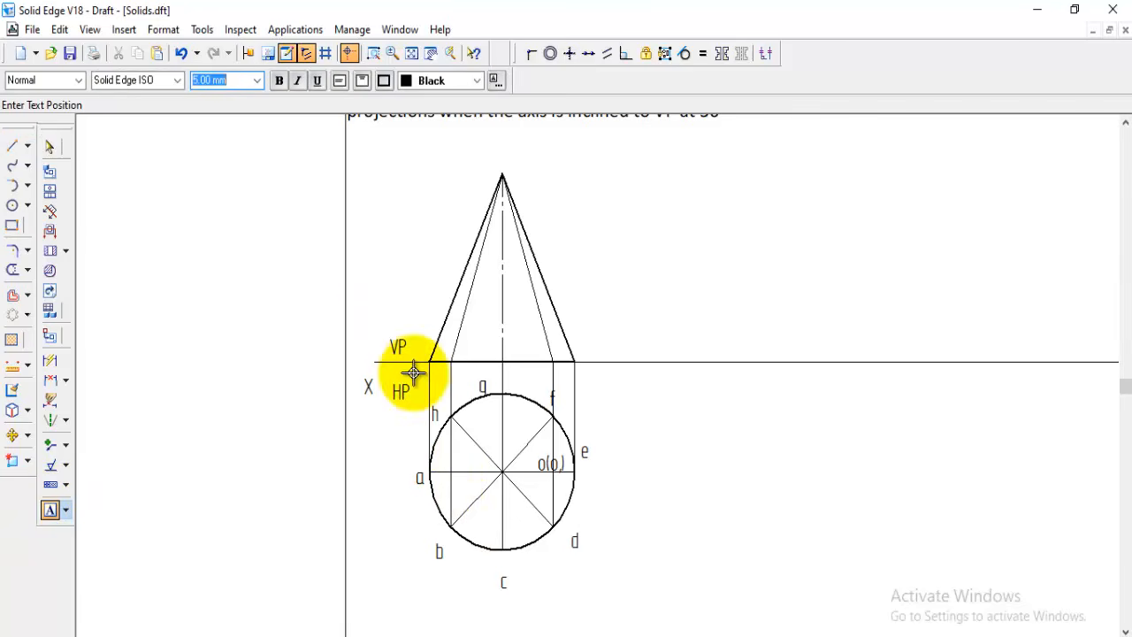
pyautogui.click(417, 342)
pyautogui.write('a')
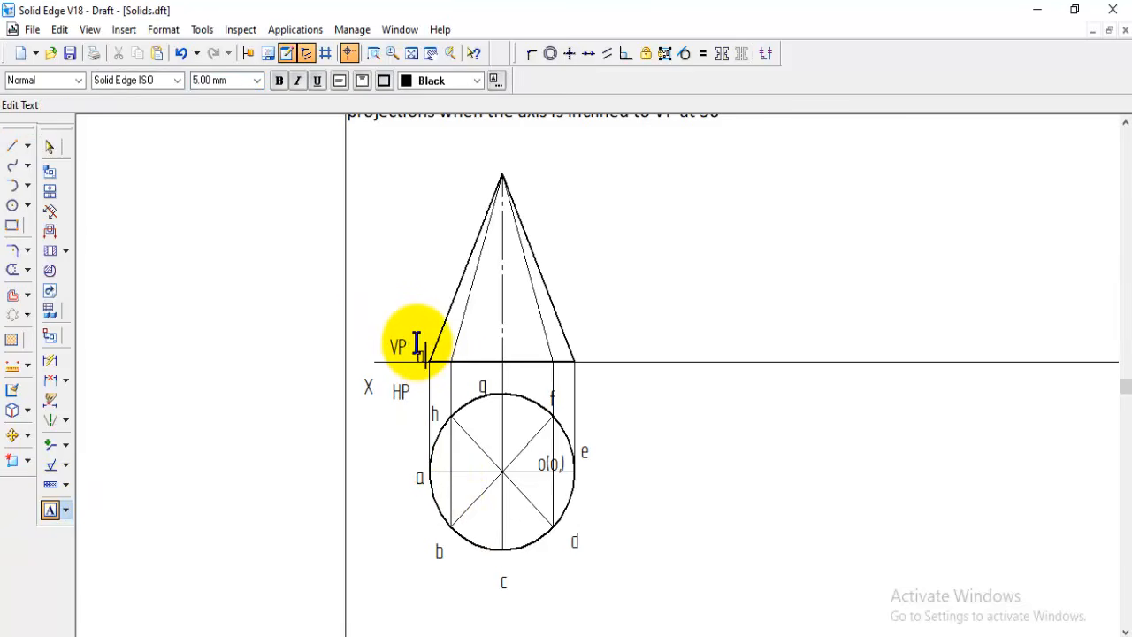
pyautogui.write("'")
pyautogui.click(462, 346)
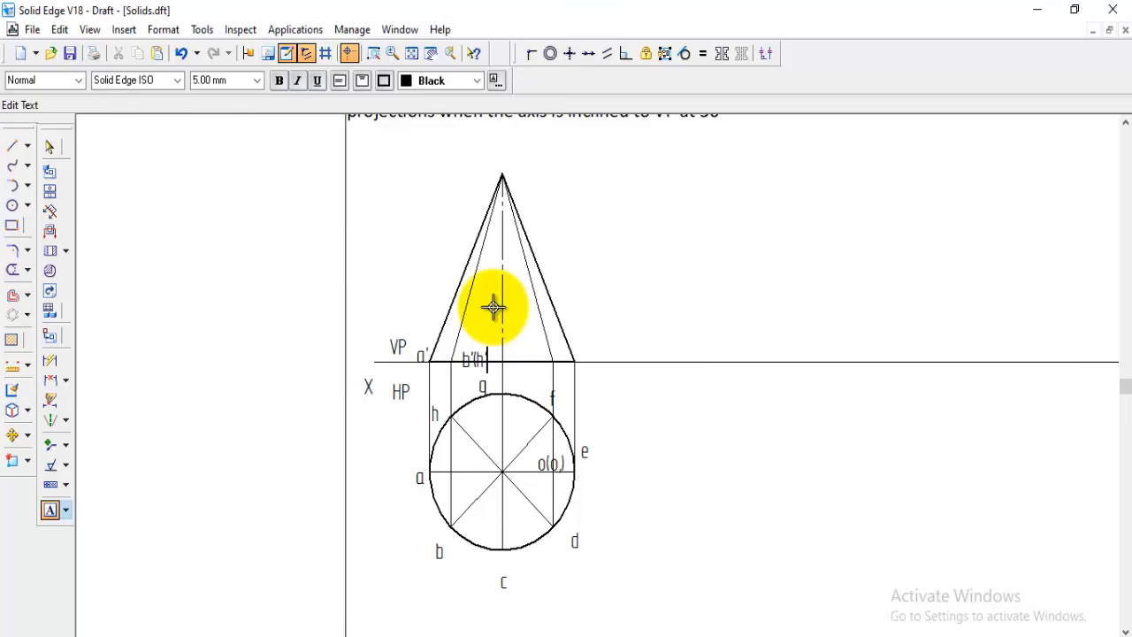
pyautogui.write("b'(h')")
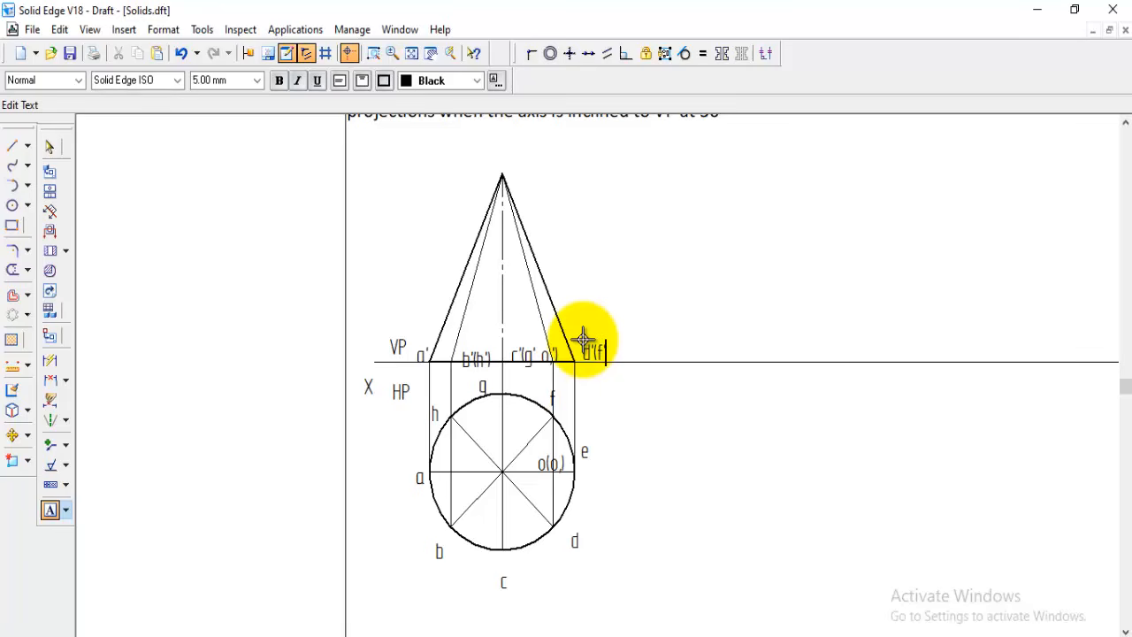
pyautogui.write(')')
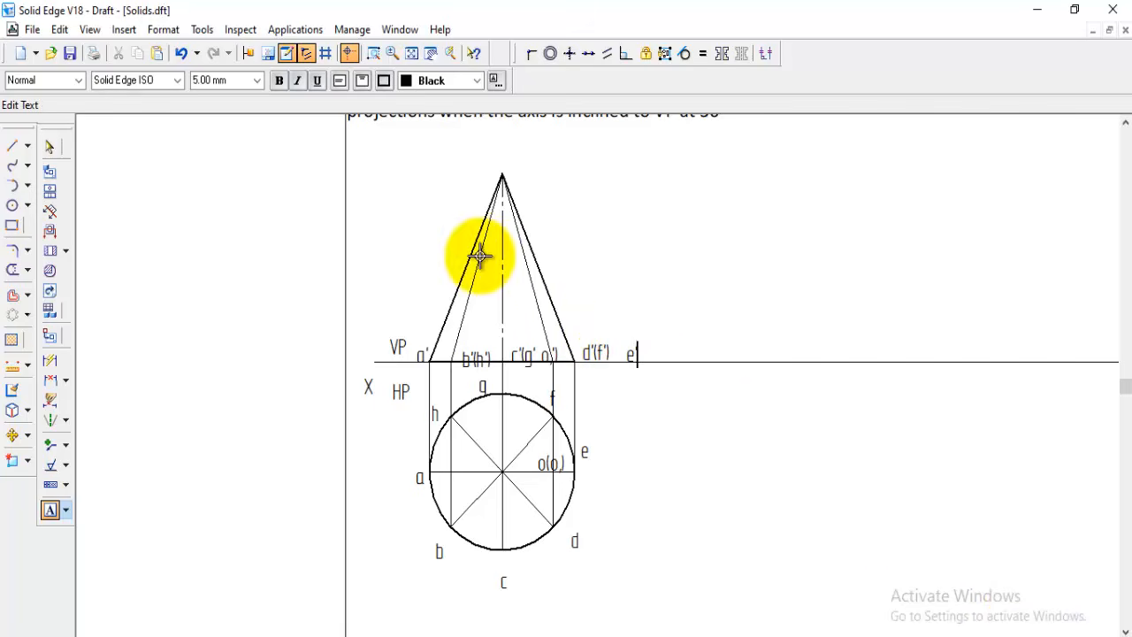
# Step: Move the labels b'(h') and c'(g' o1') so they sit side by side just above their base points
pyautogui.click(14, 432)
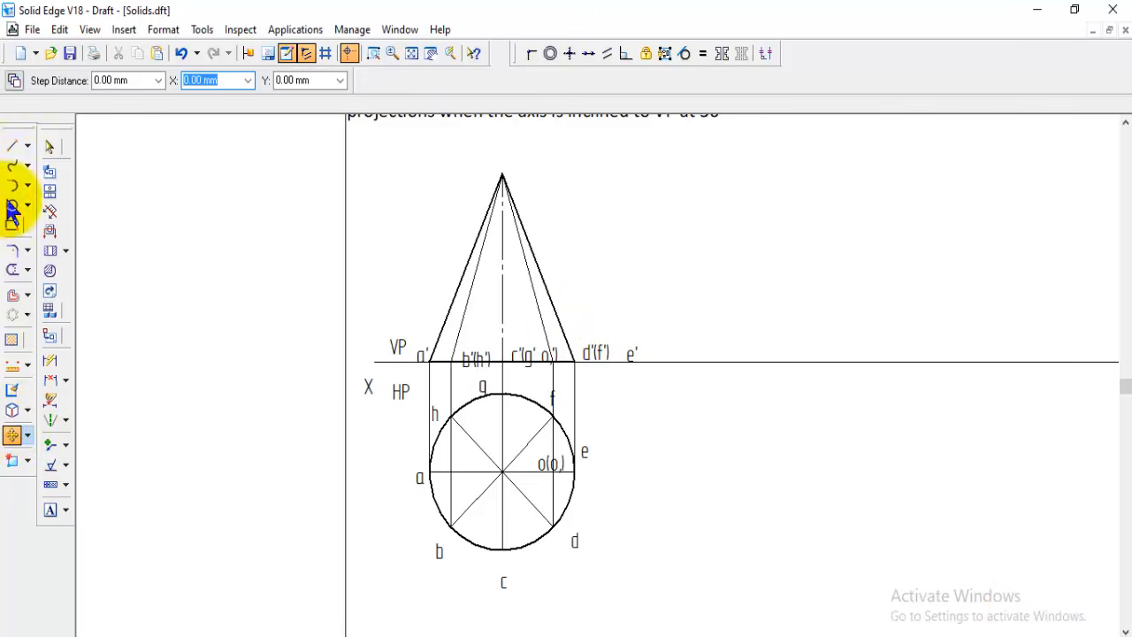
pyautogui.click(477, 360)
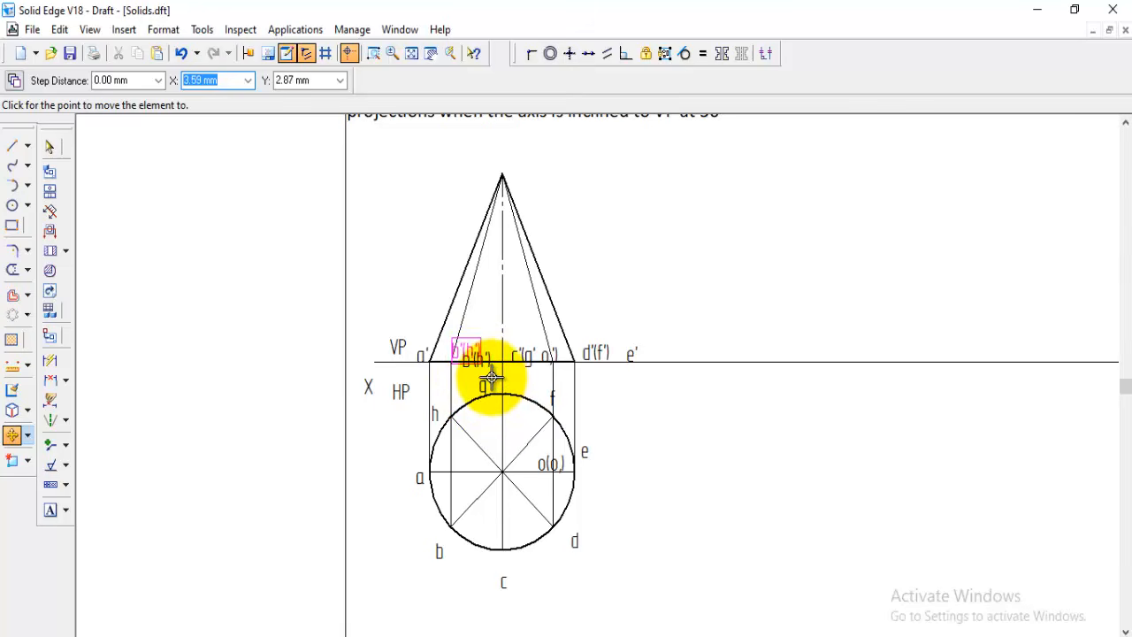
pyautogui.click(491, 378)
pyautogui.click(529, 357)
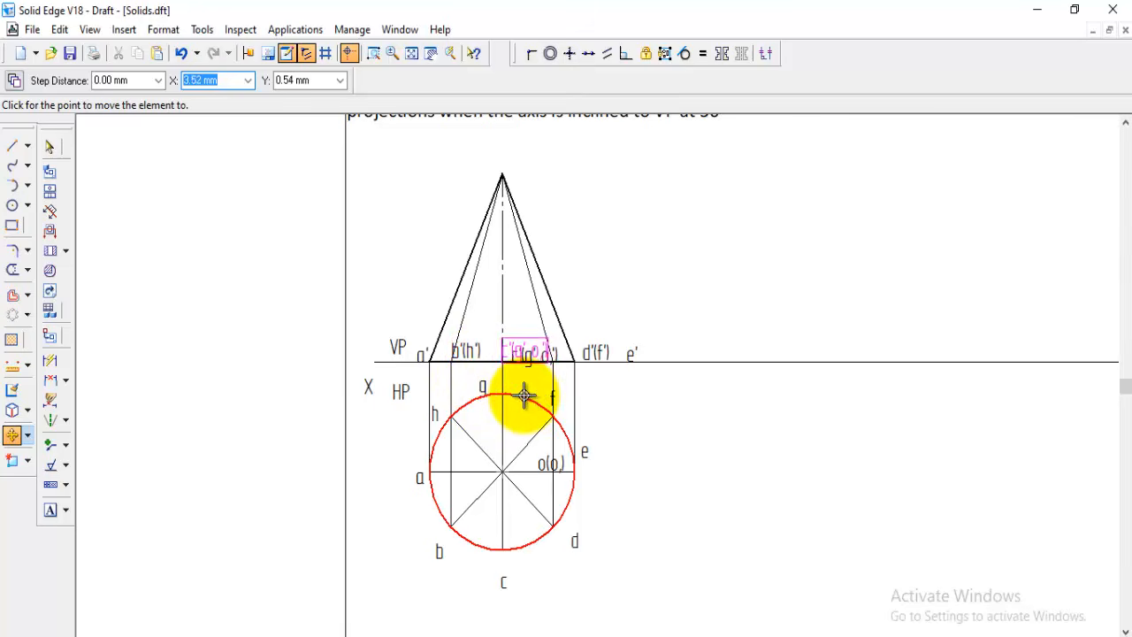
pyautogui.click(497, 390)
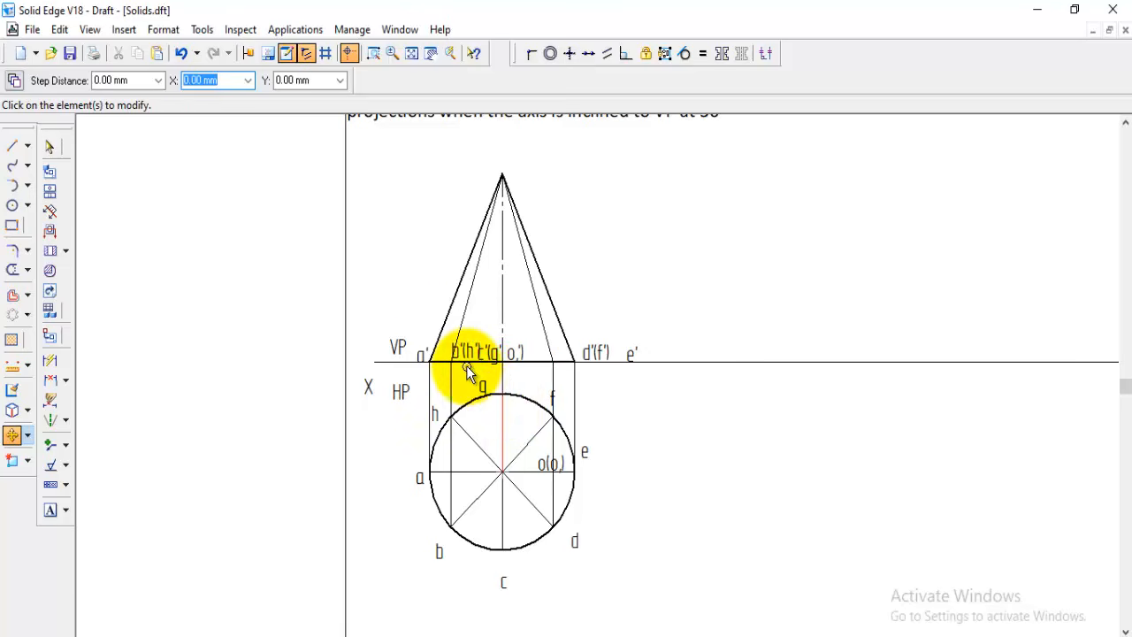
pyautogui.click(459, 350)
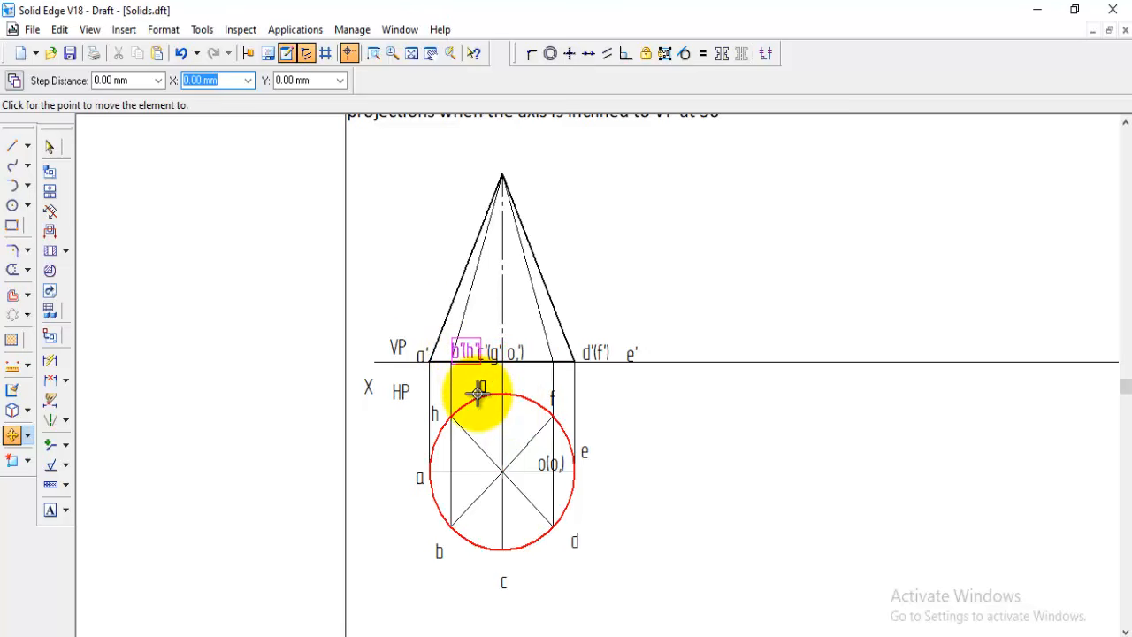
pyautogui.click(479, 393)
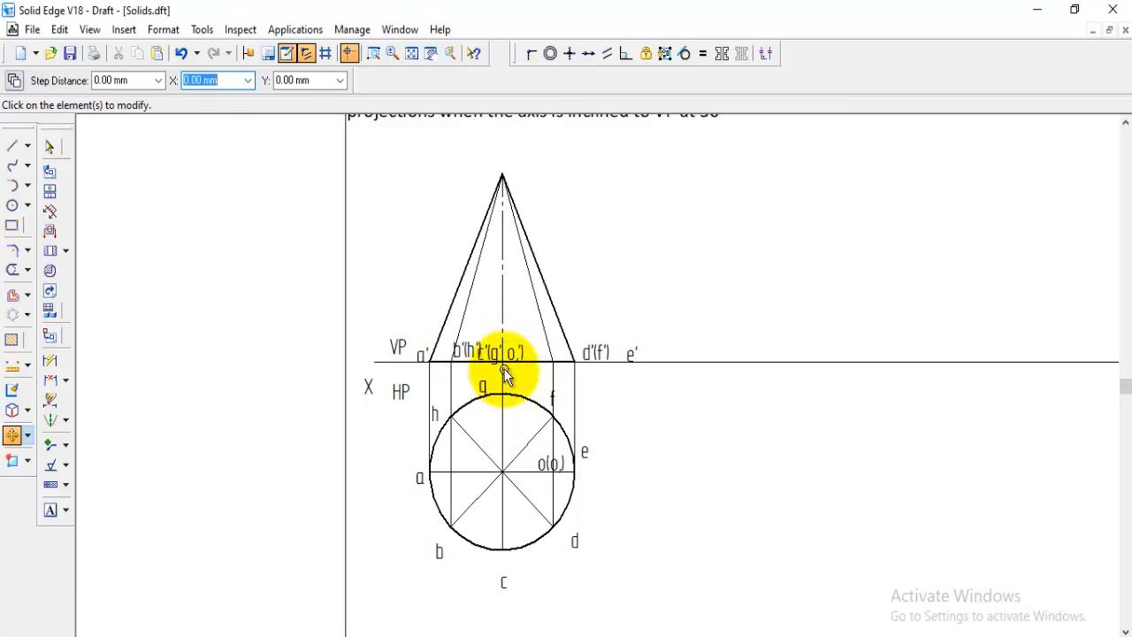
pyautogui.click(512, 355)
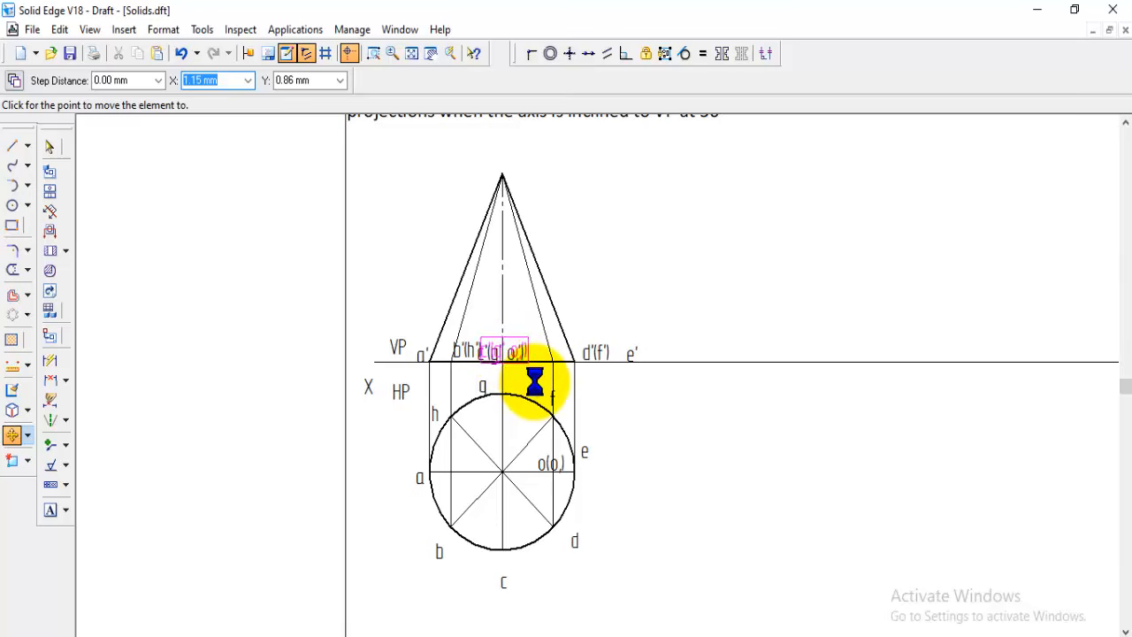
pyautogui.click(535, 380)
# Step: Move the labels d'(f') and e' next to their base points, and label the cone's apex o'
pyautogui.click(596, 352)
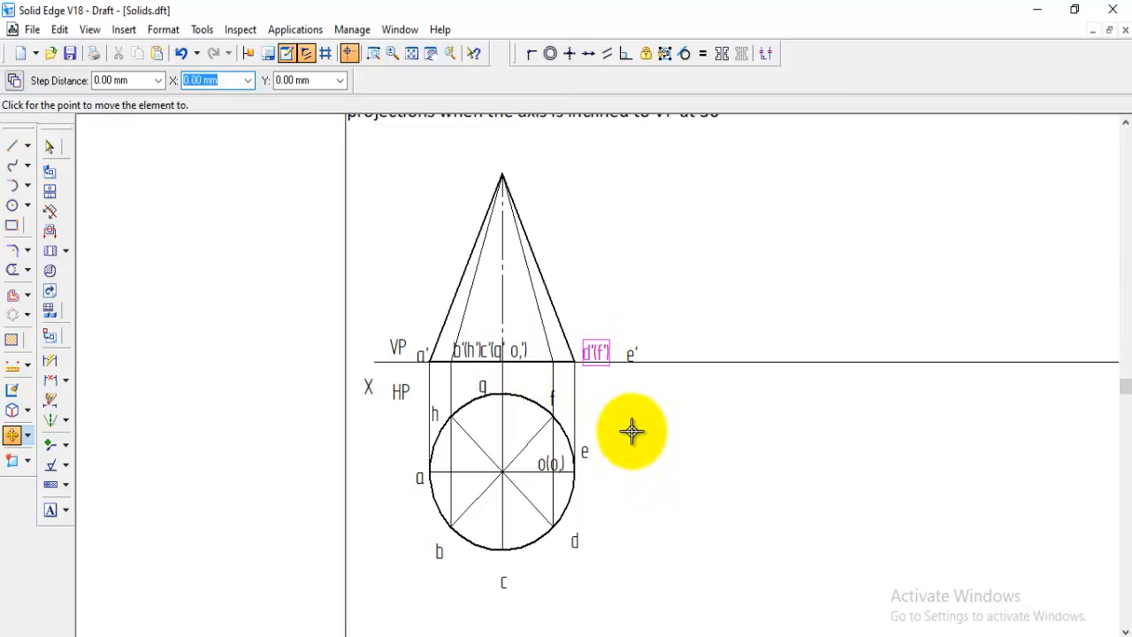
pyautogui.click(581, 431)
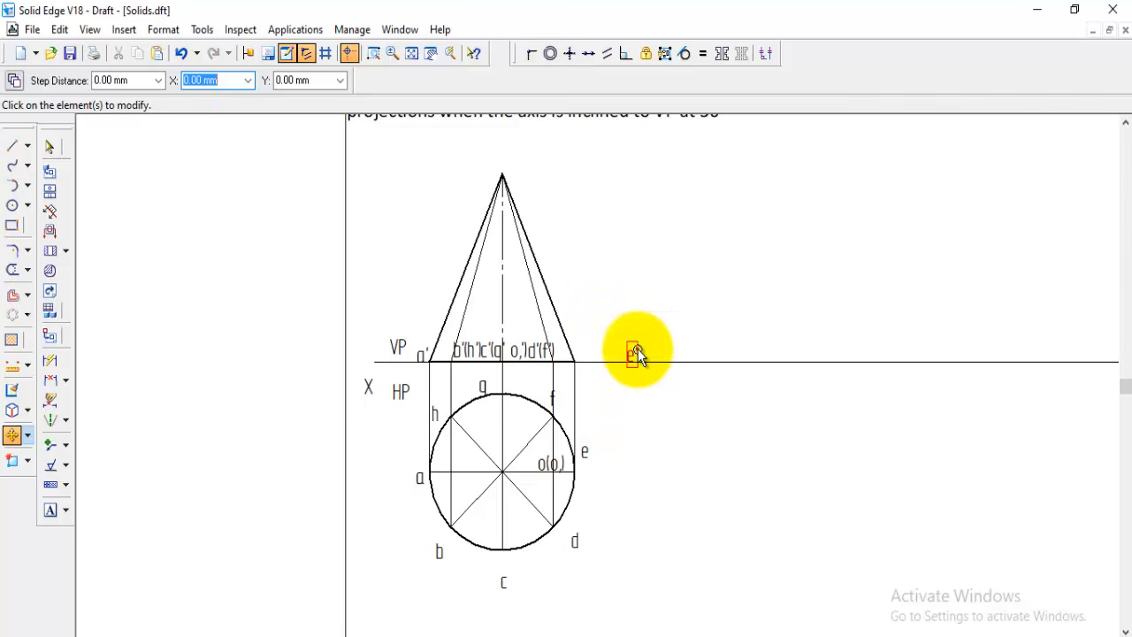
pyautogui.click(632, 354)
pyautogui.click(589, 395)
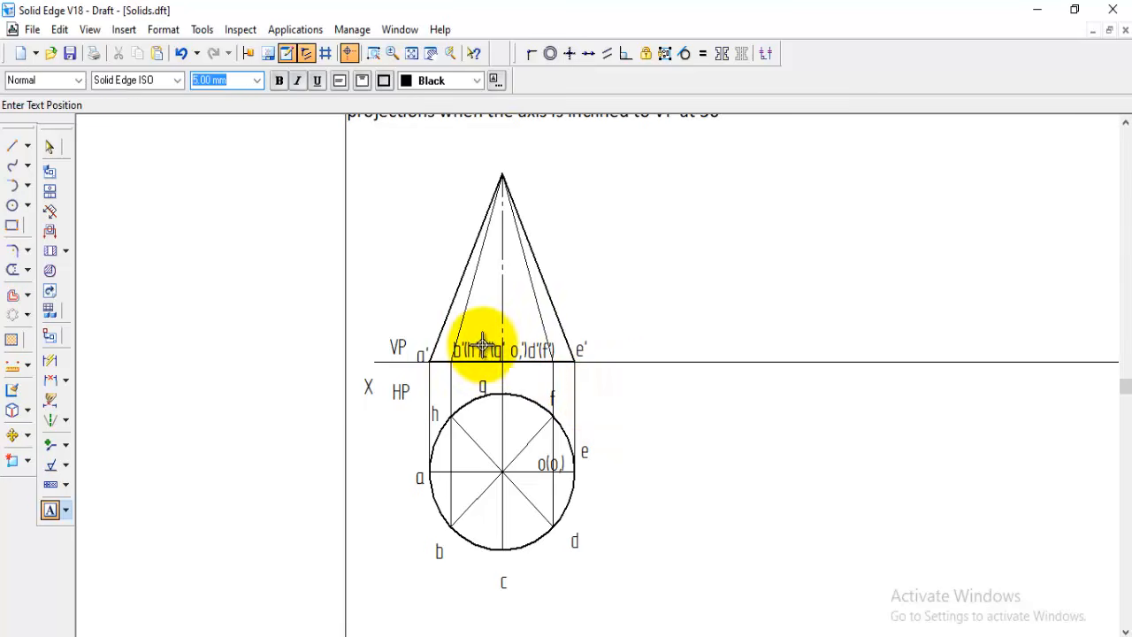
pyautogui.click(511, 160)
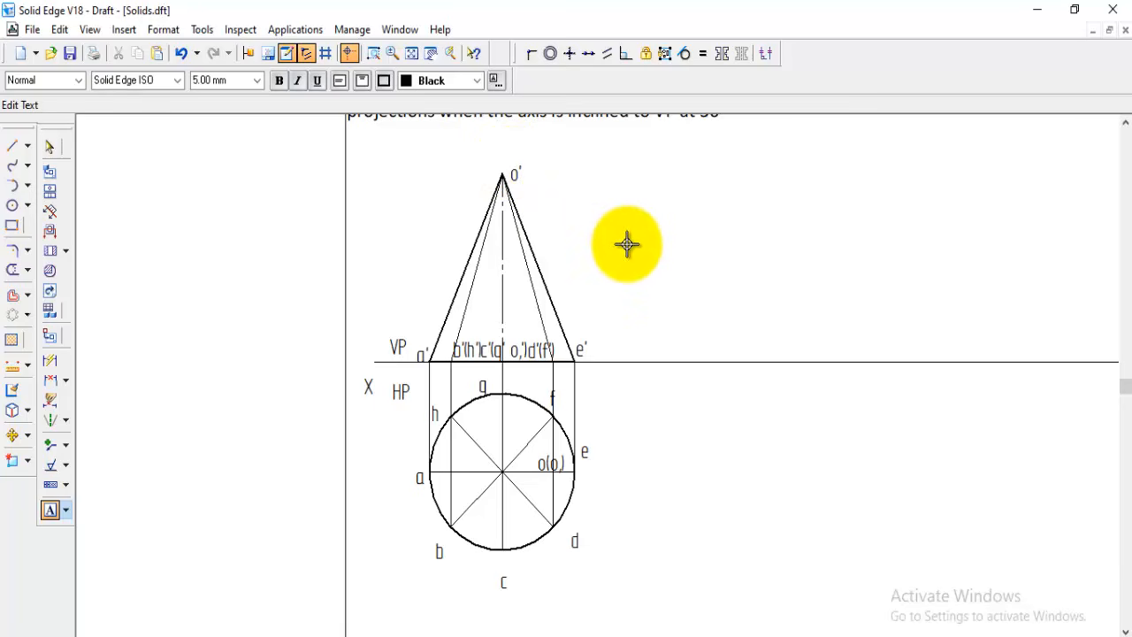
# Step: Copy the front-view cone's outline, axis and inner generators about 50 mm along the XY line, so the copy's base starts at e'
pyautogui.click(1117, 635)
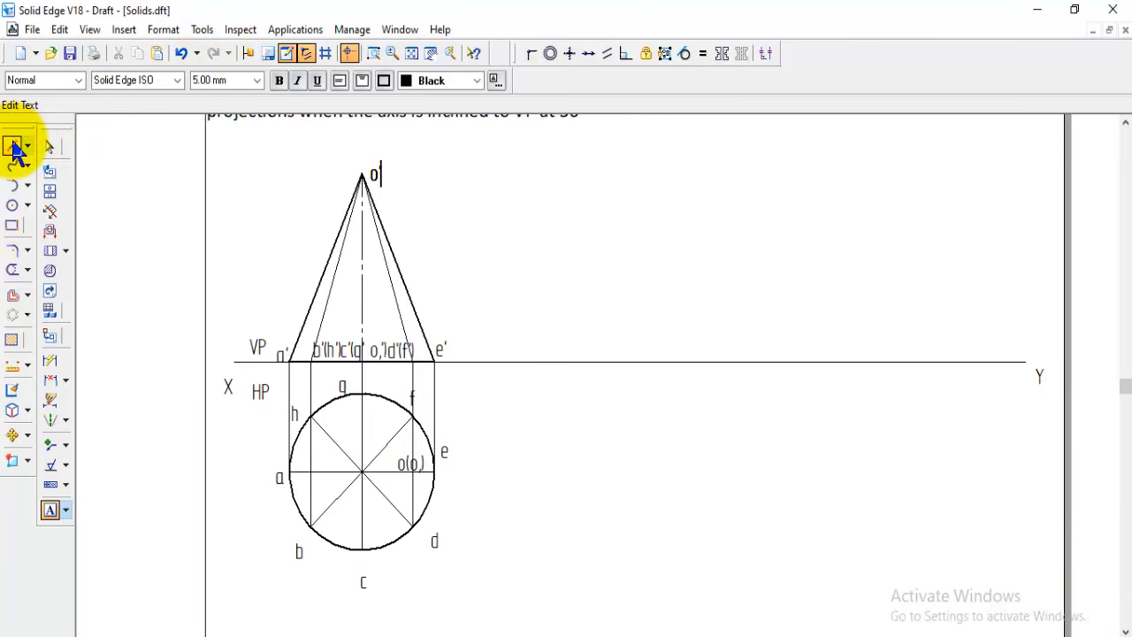
pyautogui.click(27, 436)
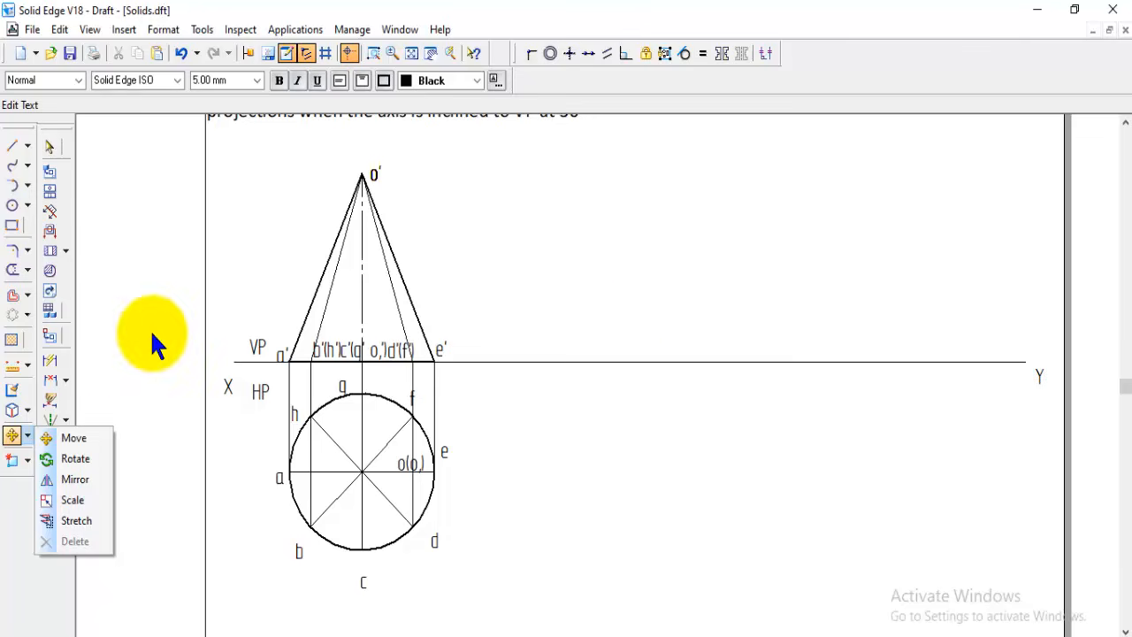
pyautogui.click(76, 438)
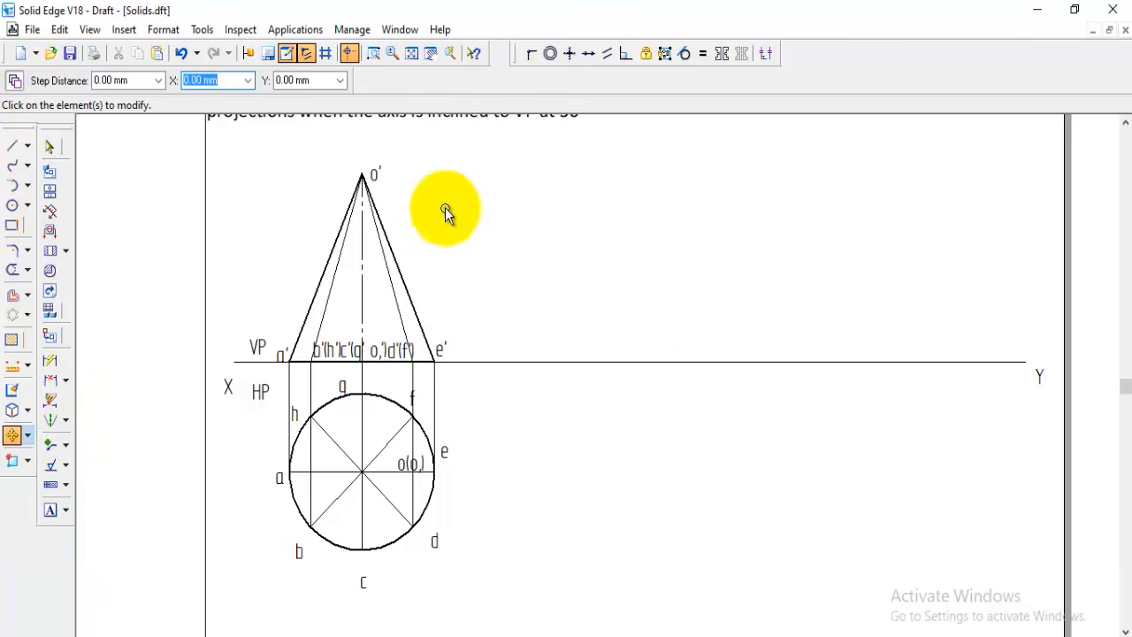
pyautogui.click(404, 281)
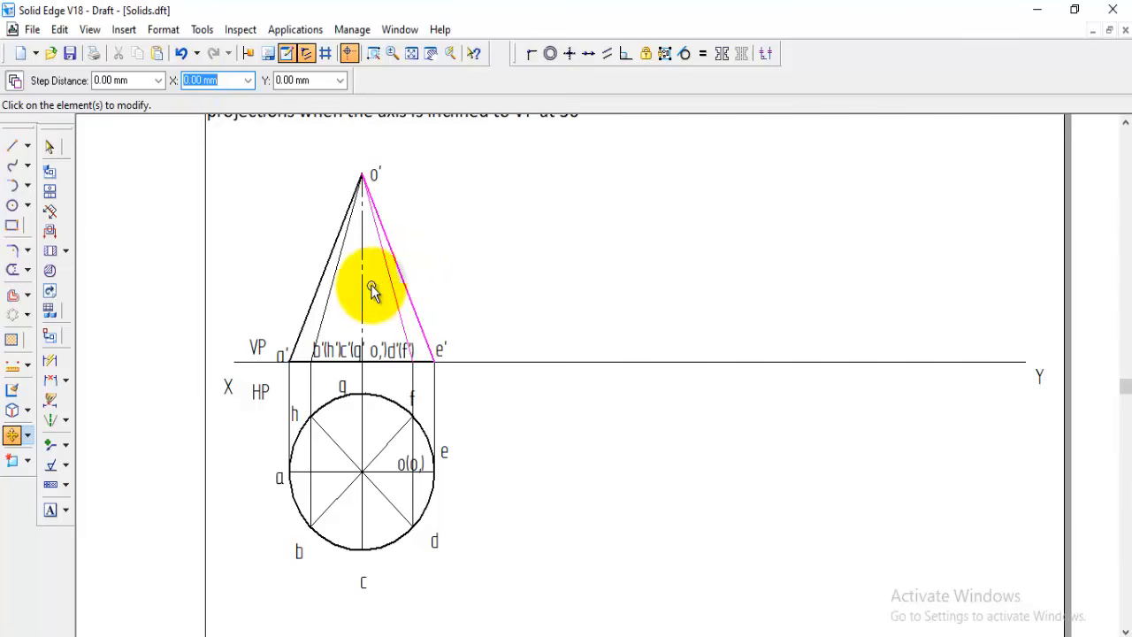
pyautogui.click(363, 285)
pyautogui.click(331, 286)
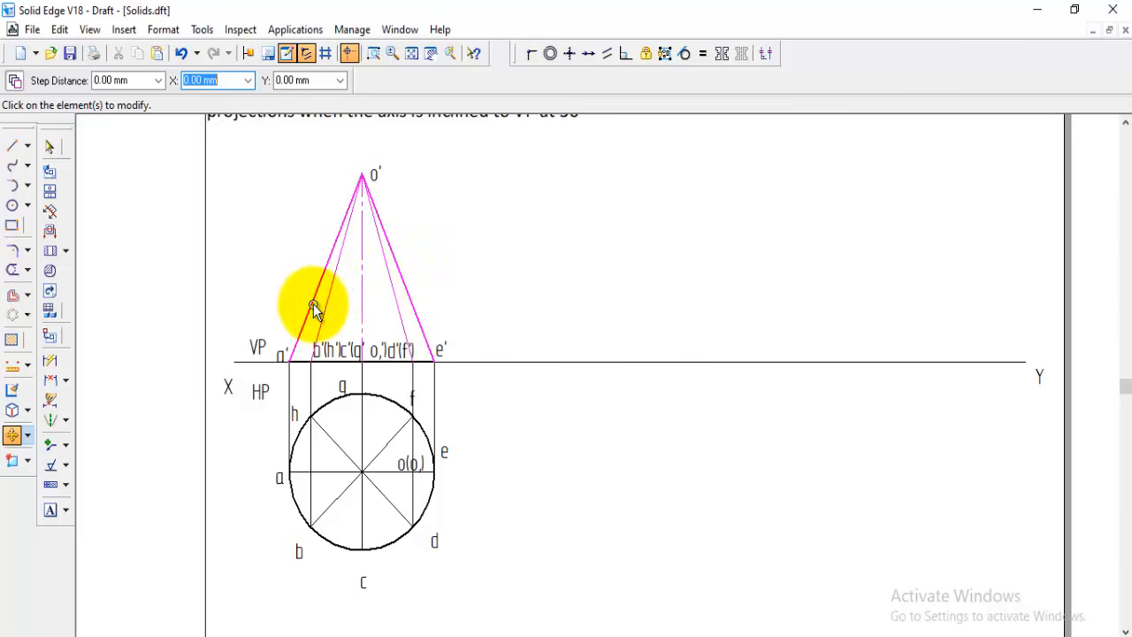
pyautogui.click(313, 304)
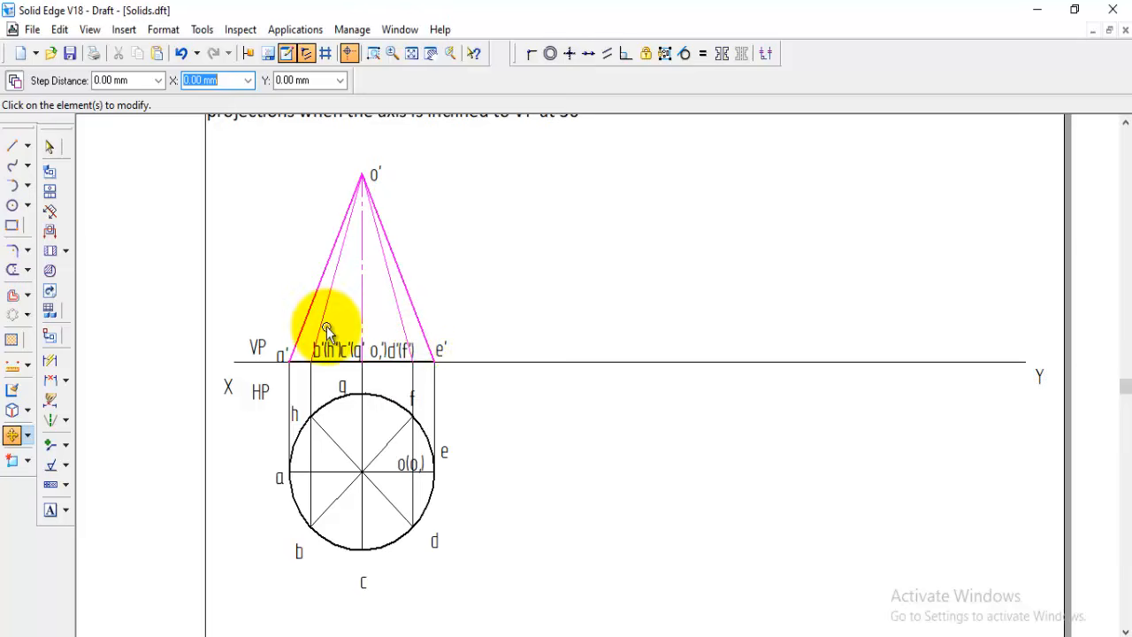
pyautogui.click(426, 363)
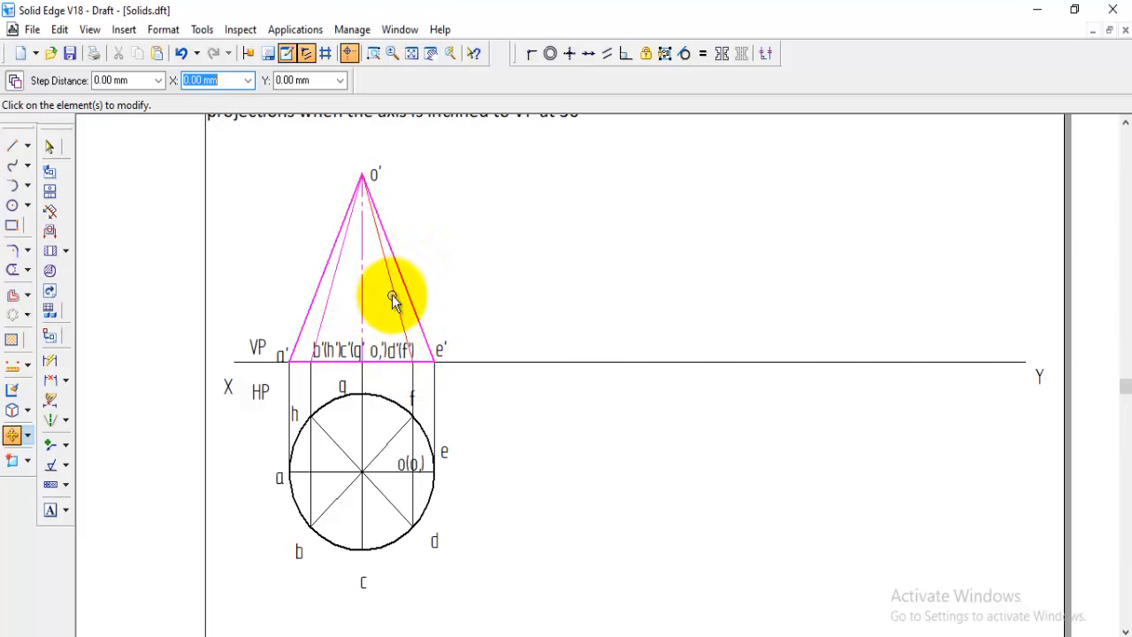
pyautogui.rightClick(353, 298)
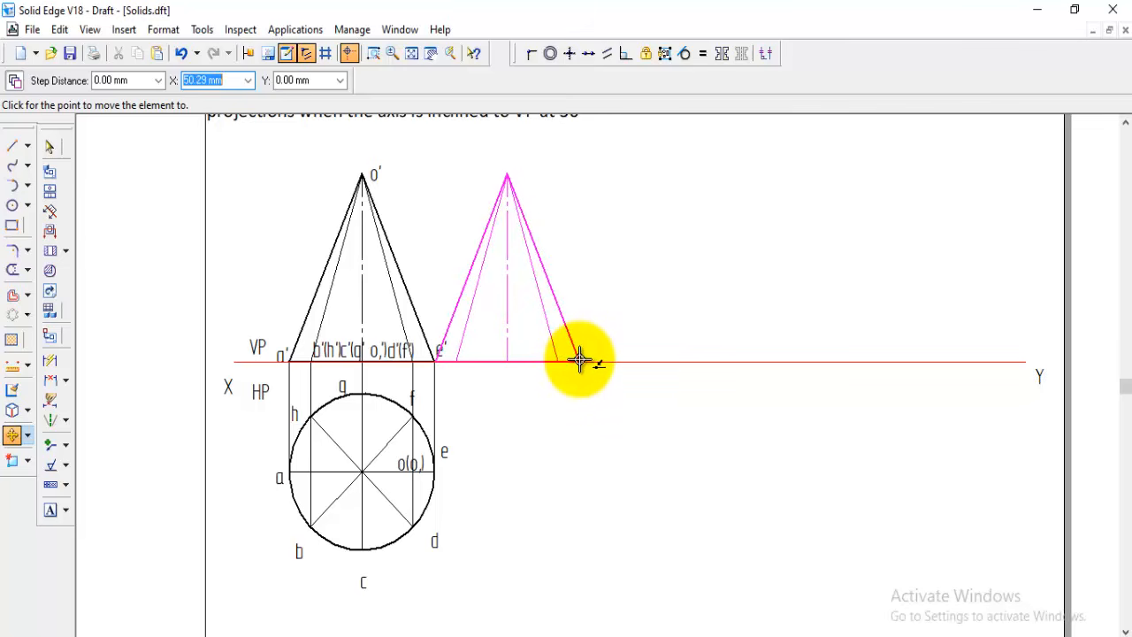
pyautogui.click(579, 361)
pyautogui.rightClick(664, 488)
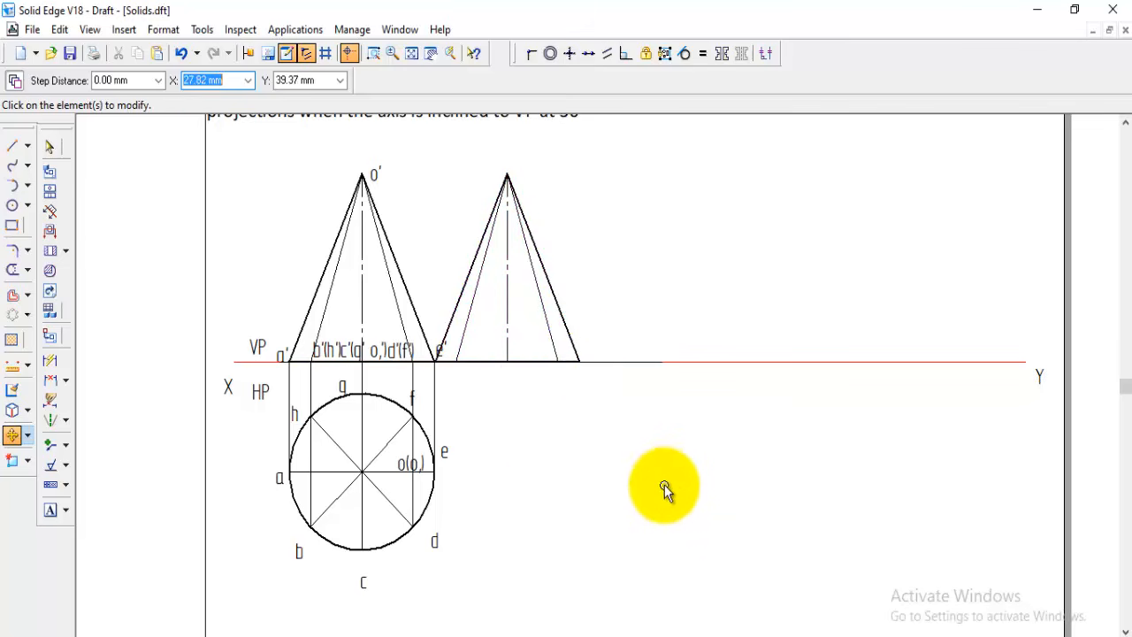
# Step: Rotate the copied cone about 112.6° clockwise around its base corner farthest from e', laying its generator on the XY line
pyautogui.click(28, 436)
pyautogui.click(75, 459)
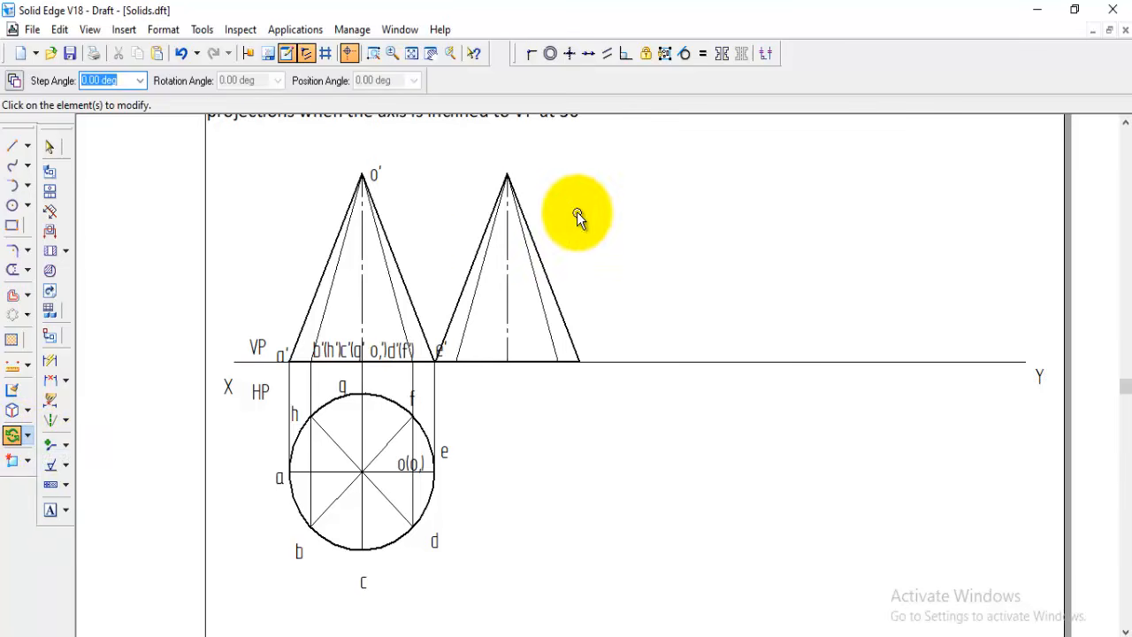
pyautogui.click(507, 279)
pyautogui.click(546, 276)
pyautogui.click(546, 316)
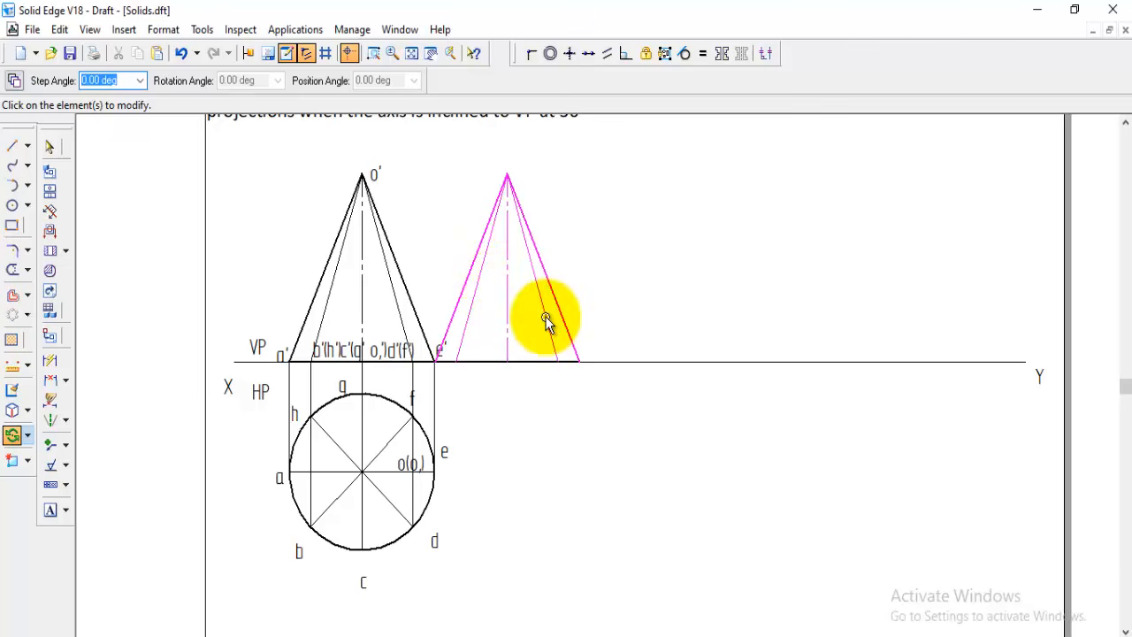
pyautogui.click(544, 361)
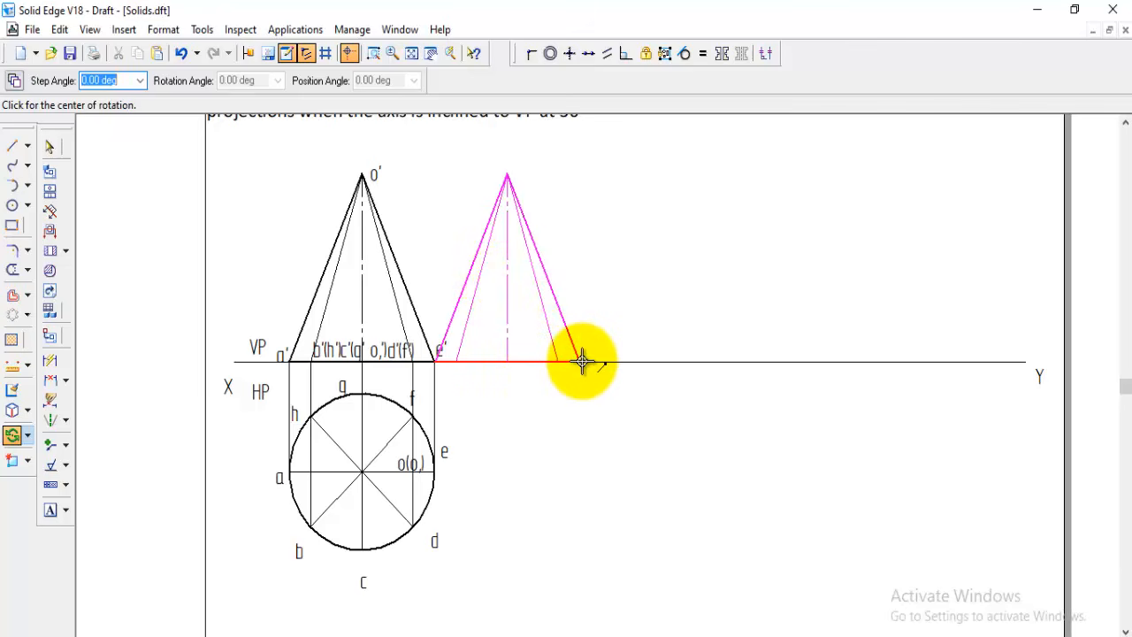
pyautogui.click(582, 361)
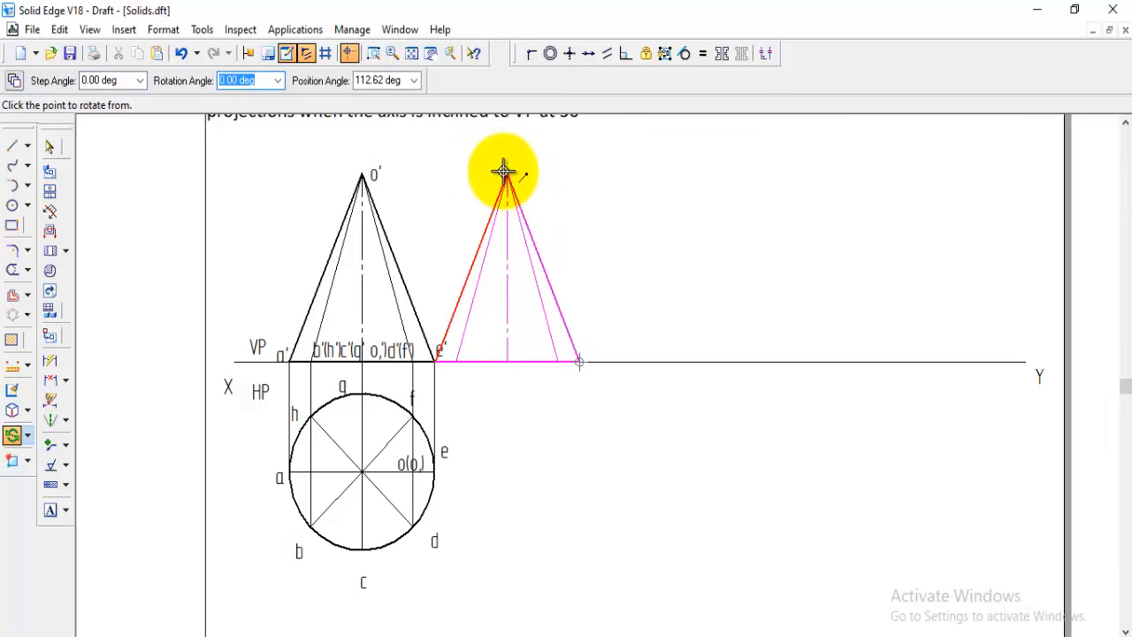
pyautogui.click(503, 171)
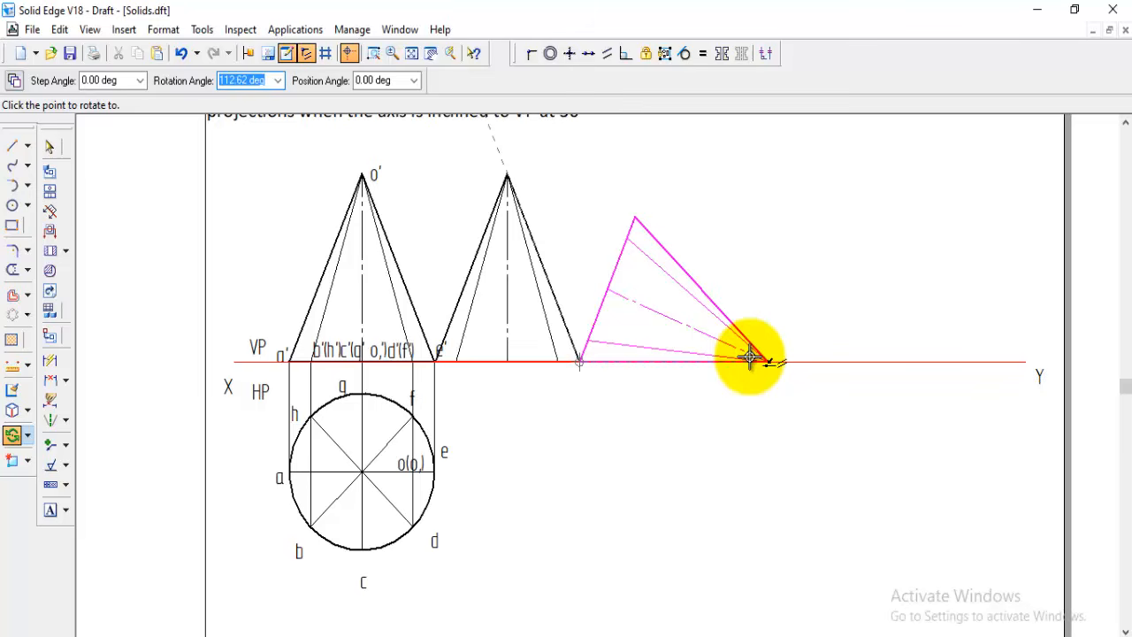
pyautogui.click(750, 357)
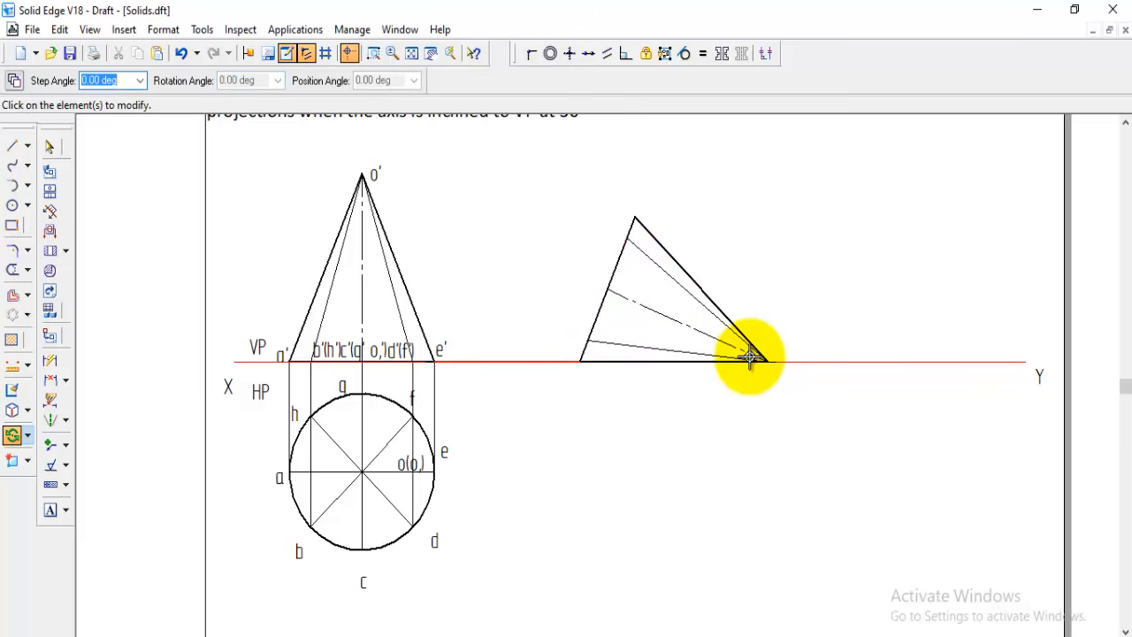
# Step: Move the tilted cone along the XY line closer to the first front view, leaving a small gap after e'
pyautogui.click(27, 438)
pyautogui.click(54, 434)
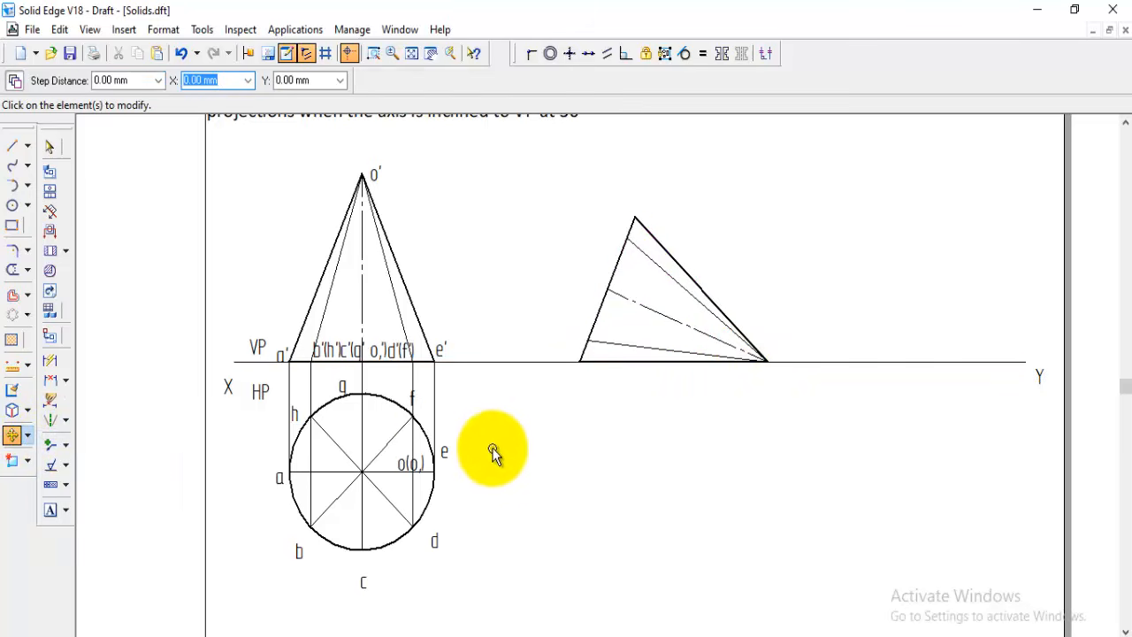
pyautogui.moveTo(552, 176); pyautogui.dragTo(823, 478)
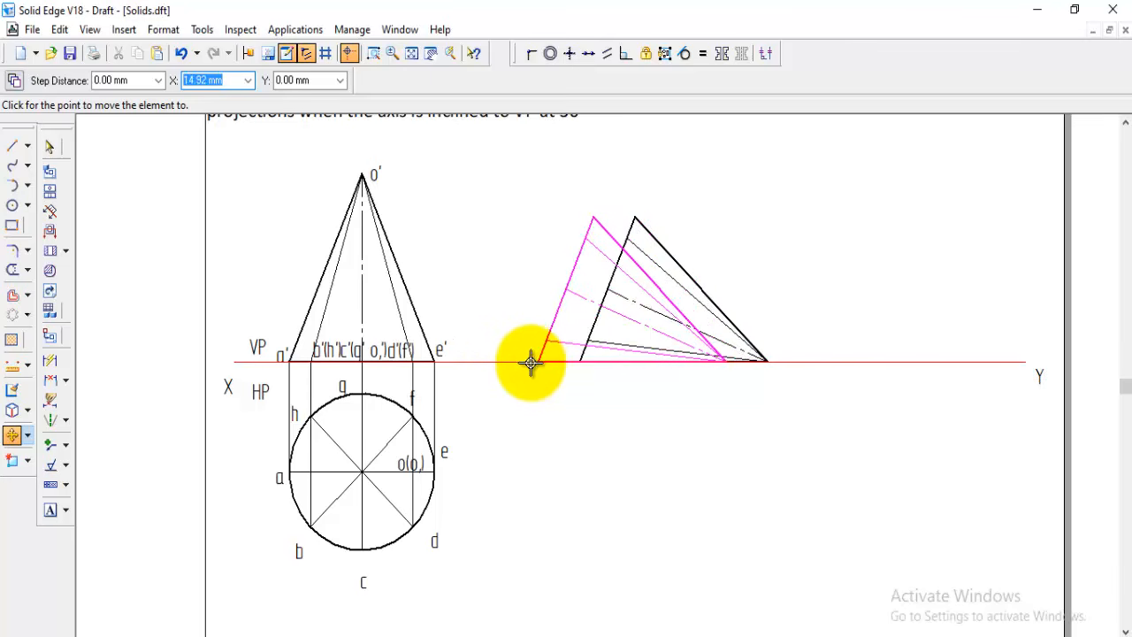
pyautogui.click(490, 360)
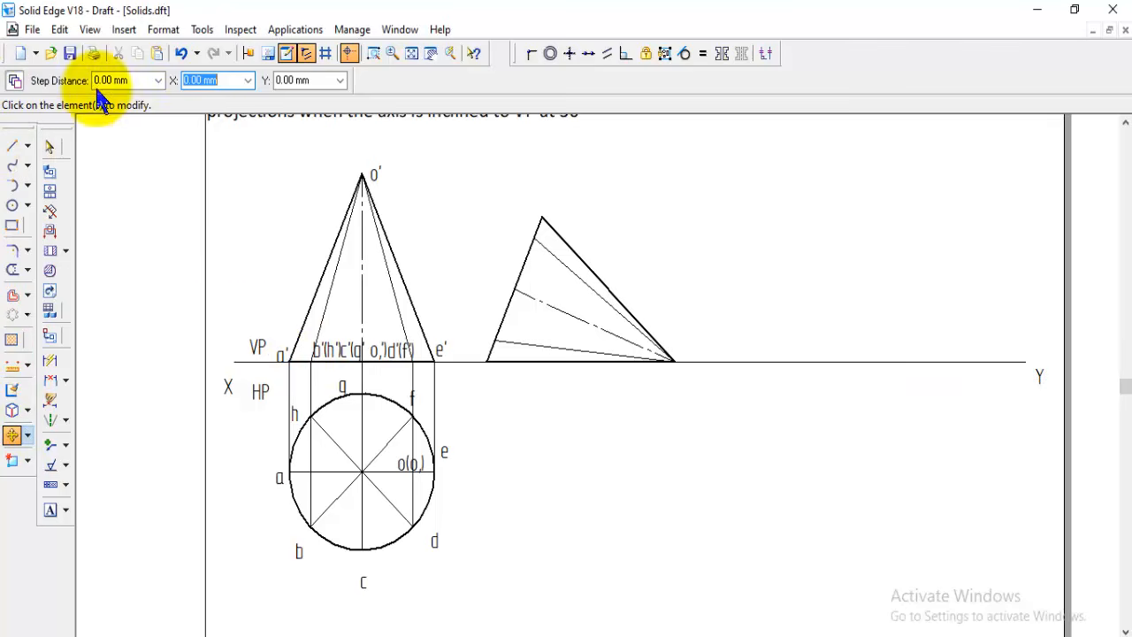
# Step: Copy the labels o', a' and b'(h') from the first front view to the matching points of the tilted cone
pyautogui.click(374, 173)
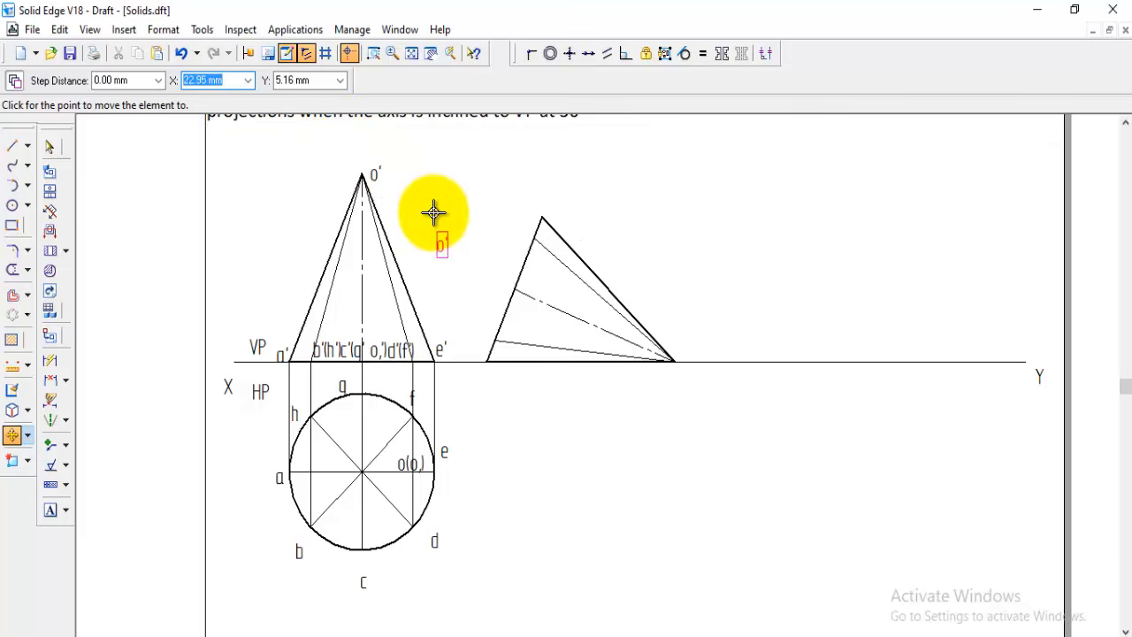
pyautogui.click(647, 298)
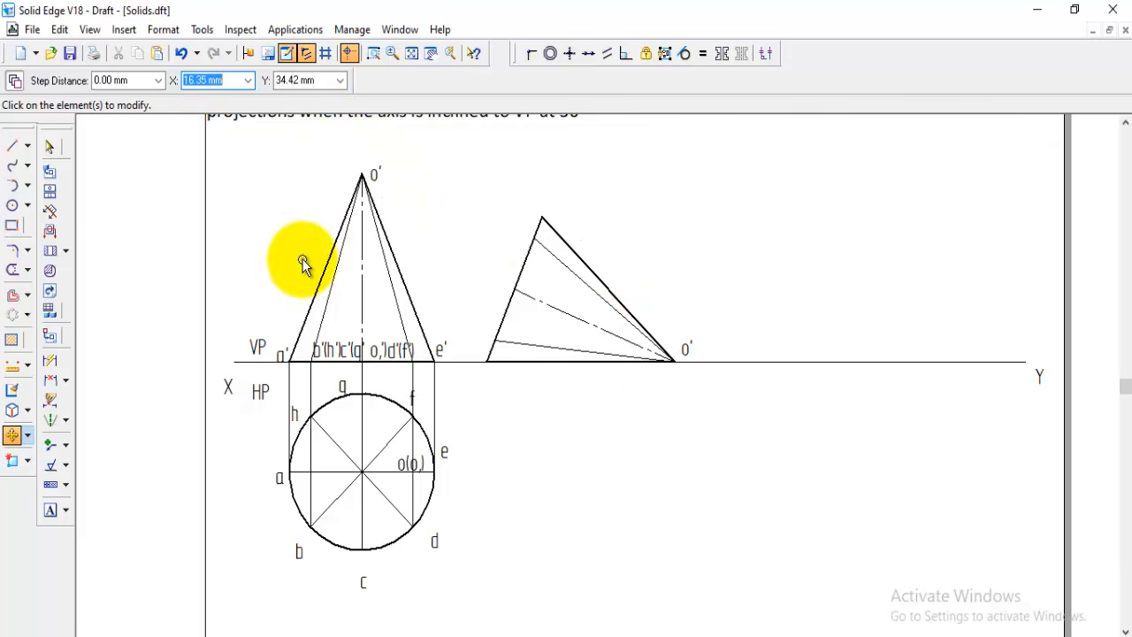
pyautogui.click(279, 345)
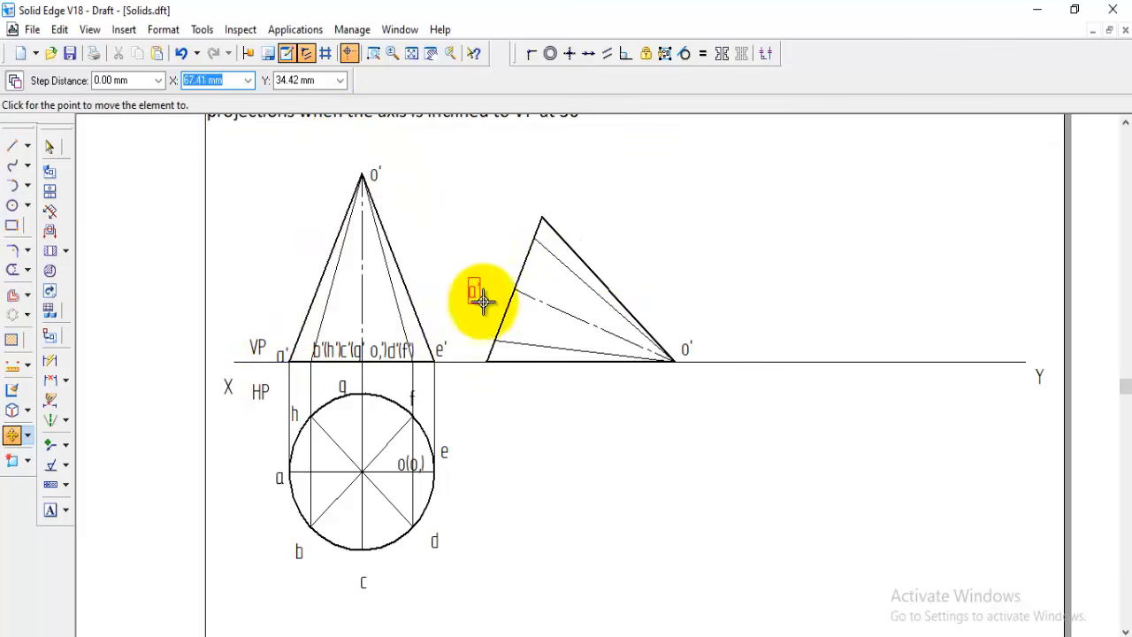
pyautogui.click(551, 221)
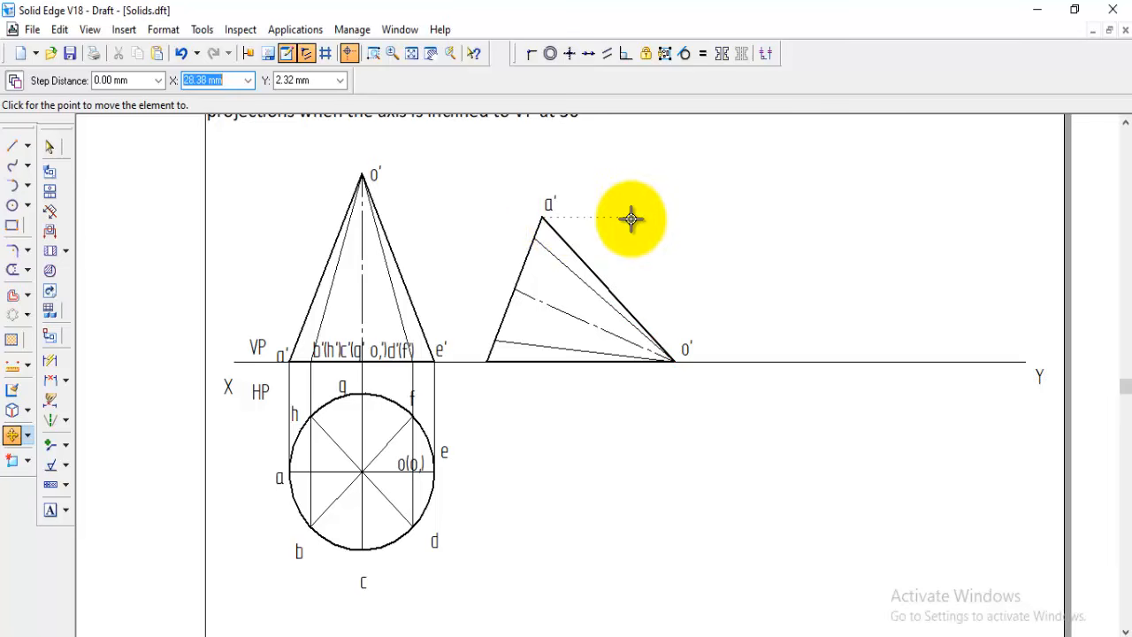
pyautogui.click(333, 345)
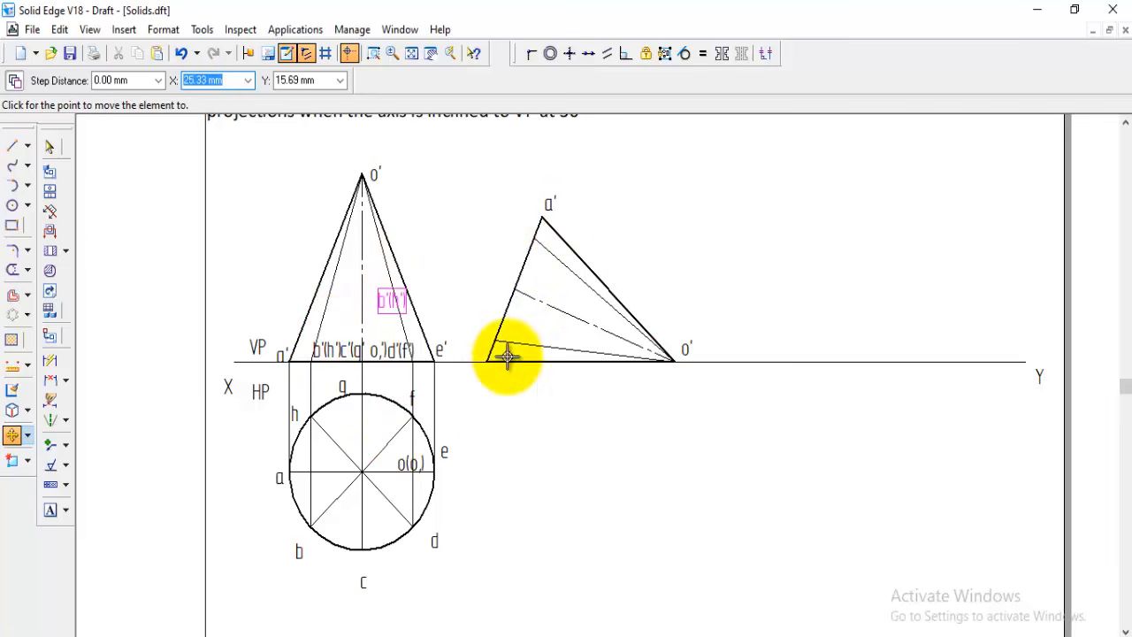
pyautogui.click(587, 307)
# Step: Copy the labels c'(g' o1'), d'(f') and e' to the matching base points of the tilted cone
pyautogui.click(365, 348)
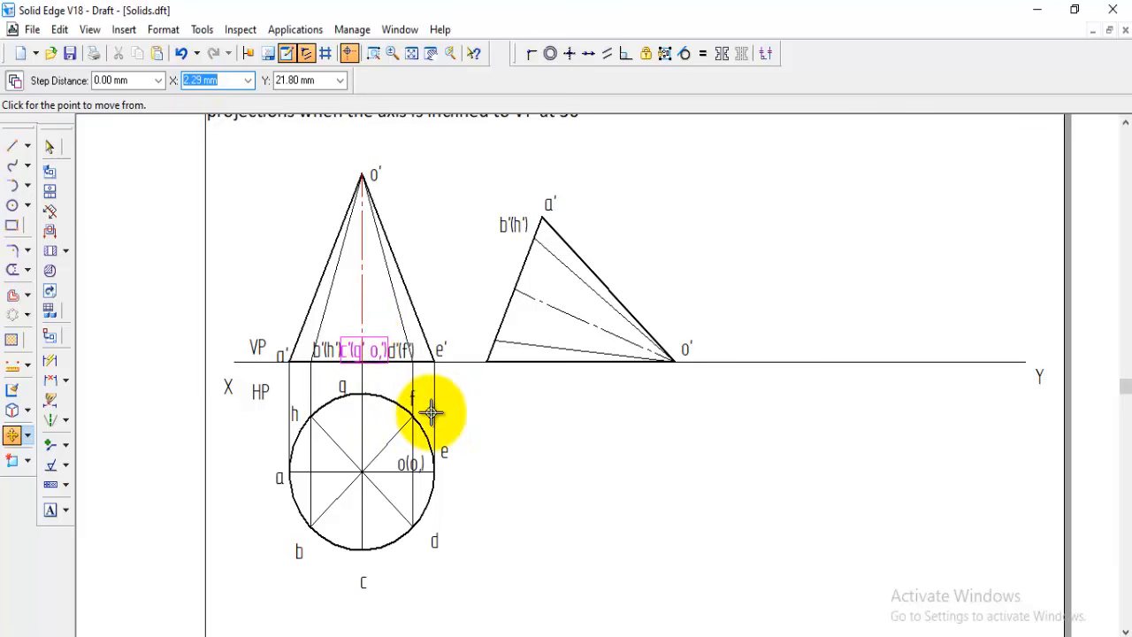
pyautogui.click(433, 414)
pyautogui.click(560, 340)
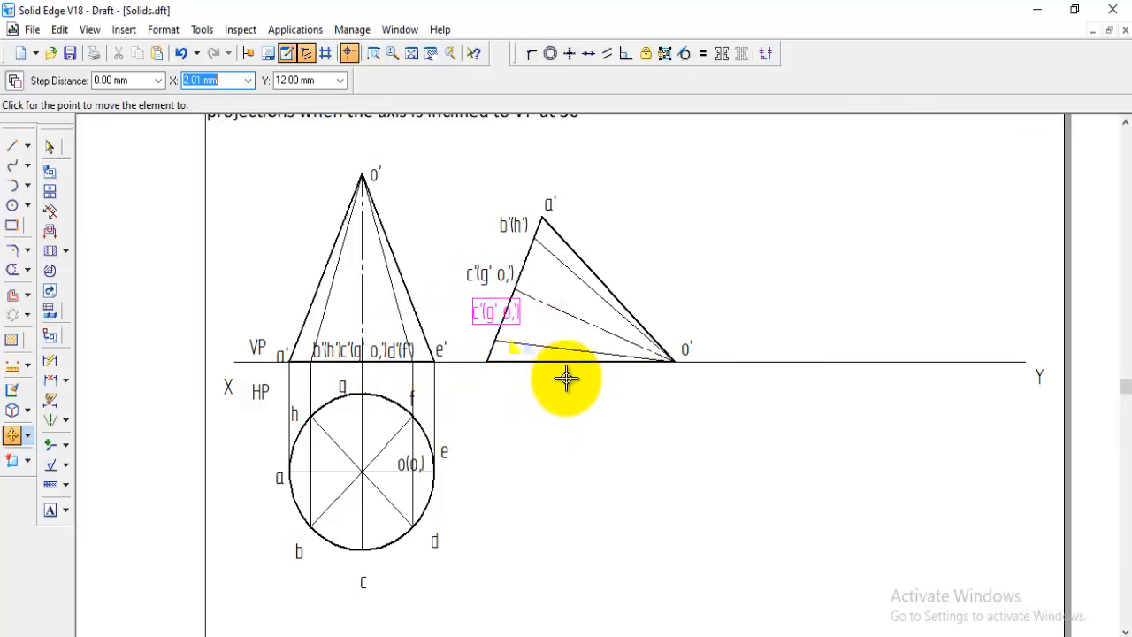
pyautogui.rightClick(566, 378)
pyautogui.click(403, 352)
pyautogui.click(498, 445)
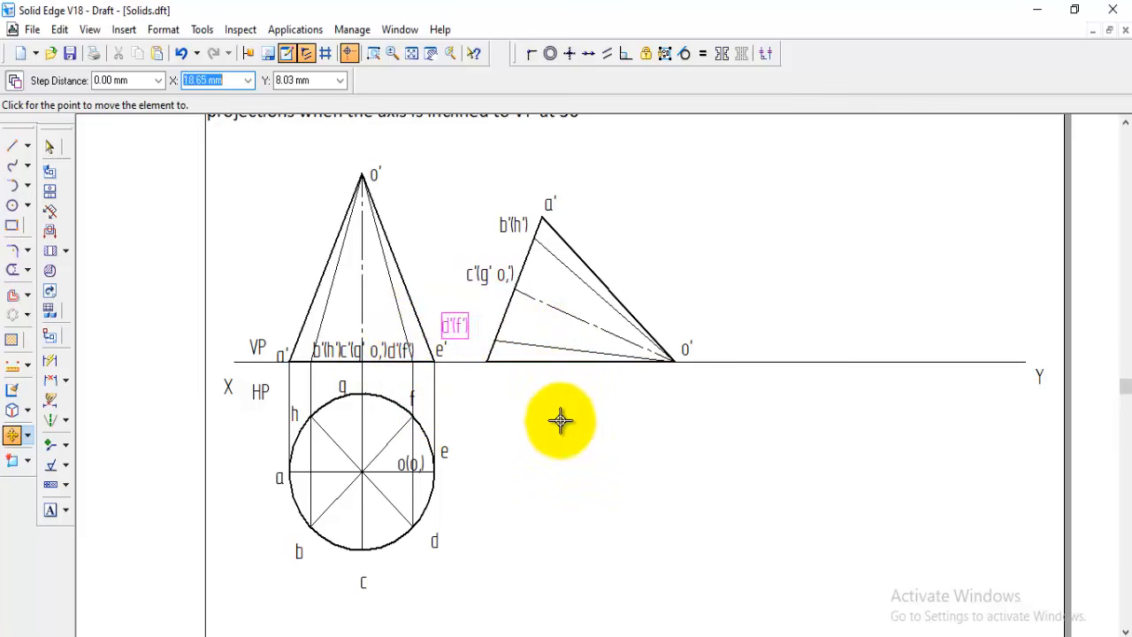
pyautogui.click(580, 420)
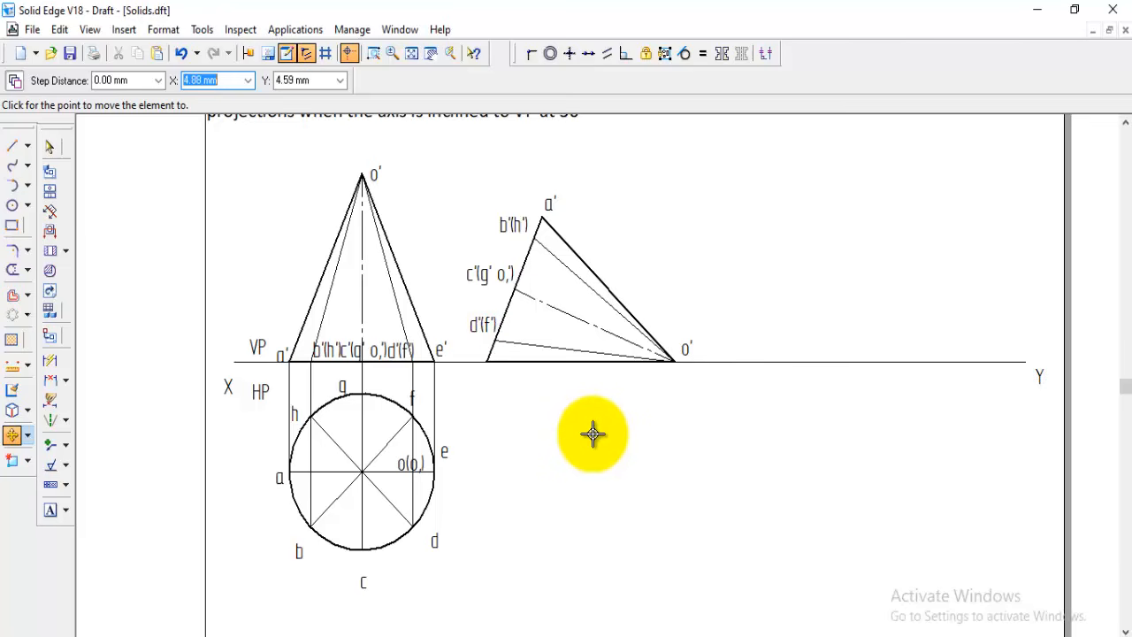
pyautogui.click(441, 349)
pyautogui.click(477, 392)
pyautogui.click(510, 404)
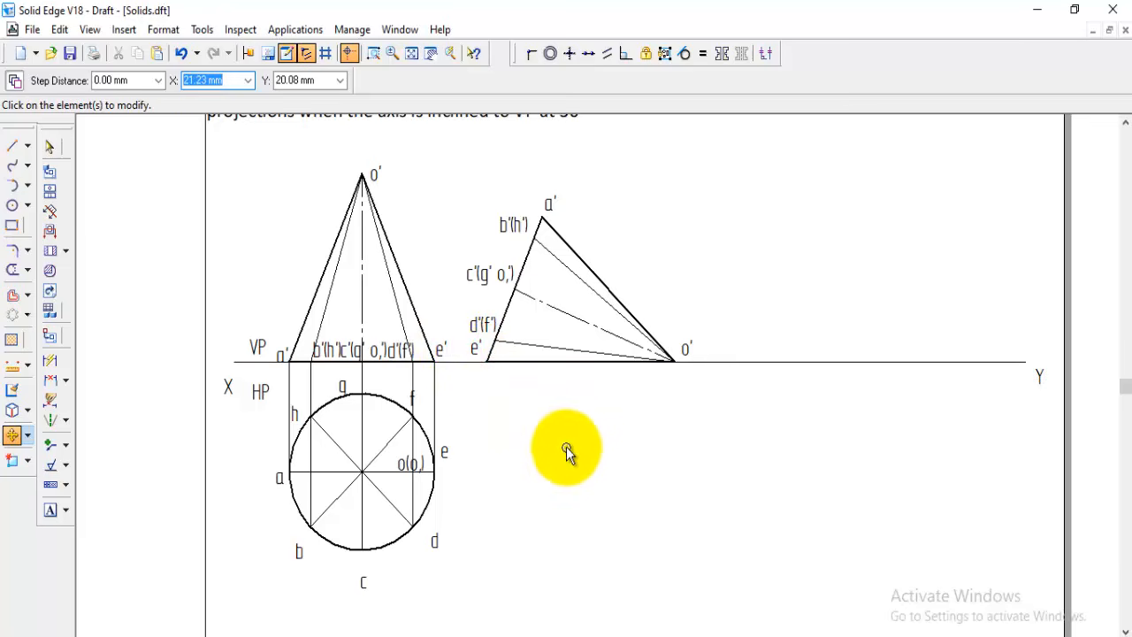
# Step: Draw a vertical projector from the tilted cone's a' to the circle's centre level, with a horizontal line back to e
pyautogui.click(12, 144)
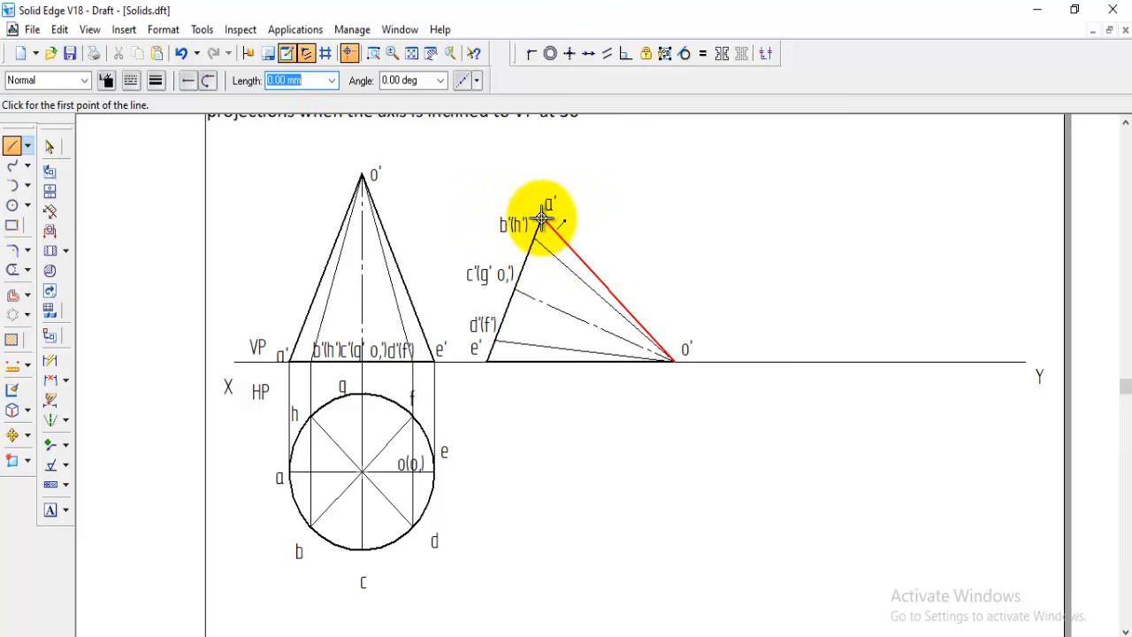
pyautogui.click(543, 471)
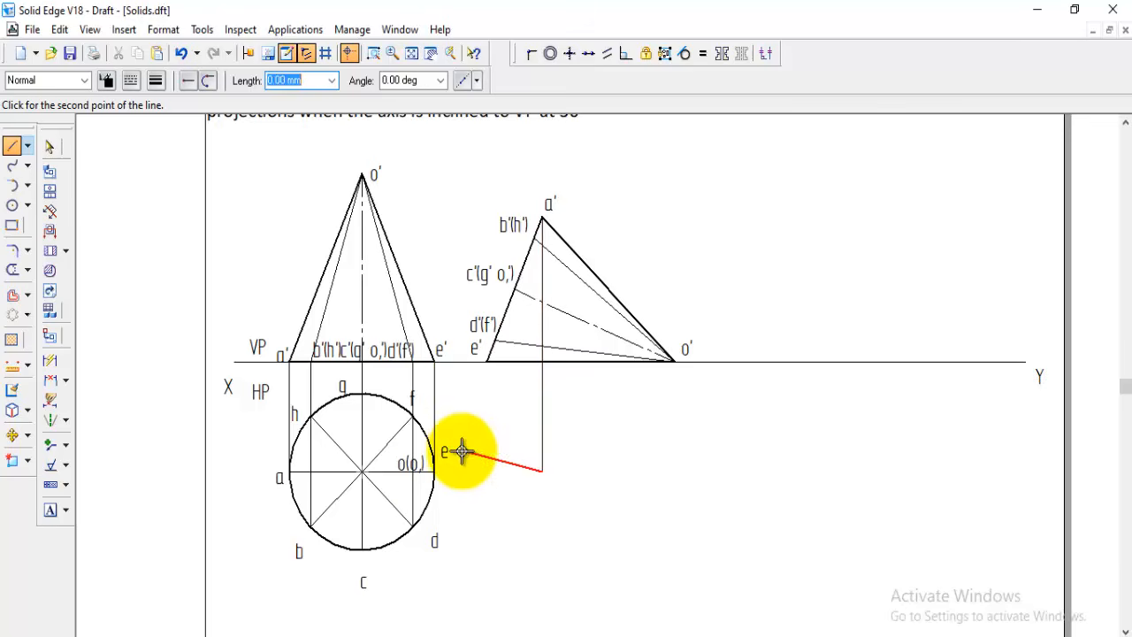
pyautogui.click(434, 471)
pyautogui.rightClick(568, 522)
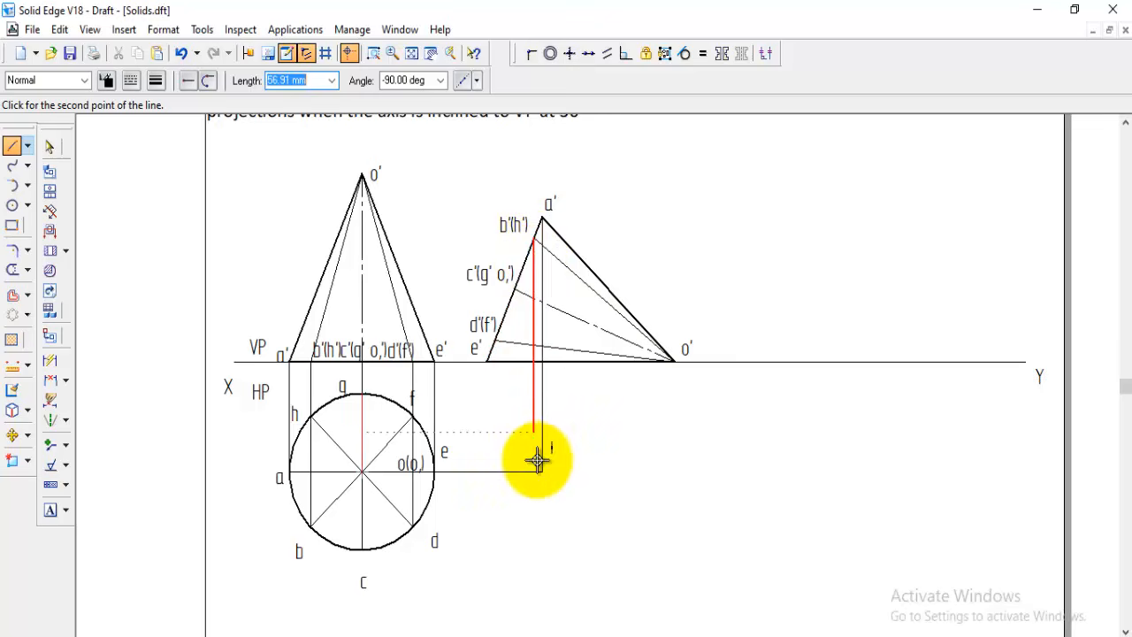
# Step: Project the tilted b'(h') vertically to the level of b, and draw horizontal lines from b and h to that projector
pyautogui.click(534, 527)
pyautogui.click(312, 527)
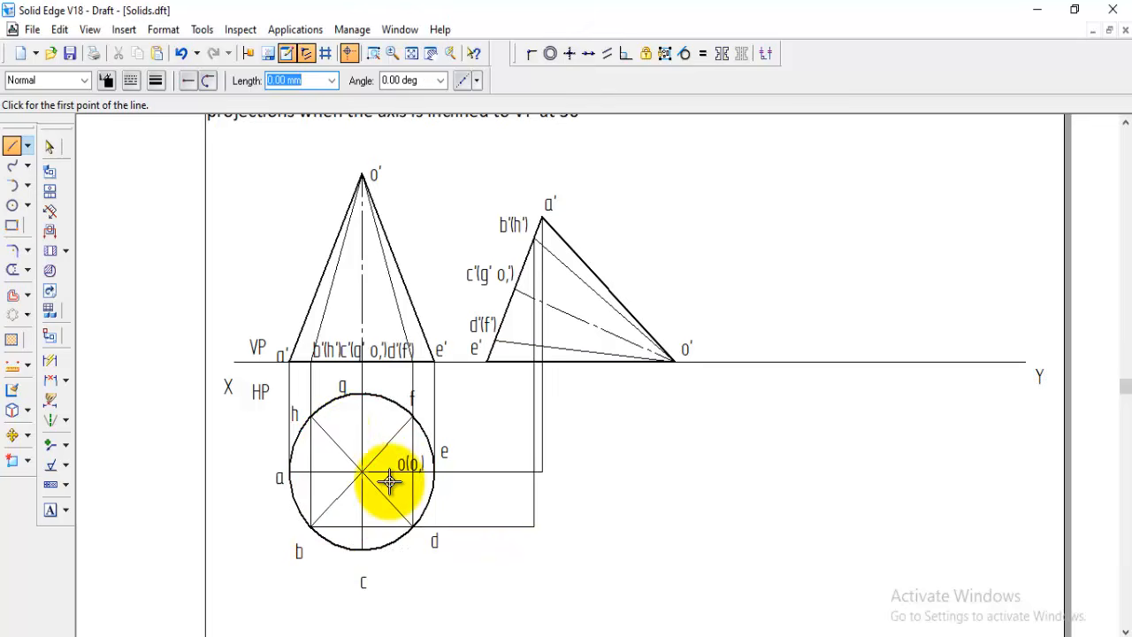
pyautogui.click(313, 415)
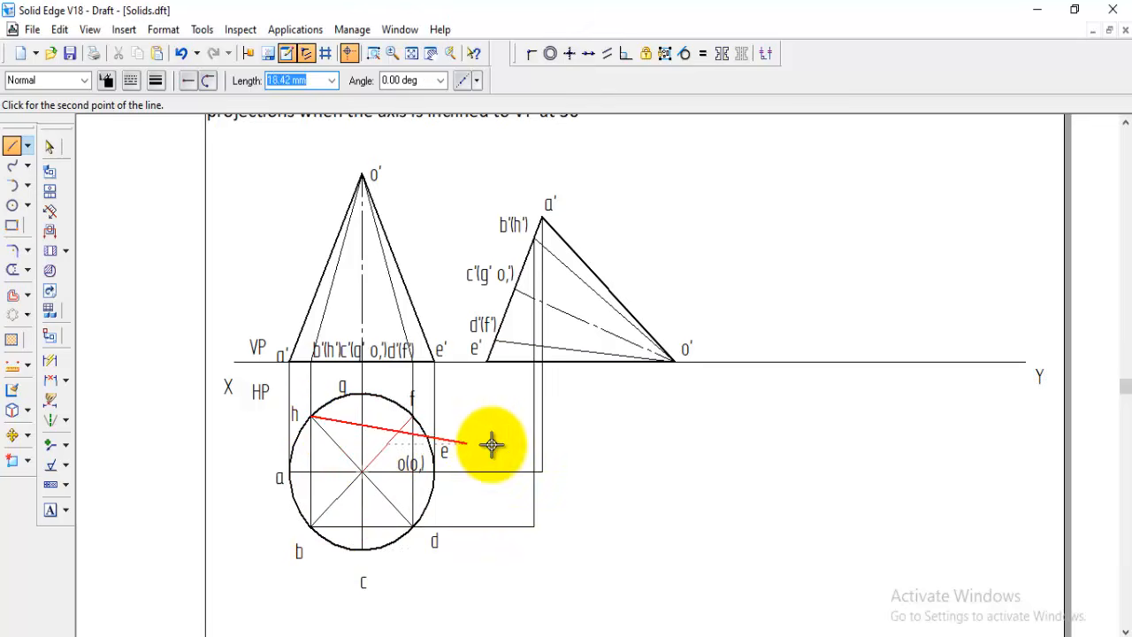
pyautogui.click(534, 414)
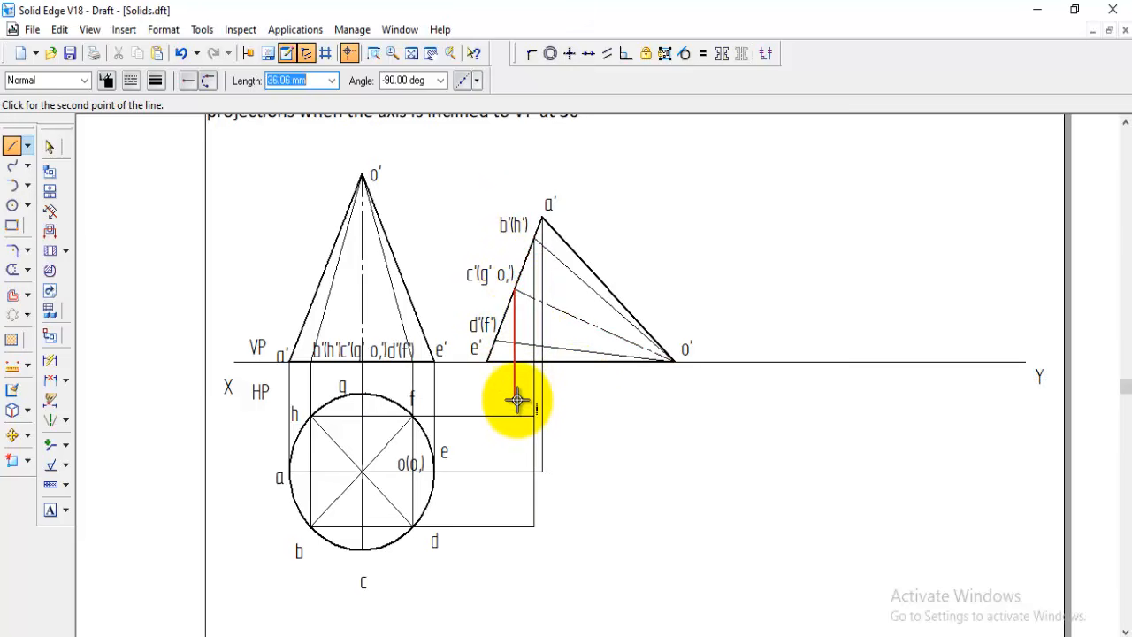
# Step: Project the tilted c'(g') vertically to the level of c, and draw horizontal lines from c and g to that projector
pyautogui.click(513, 549)
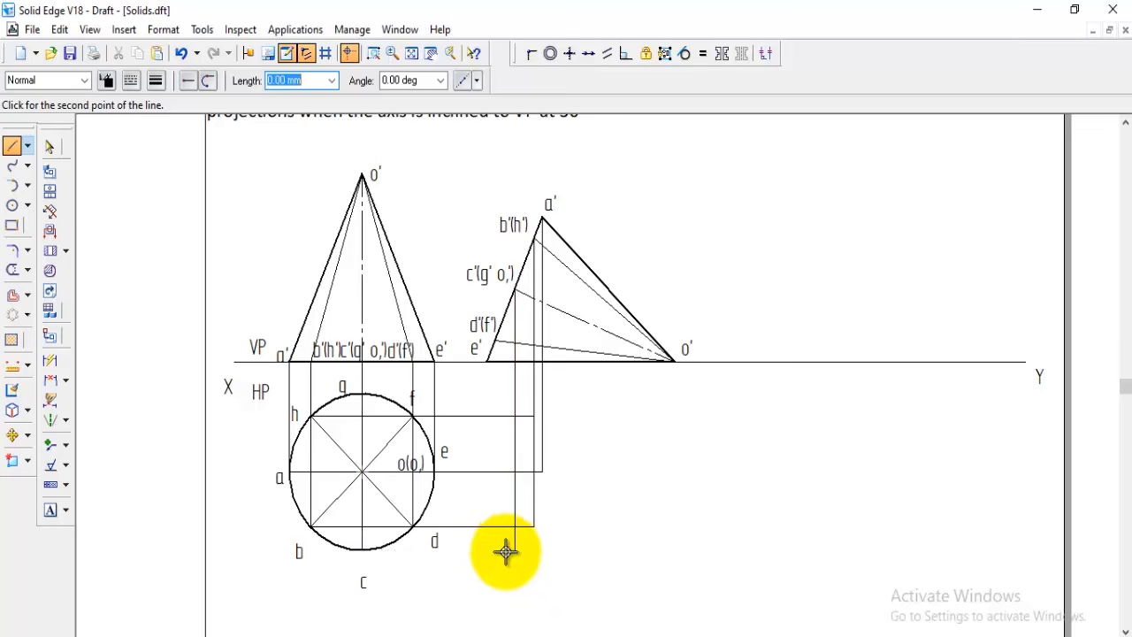
pyautogui.click(360, 550)
pyautogui.rightClick(456, 581)
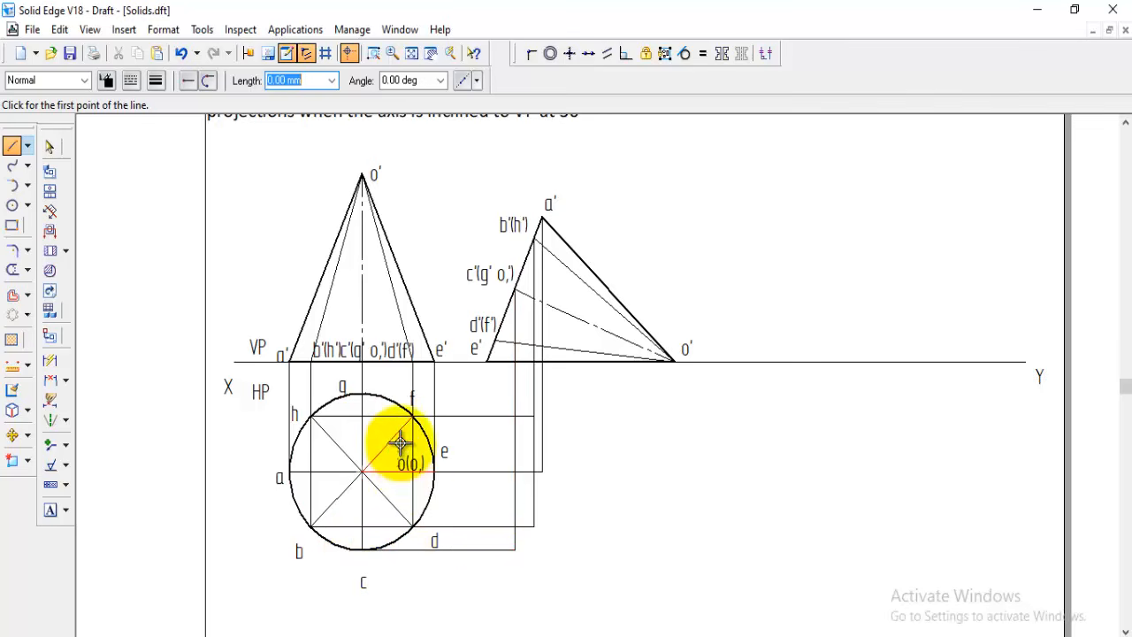
pyautogui.click(363, 394)
pyautogui.click(517, 393)
pyautogui.rightClick(620, 458)
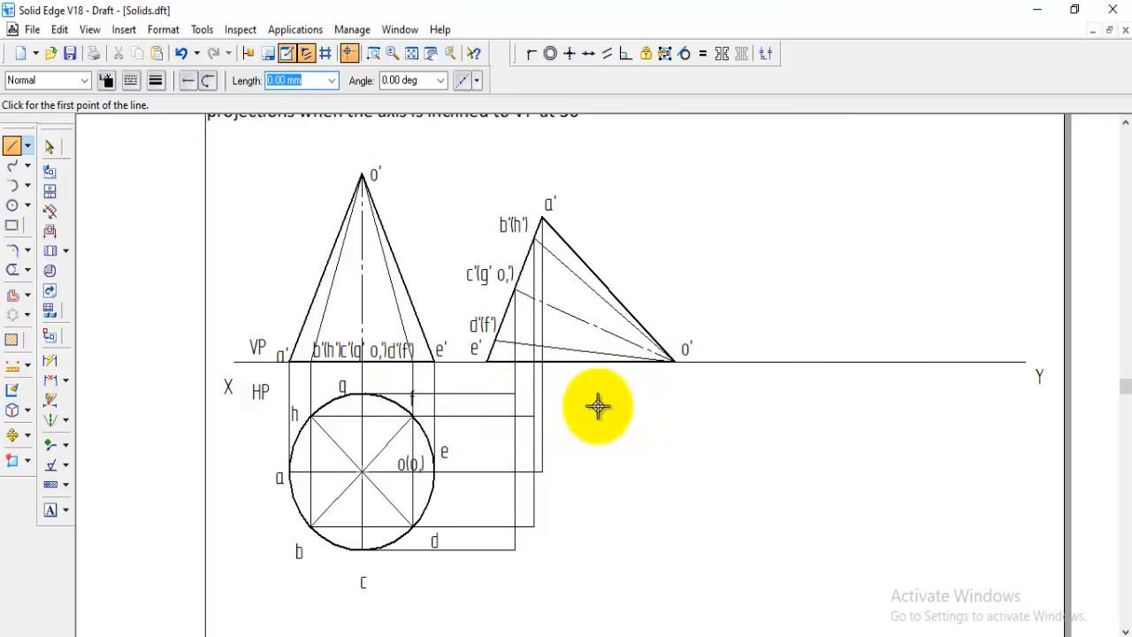
# Step: Draw vertical projectors from the tilted d'(f') to the level of b and d, and from e' to the circle's centre level
pyautogui.click(494, 341)
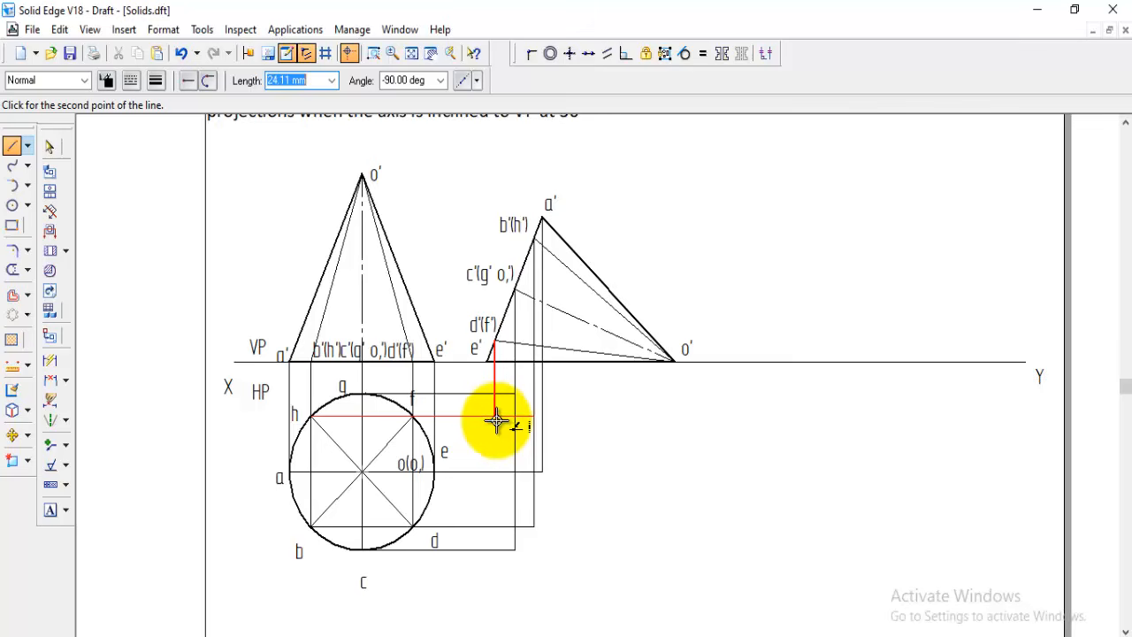
pyautogui.click(493, 528)
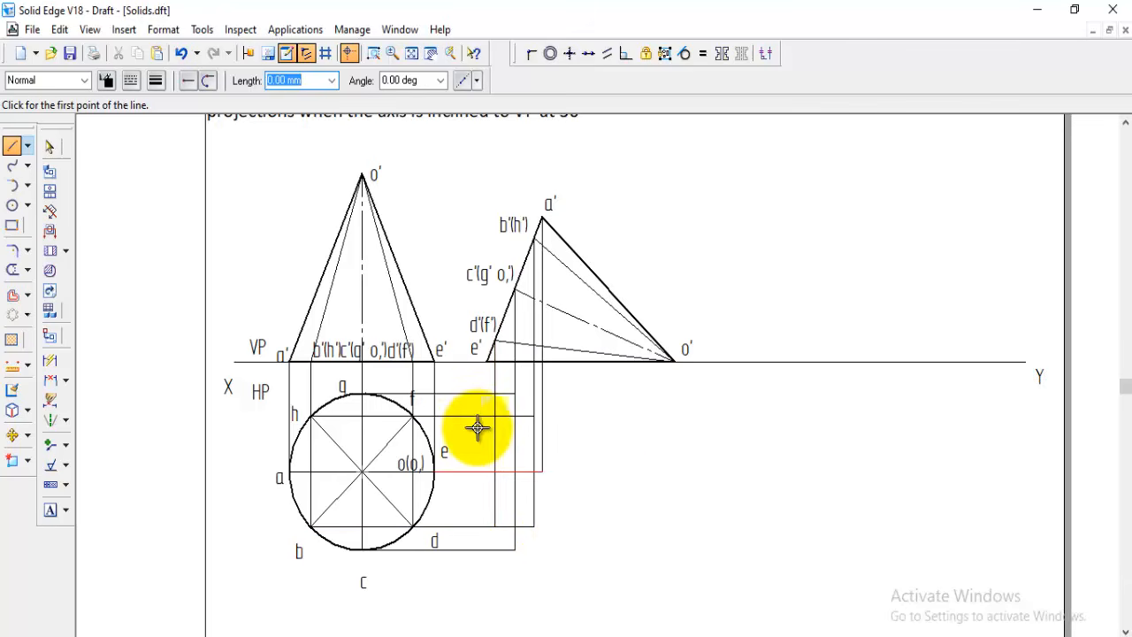
pyautogui.click(489, 360)
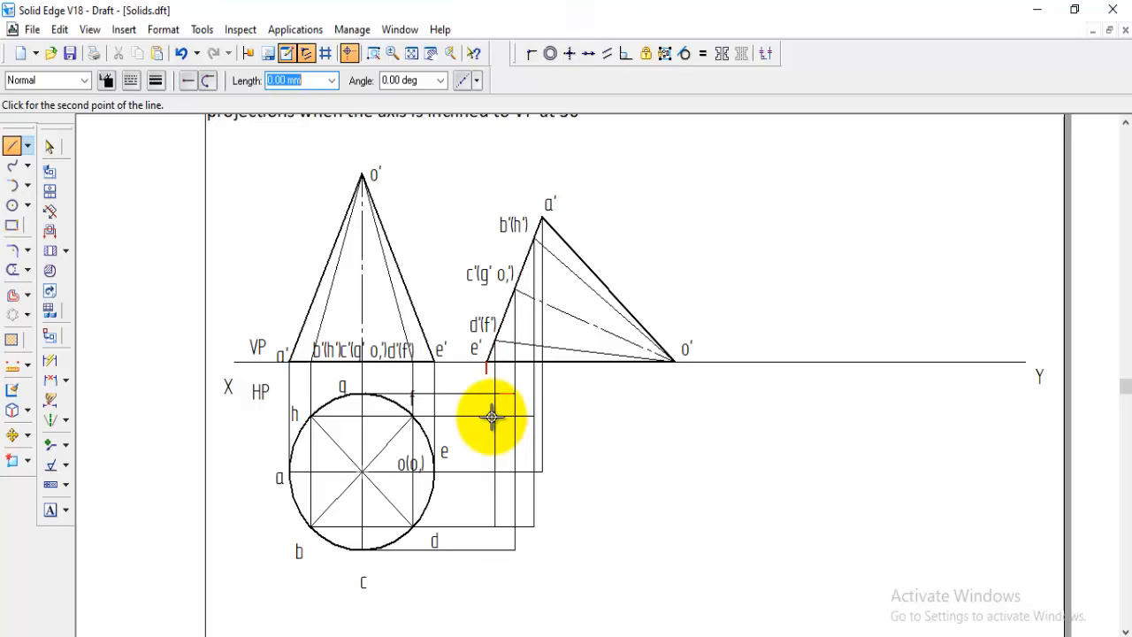
pyautogui.click(485, 471)
pyautogui.rightClick(600, 513)
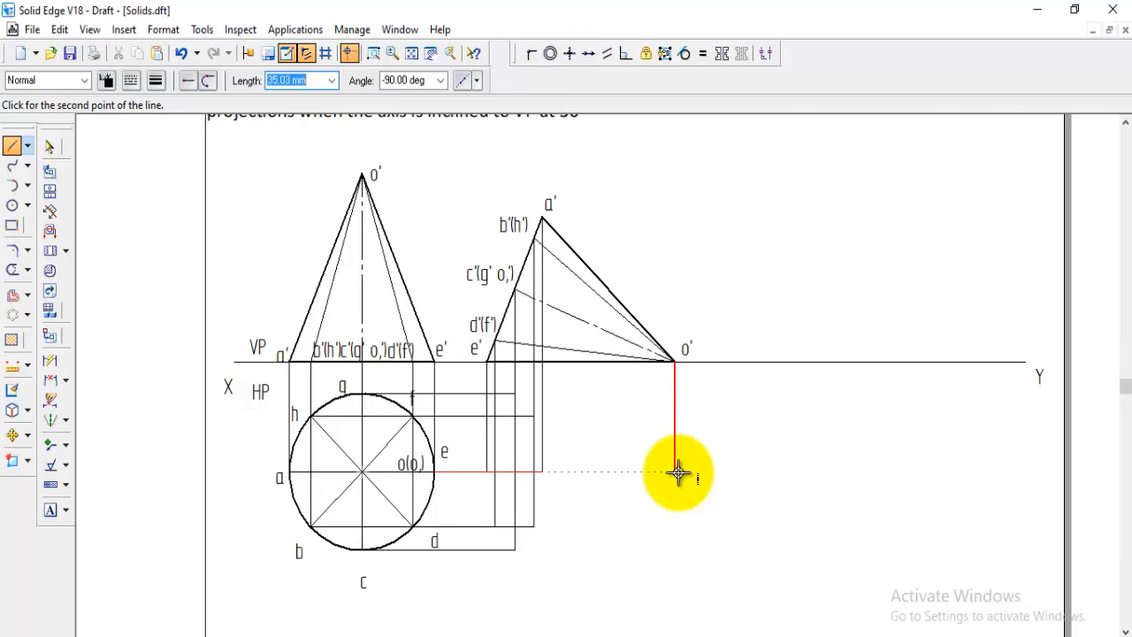
# Step: Draw a vertical projector from the tilted apex o' to the circle's centre level, with a horizontal line back to the a' projector
pyautogui.click(677, 472)
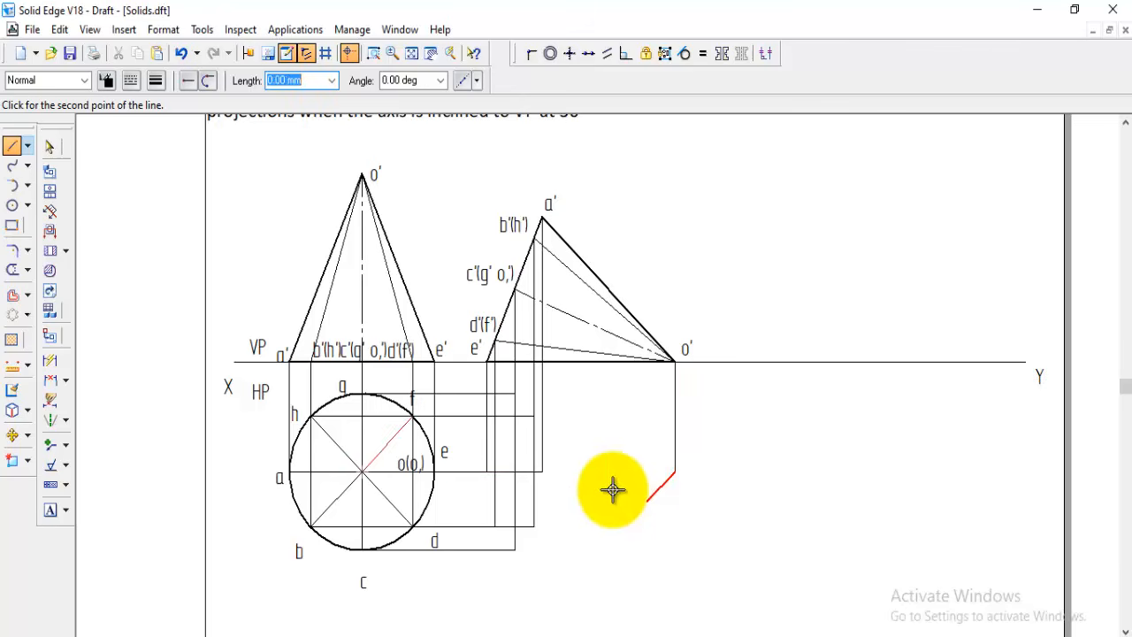
pyautogui.click(545, 472)
pyautogui.press('Escape')
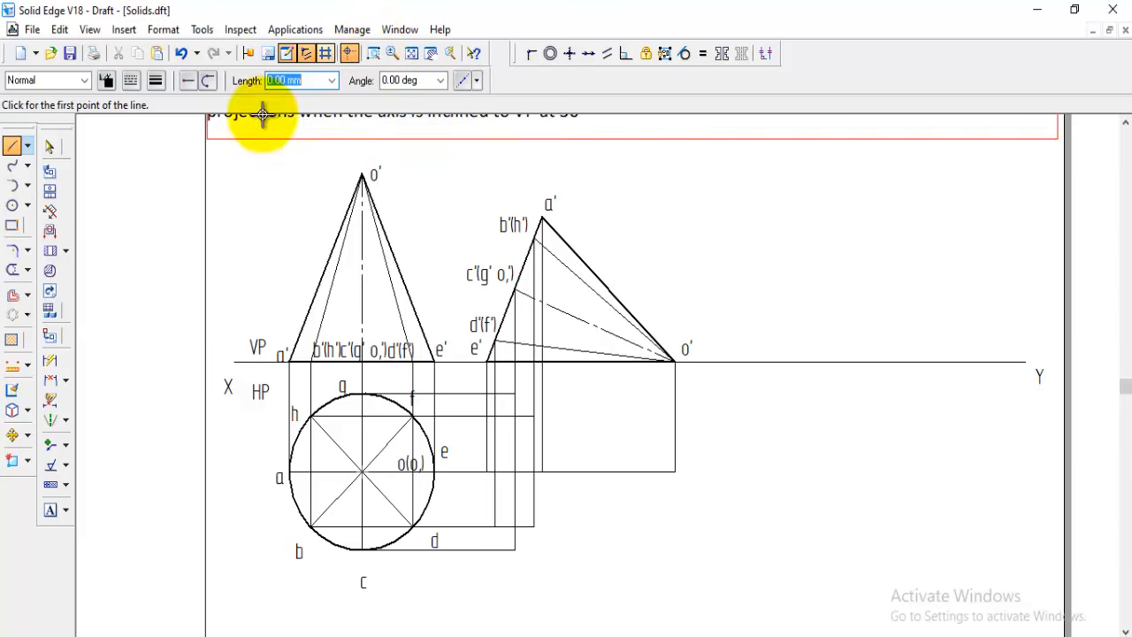
# Step: Copy the labels a, b and c from the circle to the matching projected points below the tilted cone
pyautogui.click(12, 435)
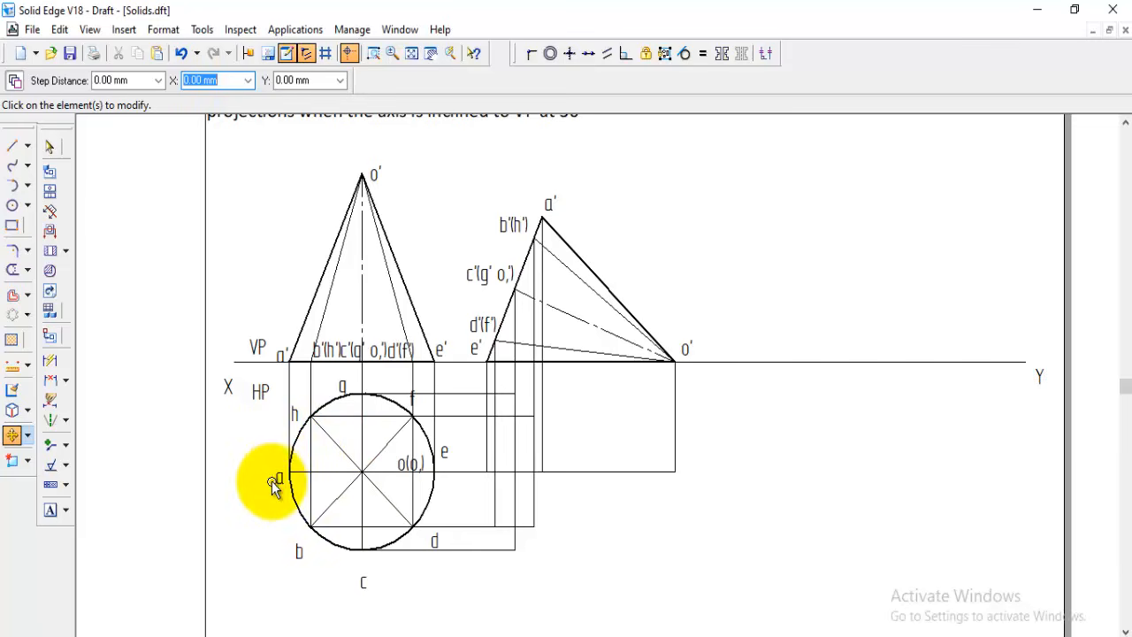
pyautogui.click(279, 520)
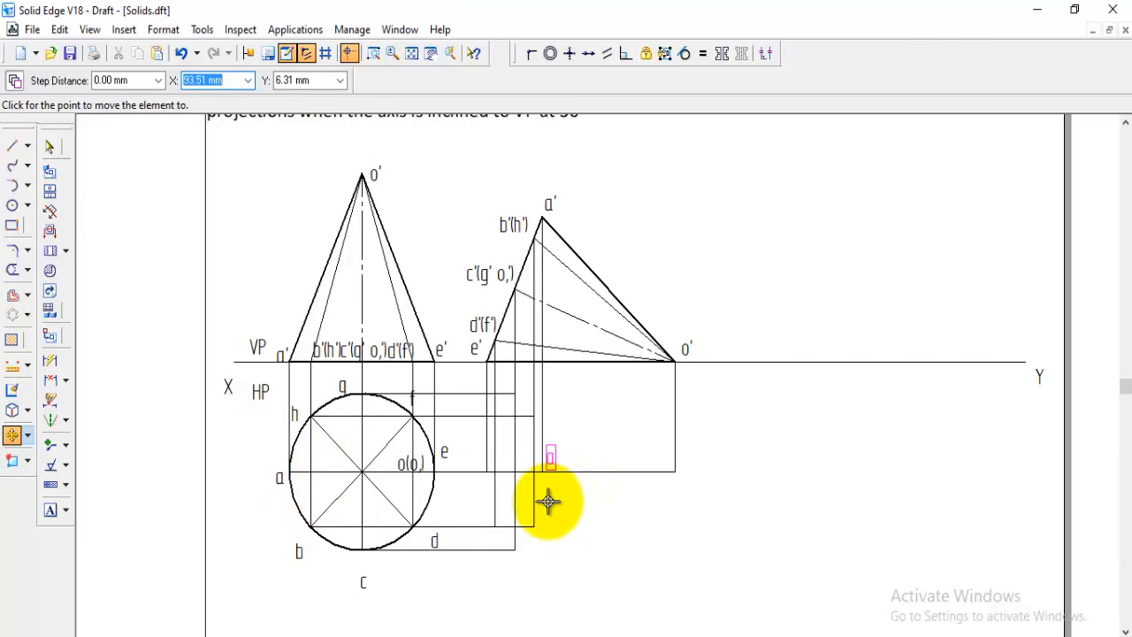
pyautogui.click(549, 503)
pyautogui.click(298, 562)
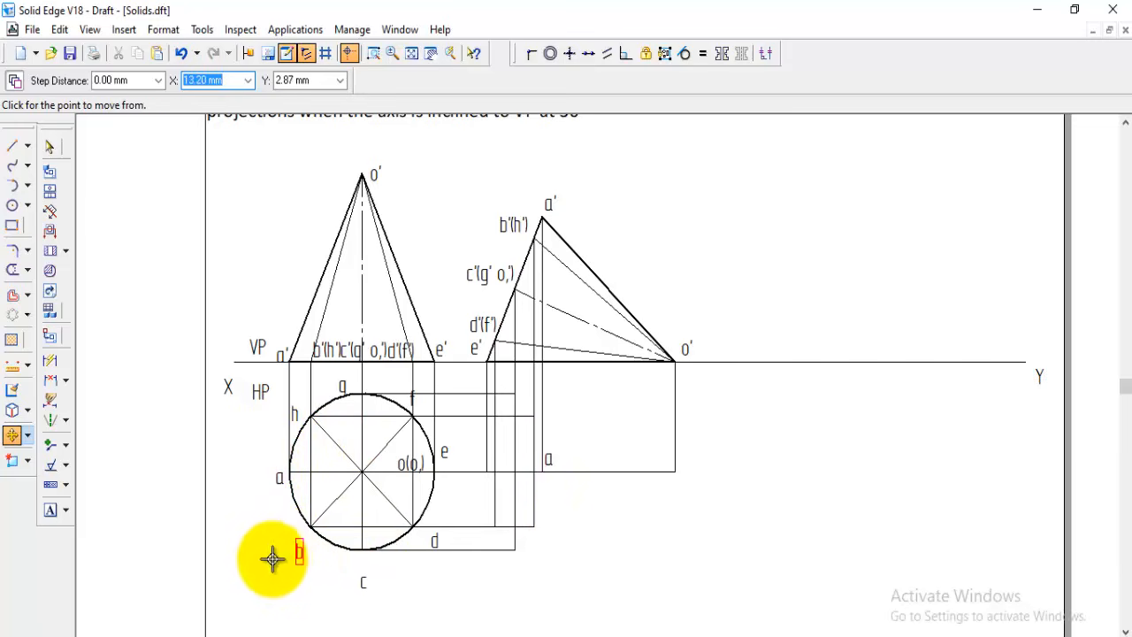
pyautogui.click(273, 558)
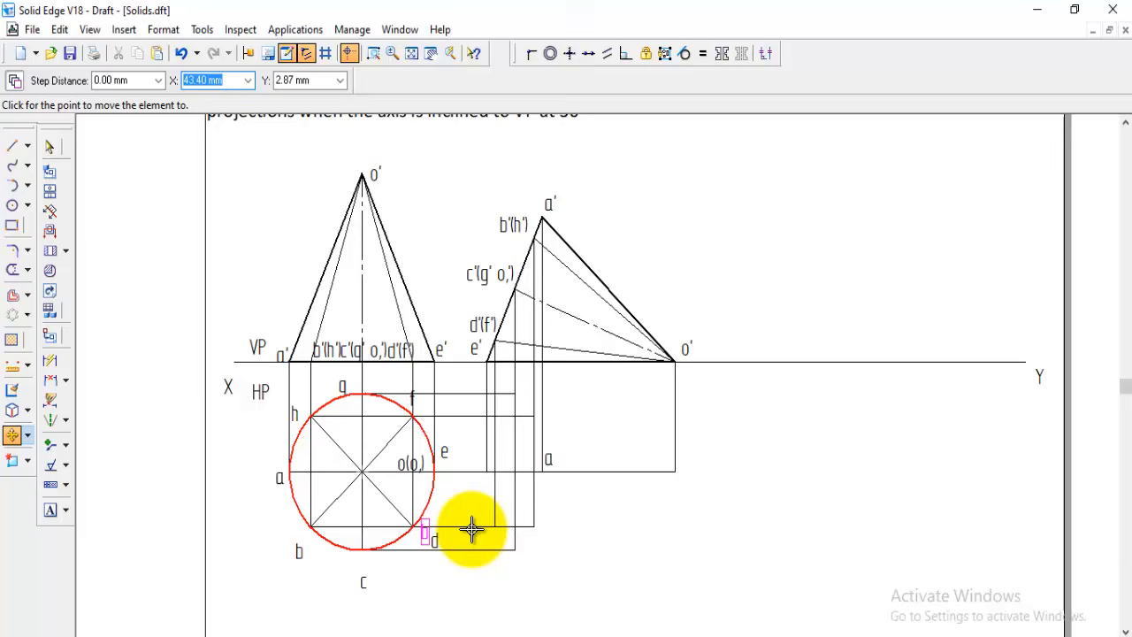
pyautogui.click(519, 533)
pyautogui.click(361, 581)
pyautogui.click(340, 586)
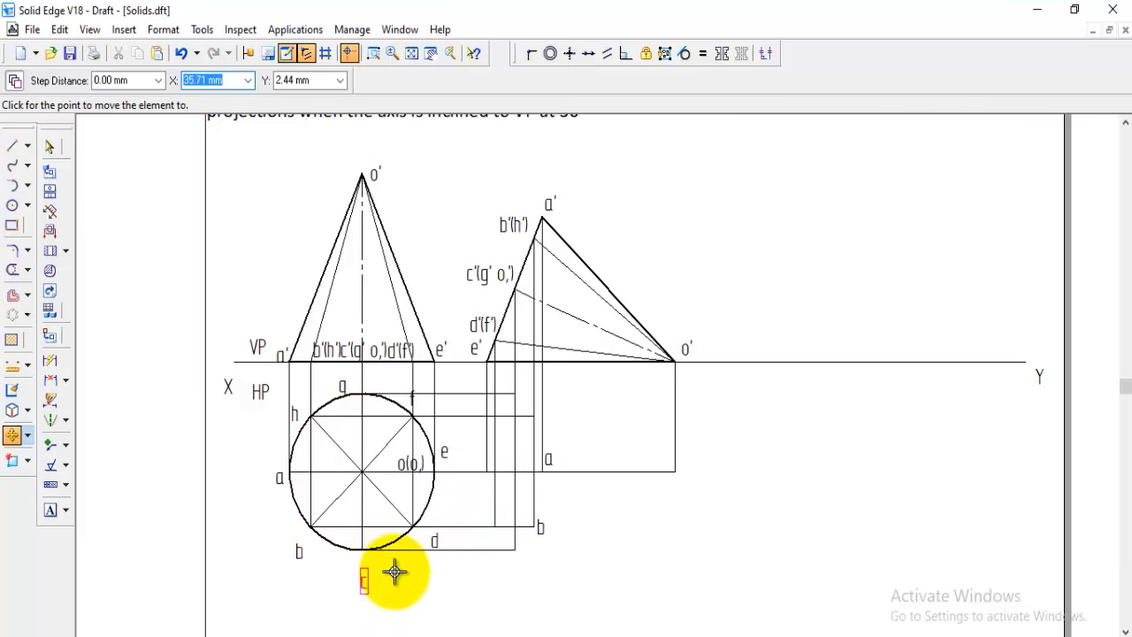
pyautogui.click(499, 564)
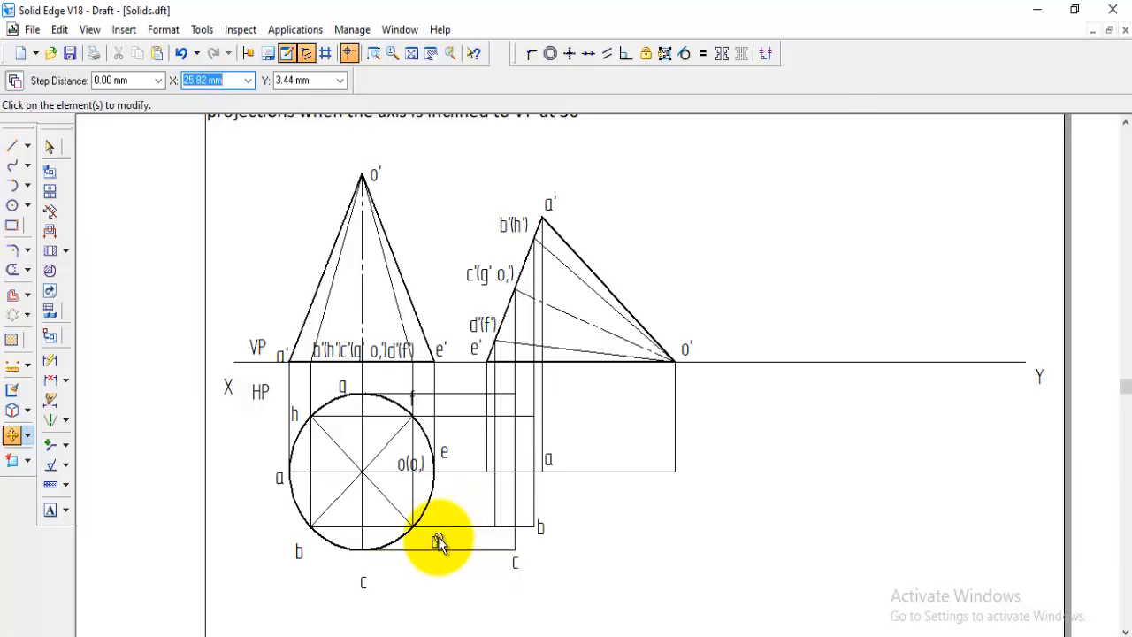
# Step: Copy the labels d, e and f from the circle to the matching projected points of the second top view
pyautogui.click(438, 536)
pyautogui.click(440, 539)
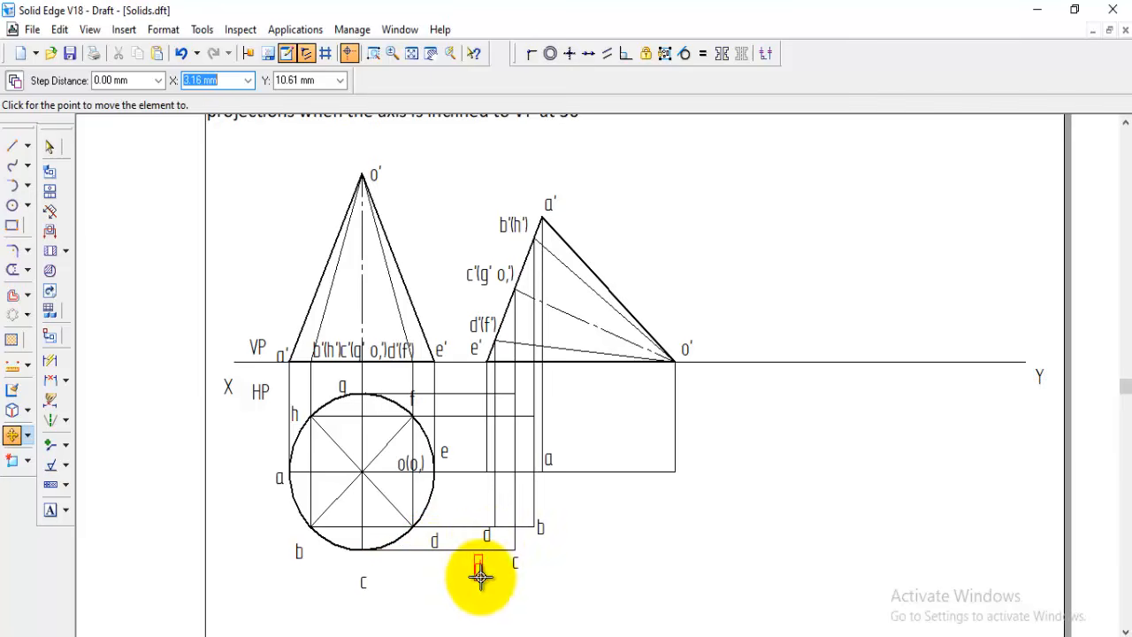
pyautogui.click(490, 538)
pyautogui.click(445, 452)
pyautogui.click(447, 454)
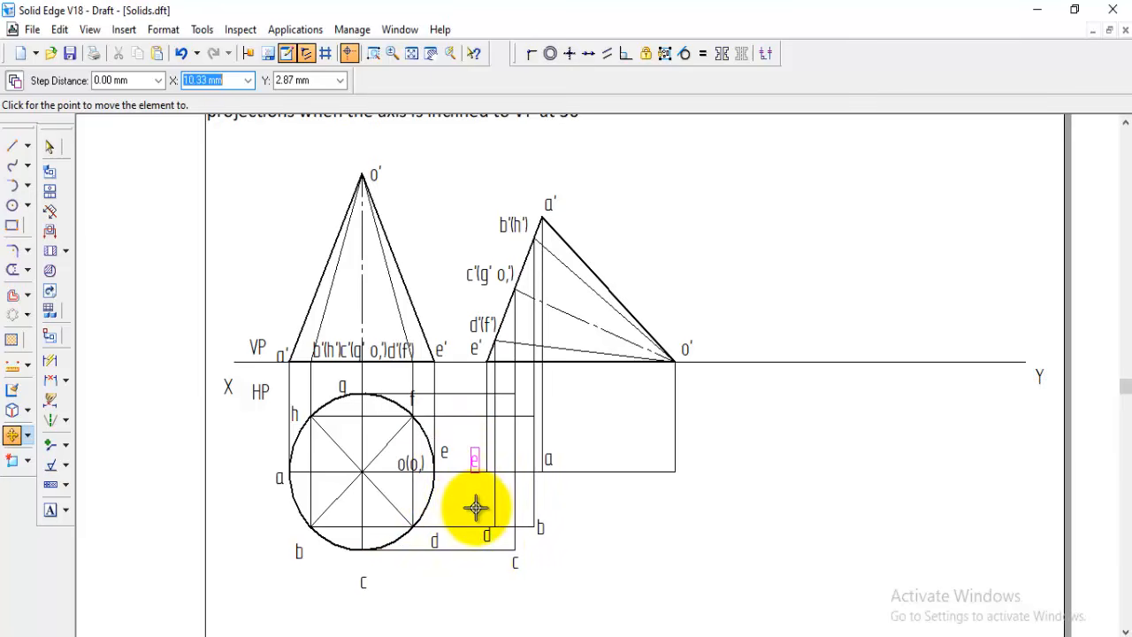
pyautogui.click(479, 460)
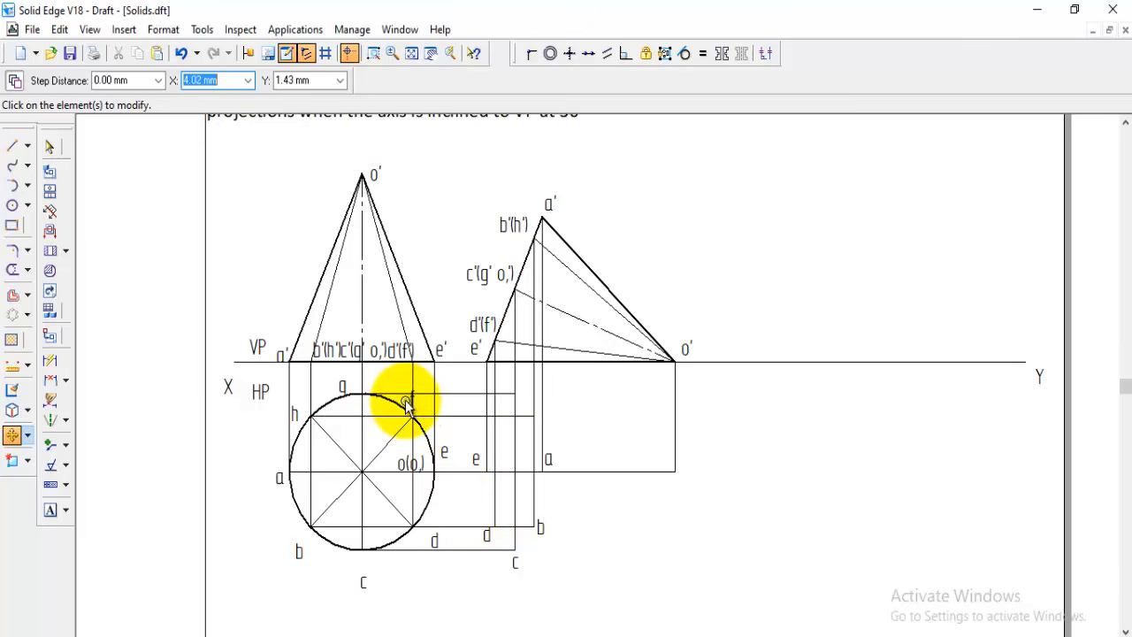
pyautogui.click(406, 403)
pyautogui.click(405, 457)
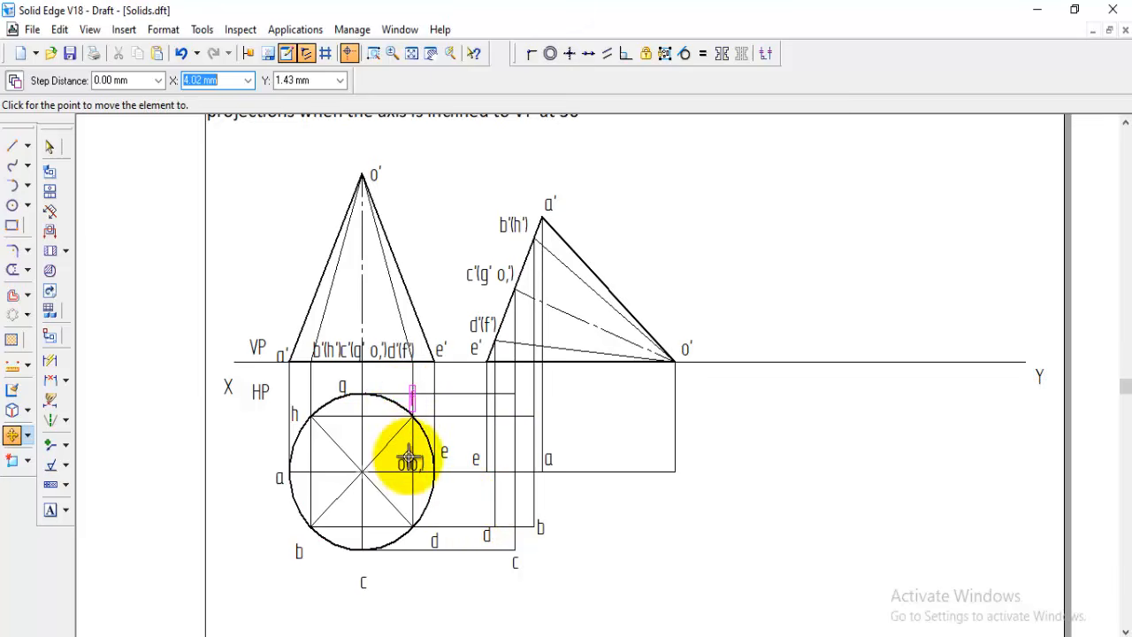
pyautogui.click(462, 460)
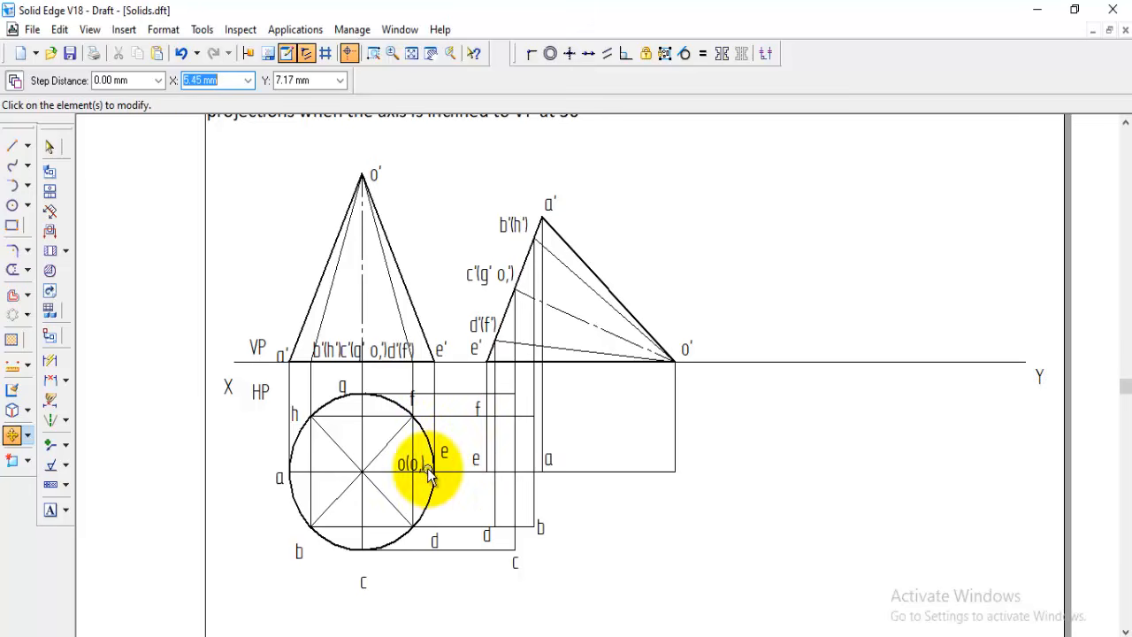
# Step: Copy the labels g and h from the circle to the matching projected points of the second top view
pyautogui.click(340, 386)
pyautogui.click(436, 430)
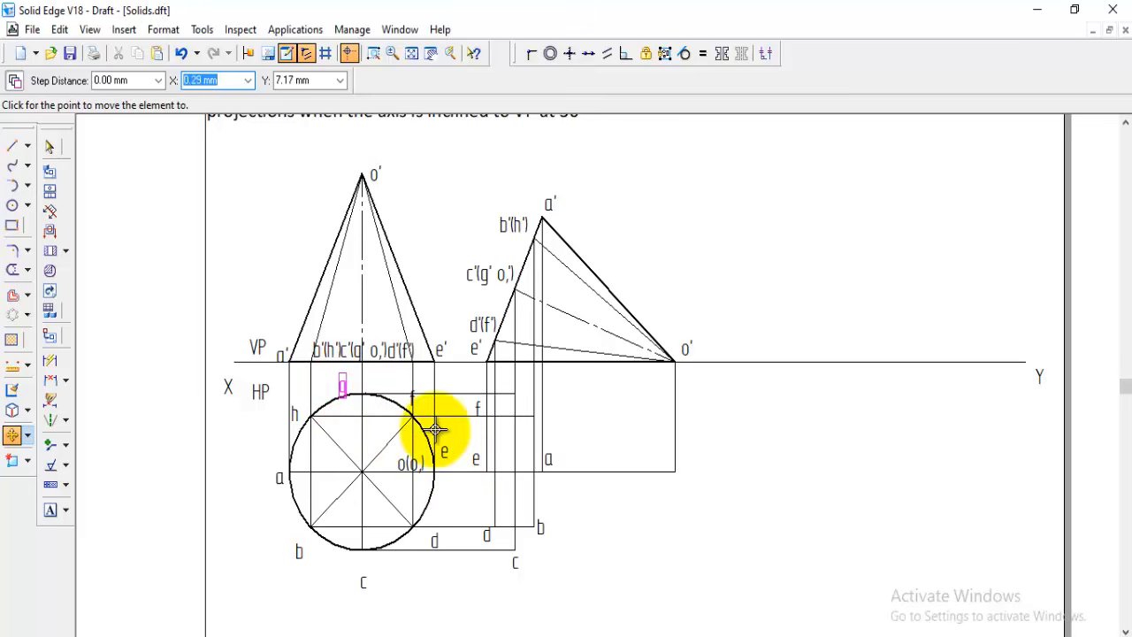
pyautogui.click(517, 416)
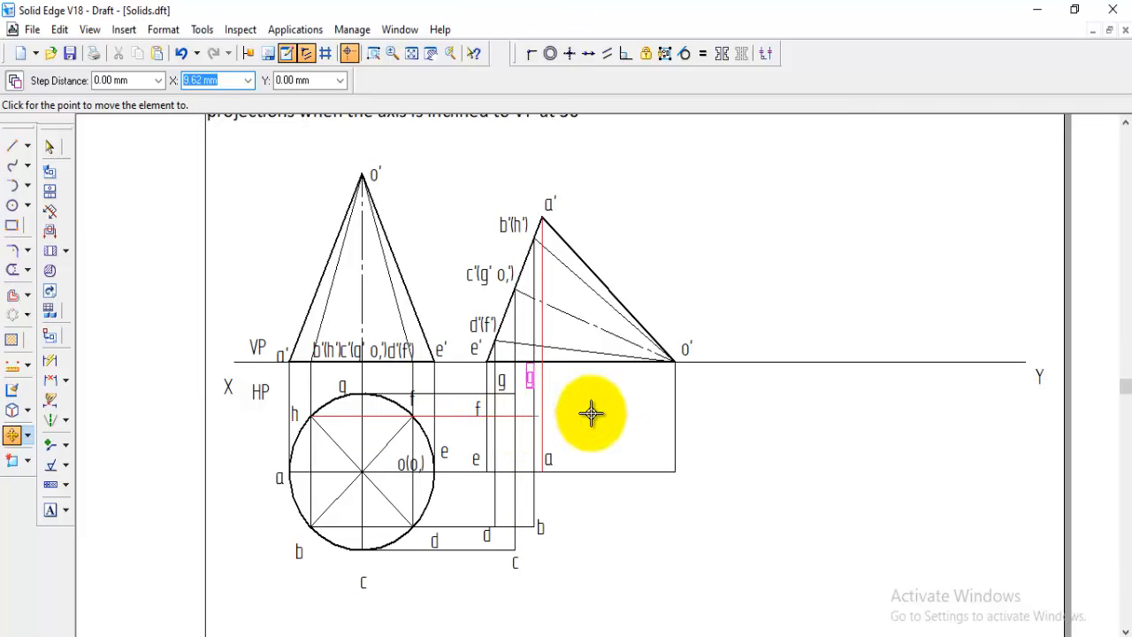
pyautogui.click(295, 413)
pyautogui.click(310, 452)
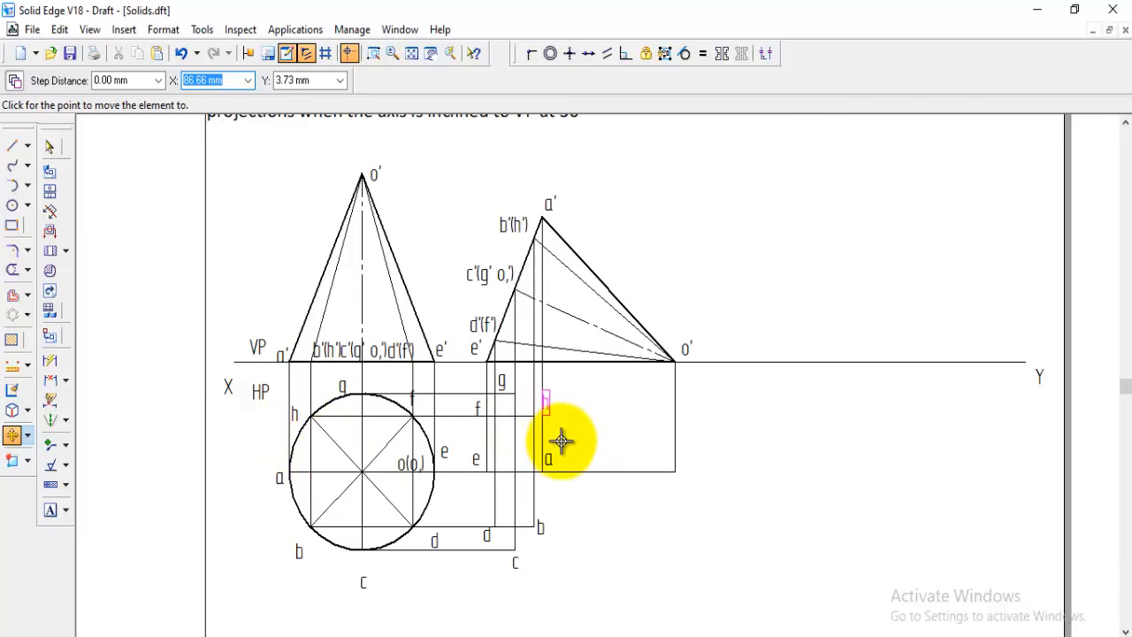
pyautogui.click(565, 444)
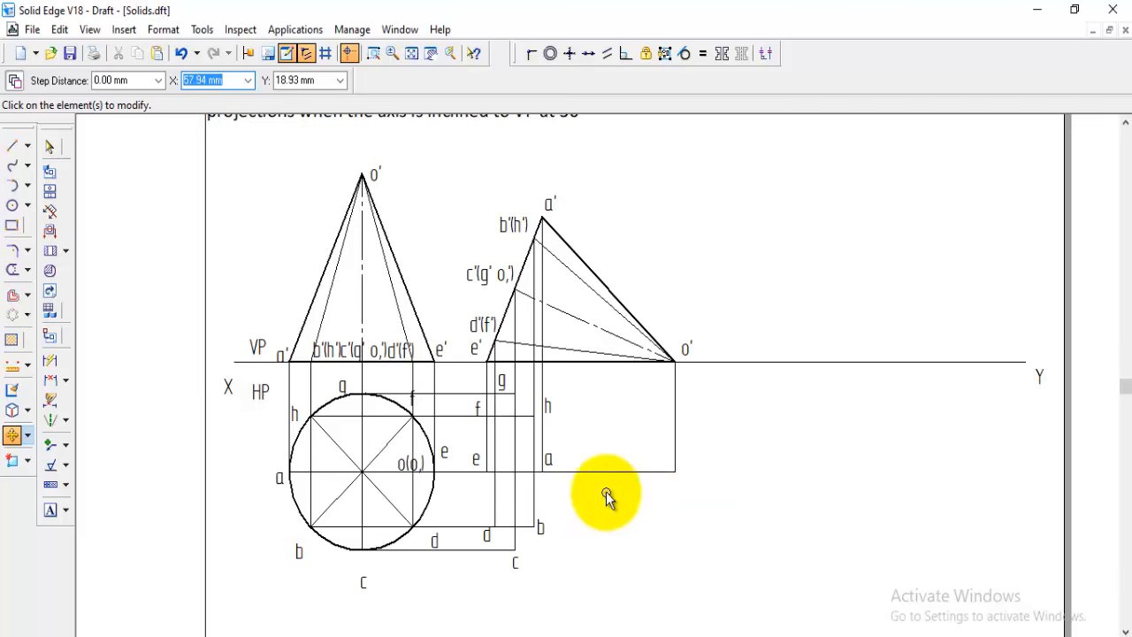
# Step: Add the text labels o1 at the base centre and o at the projected apex of the second top view
pyautogui.click(51, 512)
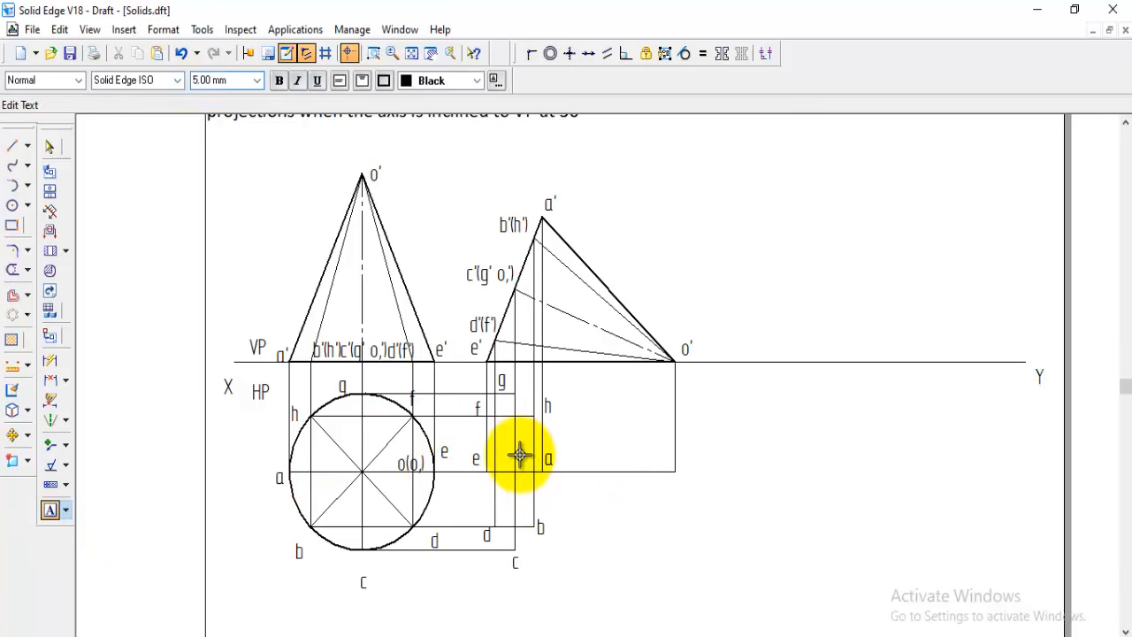
pyautogui.click(690, 467)
pyautogui.write('o')
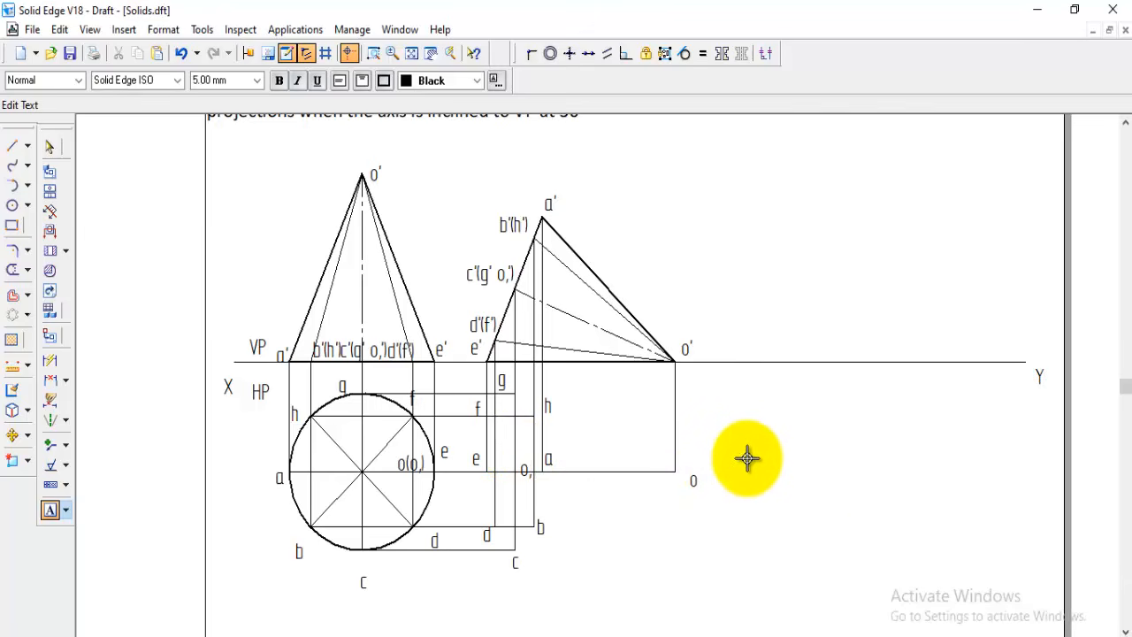
# Step: Draw a three-point ellipse in the Visible line style with its primary axis from e to a, passing through g
pyautogui.click(13, 148)
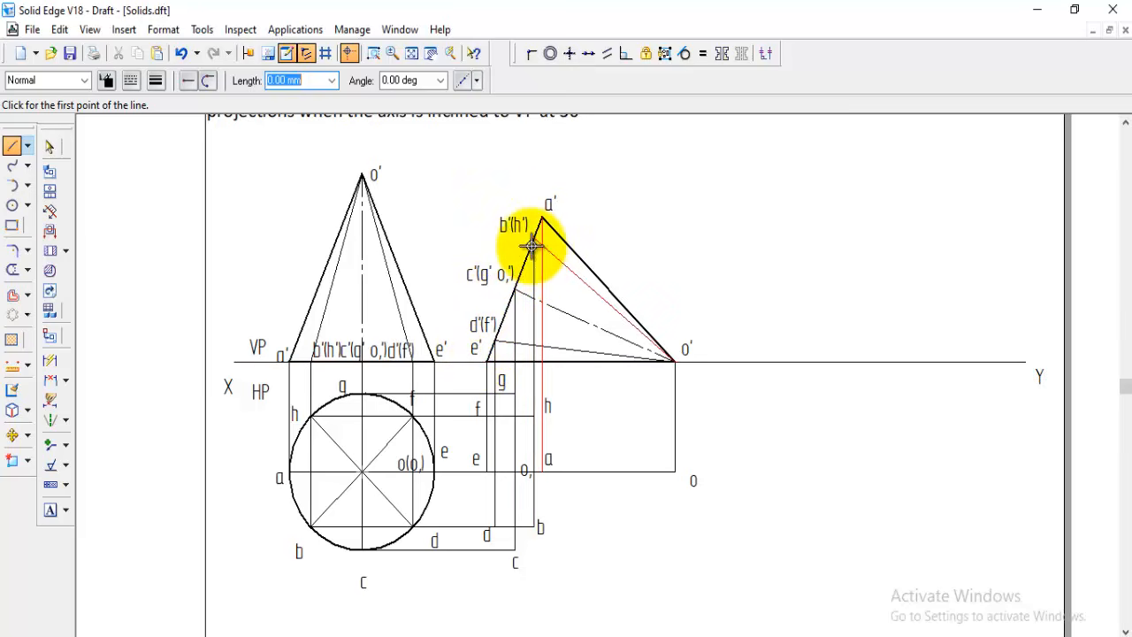
pyautogui.click(28, 207)
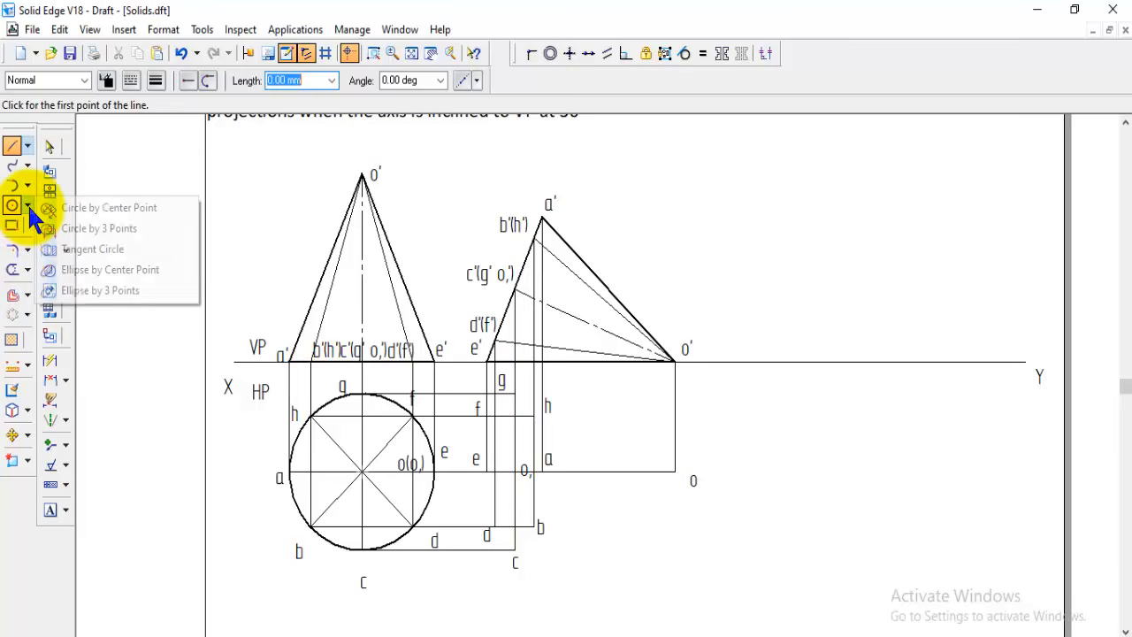
pyautogui.click(95, 292)
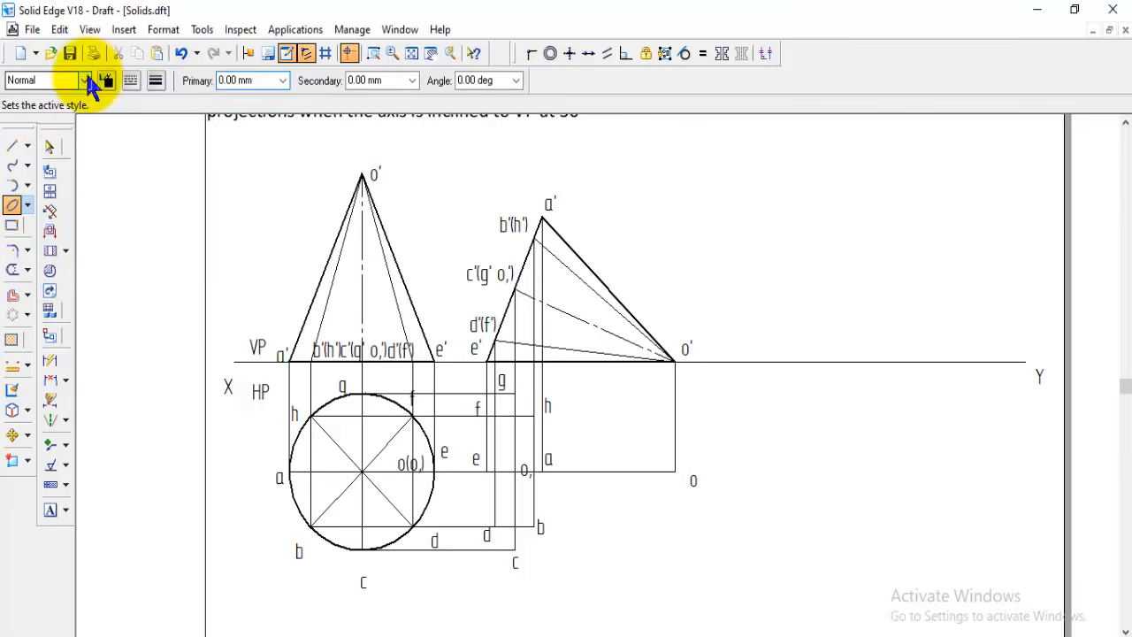
pyautogui.click(84, 80)
pyautogui.click(39, 214)
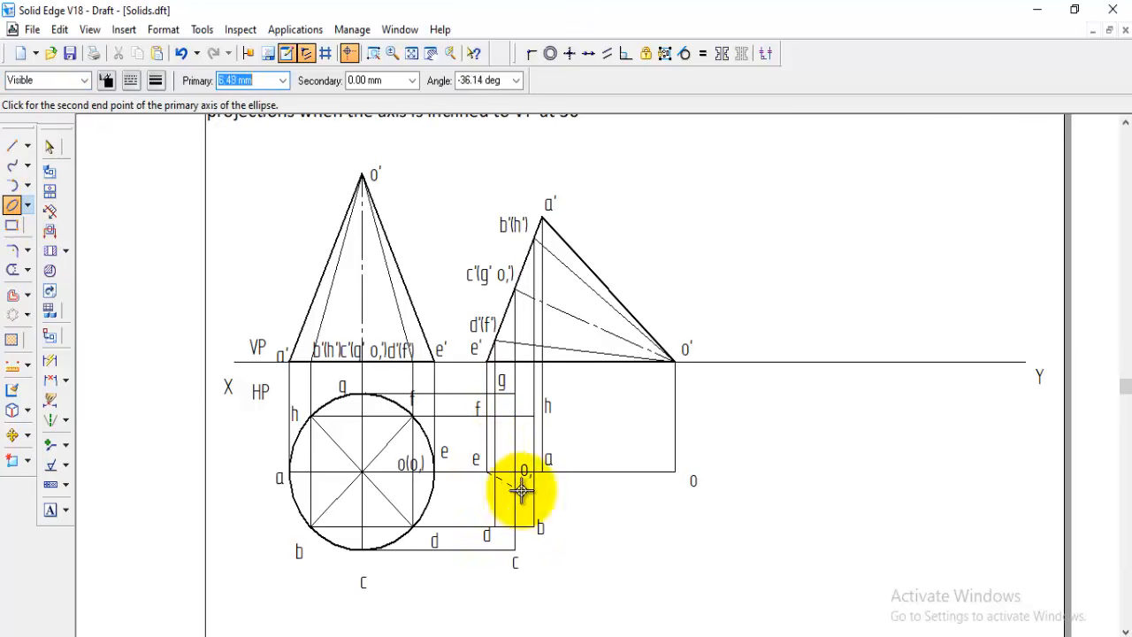
pyautogui.click(546, 471)
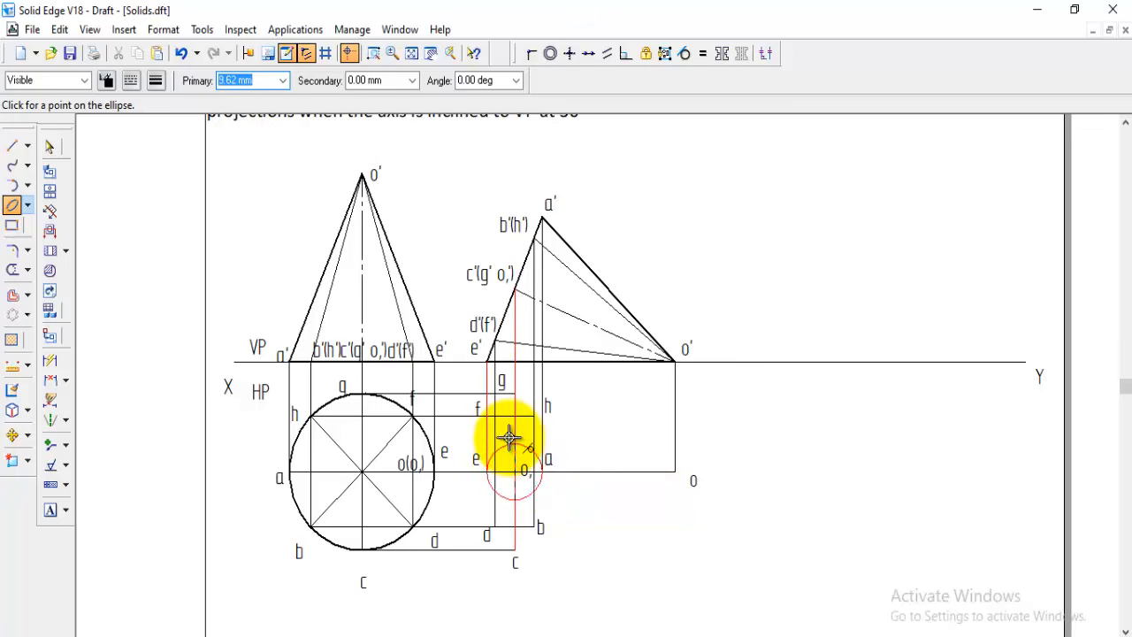
pyautogui.click(513, 394)
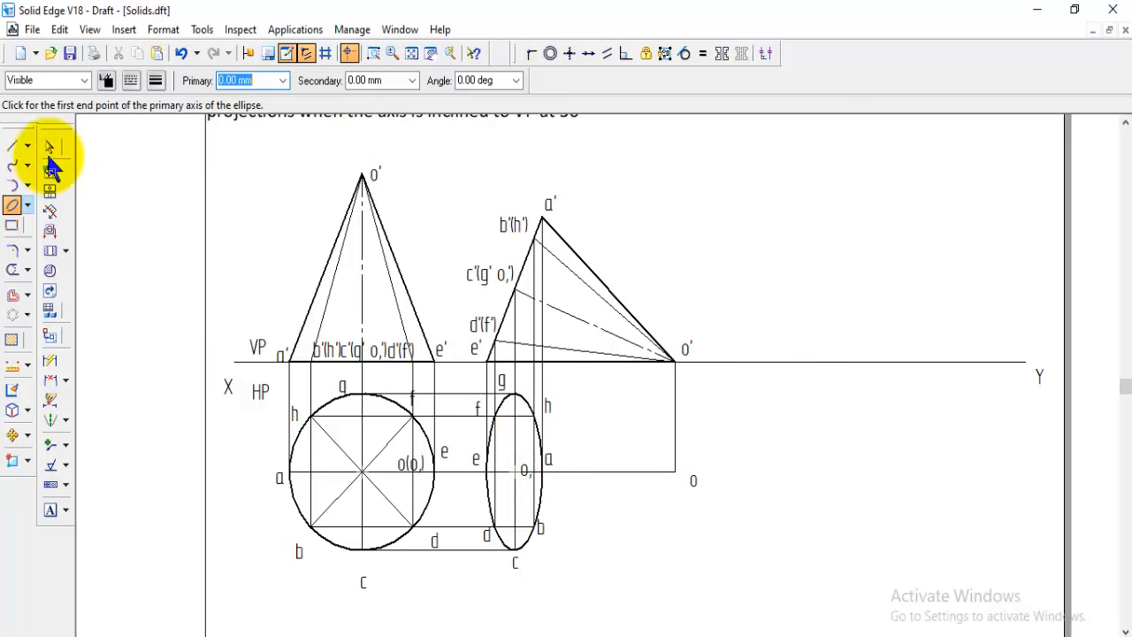
# Step: Draw two Visible-style lines from points g and c of the ellipse to apex o in the second top view
pyautogui.click(12, 145)
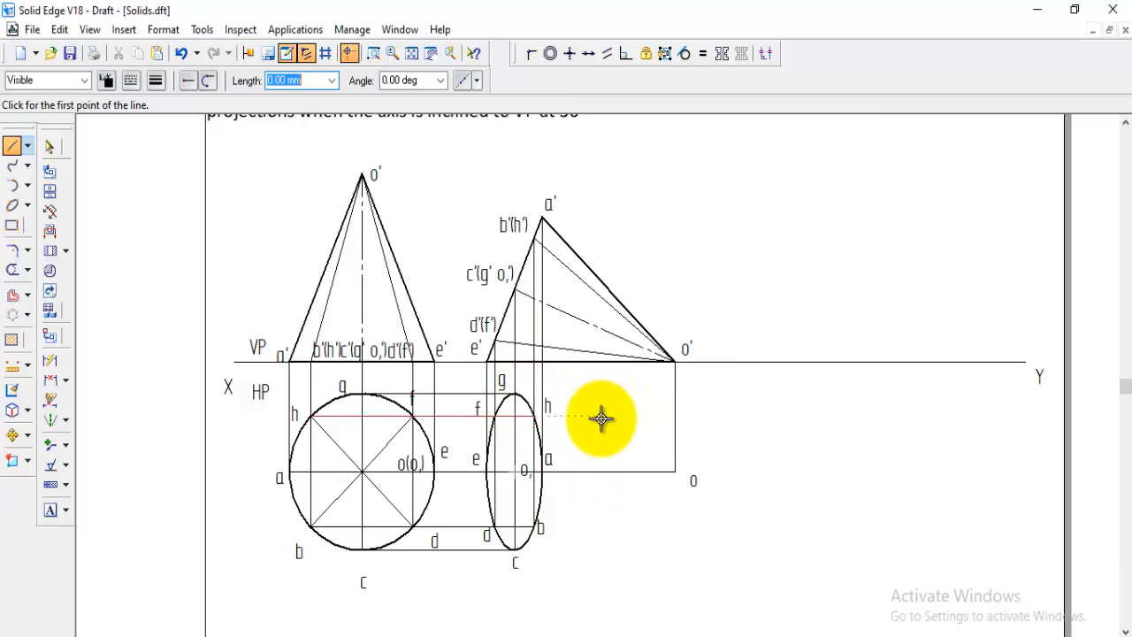
pyautogui.click(515, 392)
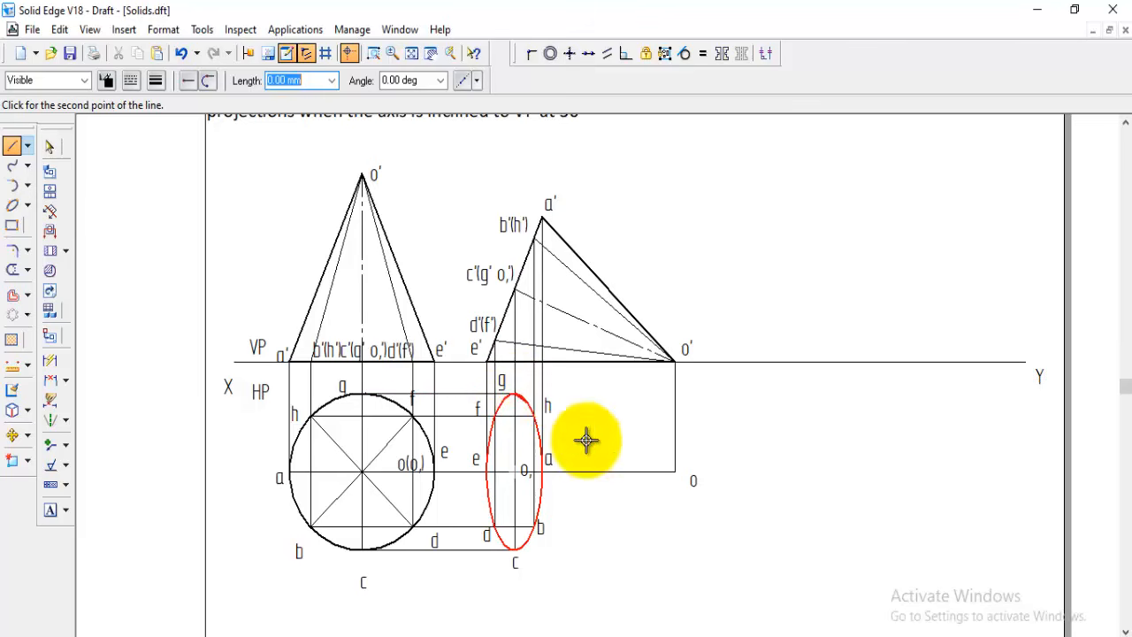
pyautogui.click(676, 472)
pyautogui.click(516, 549)
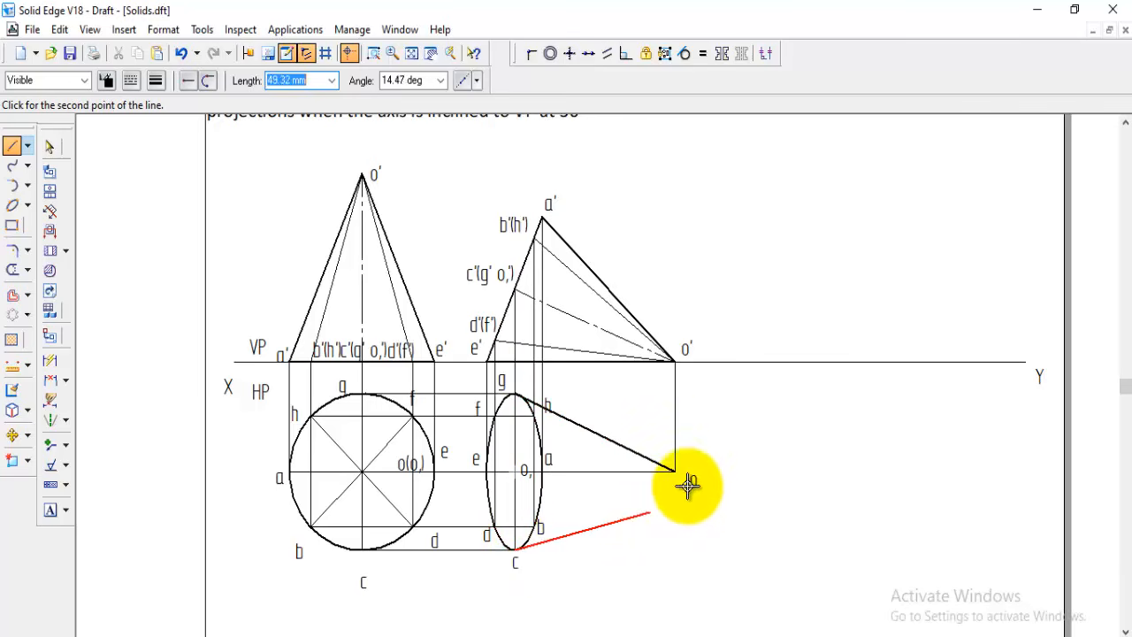
pyautogui.click(675, 471)
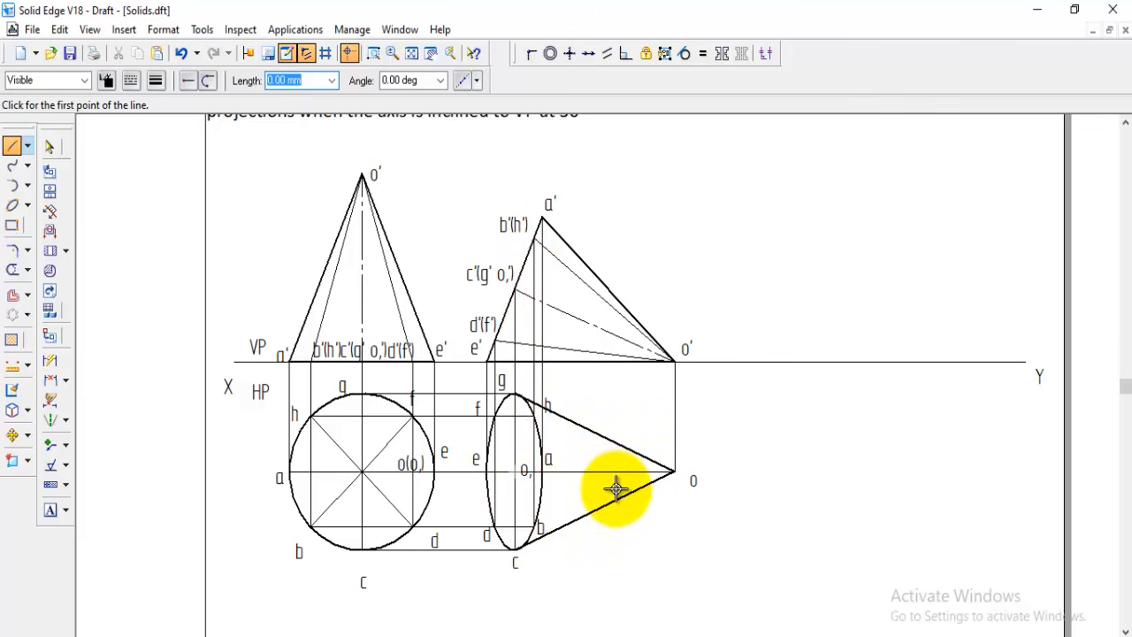
# Step: Trim and delete the thin horizontal line segments between base centre o1 and apex o in the second top view
pyautogui.click(12, 270)
pyautogui.click(370, 59)
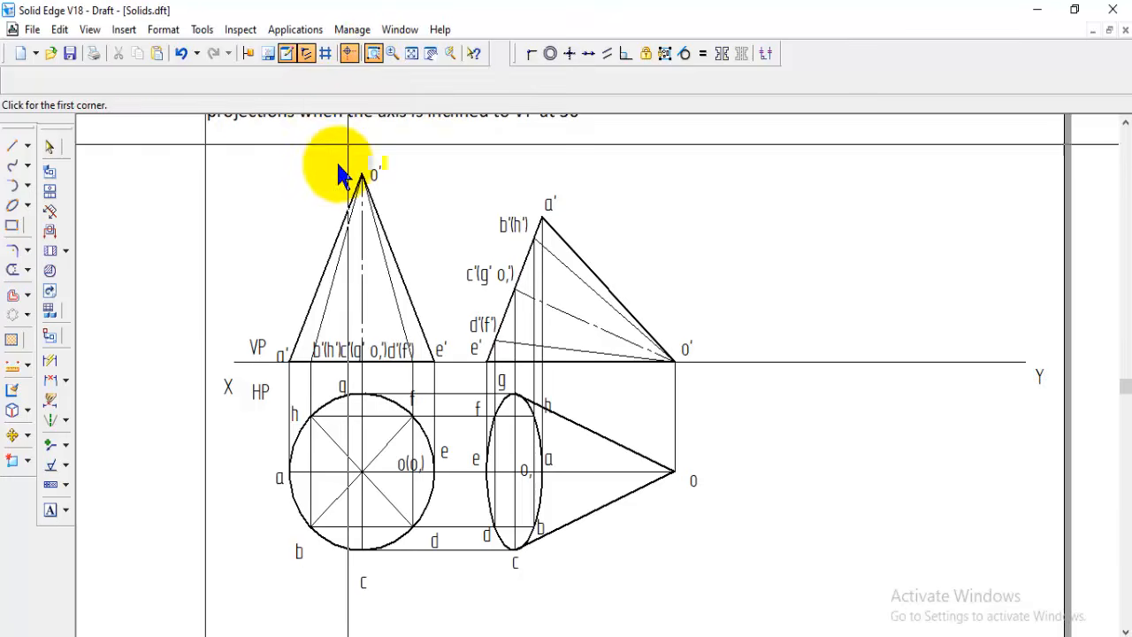
pyautogui.click(303, 159)
pyautogui.click(742, 577)
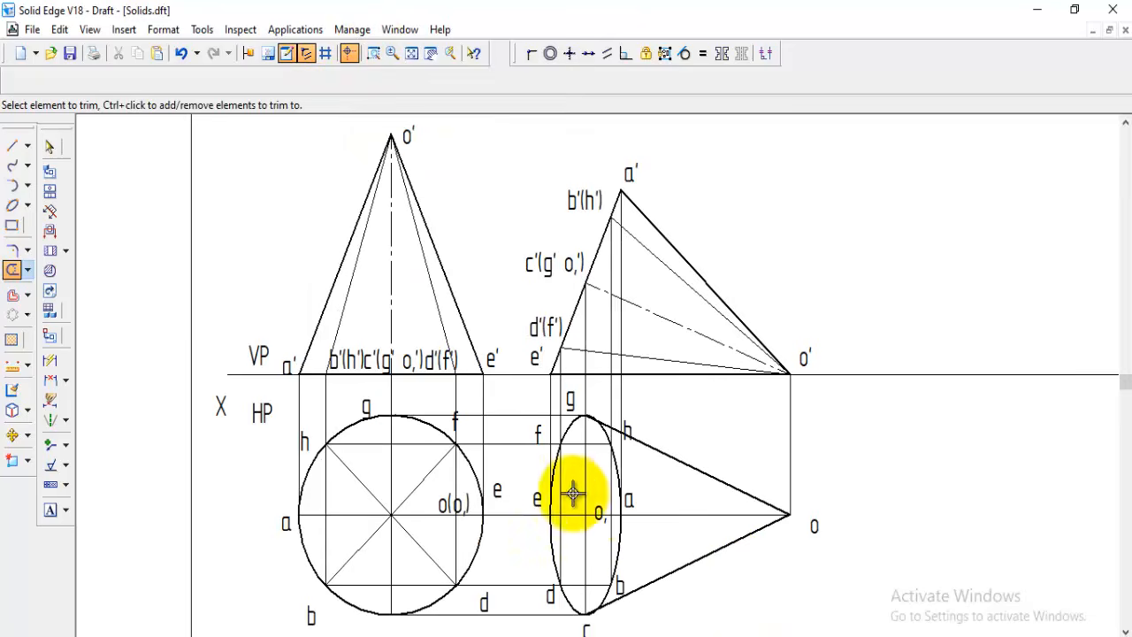
pyautogui.click(594, 511)
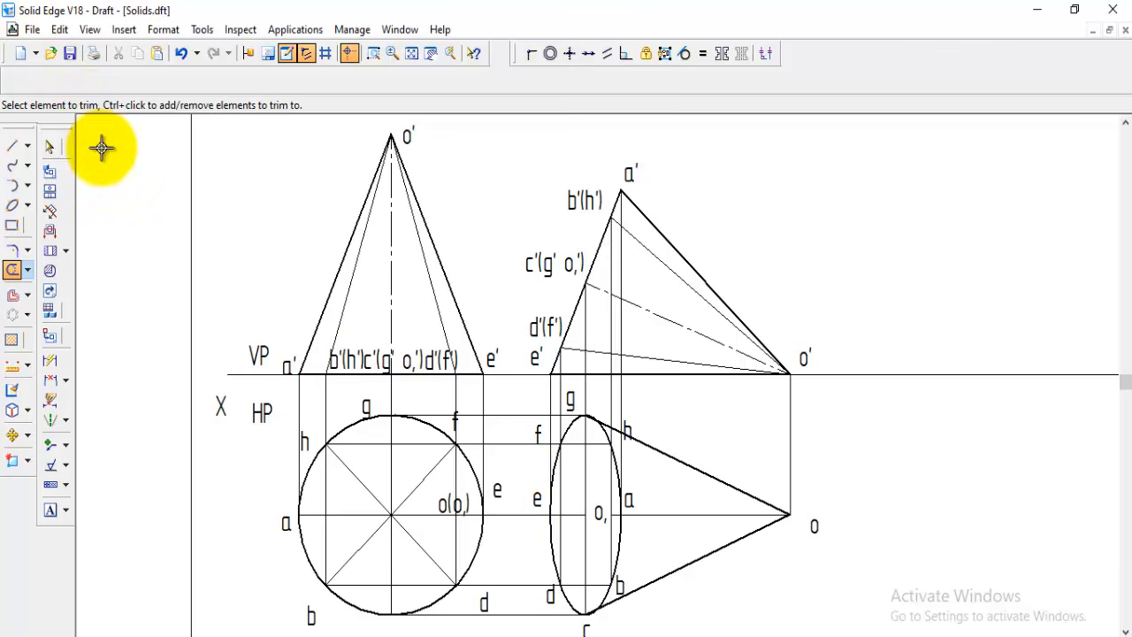
pyautogui.click(56, 144)
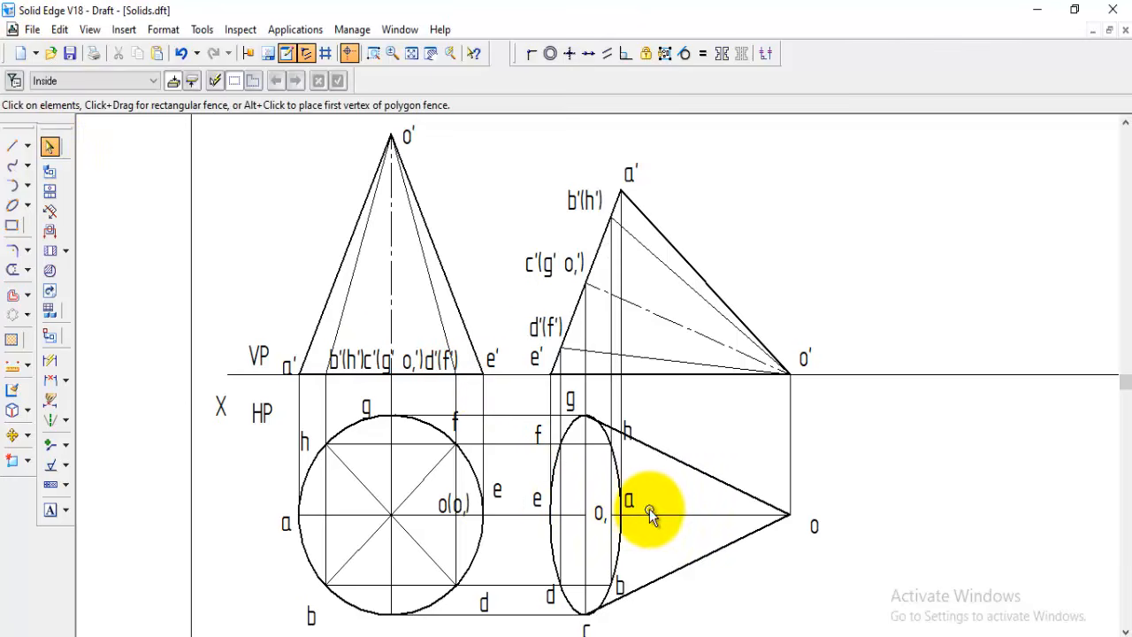
pyautogui.click(650, 510)
pyautogui.press('Delete')
pyautogui.click(53, 148)
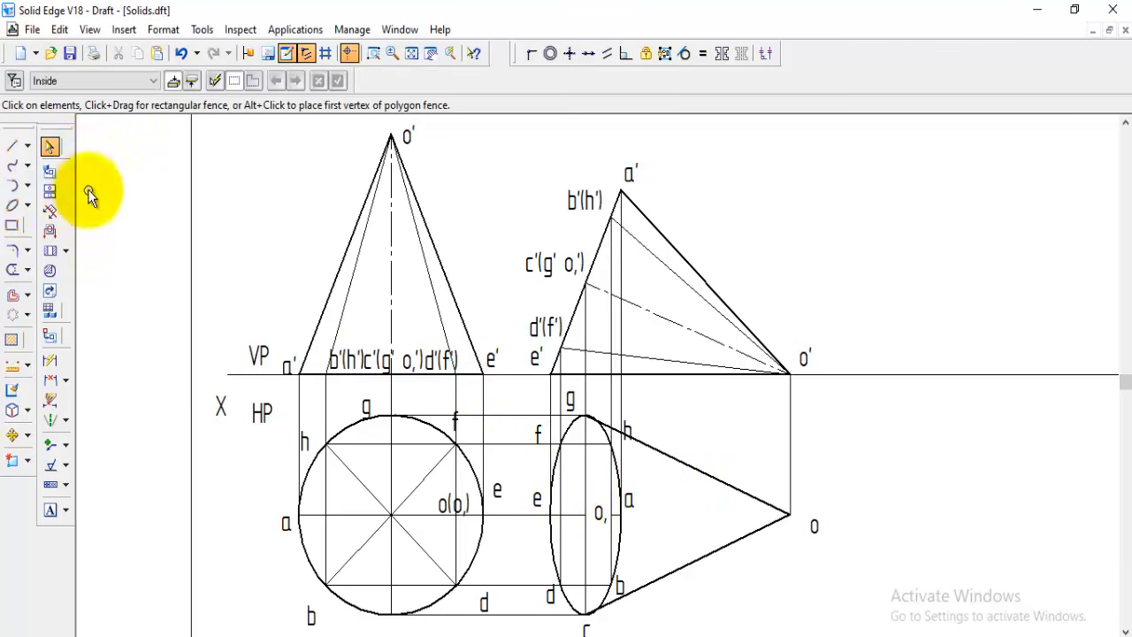
pyautogui.click(617, 513)
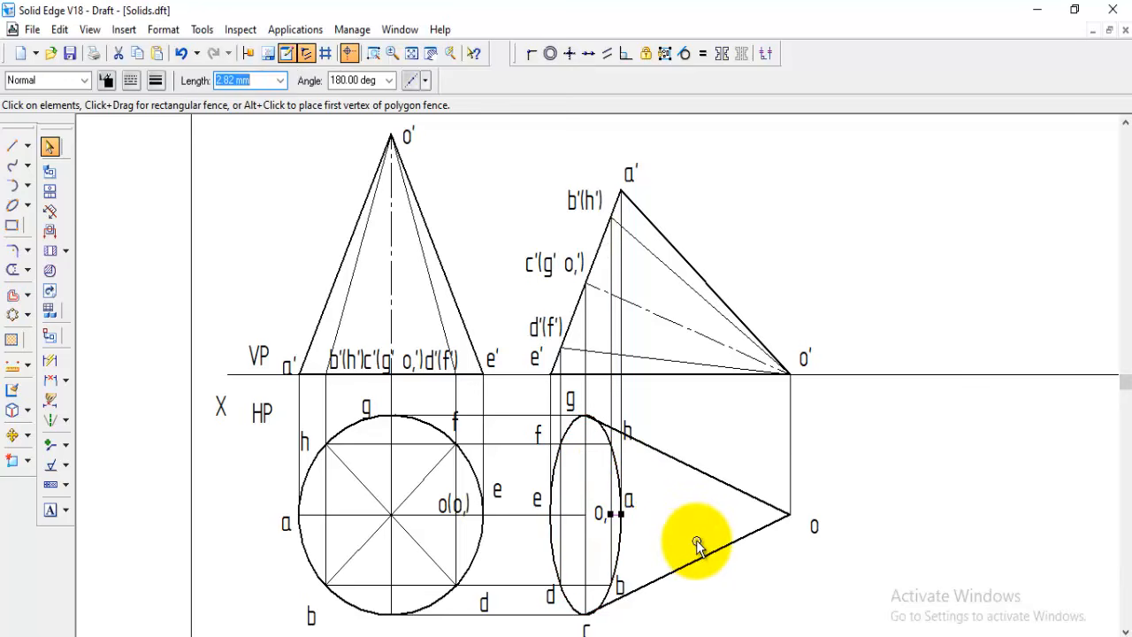
pyautogui.press('Delete')
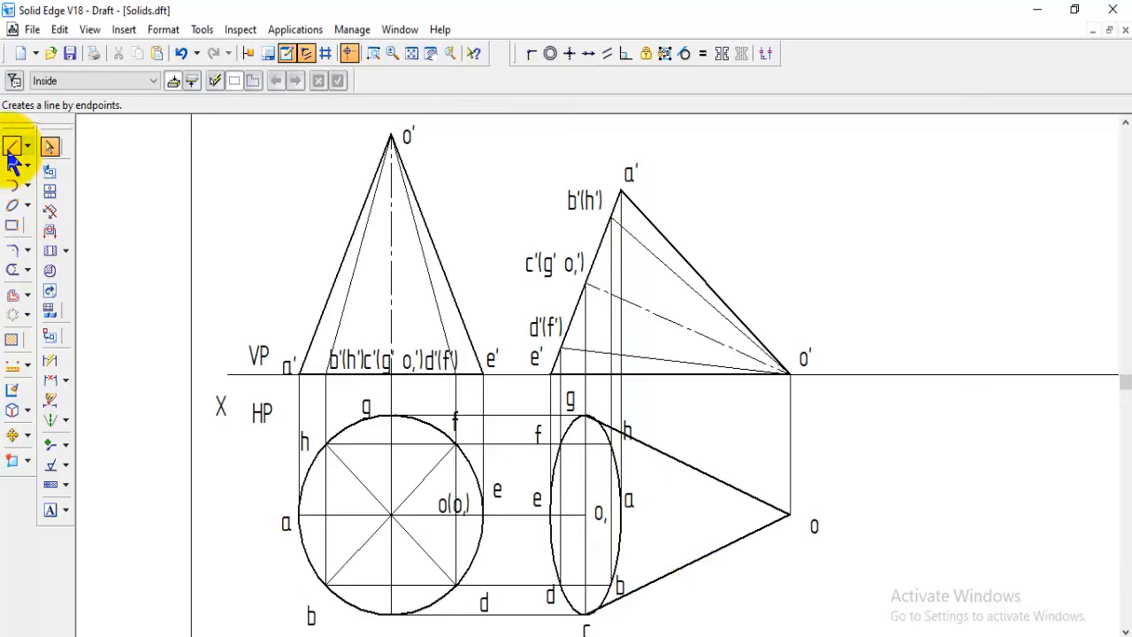
# Step: Draw the cone's axis in the Center line style from the ellipse's centre to apex o in the second top view
pyautogui.click(10, 149)
pyautogui.click(84, 80)
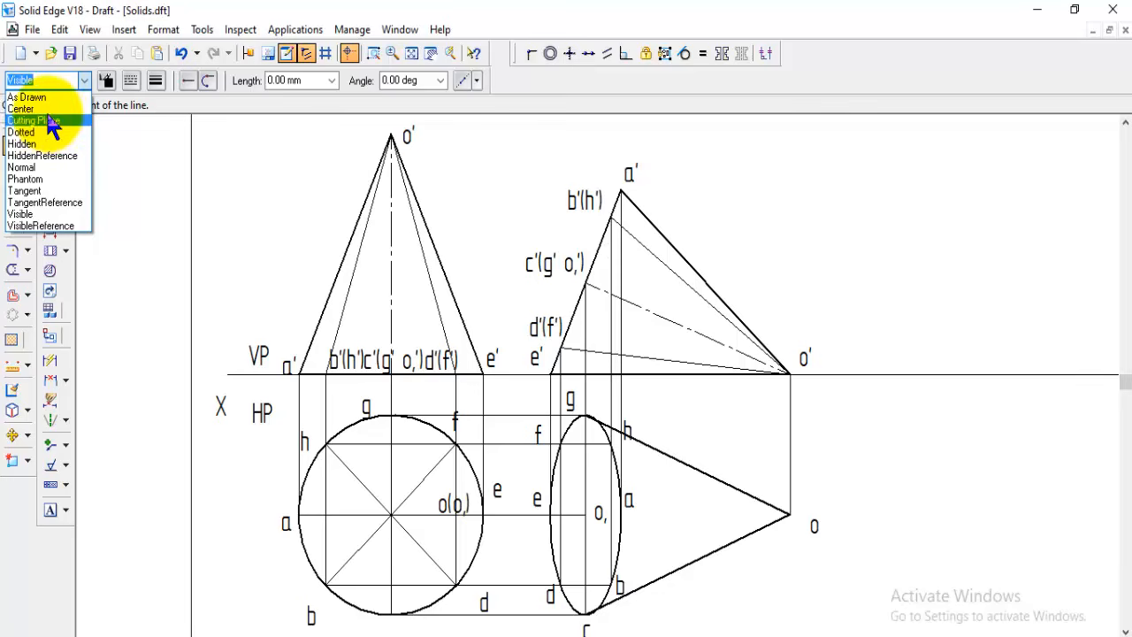
pyautogui.click(40, 108)
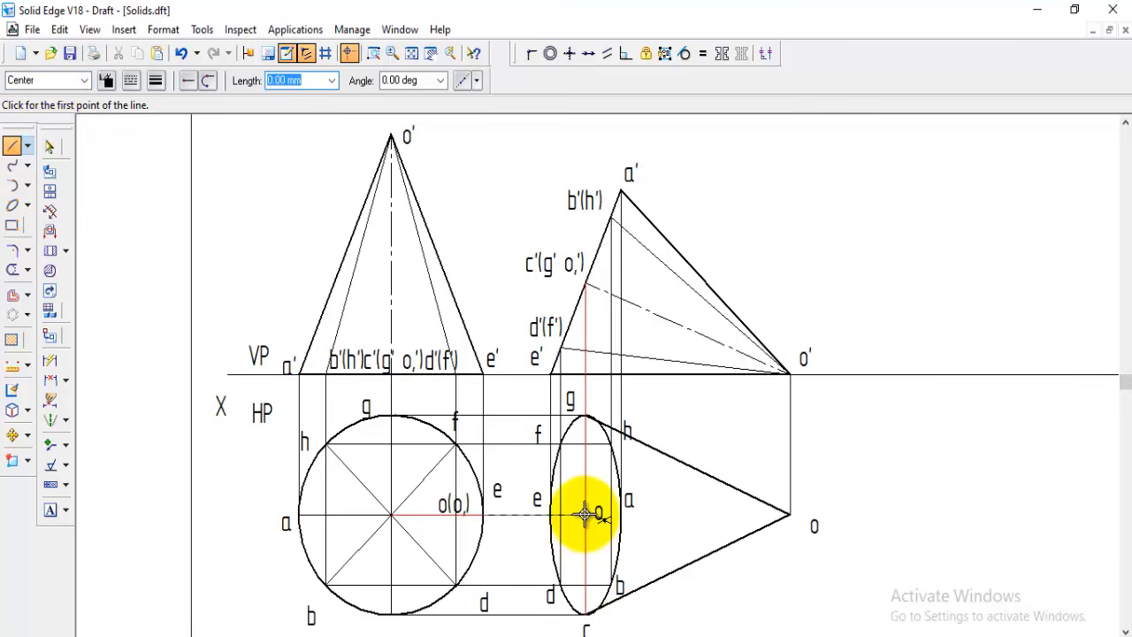
pyautogui.click(790, 514)
pyautogui.press('Escape')
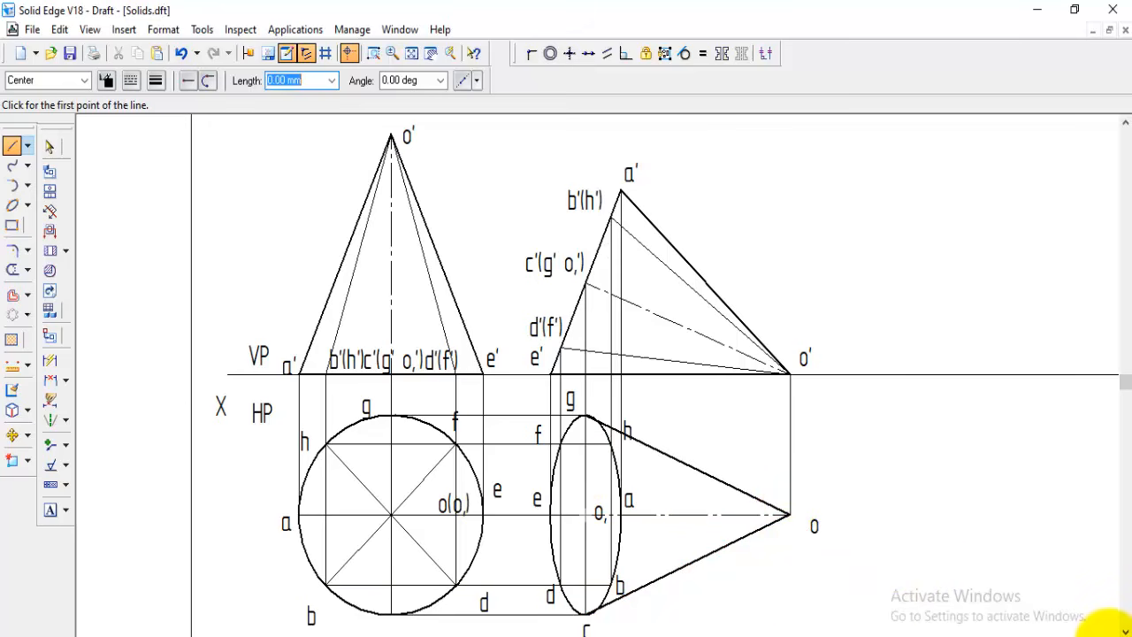
# Step: Dimension the base circle's diameter horizontally below the first top view with Smart Dimension
pyautogui.click(1110, 636)
pyautogui.click(1109, 636)
pyautogui.click(1109, 636)
pyautogui.click(1109, 636)
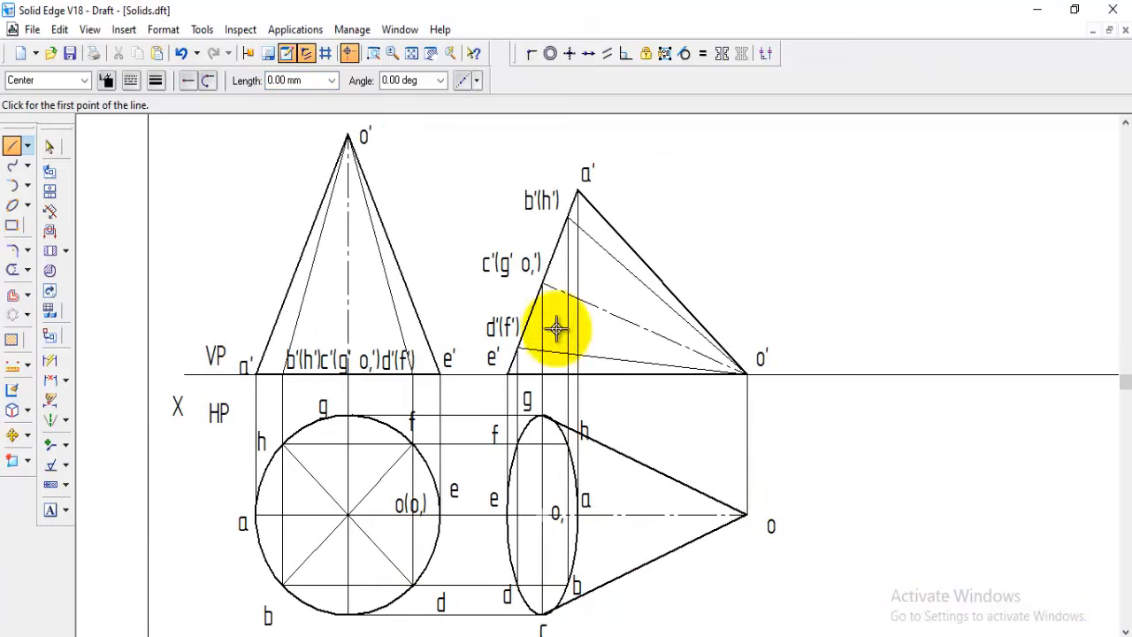
pyautogui.click(54, 354)
pyautogui.click(270, 461)
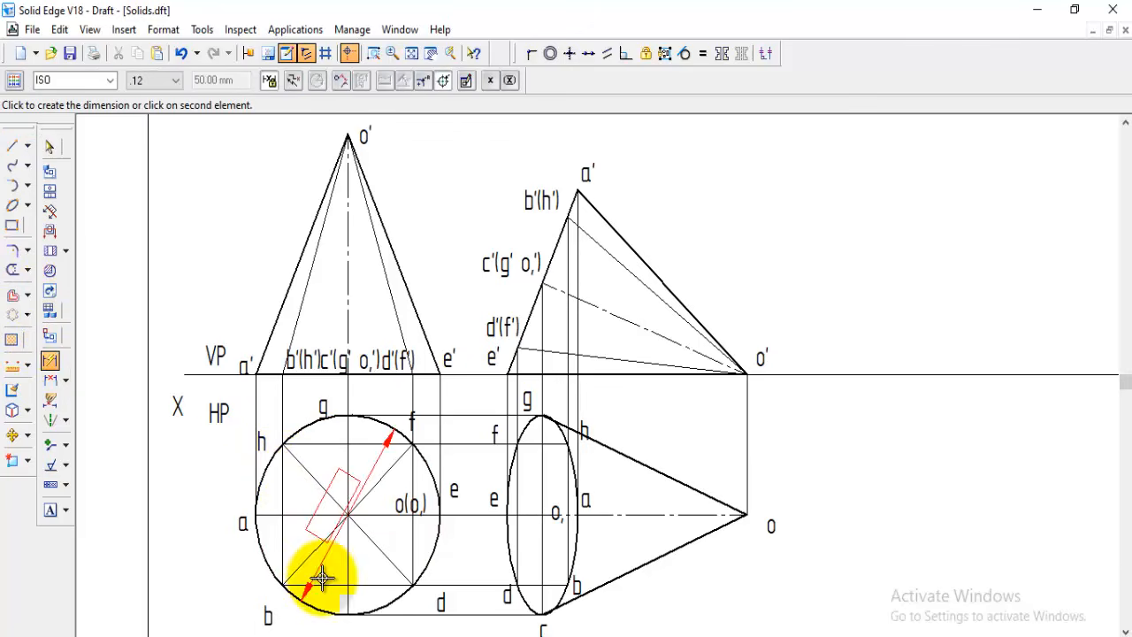
pyautogui.scroll(-3, 422, 584)
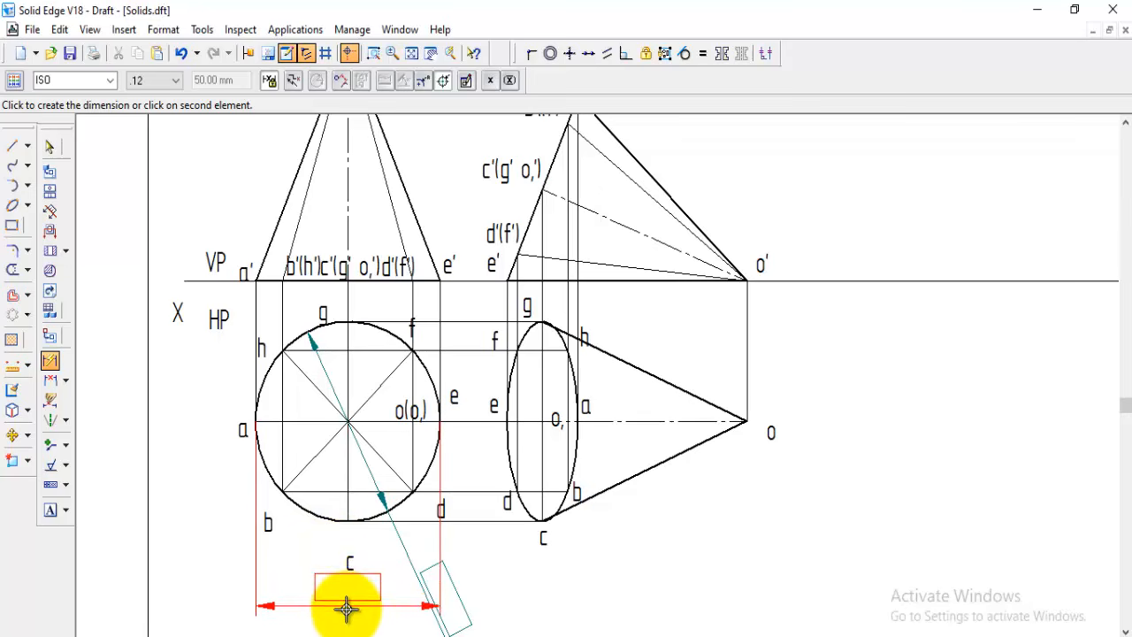
pyautogui.click(346, 606)
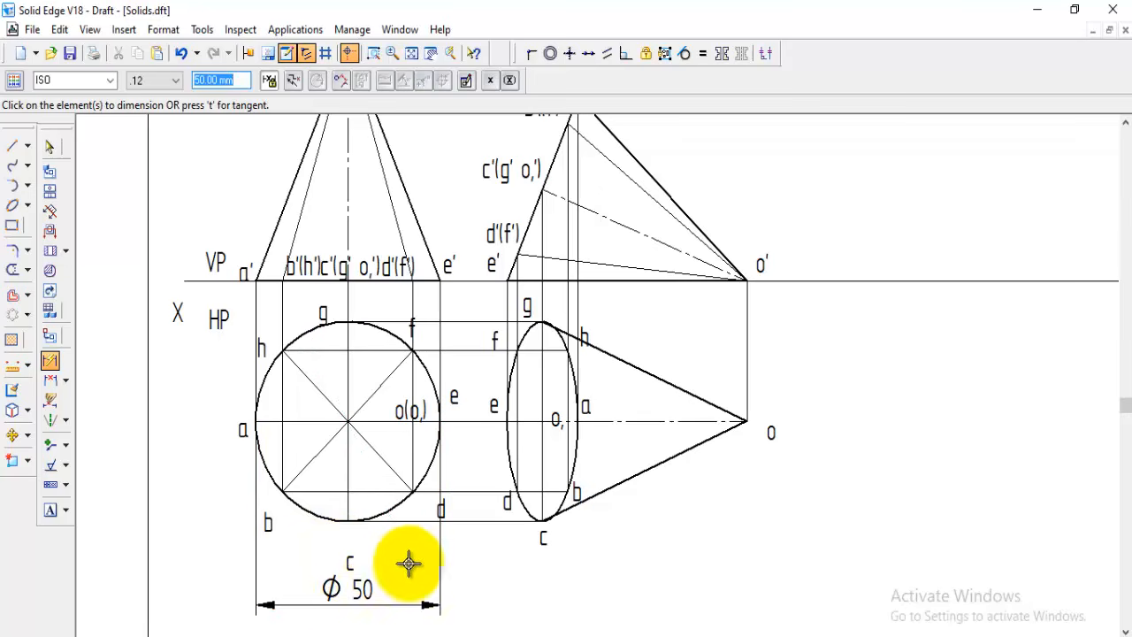
# Step: Dimension the length of the cone's vertical axis beside the first front view
pyautogui.scroll(1, 413, 514)
pyautogui.click(350, 238)
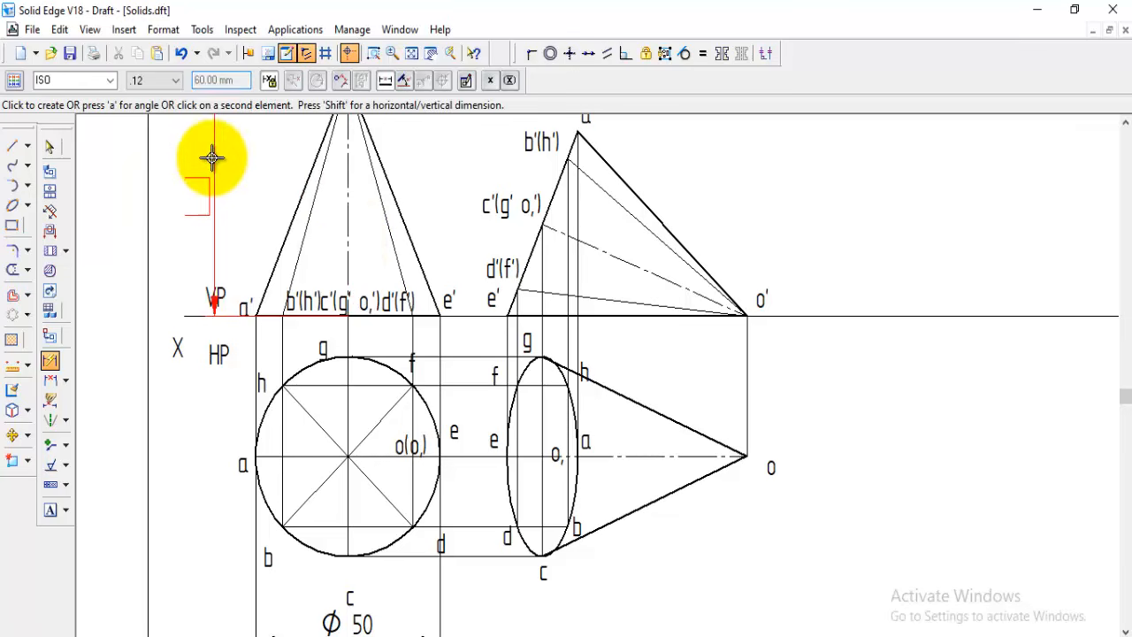
pyautogui.click(228, 160)
pyautogui.scroll(1, 705, 371)
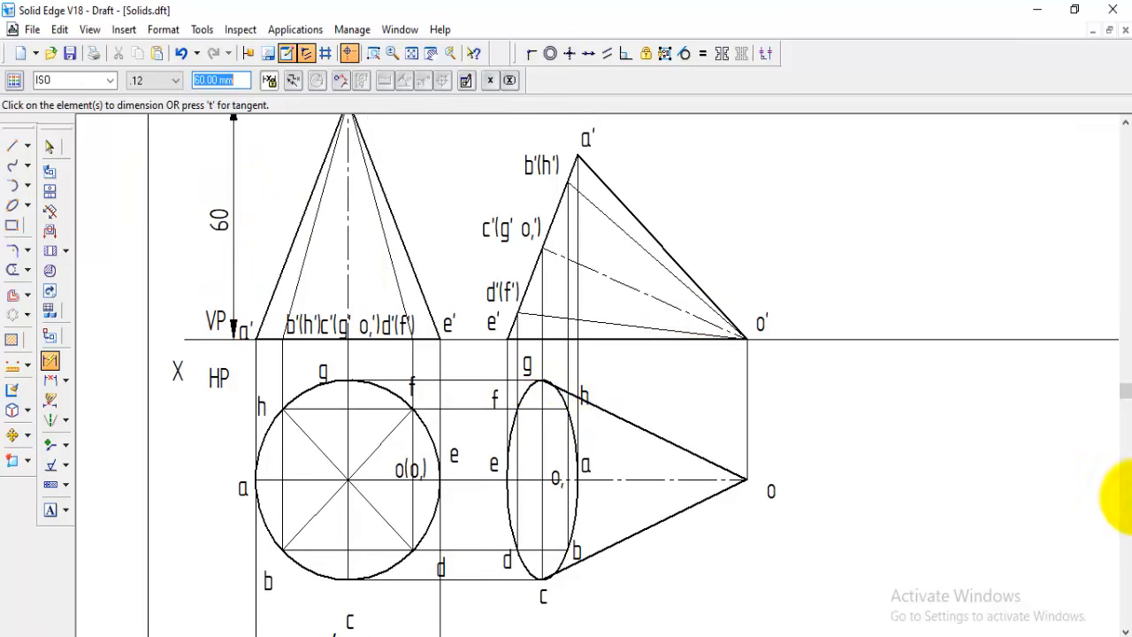
pyautogui.scroll(1, 973, 463)
pyautogui.scroll(6, 1097, 480)
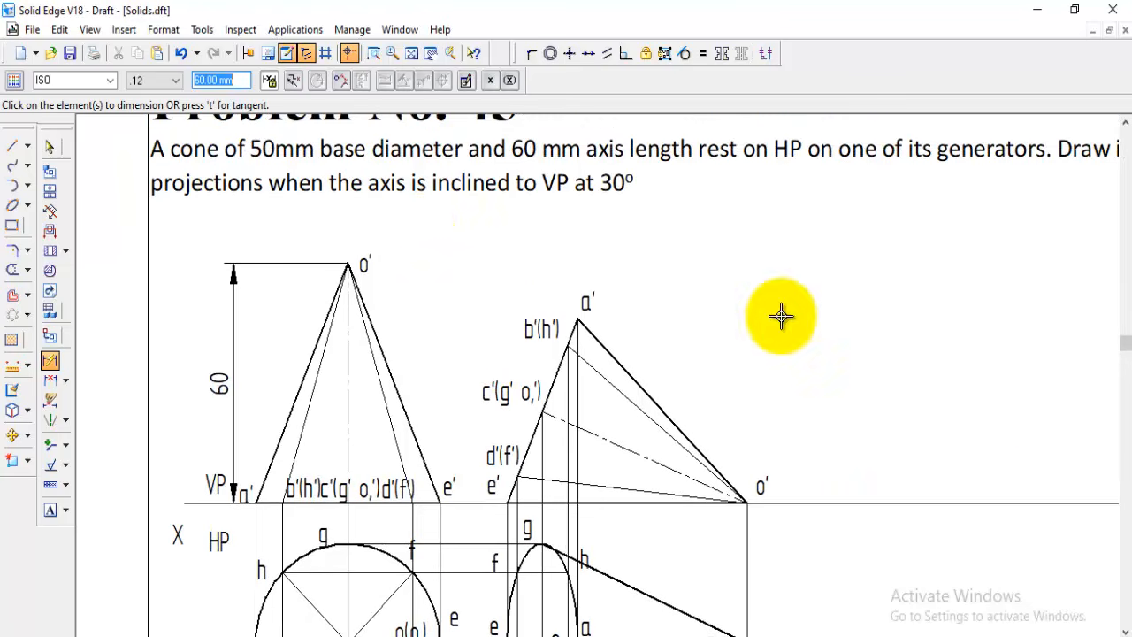
# Step: Draw a short horizontal Normal-style line beside the second top view and a line about 84 mm long at -30° from its start
pyautogui.scroll(-5, 905, 442)
pyautogui.scroll(-2, 905, 442)
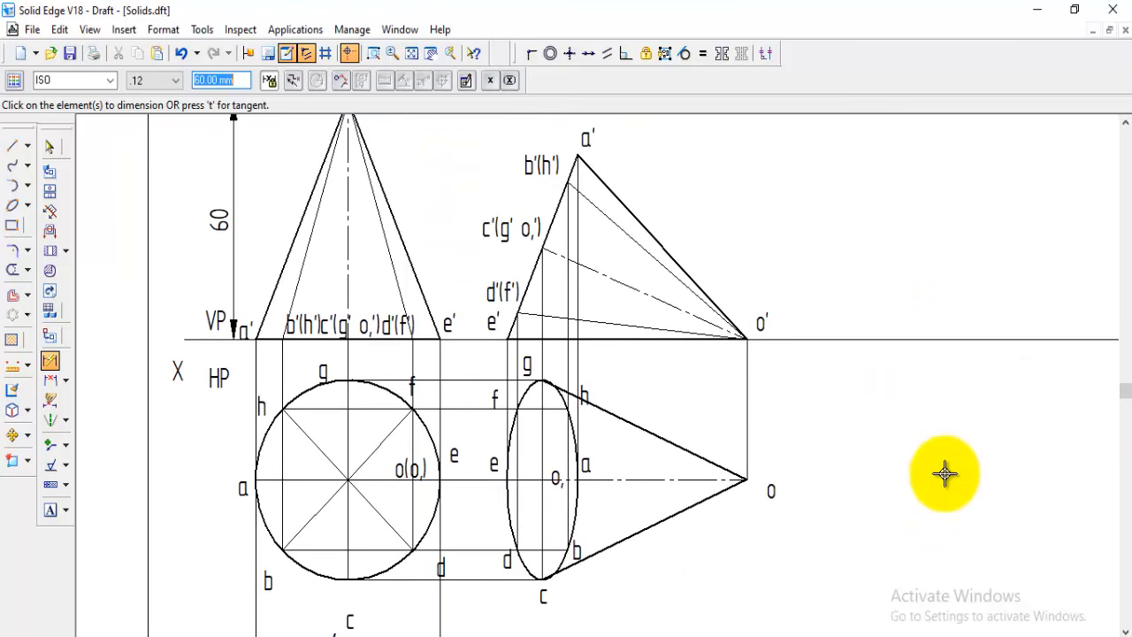
pyautogui.click(1110, 635)
pyautogui.click(1110, 635)
pyautogui.click(1109, 636)
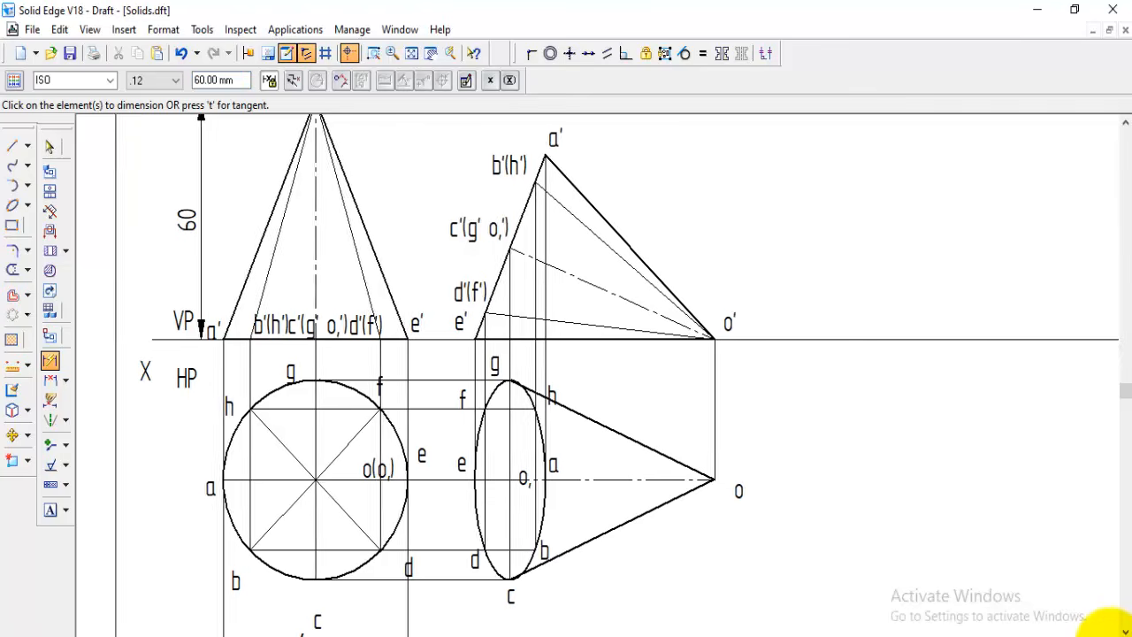
pyautogui.click(1109, 635)
pyautogui.click(13, 144)
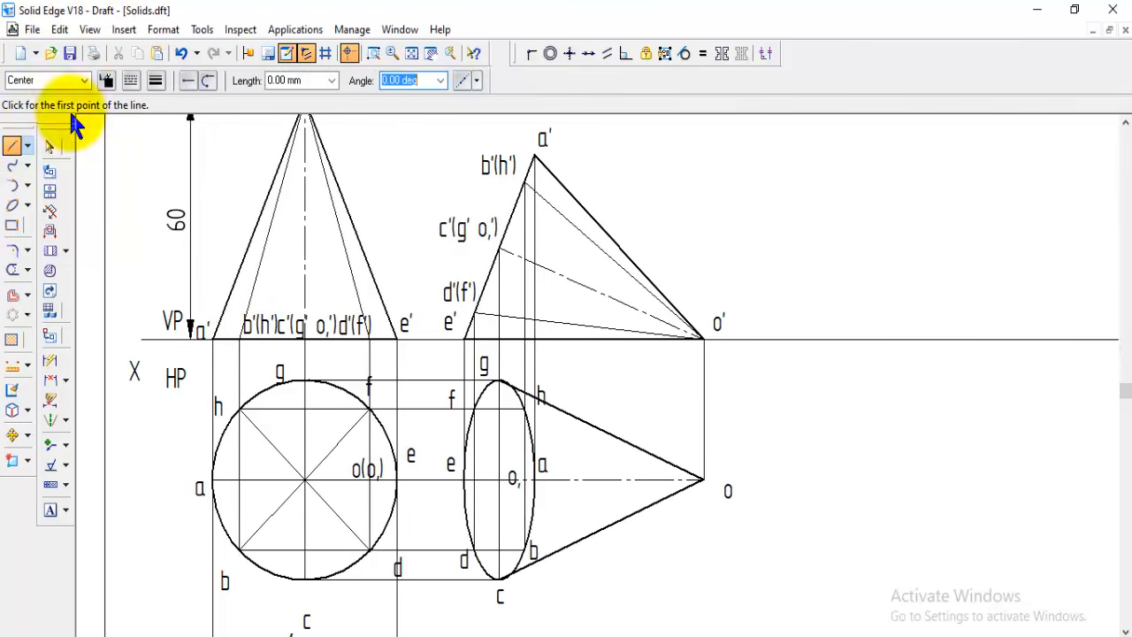
pyautogui.click(82, 80)
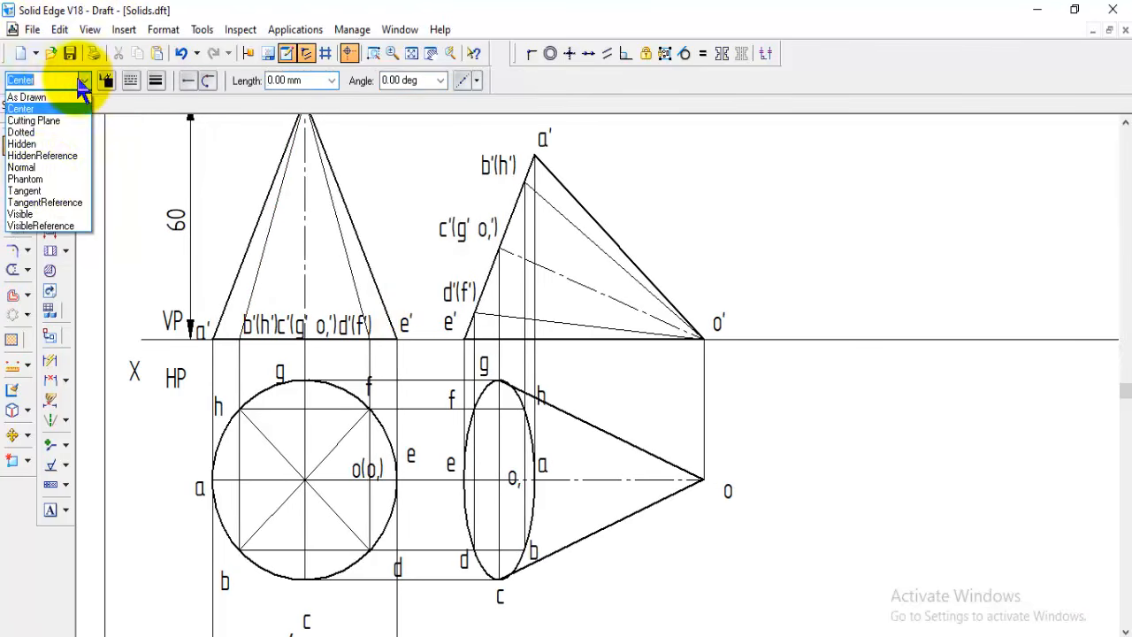
pyautogui.click(36, 168)
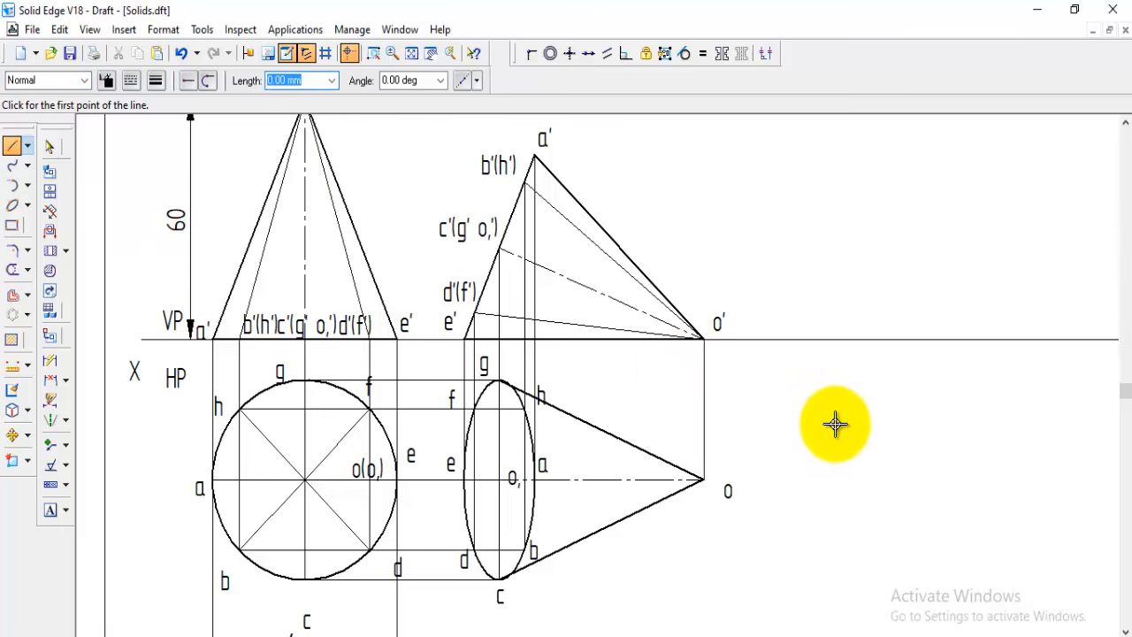
pyautogui.click(763, 430)
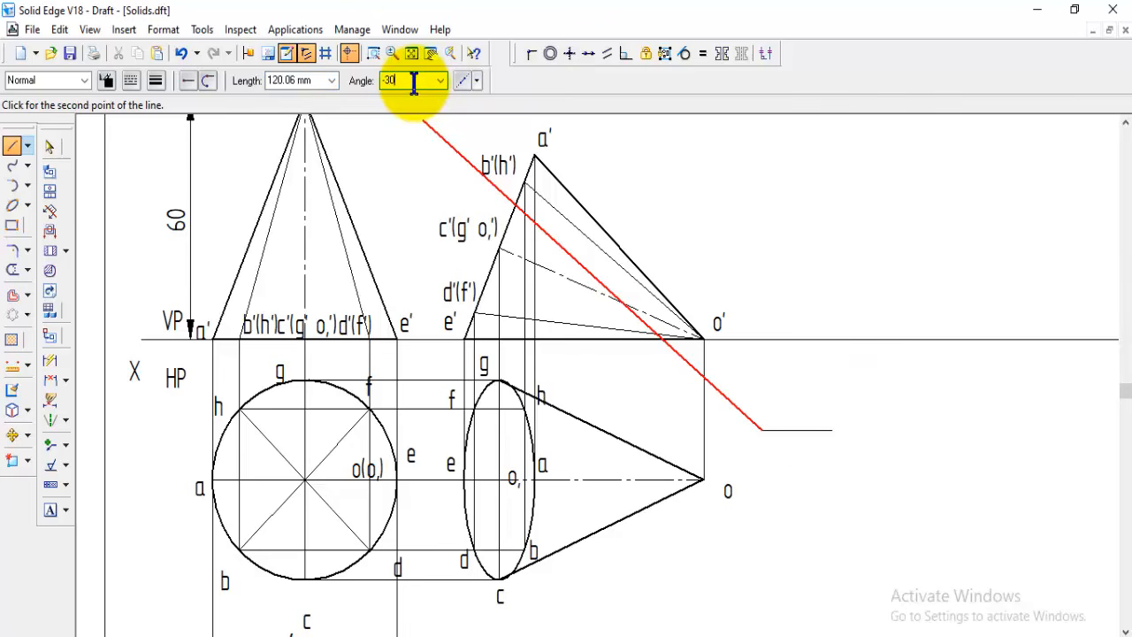
pyautogui.press('Return')
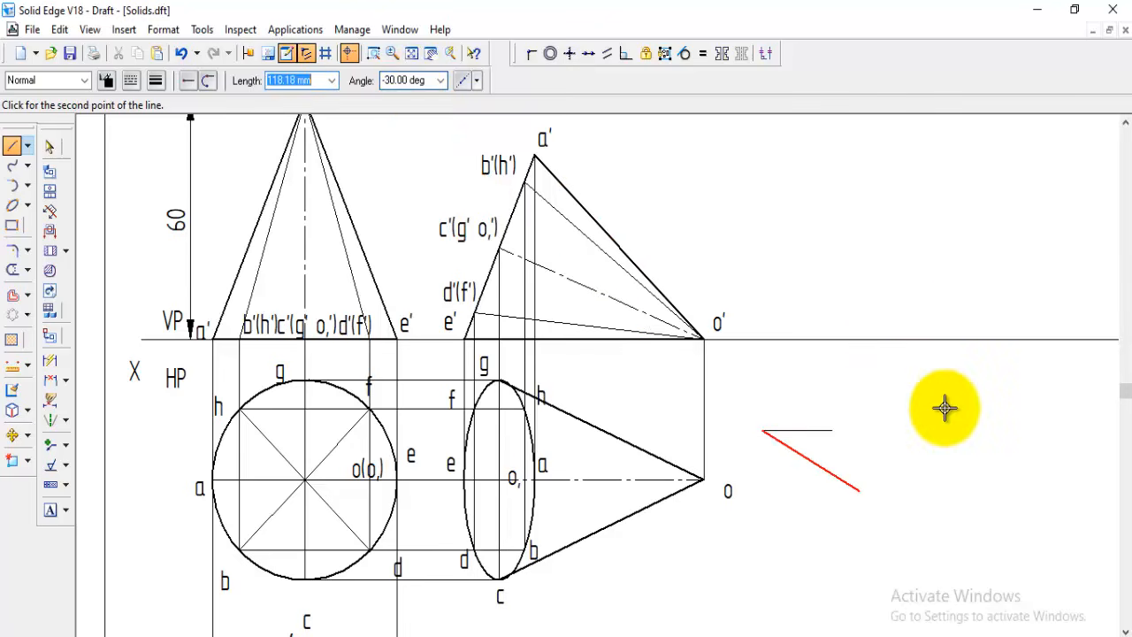
pyautogui.click(1051, 565)
pyautogui.press('Escape')
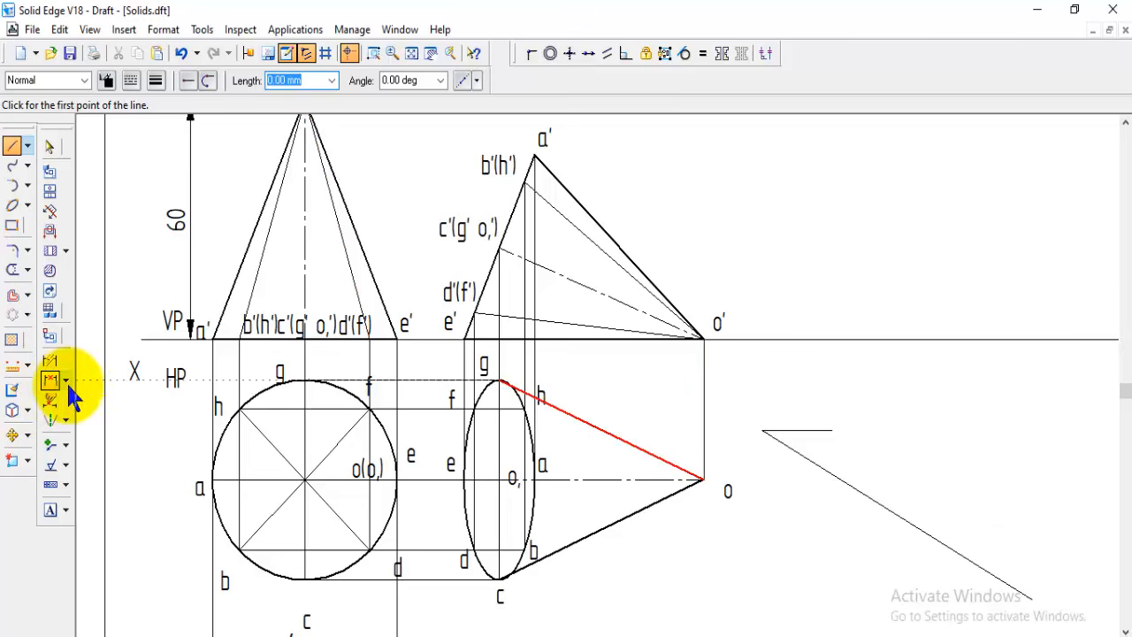
# Step: Add an angle dimension between the short horizontal line and the inclined line
pyautogui.click(65, 383)
pyautogui.click(102, 401)
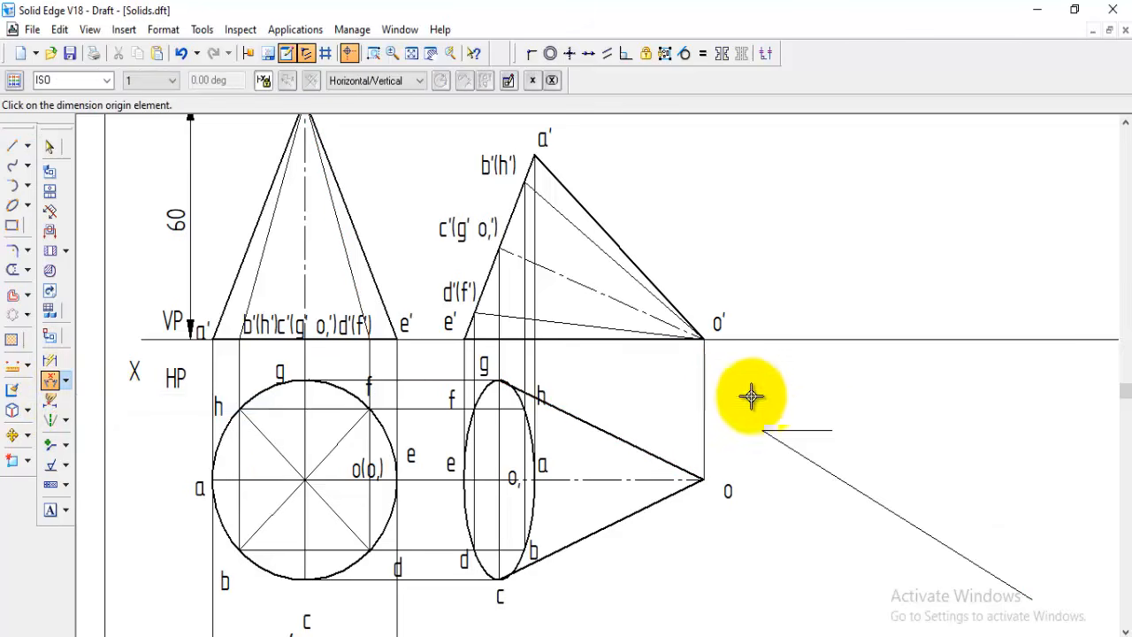
pyautogui.click(816, 431)
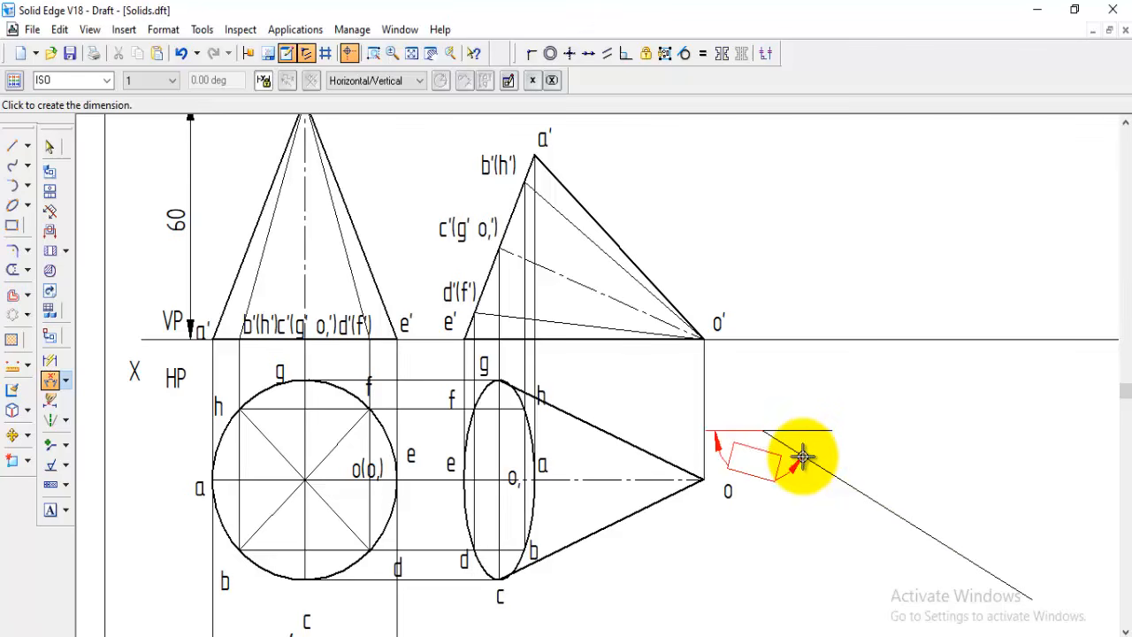
pyautogui.click(796, 460)
pyautogui.scroll(-1, 848, 511)
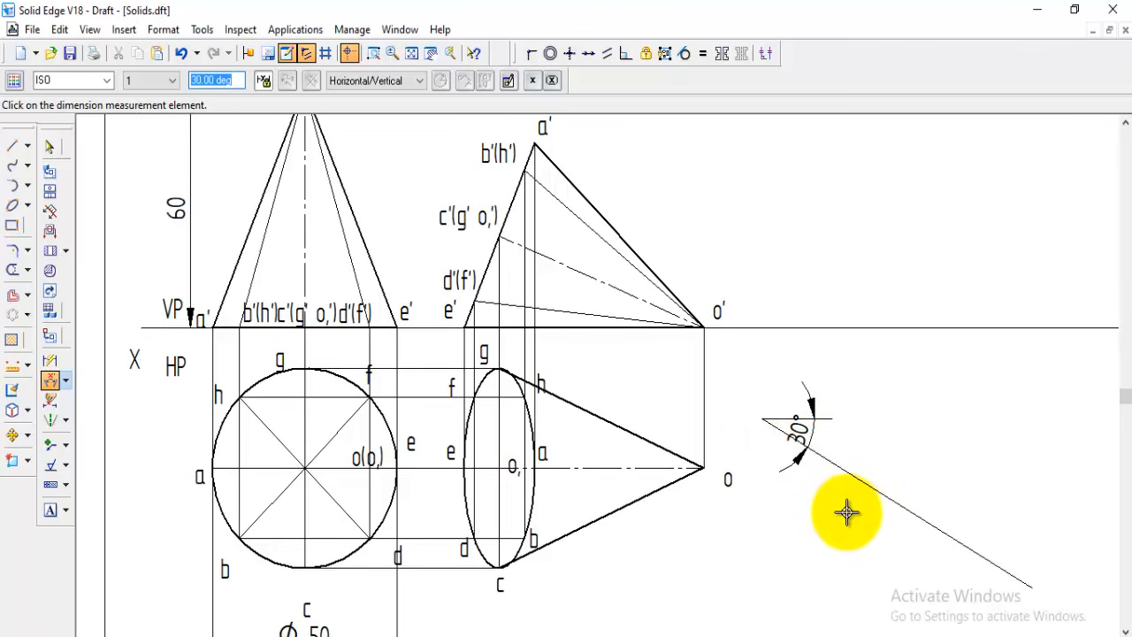
pyautogui.scroll(2, 847, 512)
# Step: Dimension the axis length of the second top view horizontally below the view with Smart Dimension
pyautogui.click(50, 360)
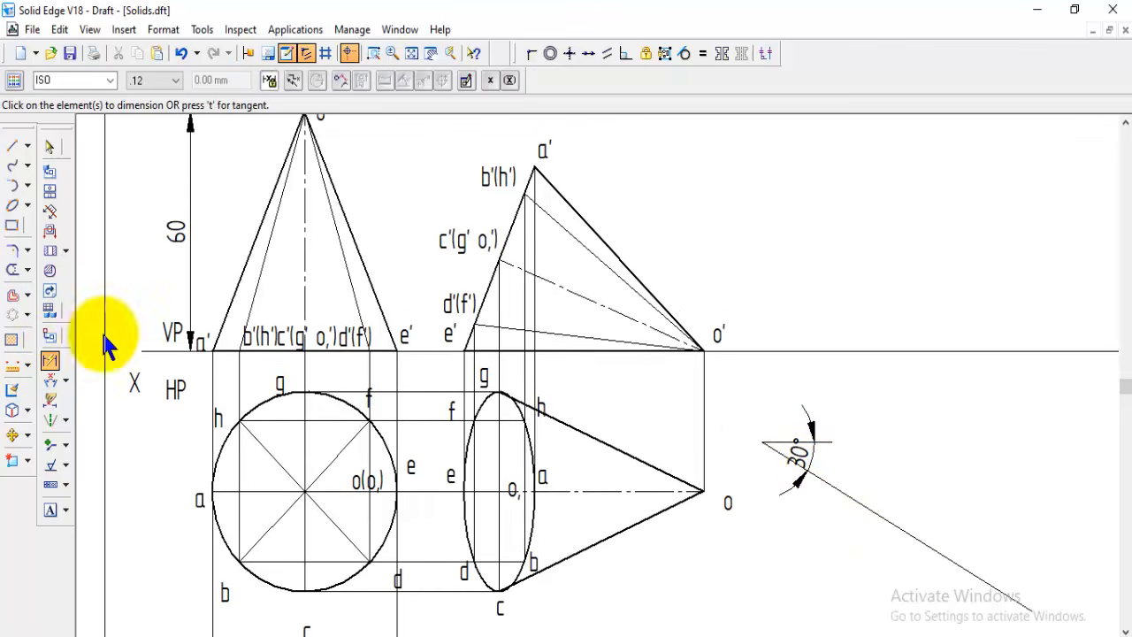
pyautogui.scroll(3, 263, 273)
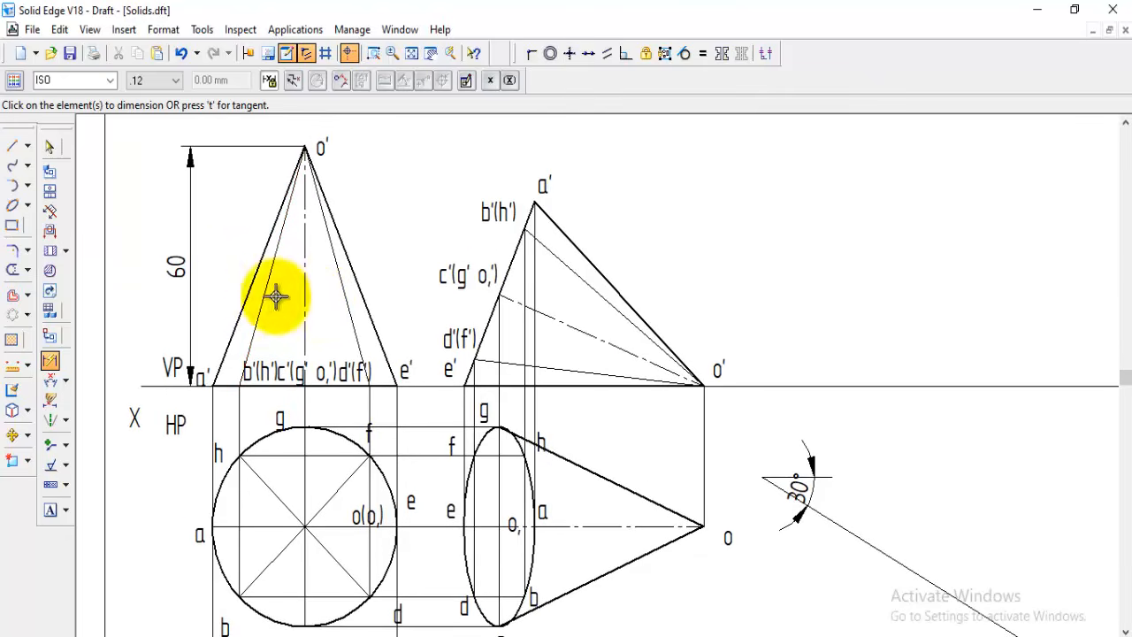
pyautogui.scroll(-4, 657, 402)
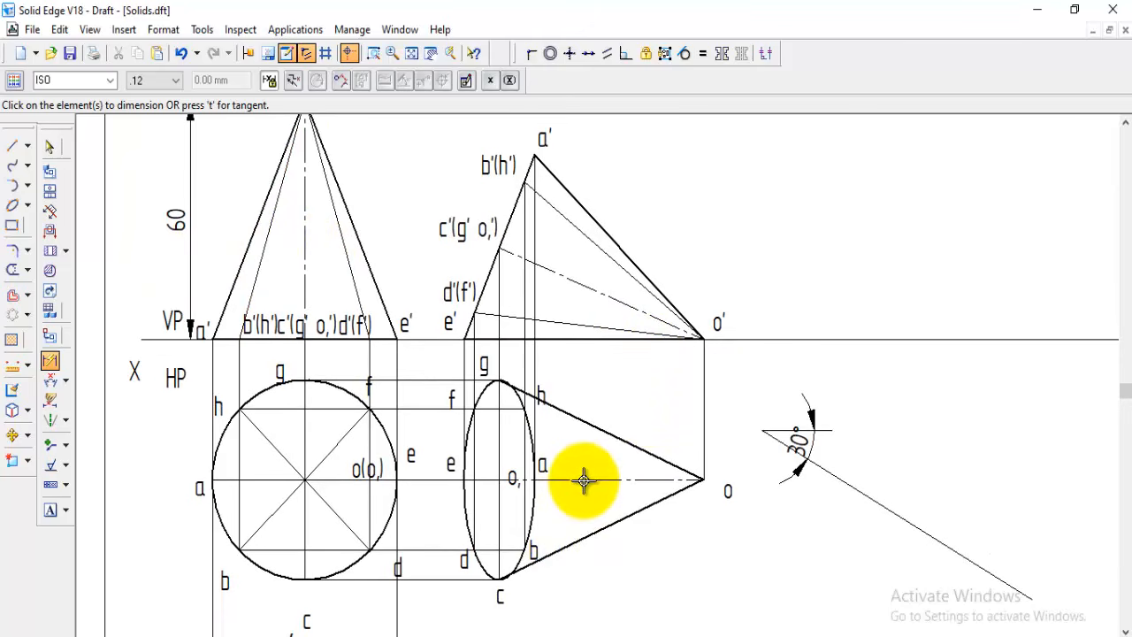
pyautogui.click(582, 540)
pyautogui.click(603, 626)
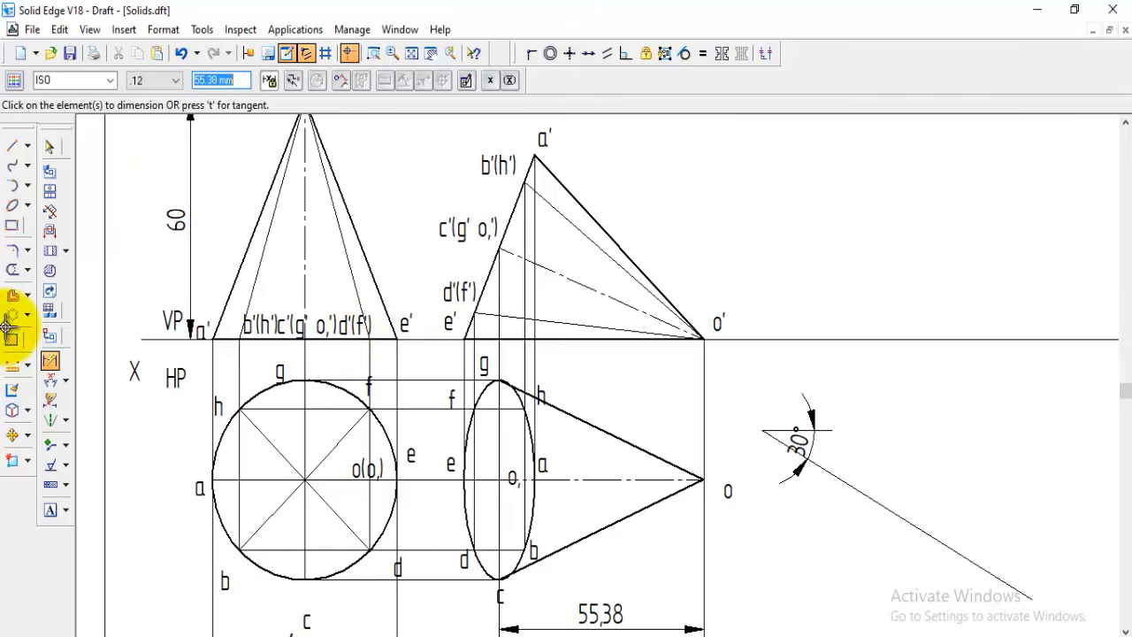
# Step: Draw a short 60 mm radius center-point arc across the 30° line, centred on that line's start
pyautogui.click(29, 185)
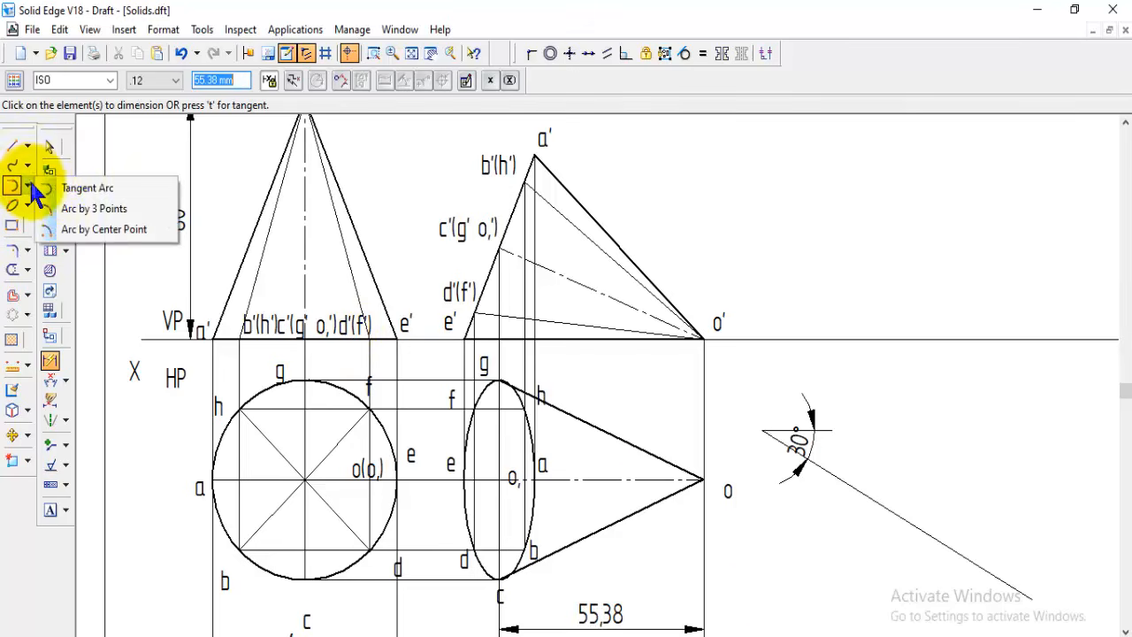
pyautogui.click(78, 232)
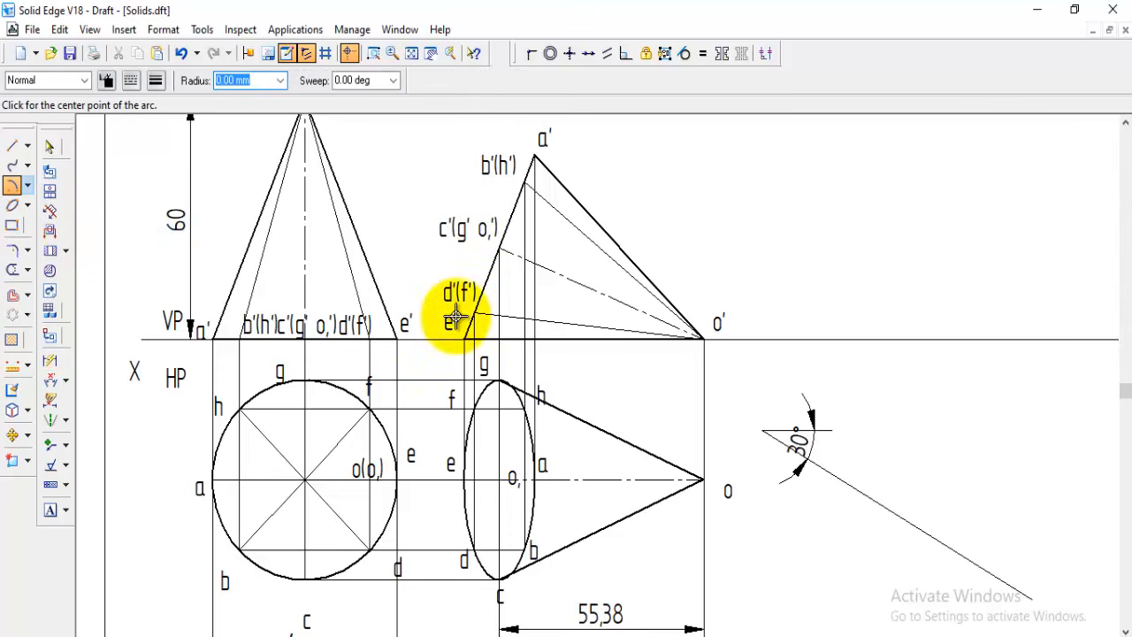
pyautogui.click(762, 430)
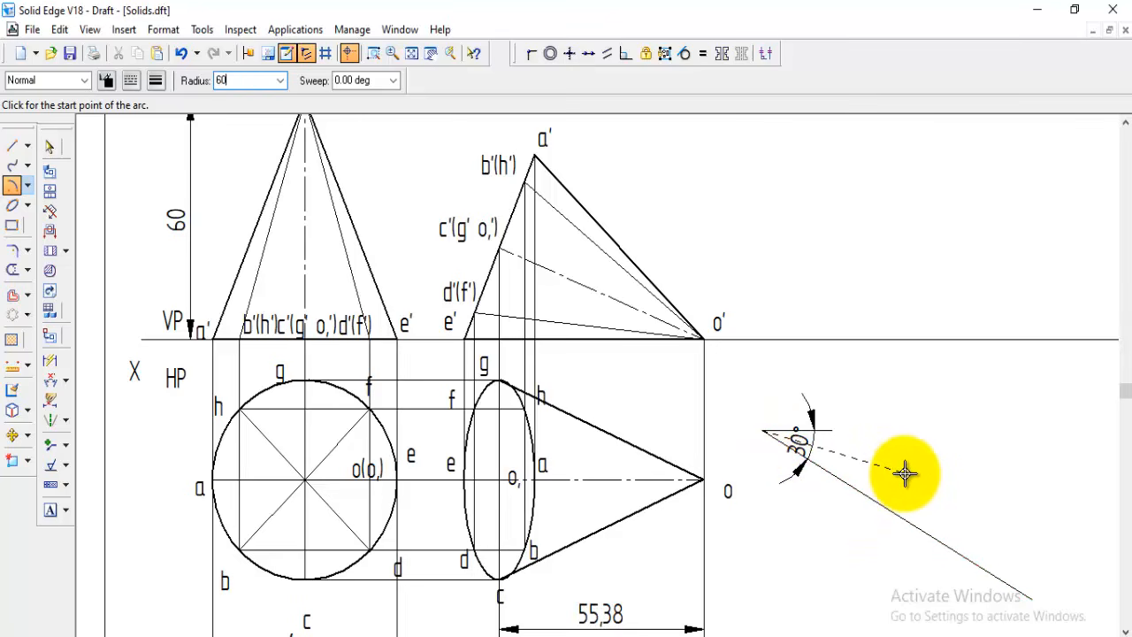
pyautogui.write('60')
pyautogui.press('Tab')
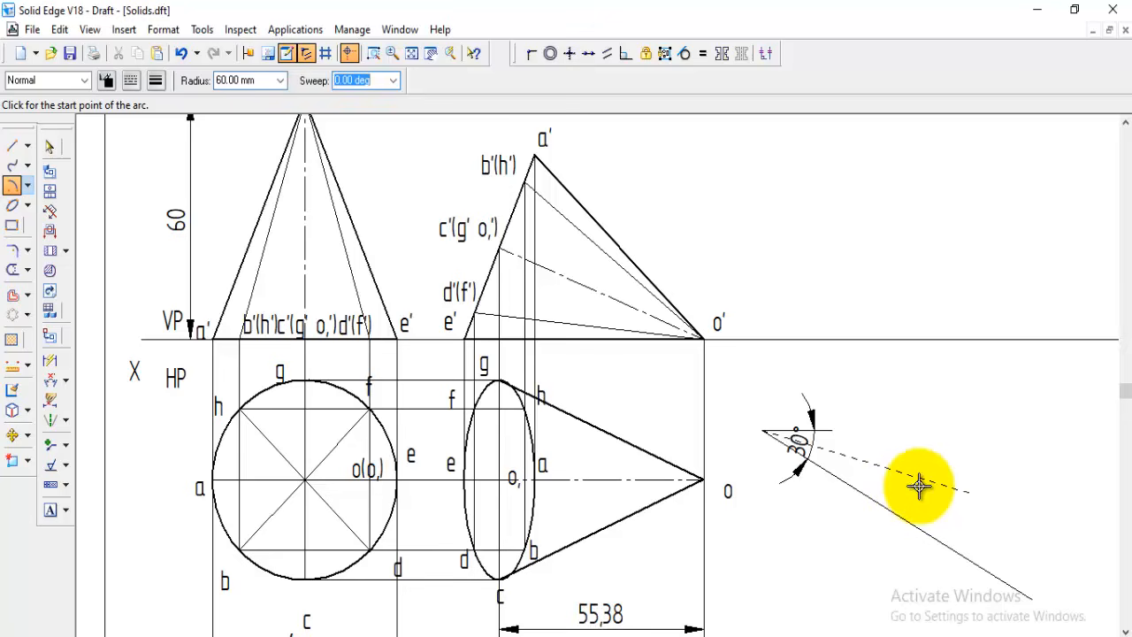
pyautogui.click(966, 558)
pyautogui.click(976, 537)
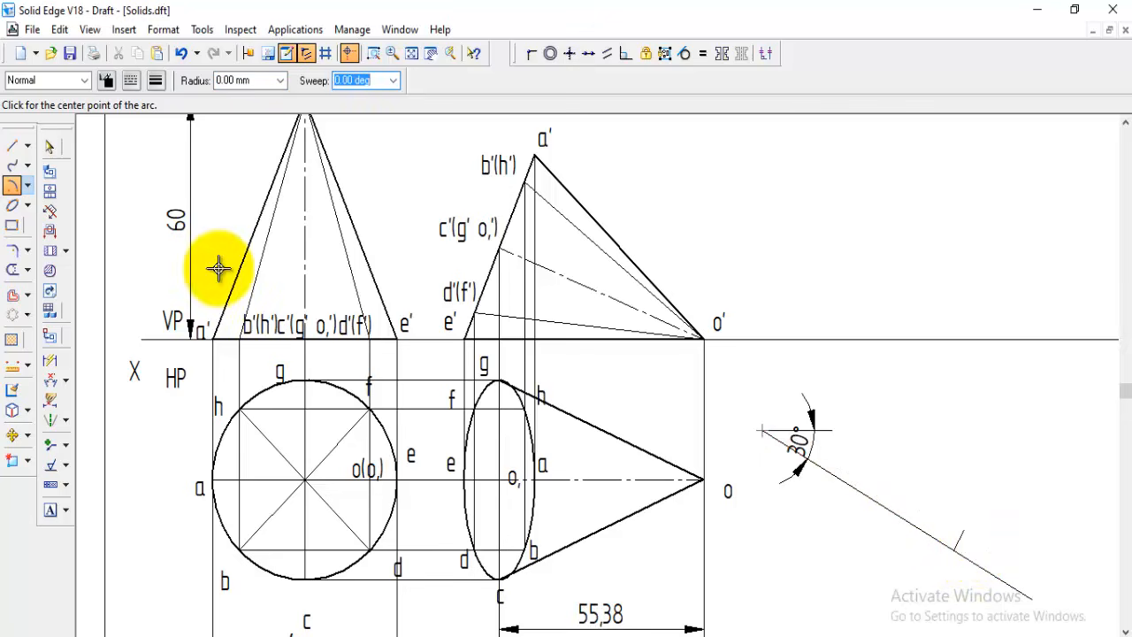
# Step: Draw a horizontal HiddenReference-style line from the 60 mm arc's intersection with the 30° line back to below that line's start
pyautogui.click(13, 145)
pyautogui.click(85, 79)
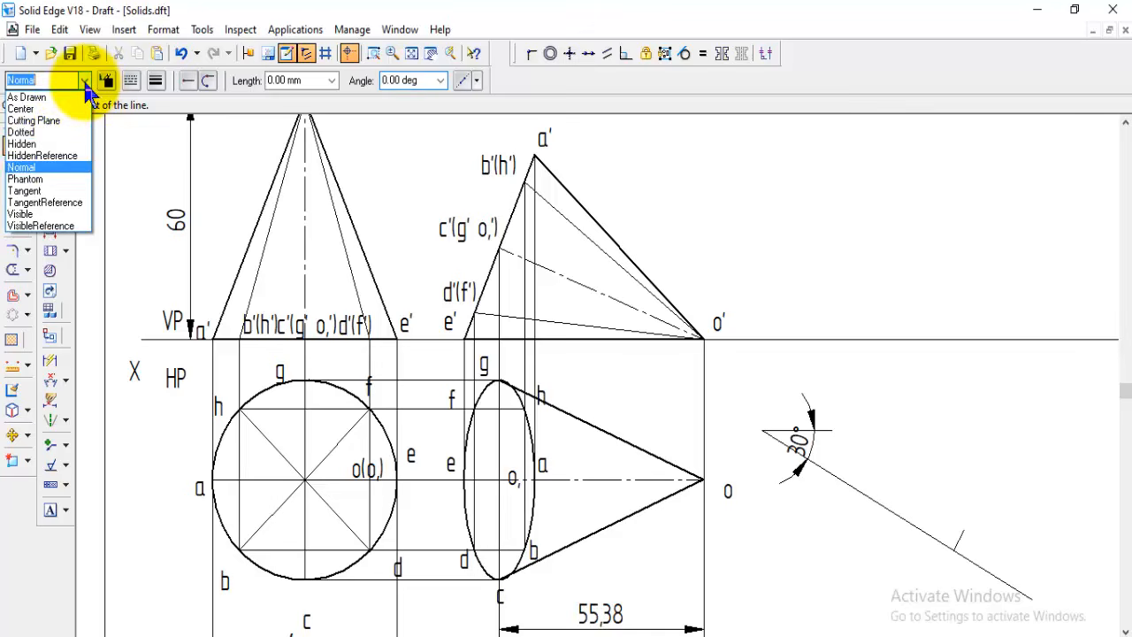
pyautogui.click(55, 152)
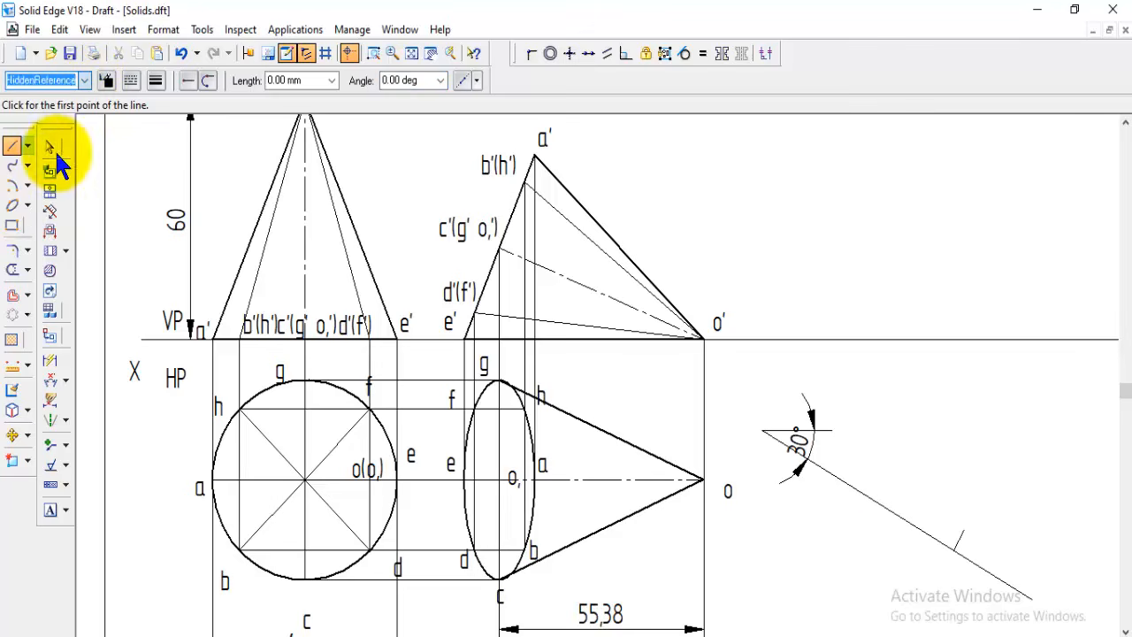
pyautogui.click(954, 550)
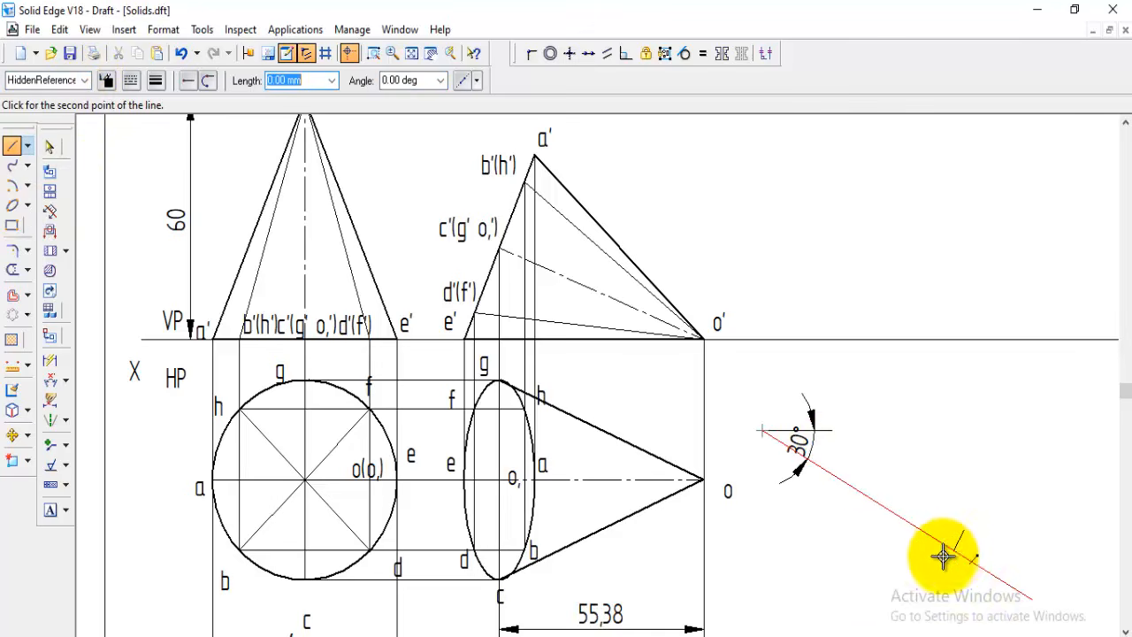
pyautogui.click(752, 549)
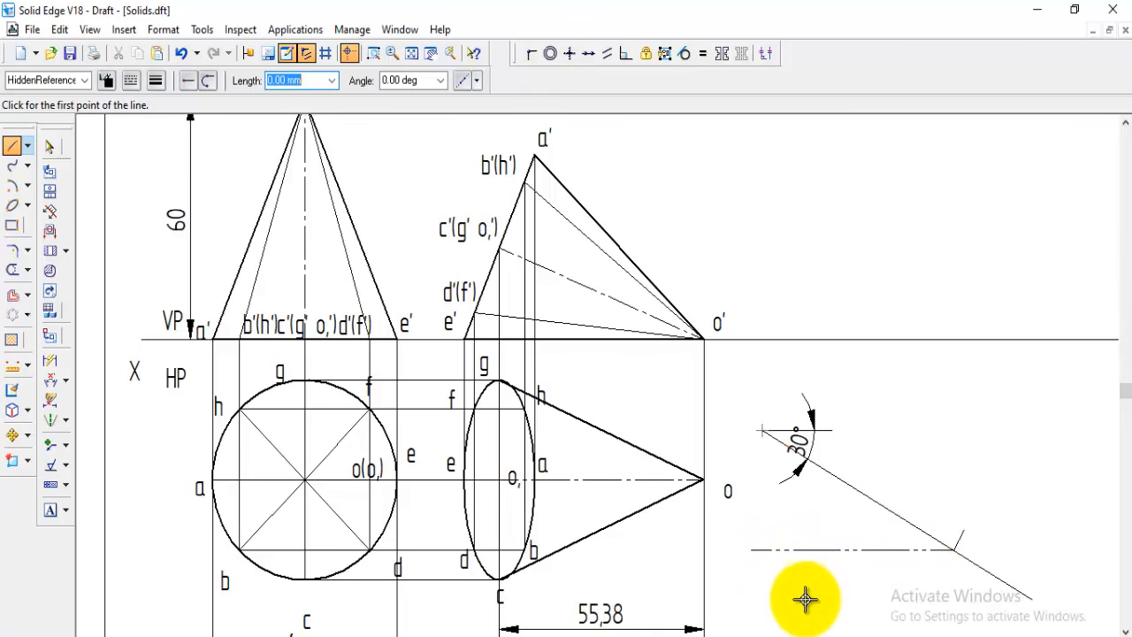
# Step: Draw a short 55.38 mm radius arc across the horizontal reference line, centred on the 30° line's start
pyautogui.click(12, 186)
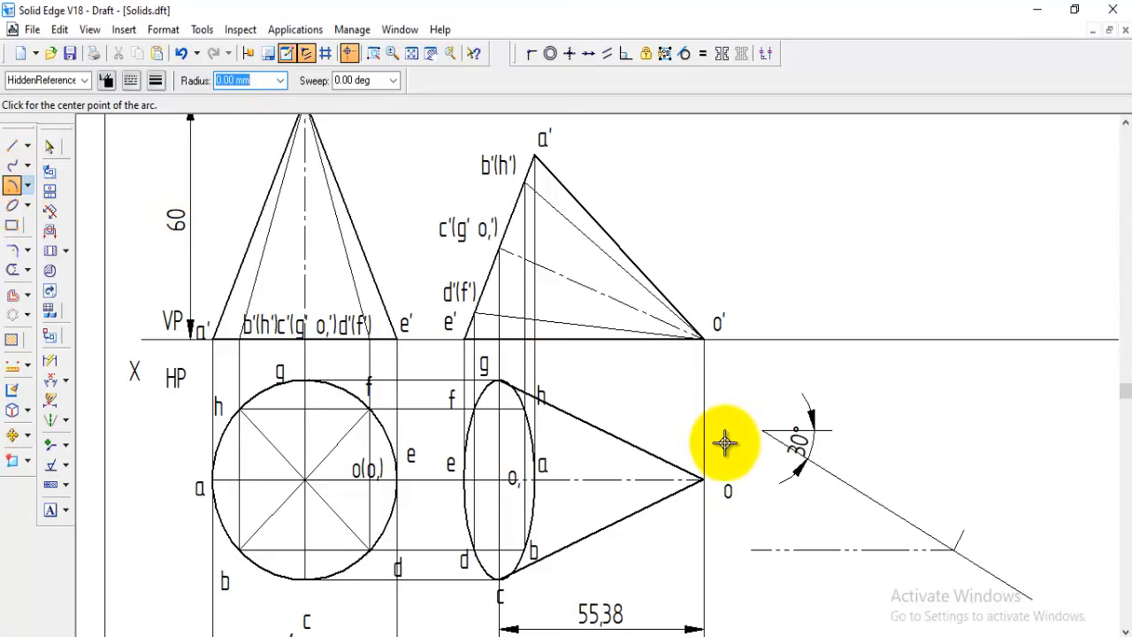
pyautogui.click(763, 430)
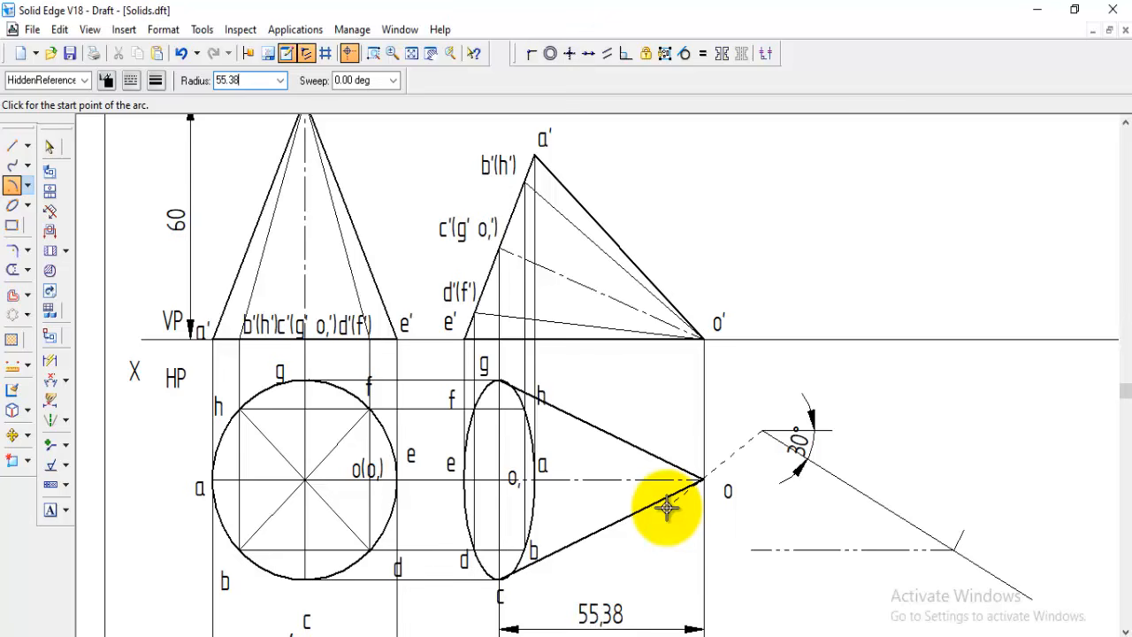
pyautogui.click(938, 537)
pyautogui.click(936, 544)
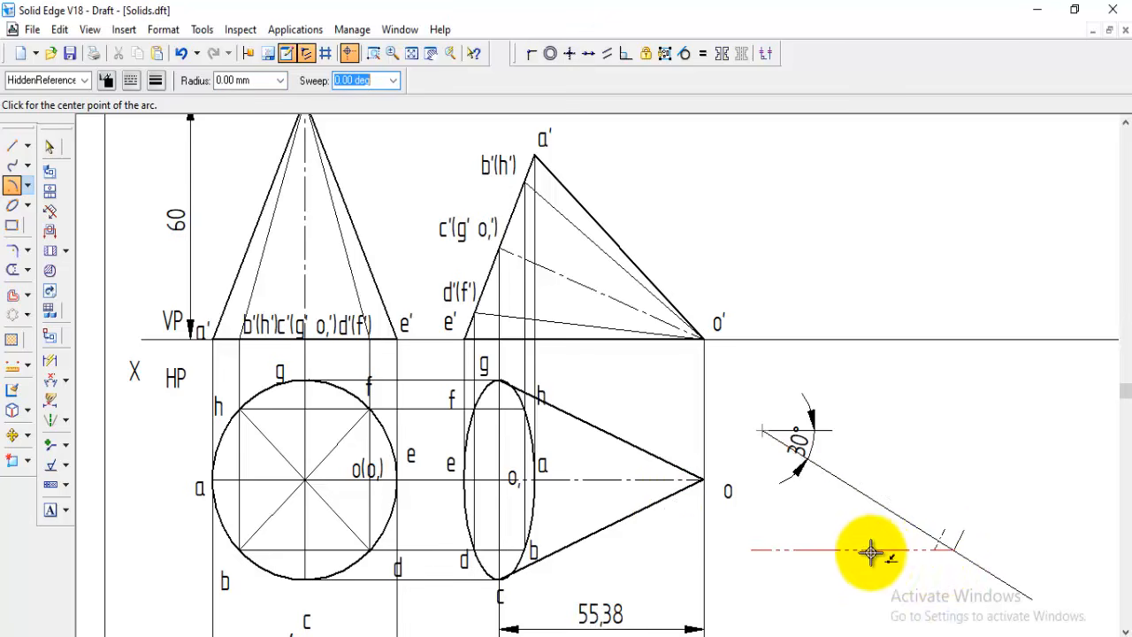
# Step: Draw a Normal-style line from the 30° line's start through the 55.38 mm arc's intersection with the reference line, continuing about 49 mm past it
pyautogui.click(12, 145)
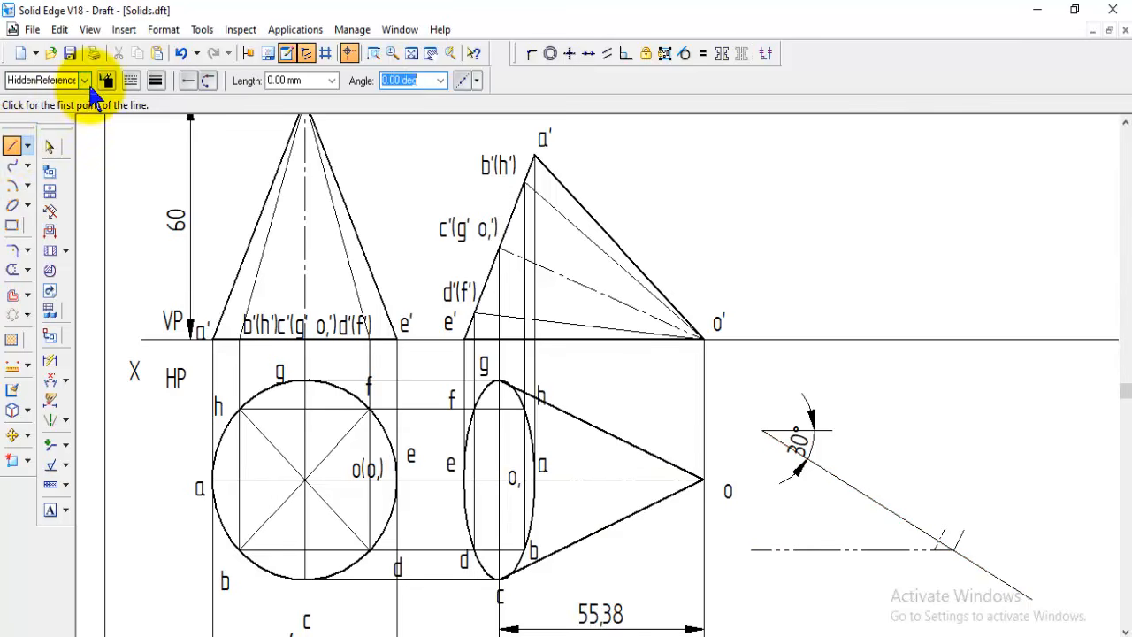
pyautogui.click(84, 80)
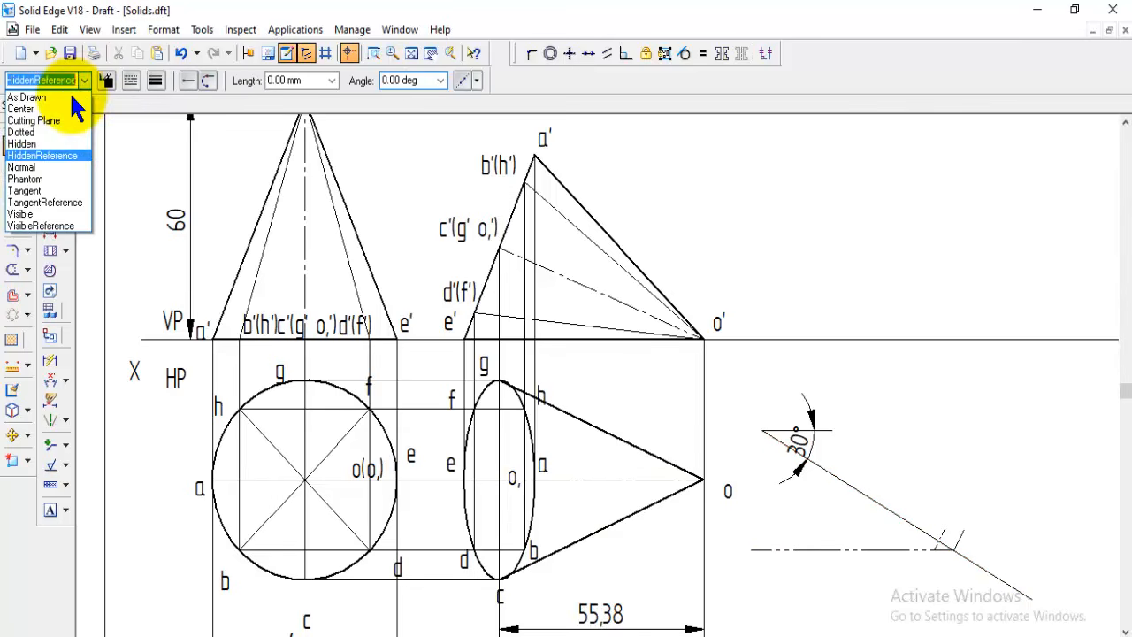
pyautogui.click(39, 168)
pyautogui.click(761, 431)
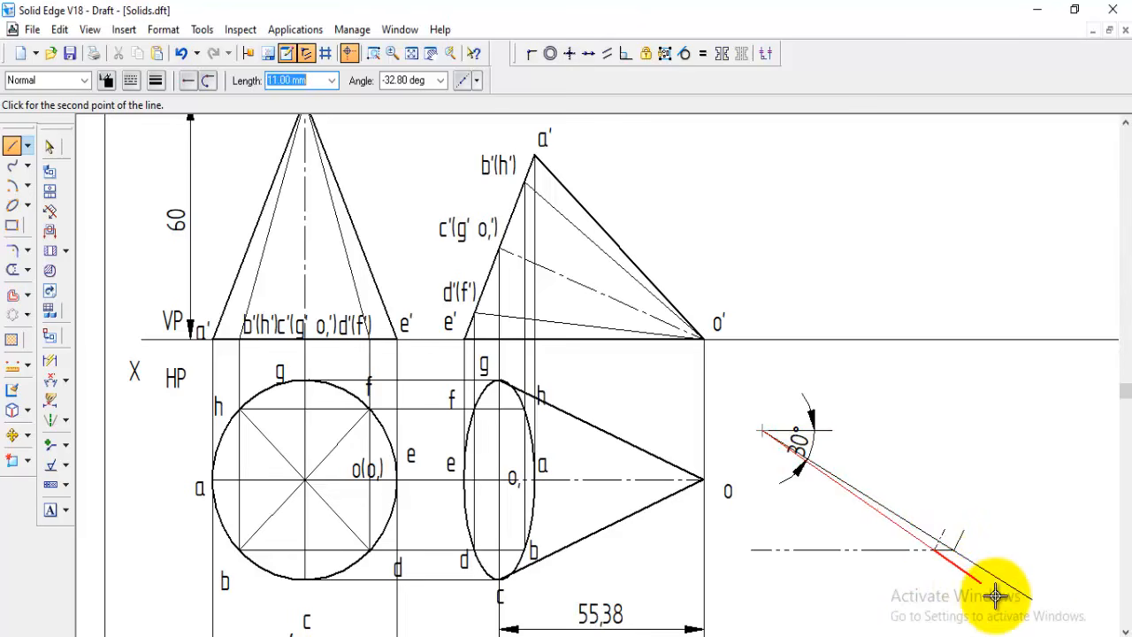
pyautogui.scroll(-3, 1040, 599)
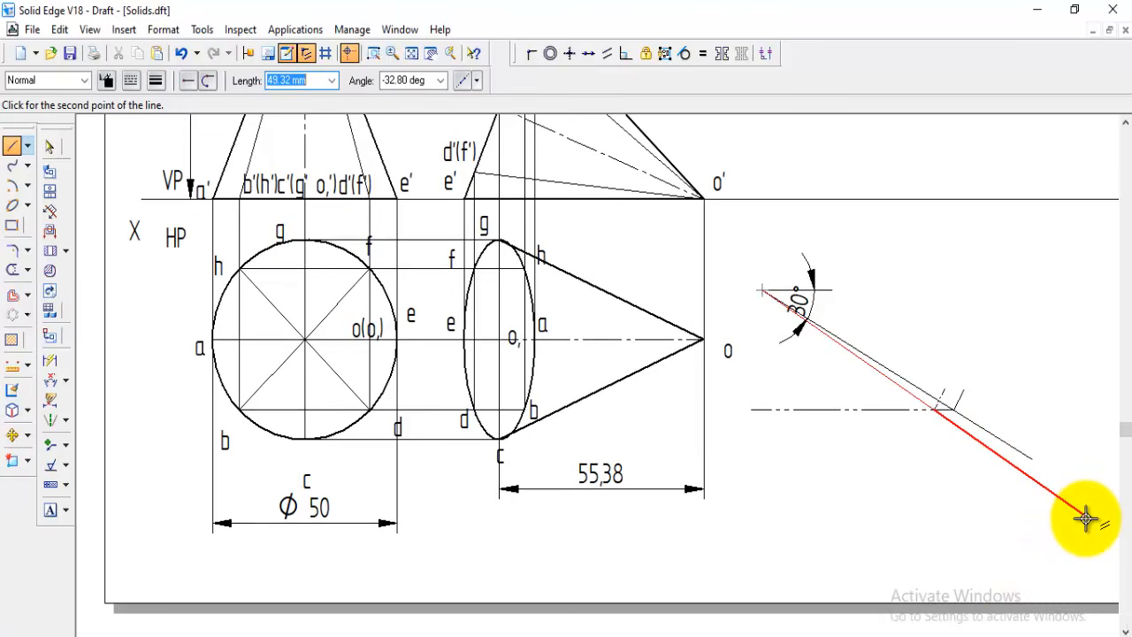
pyautogui.click(1087, 519)
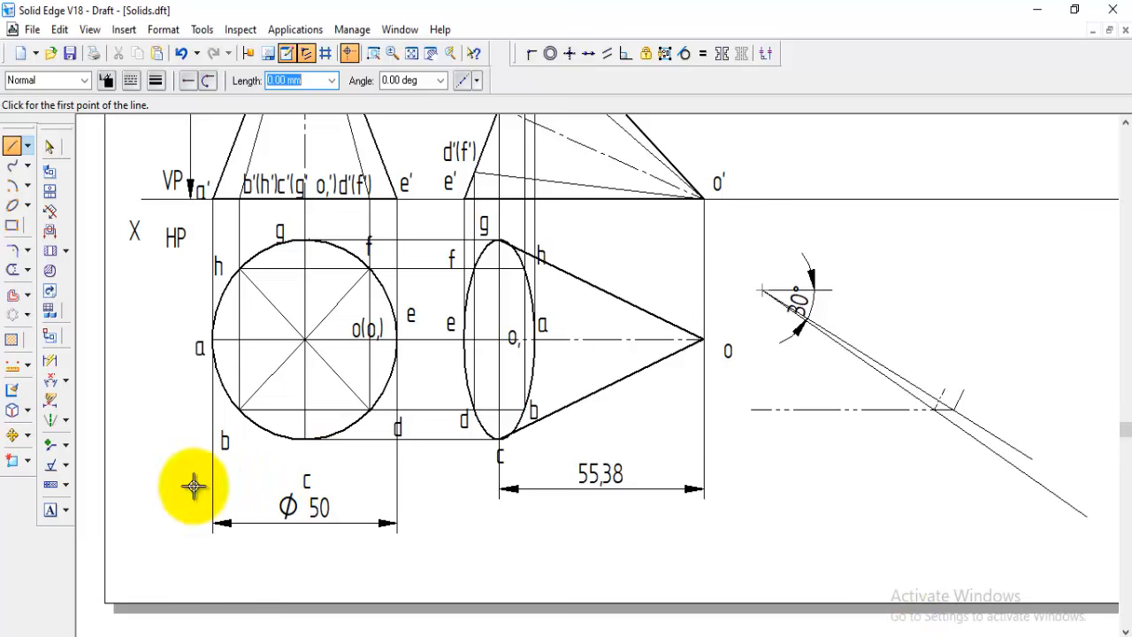
# Step: Add an angle dimension between the new inclined line and the short horizontal line, outside the 30° dimension
pyautogui.click(49, 379)
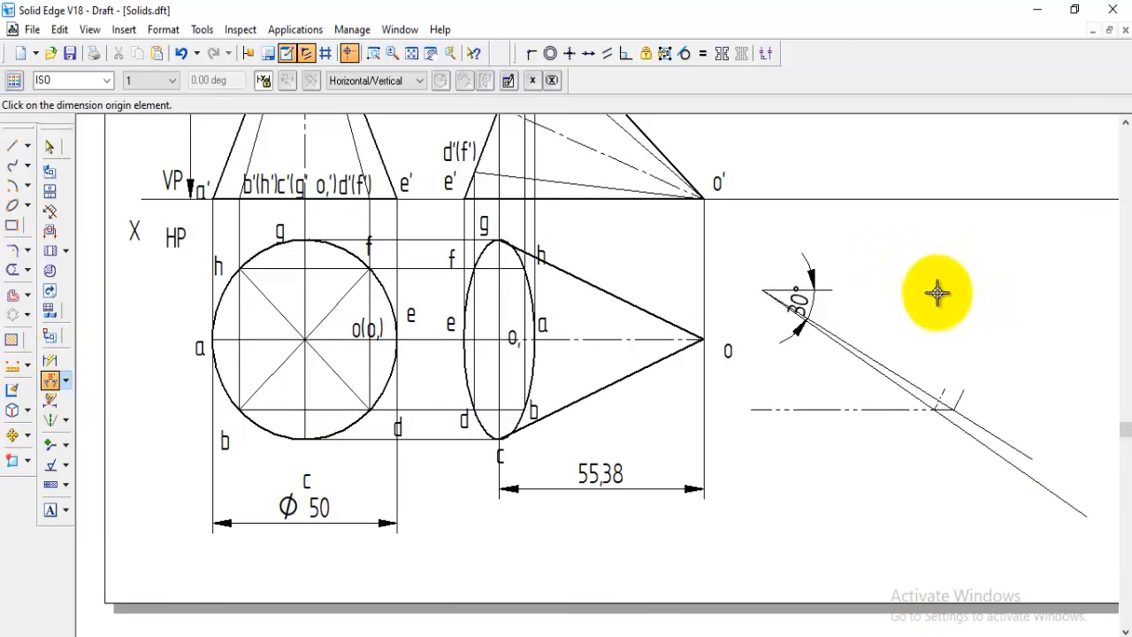
pyautogui.click(865, 362)
pyautogui.click(825, 291)
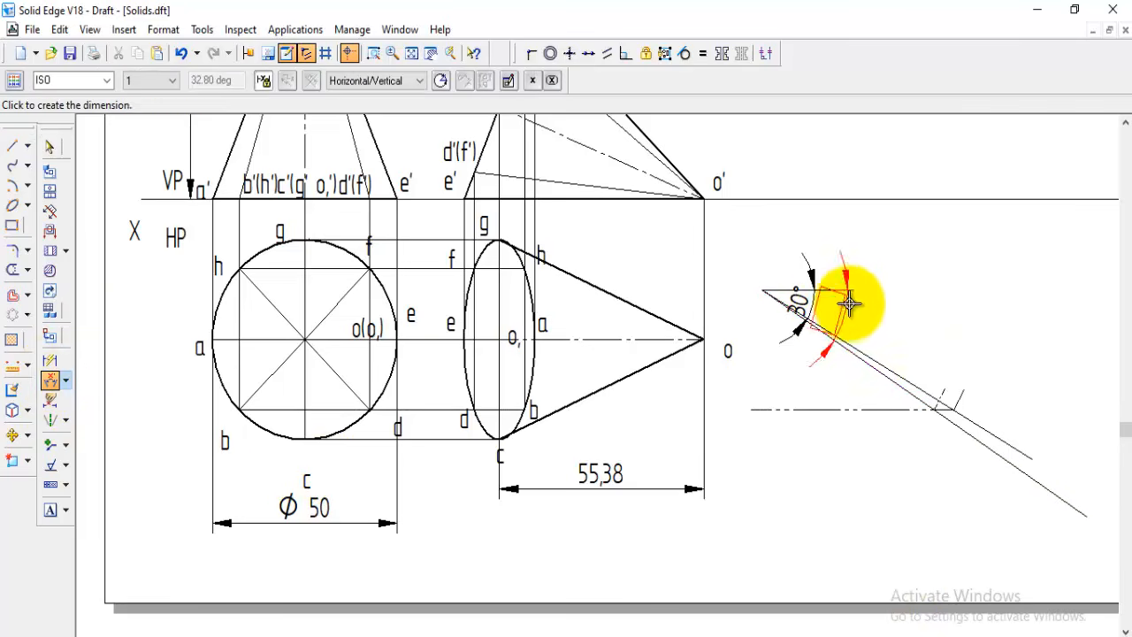
pyautogui.click(872, 313)
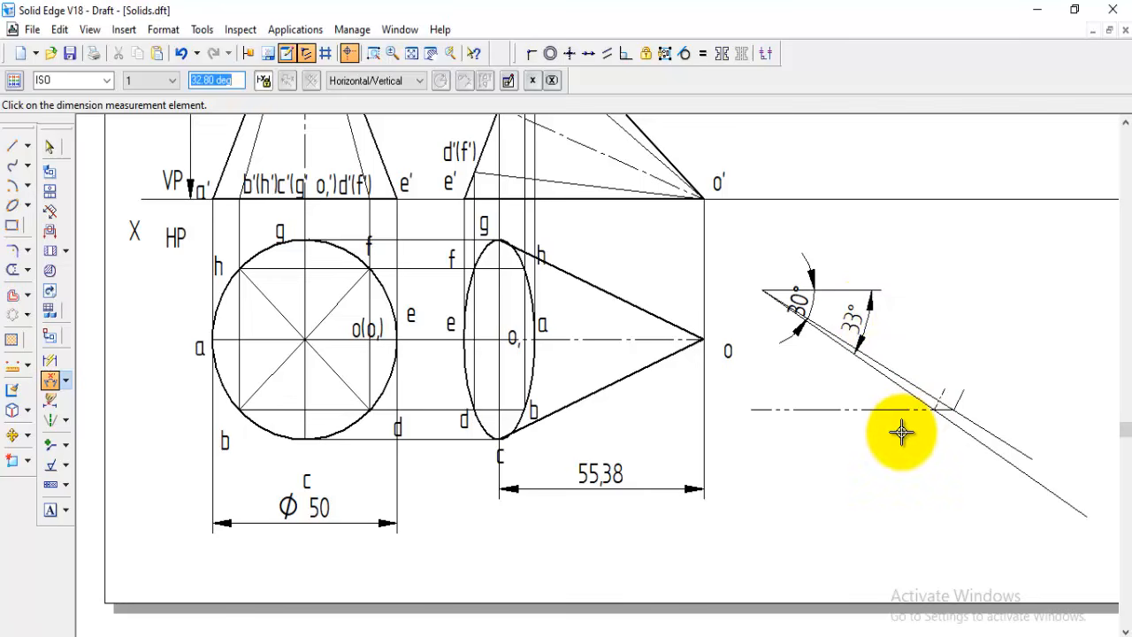
# Step: Review the whole sheet and frame the second views together with the inclined axis construction
pyautogui.scroll(1, 926, 380)
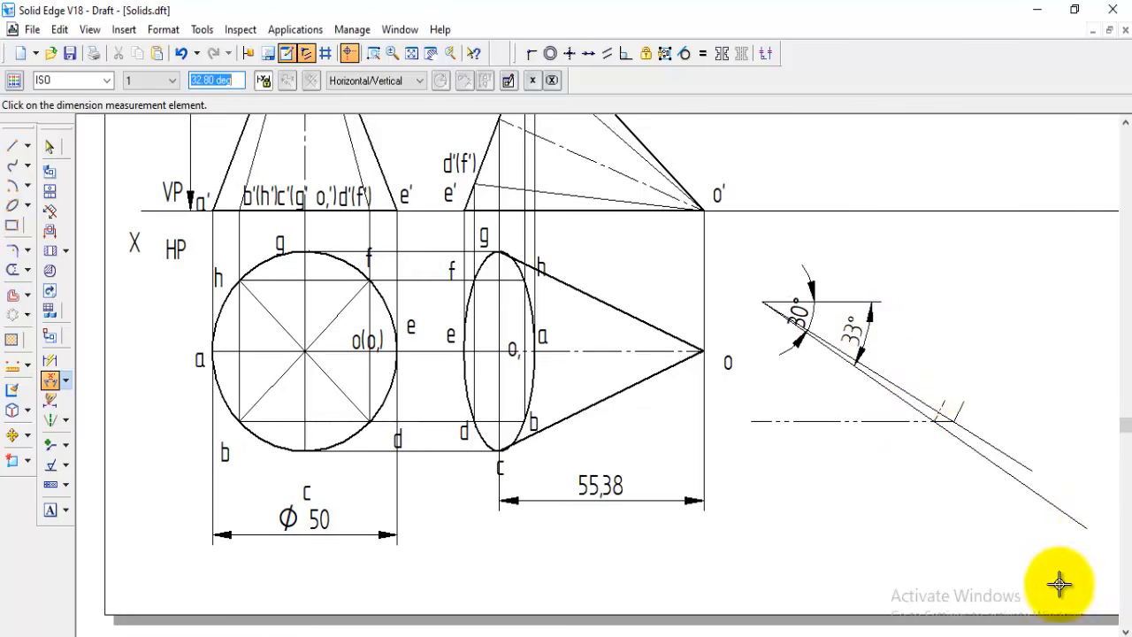
pyautogui.click(1113, 636)
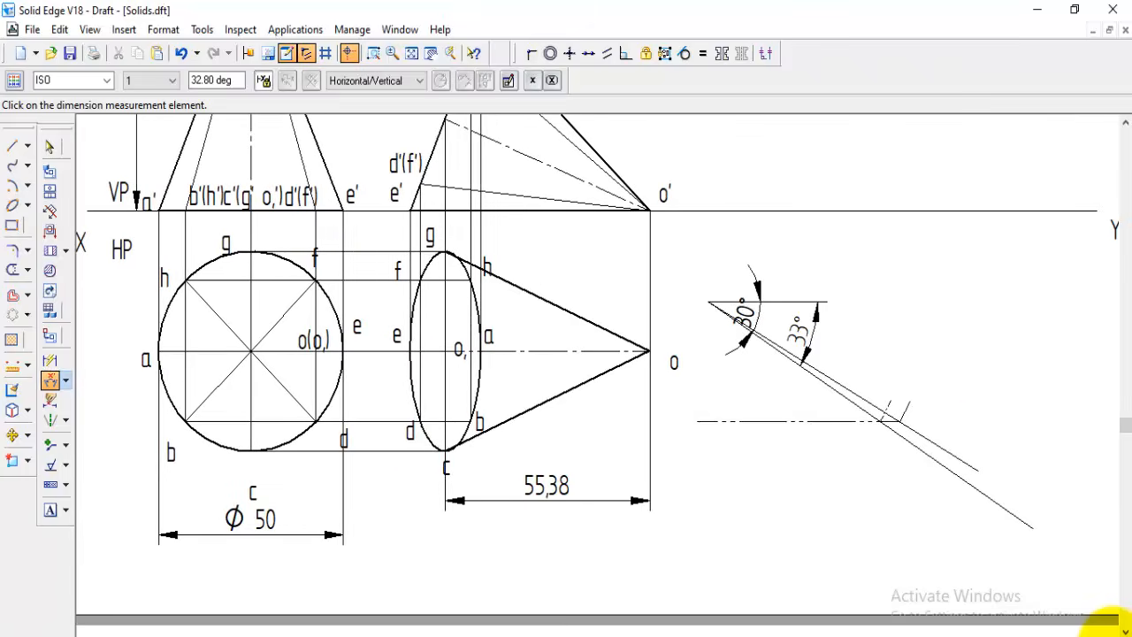
pyautogui.scroll(1, 815, 296)
pyautogui.click(412, 55)
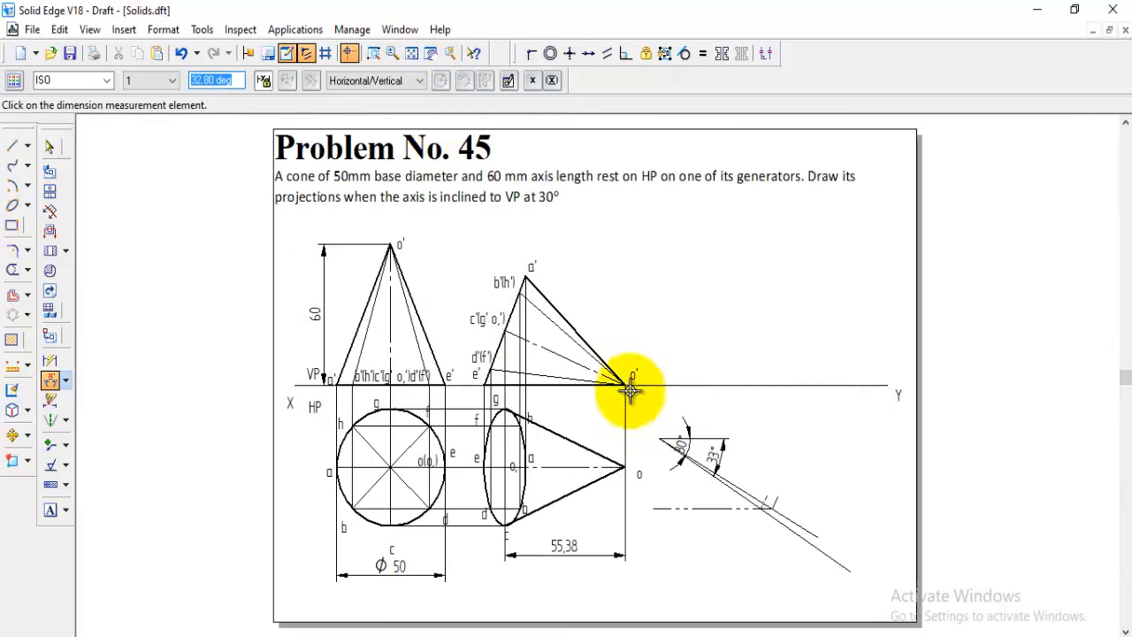
pyautogui.click(374, 53)
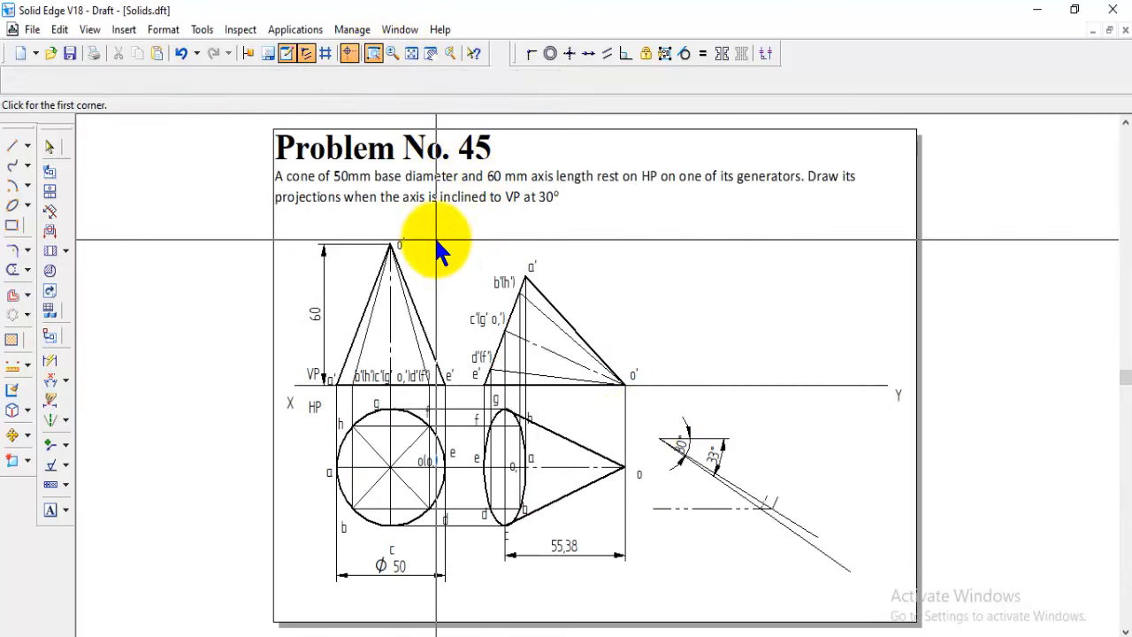
pyautogui.click(457, 258)
pyautogui.click(883, 575)
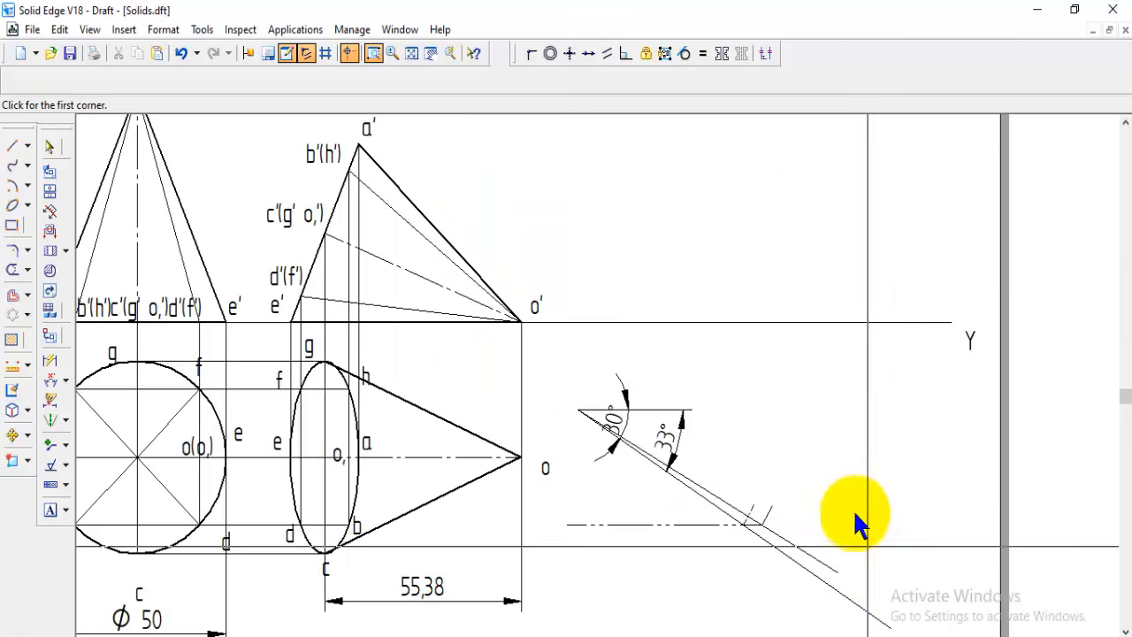
pyautogui.rightClick(881, 474)
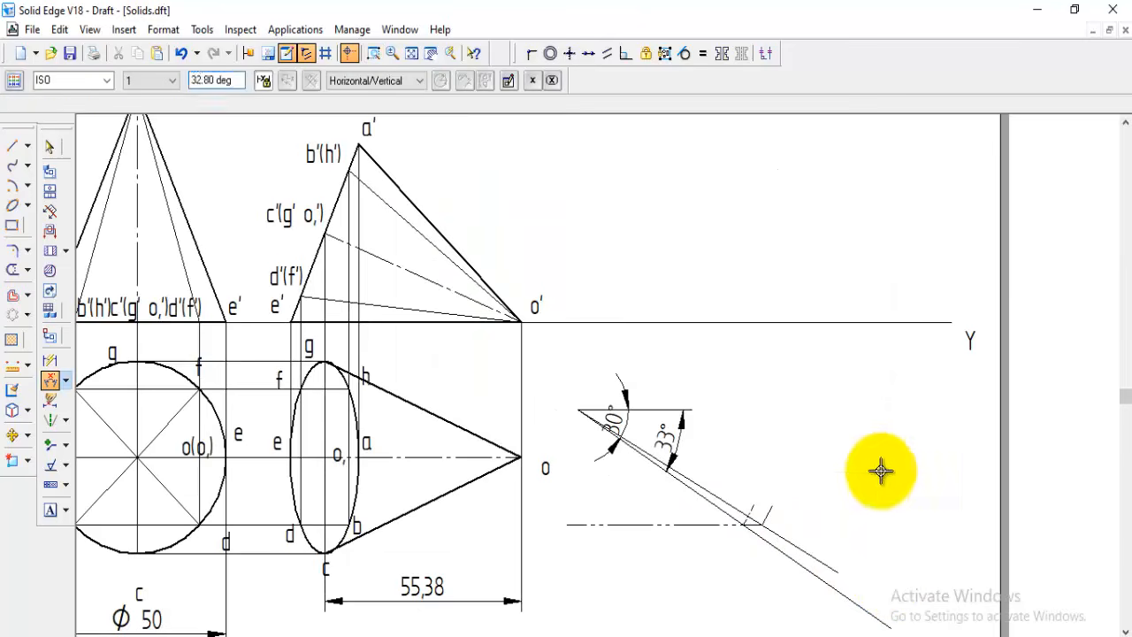
pyautogui.click(12, 436)
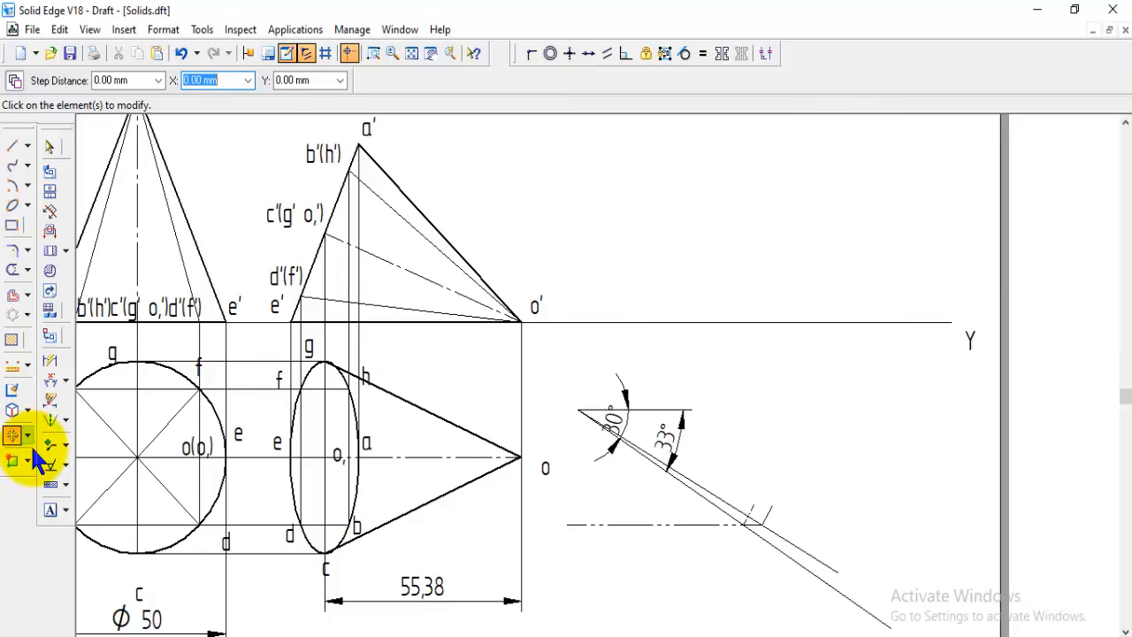
pyautogui.click(454, 426)
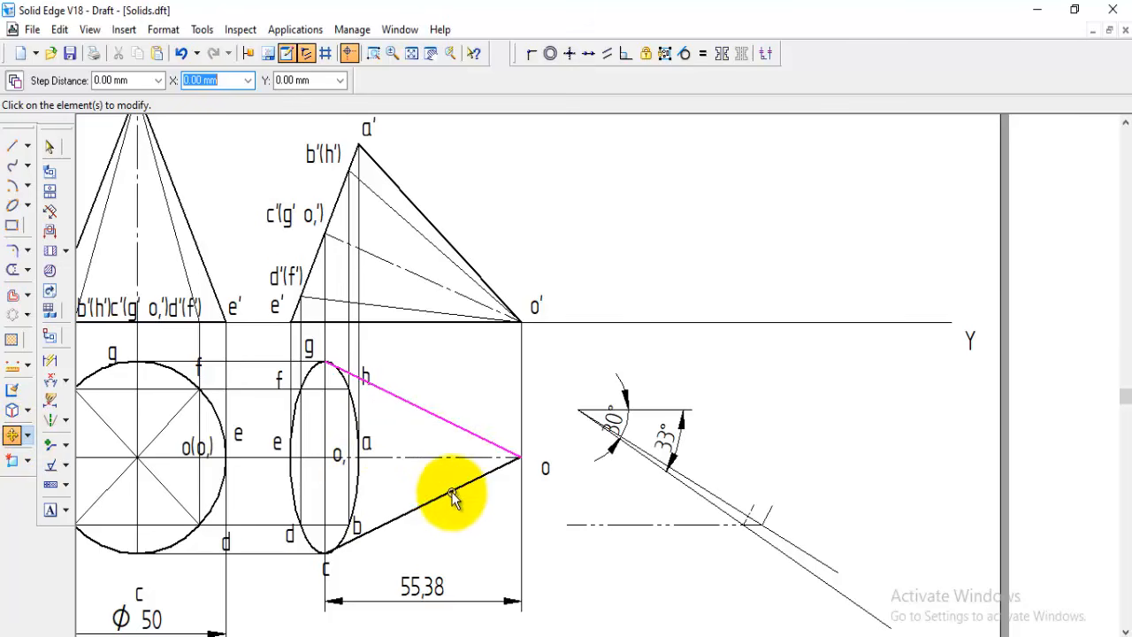
pyautogui.click(452, 496)
pyautogui.click(412, 456)
pyautogui.click(358, 478)
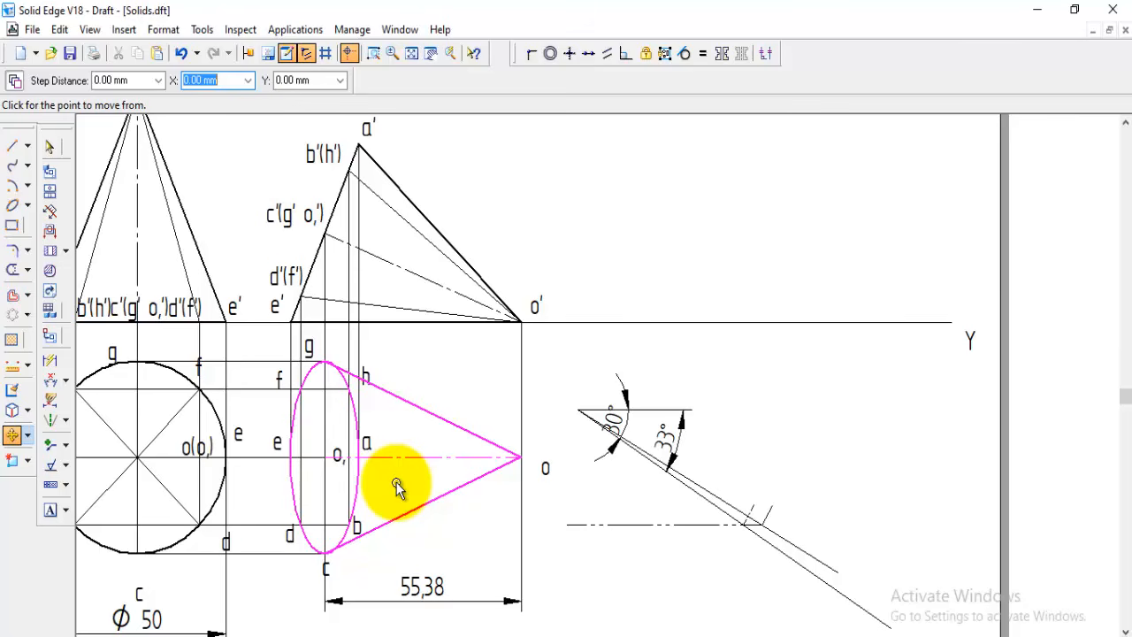
pyautogui.press('Escape')
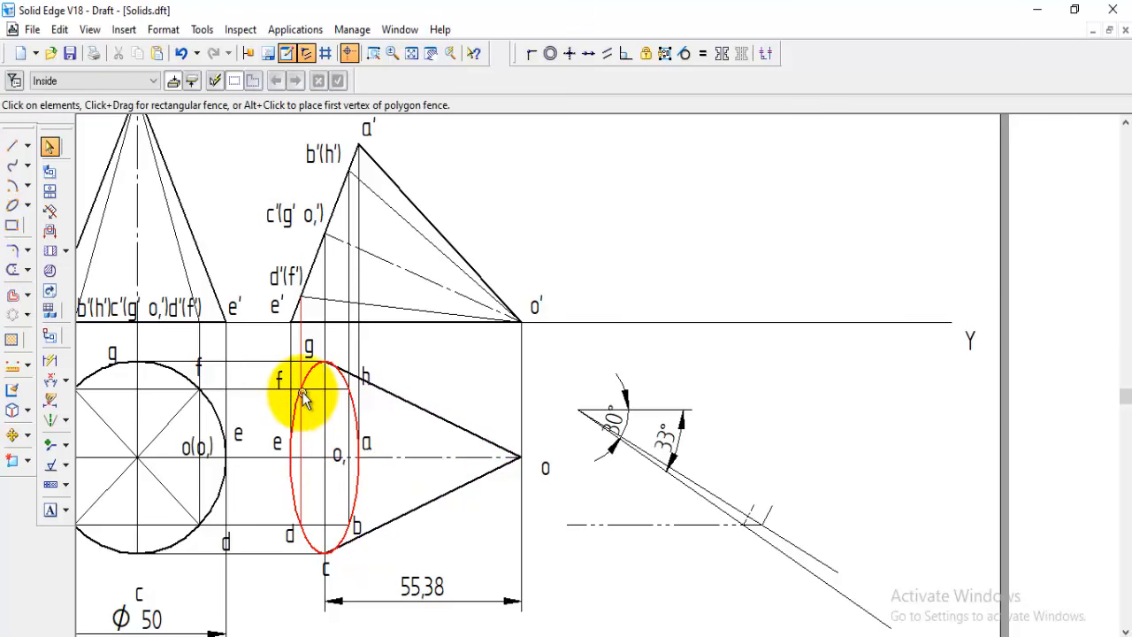
# Step: Draw Normal-style lines across the second top view's ellipse joining f to b, h to d and g to c
pyautogui.click(14, 147)
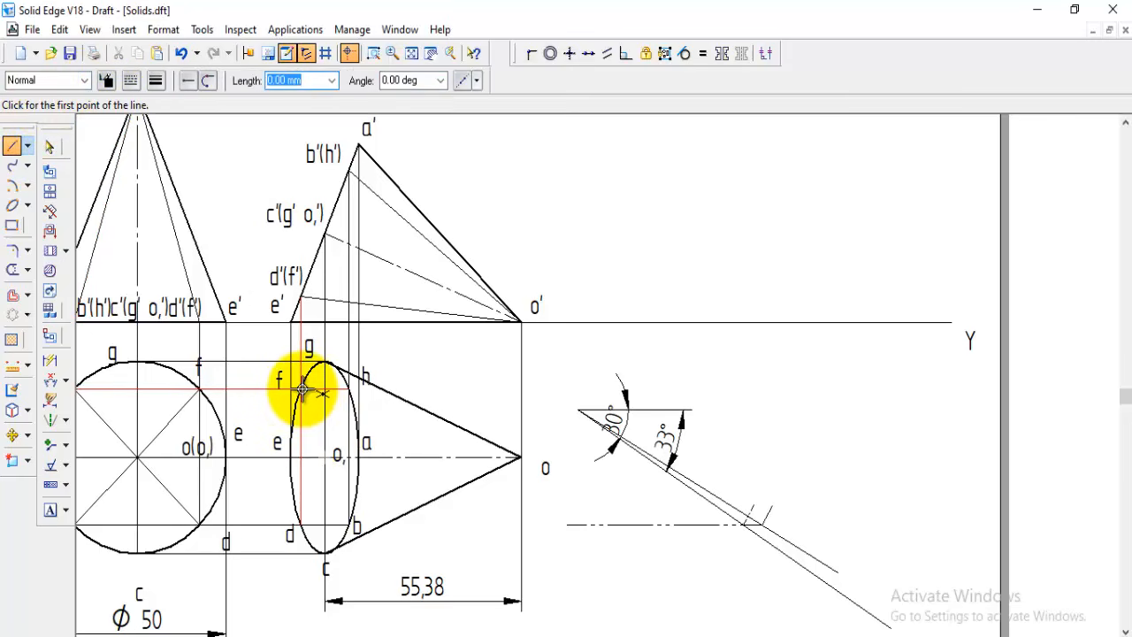
pyautogui.click(353, 527)
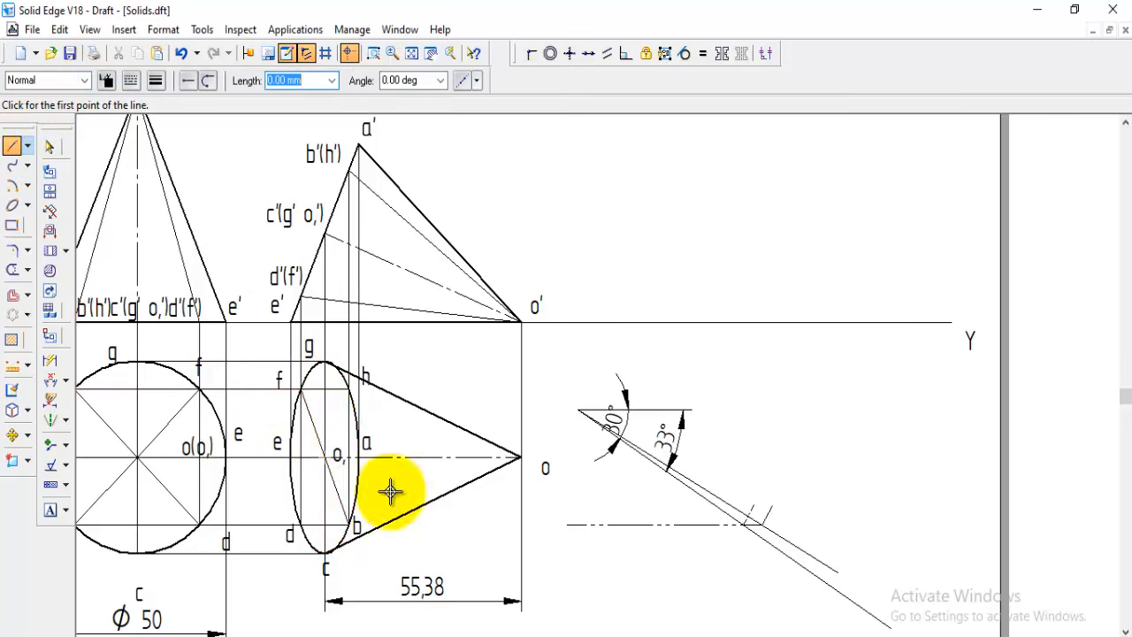
pyautogui.click(347, 389)
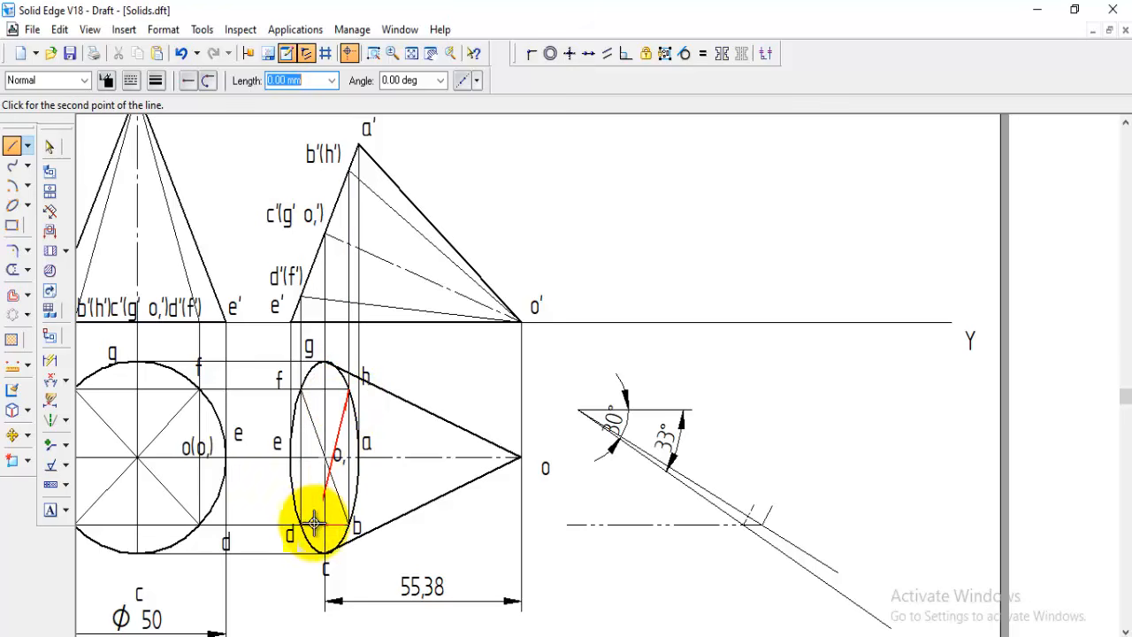
pyautogui.click(303, 528)
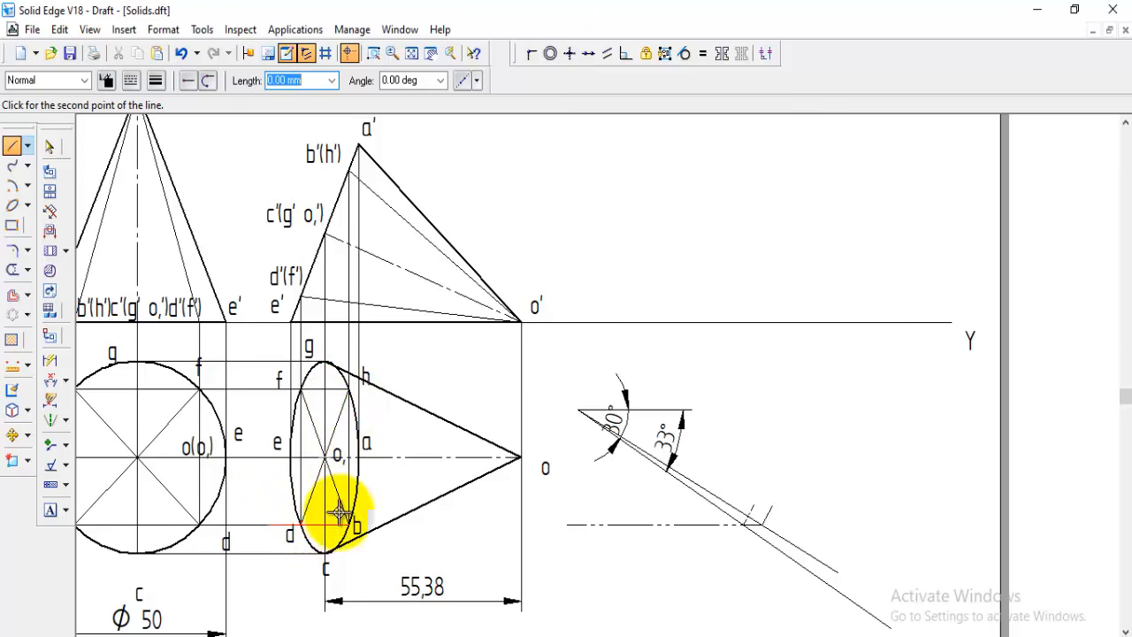
pyautogui.click(325, 359)
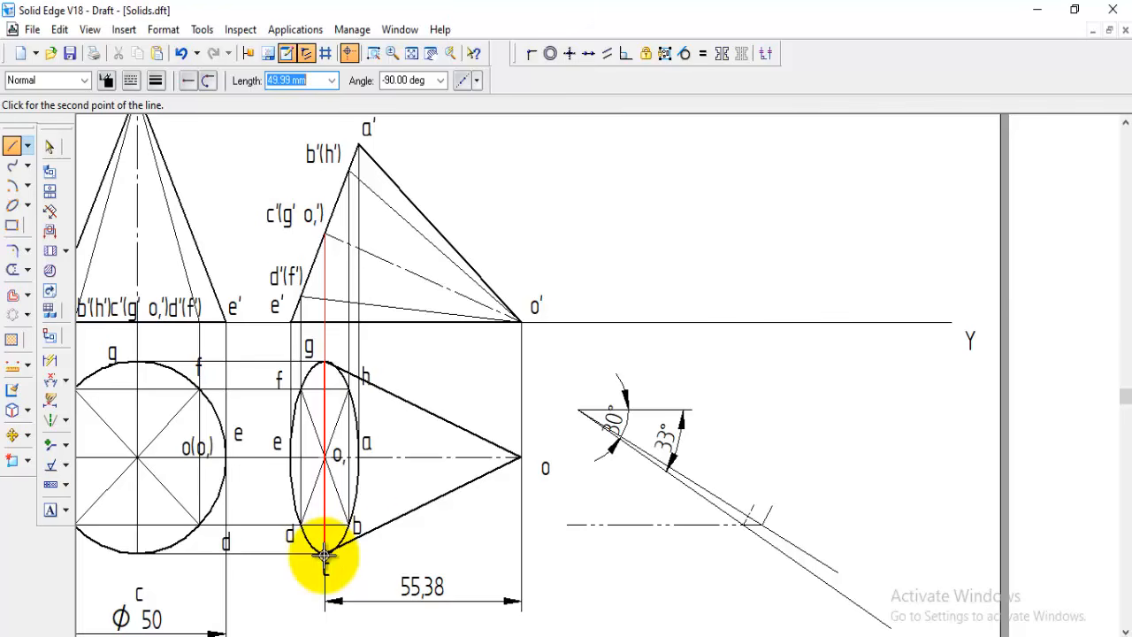
pyautogui.click(325, 555)
pyautogui.rightClick(411, 546)
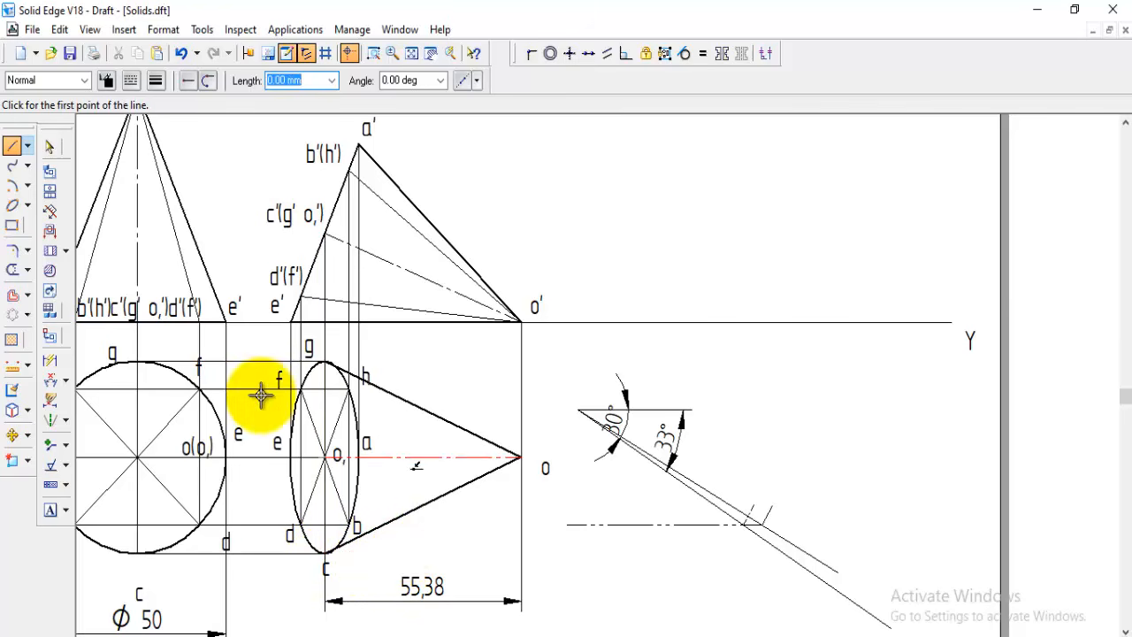
# Step: Copy the second top view's generators, axis, ellipse and inner diameter lines, placing the copy's apex on the 33° inclined line
pyautogui.click(13, 435)
pyautogui.click(414, 406)
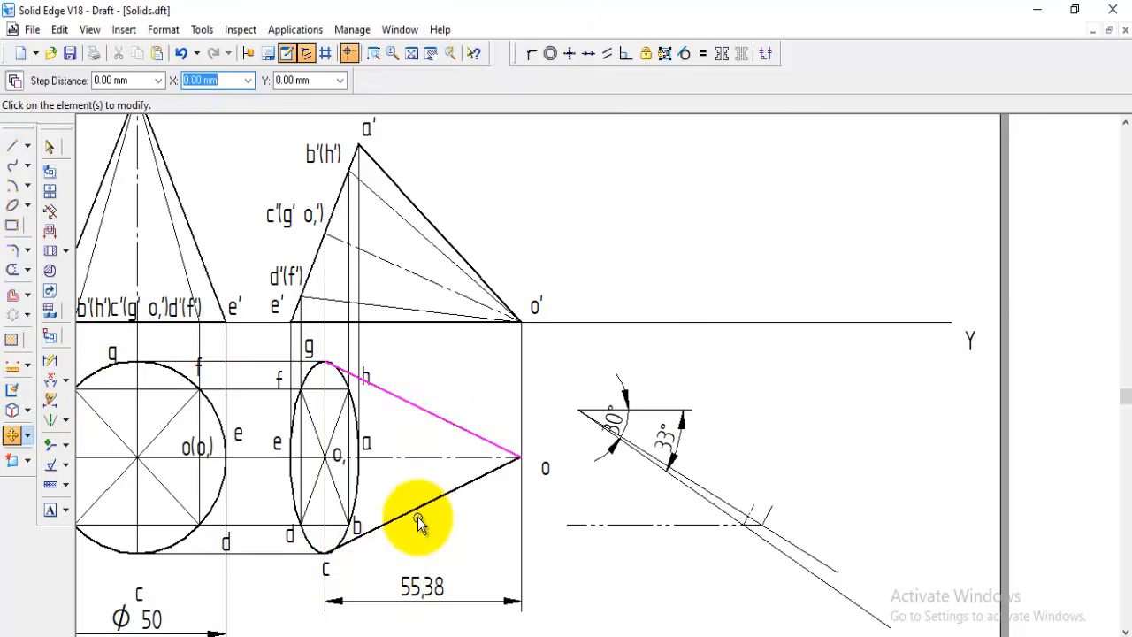
pyautogui.click(419, 458)
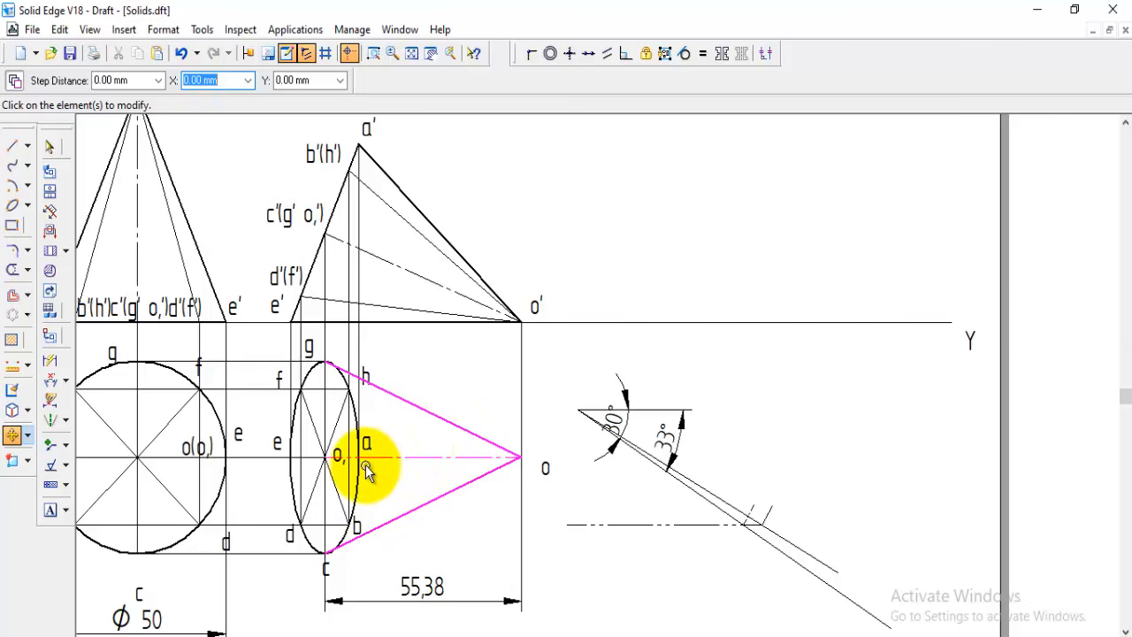
pyautogui.click(359, 473)
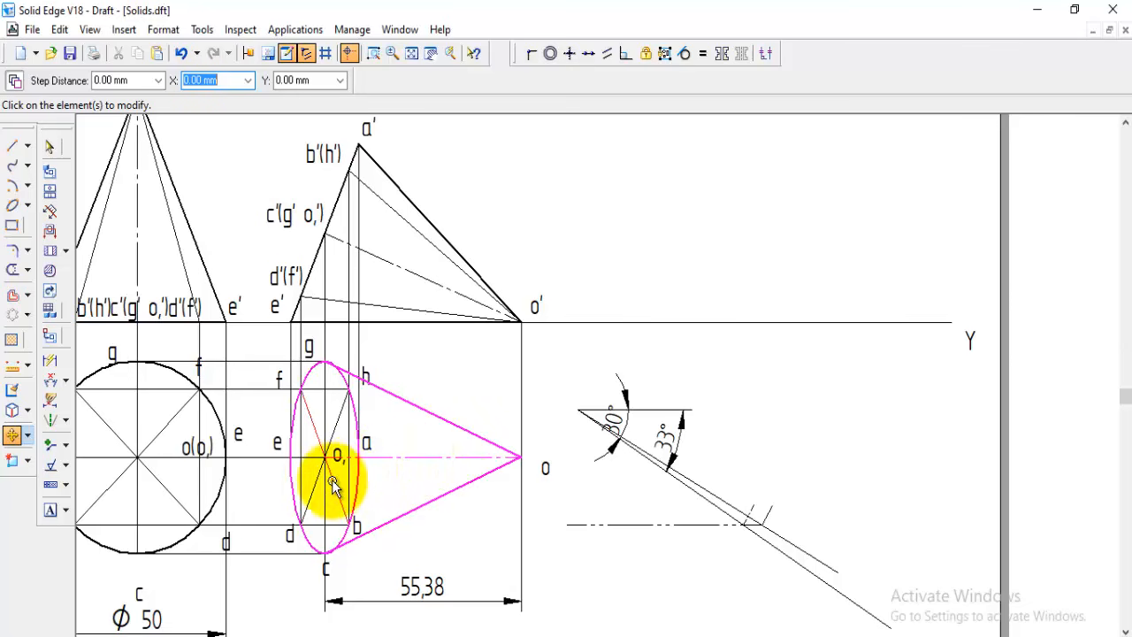
pyautogui.click(333, 482)
pyautogui.click(315, 485)
pyautogui.click(324, 500)
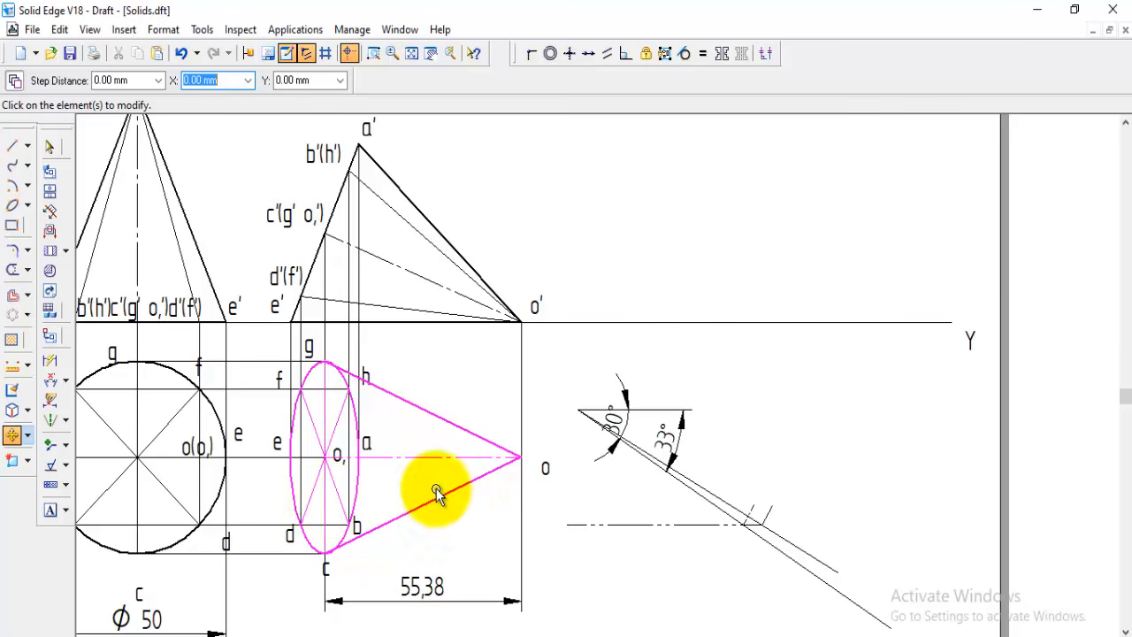
pyautogui.rightClick(371, 497)
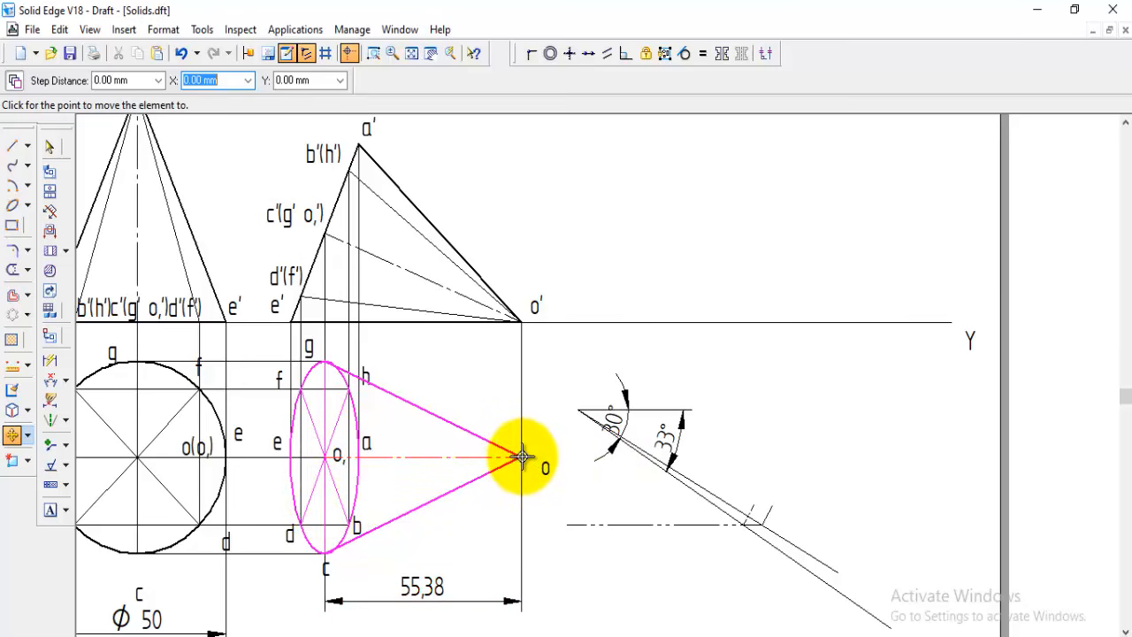
pyautogui.click(690, 487)
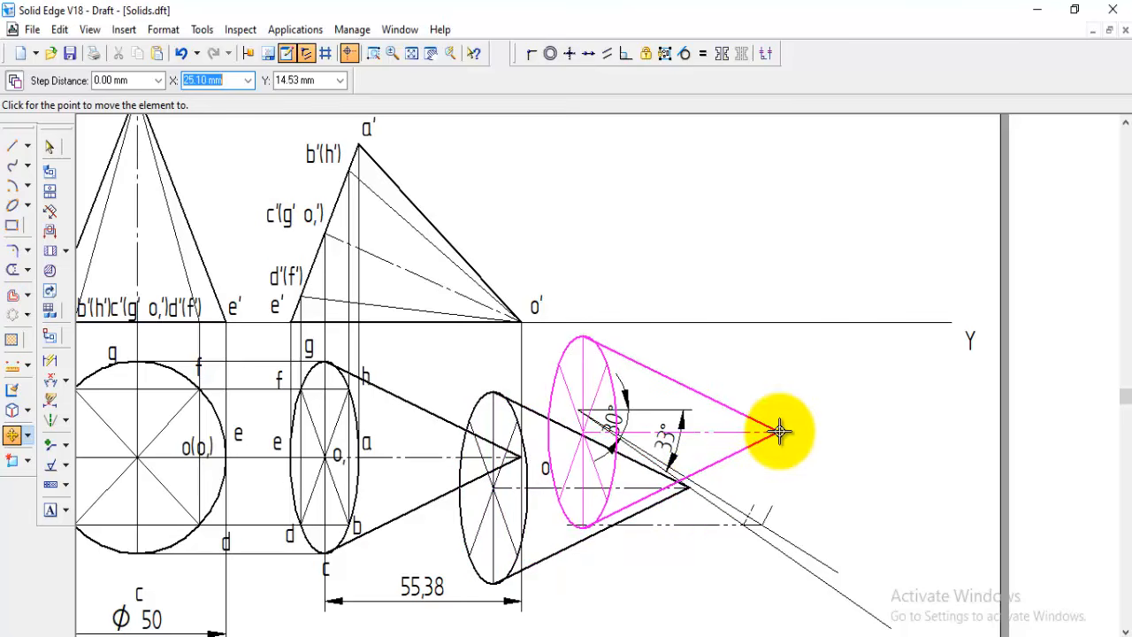
pyautogui.press('Escape')
# Step: Rotate the copied top view about its apex by about 147°, aligning its axis with the 33° line and its base pointing away from VP
pyautogui.scroll(-2, 814, 407)
pyautogui.scroll(-1, 809, 415)
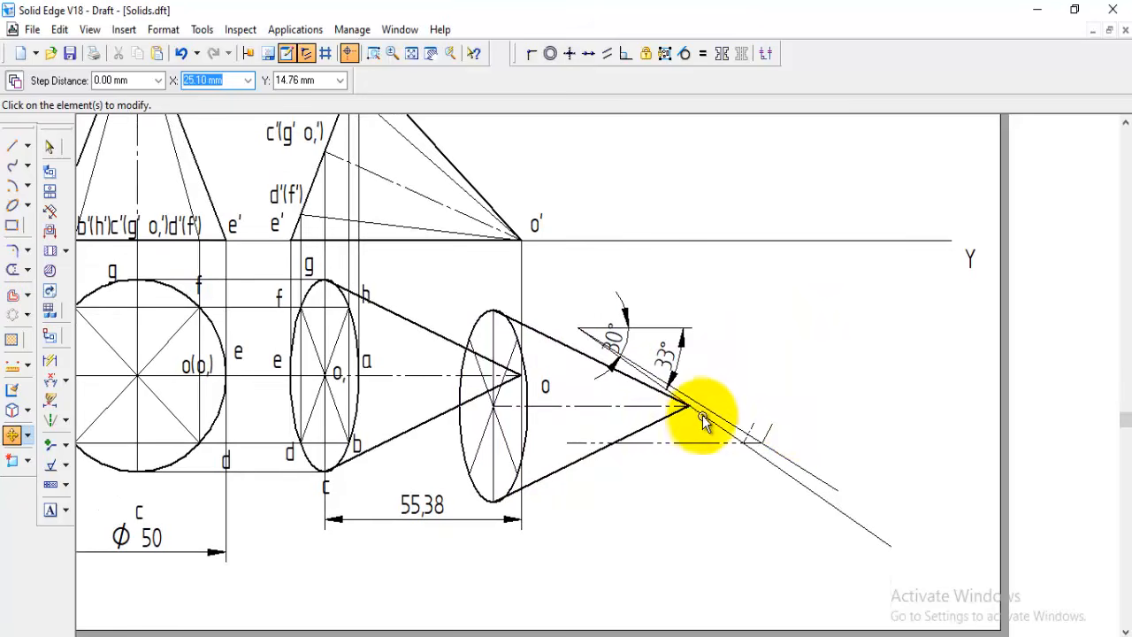
pyautogui.scroll(-1, 770, 489)
pyautogui.scroll(-1, 770, 490)
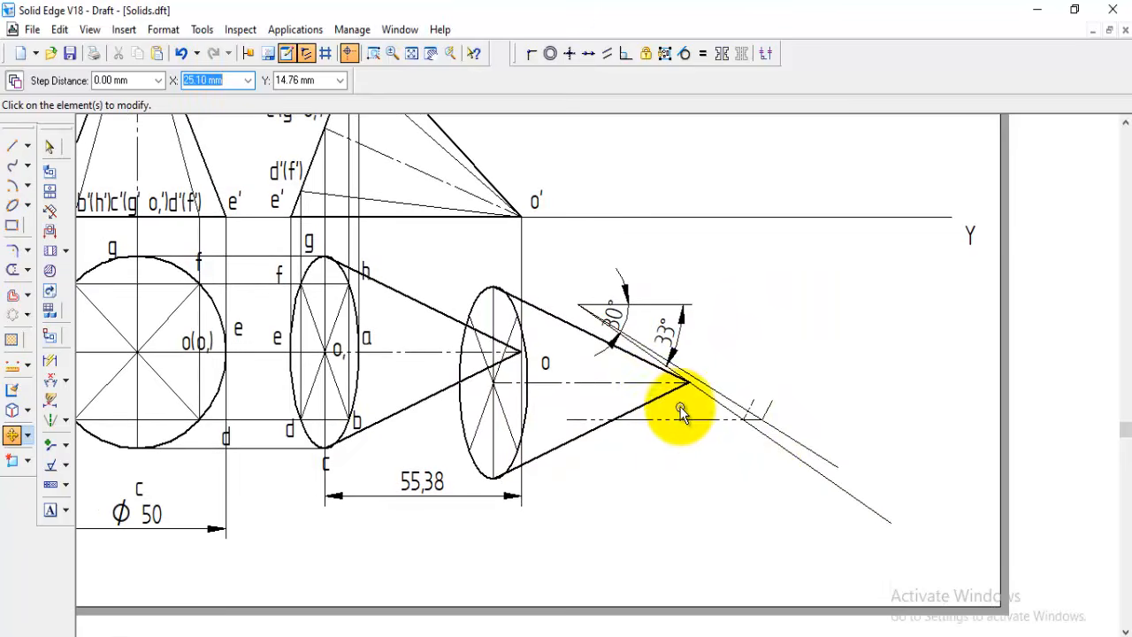
pyautogui.click(28, 437)
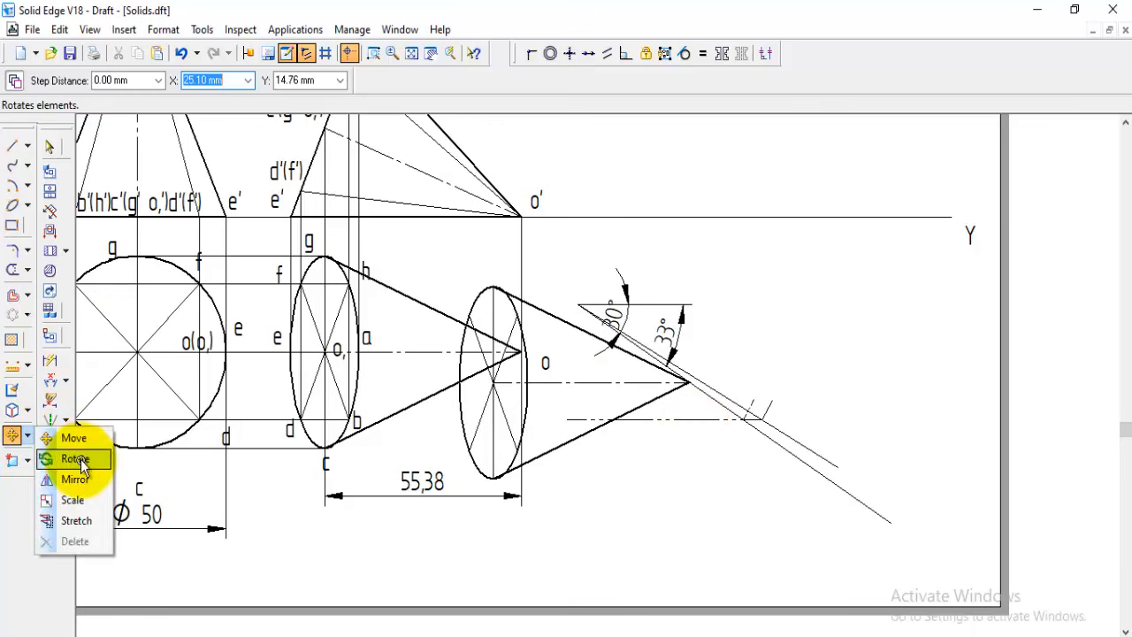
pyautogui.click(73, 458)
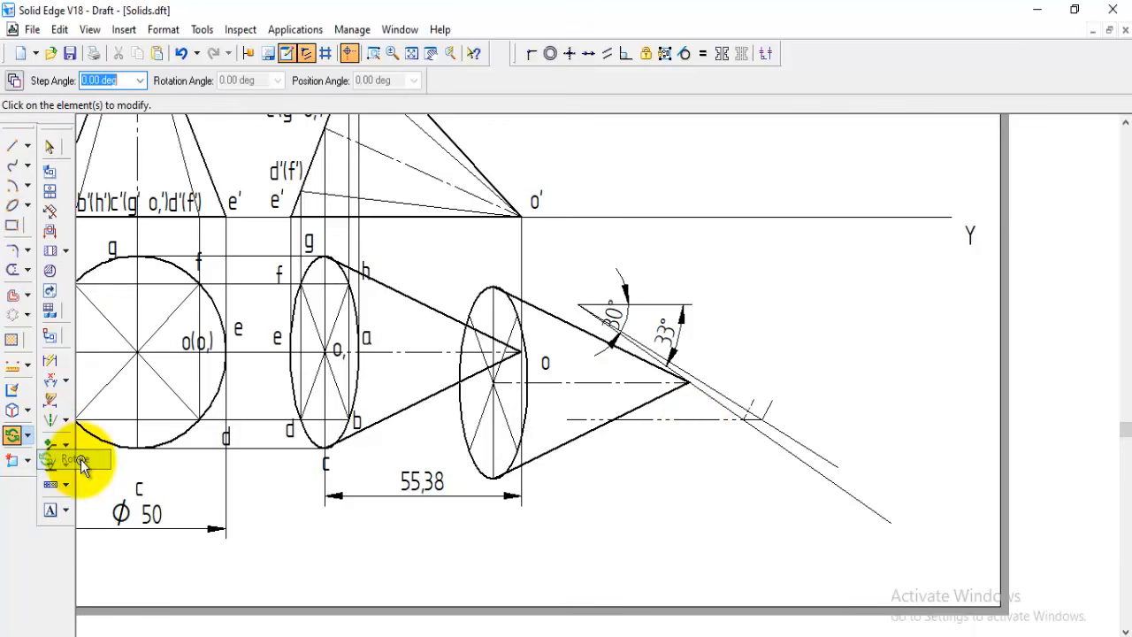
pyautogui.click(564, 321)
pyautogui.click(550, 454)
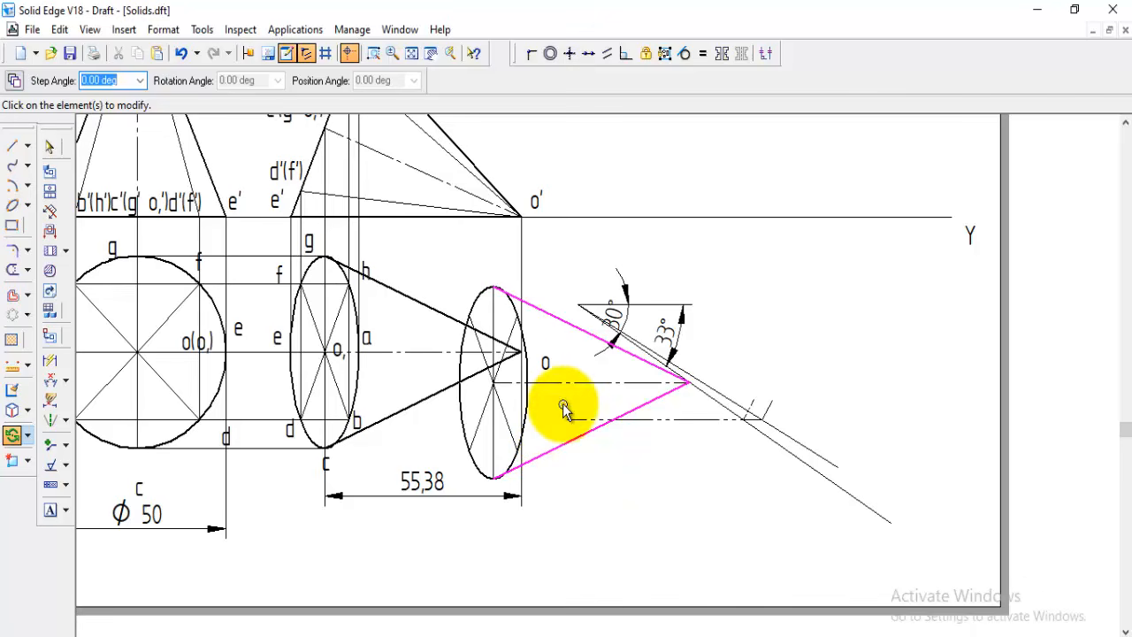
pyautogui.click(492, 432)
pyautogui.click(480, 427)
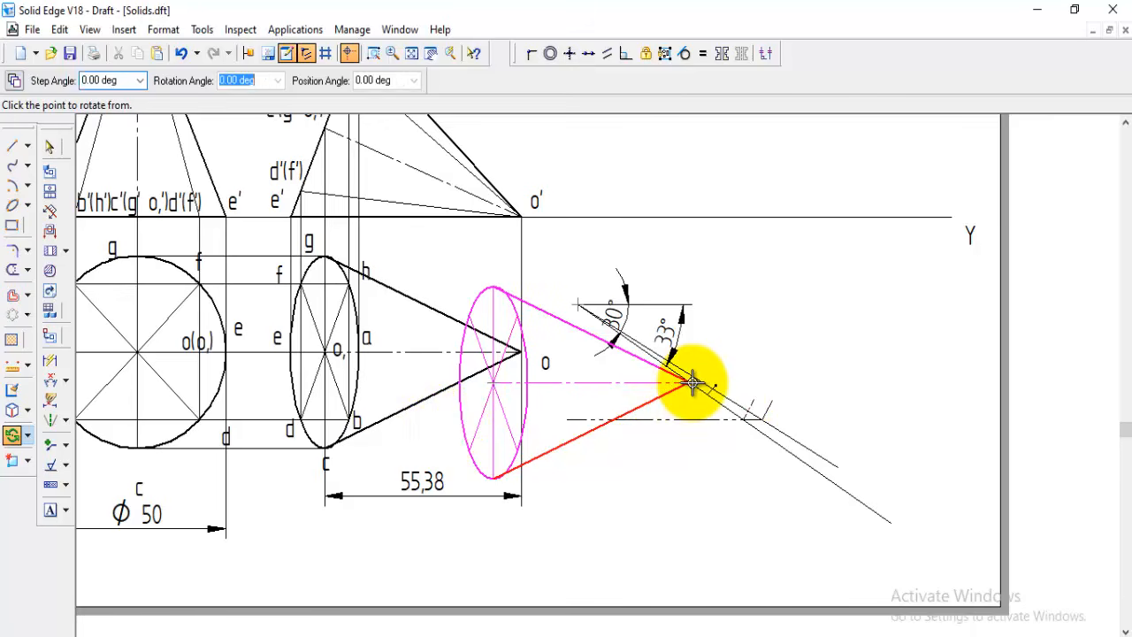
pyautogui.click(492, 382)
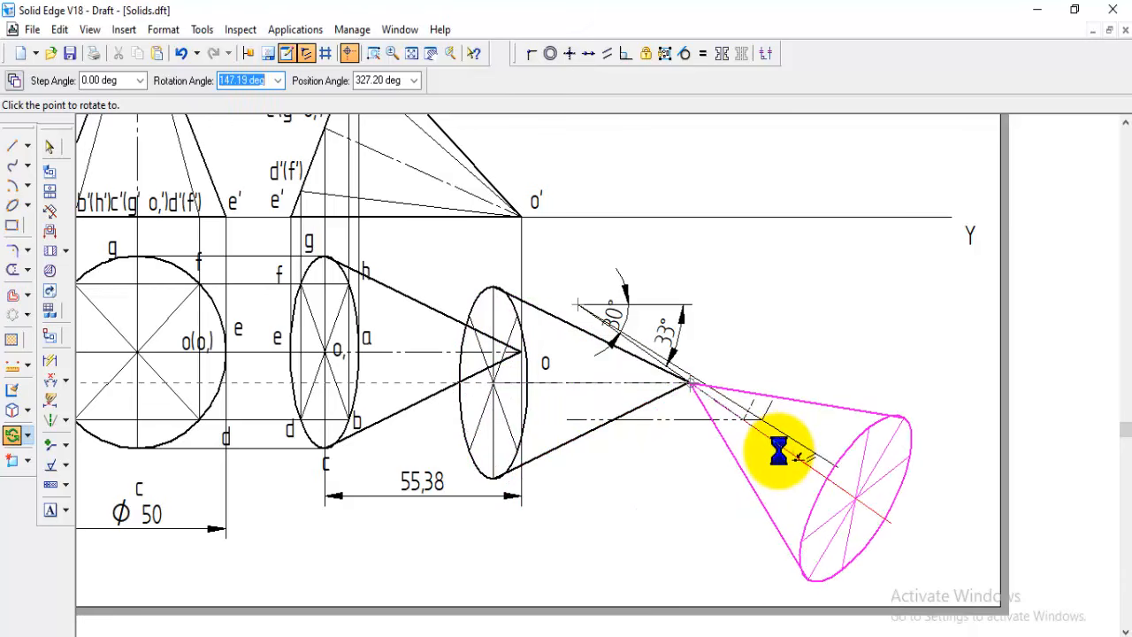
pyautogui.click(778, 451)
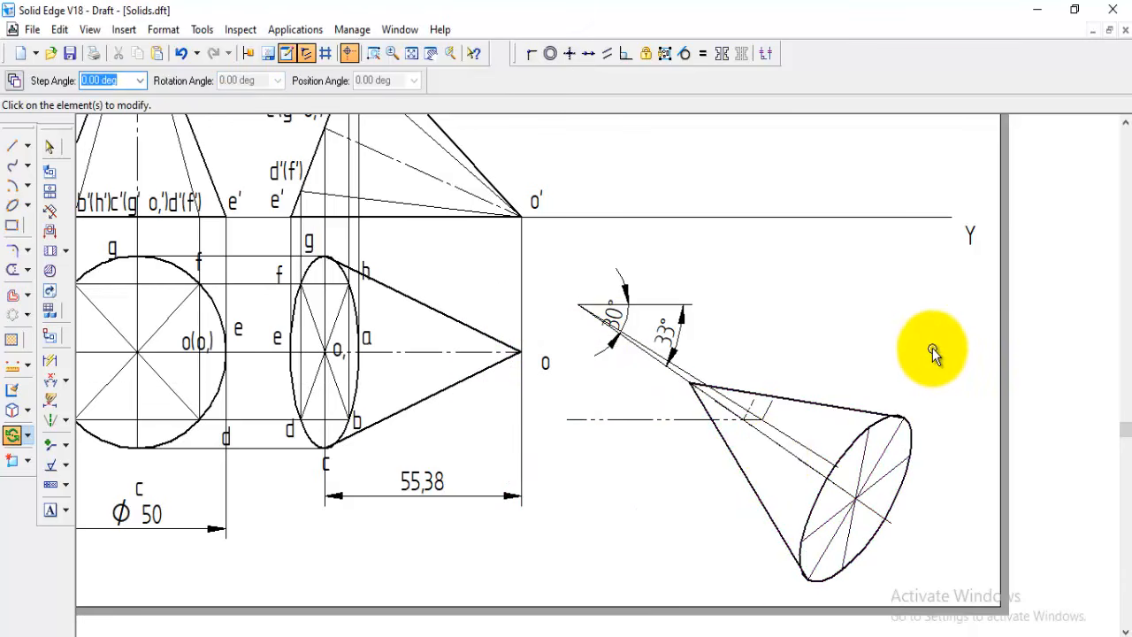
# Step: Copy labels o and a from the second top view to the rotated cone's apex and the base ellipse's near side on the axis
pyautogui.scroll(-1, 907, 333)
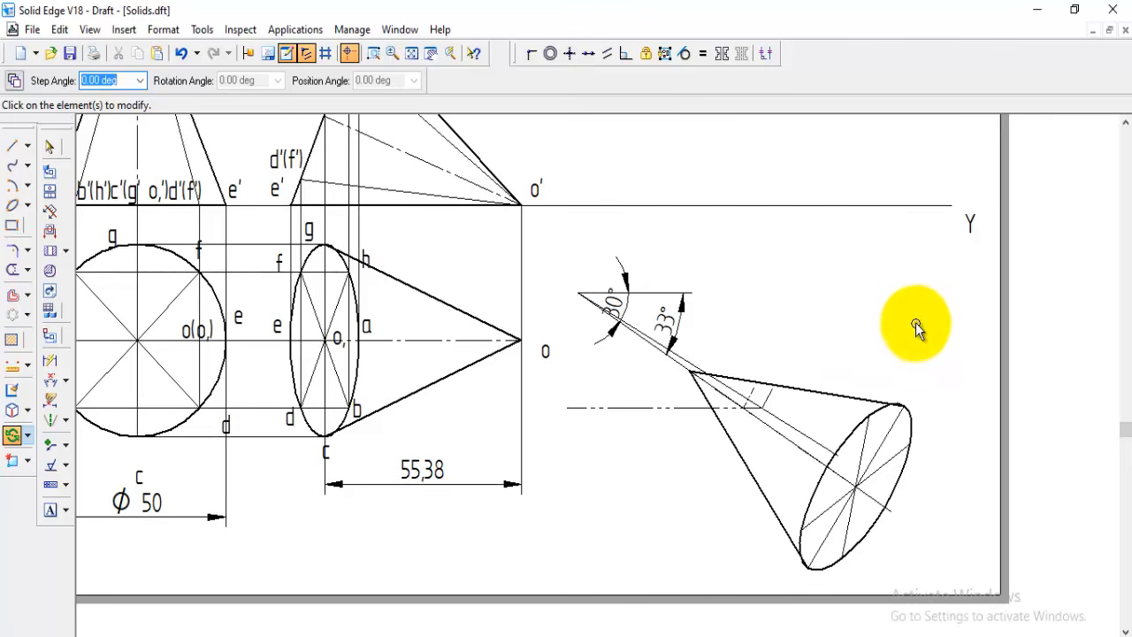
pyautogui.click(28, 435)
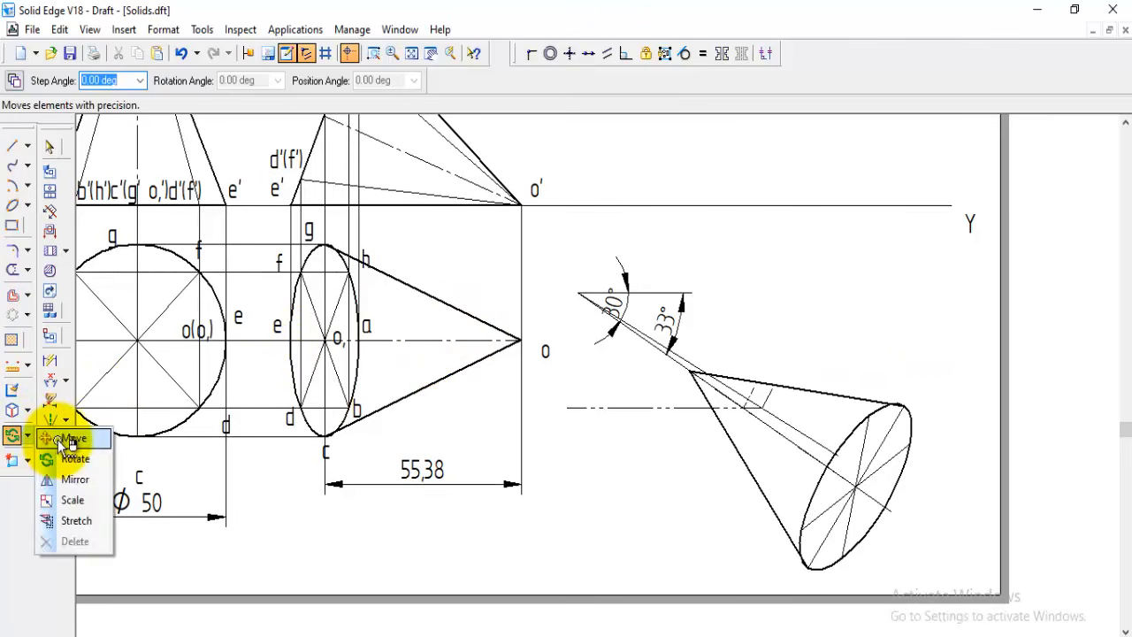
pyautogui.click(71, 440)
pyautogui.click(543, 354)
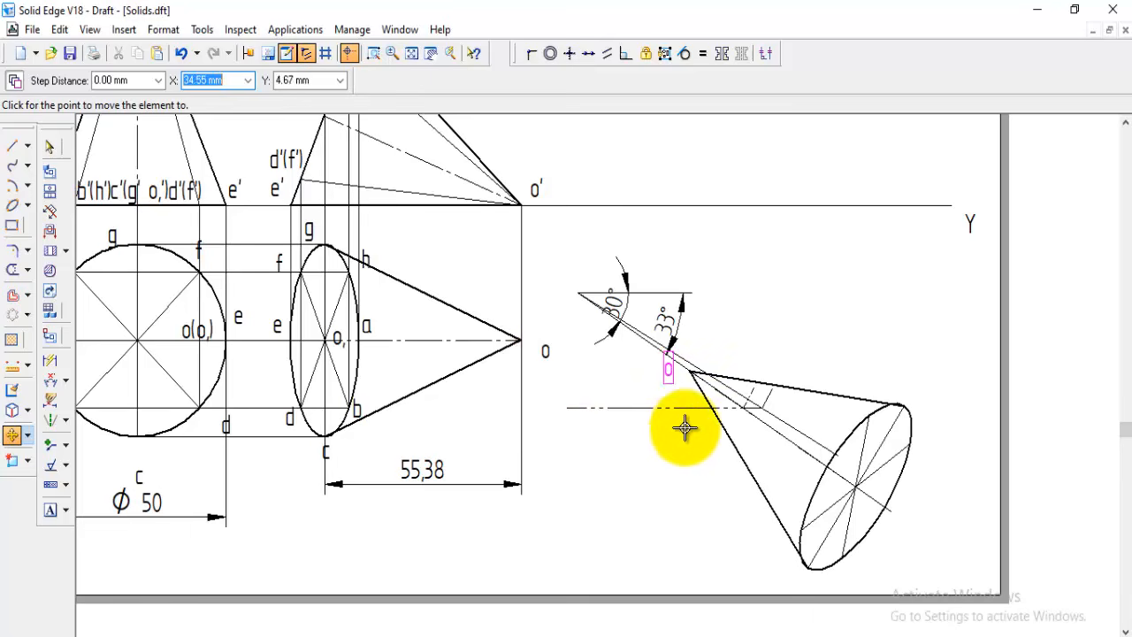
pyautogui.click(670, 435)
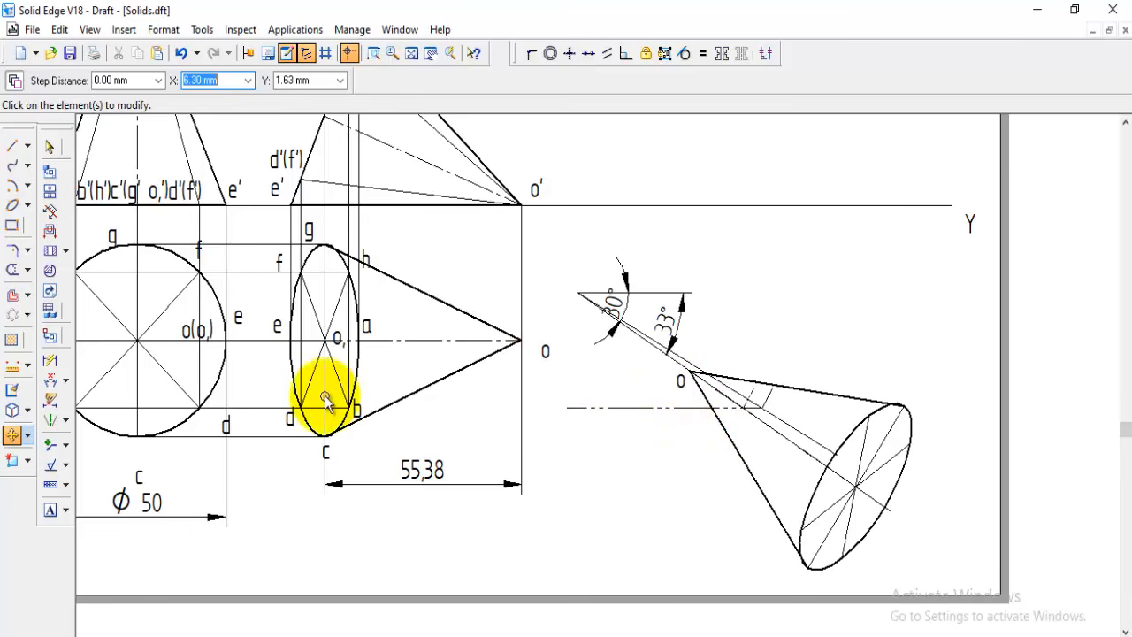
pyautogui.click(370, 329)
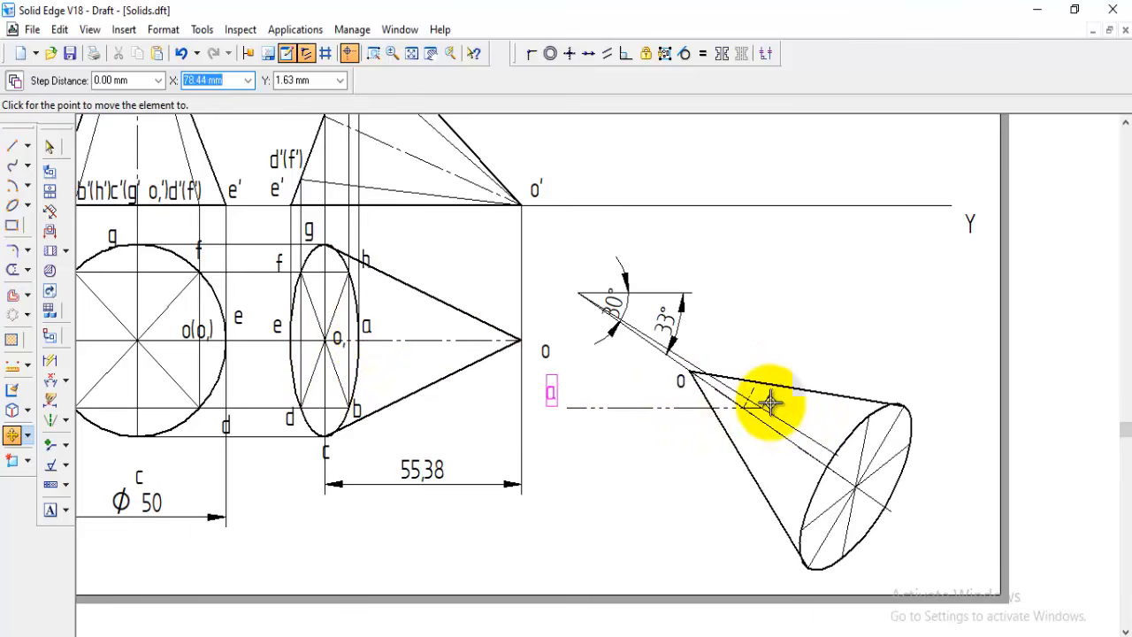
pyautogui.click(812, 455)
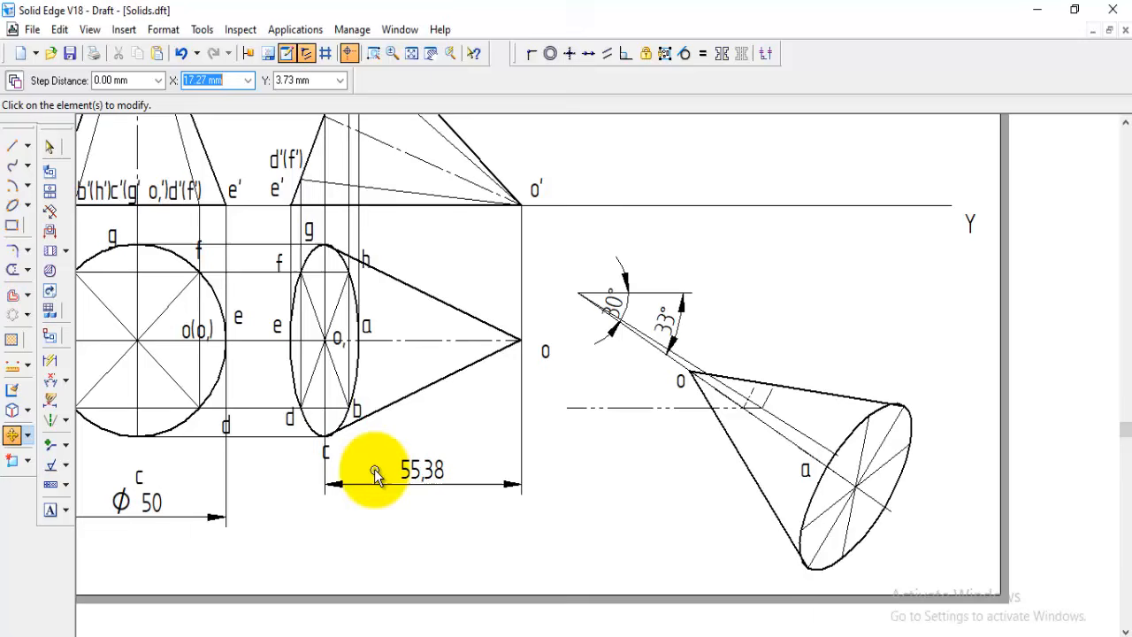
# Step: Copy labels b, c and d from the second top view to the corresponding points around the rotated base ellipse
pyautogui.click(359, 413)
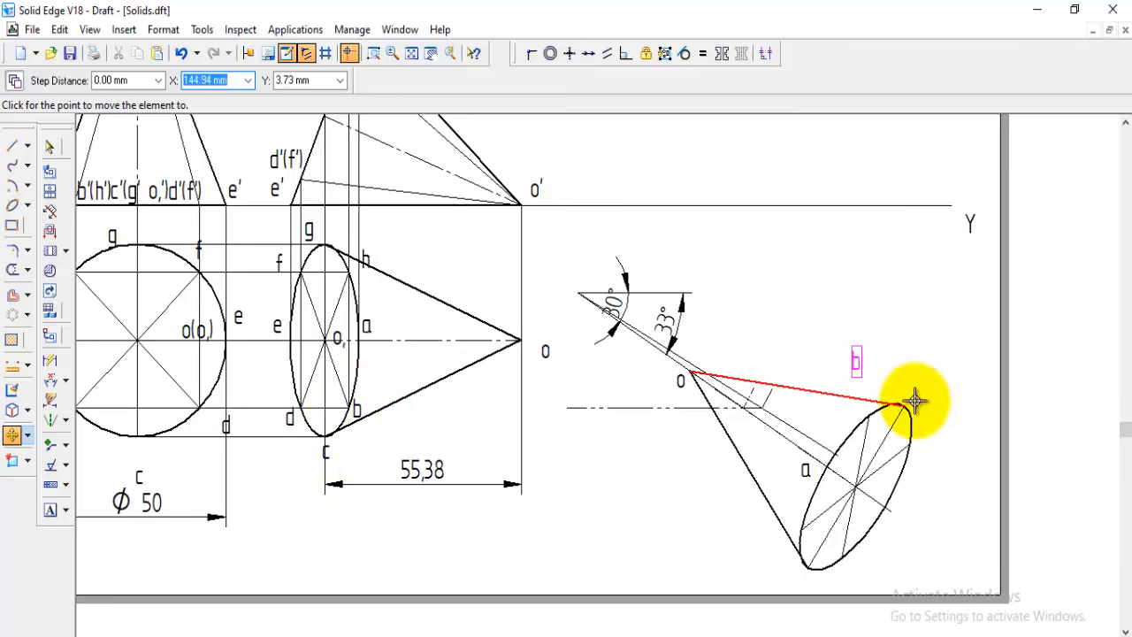
pyautogui.click(877, 456)
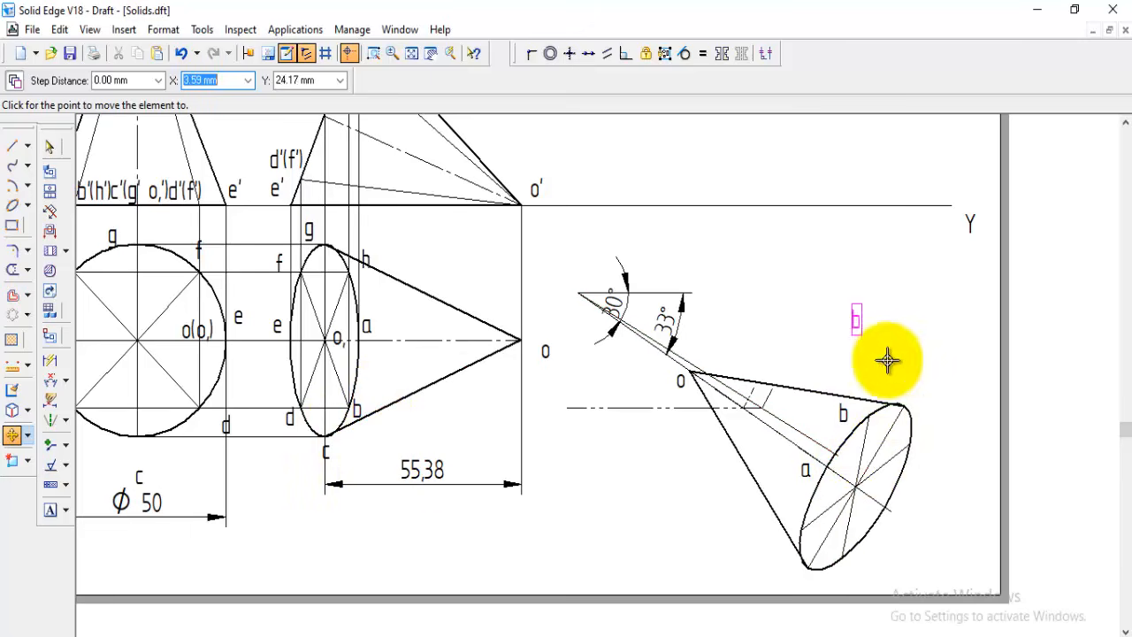
pyautogui.click(329, 452)
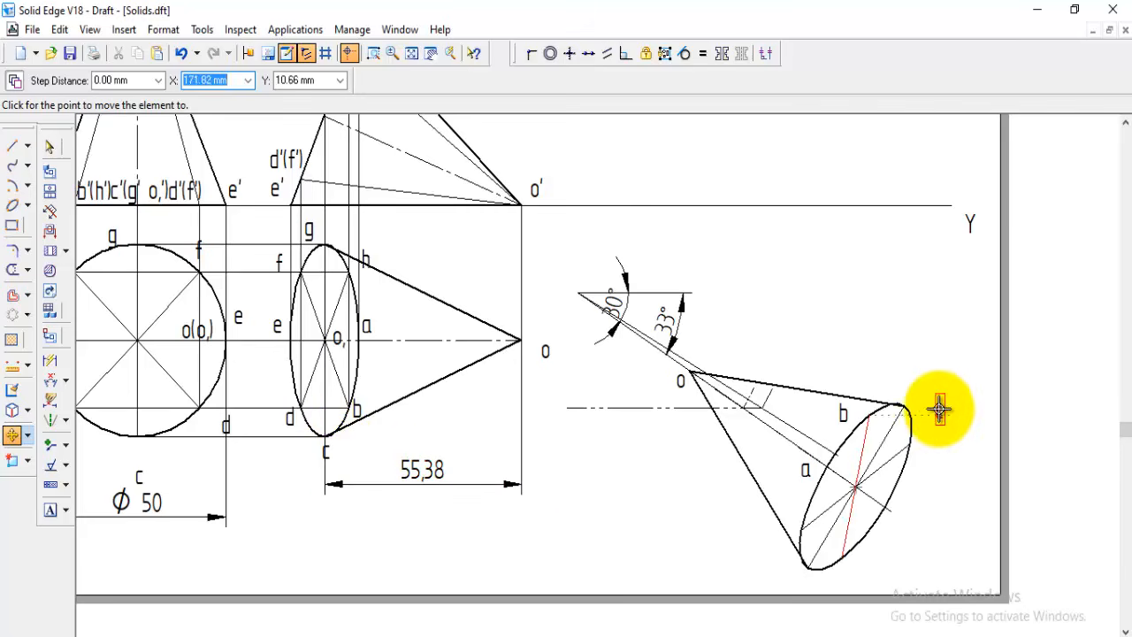
pyautogui.click(900, 418)
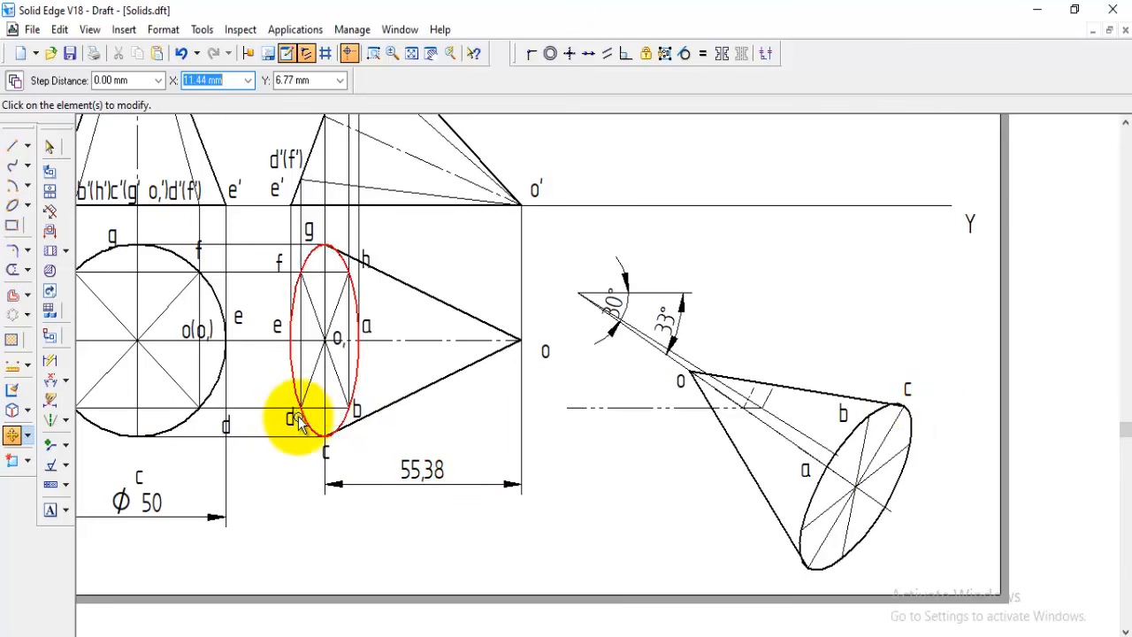
pyautogui.rightClick(322, 440)
pyautogui.click(293, 419)
pyautogui.click(291, 411)
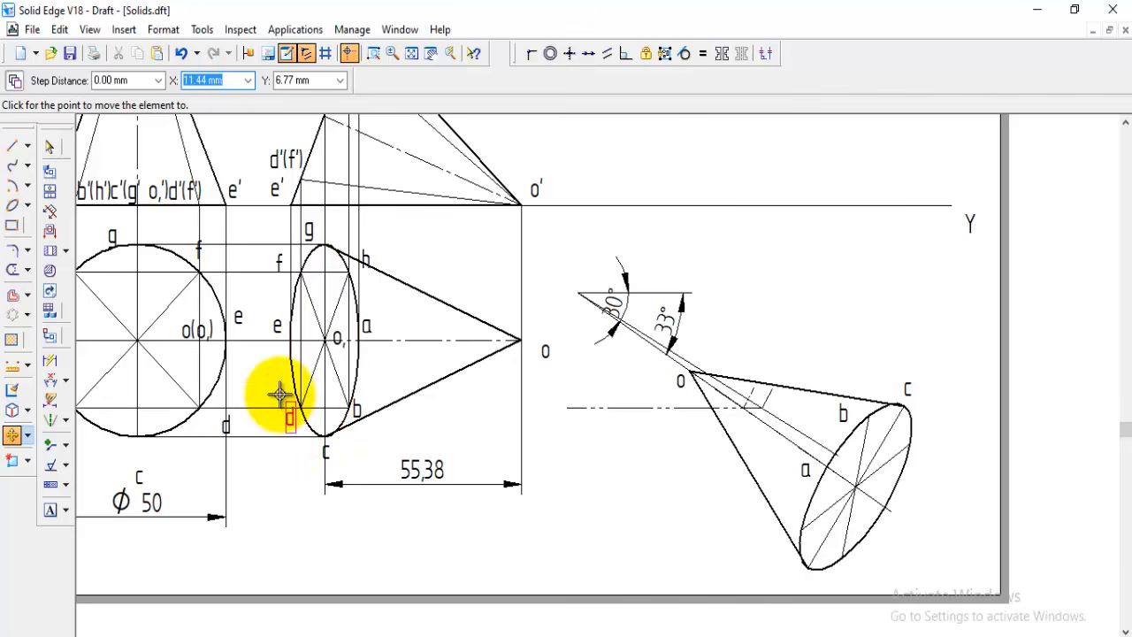
pyautogui.click(915, 425)
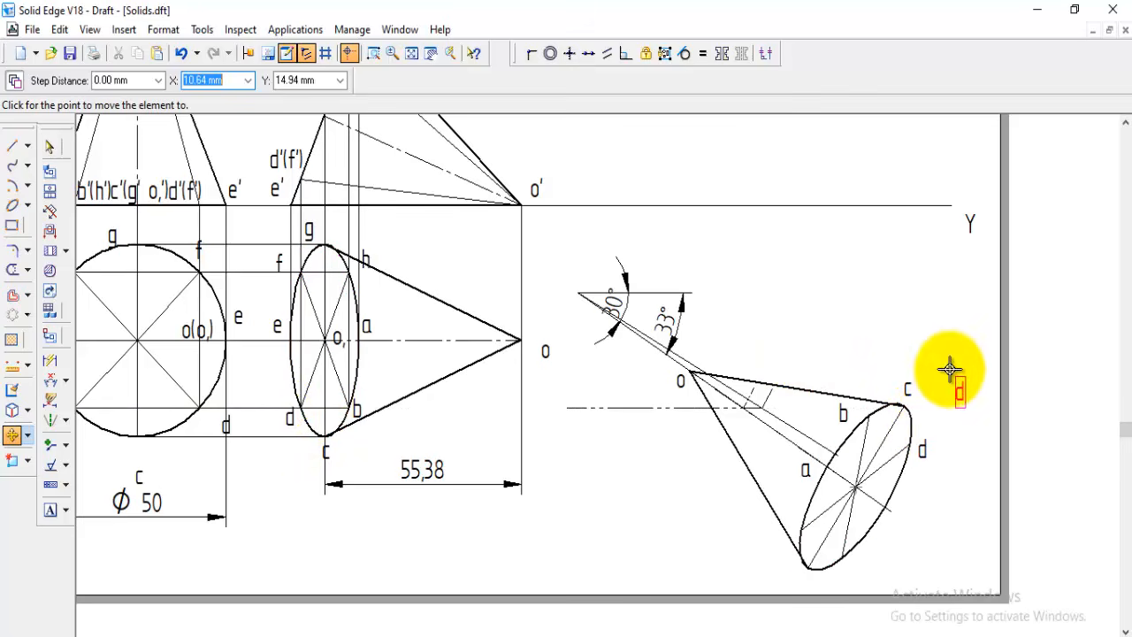
# Step: Copy labels e and f from the second top view to the matching points on the rotated ellipse's far side
pyautogui.click(279, 326)
pyautogui.click(278, 324)
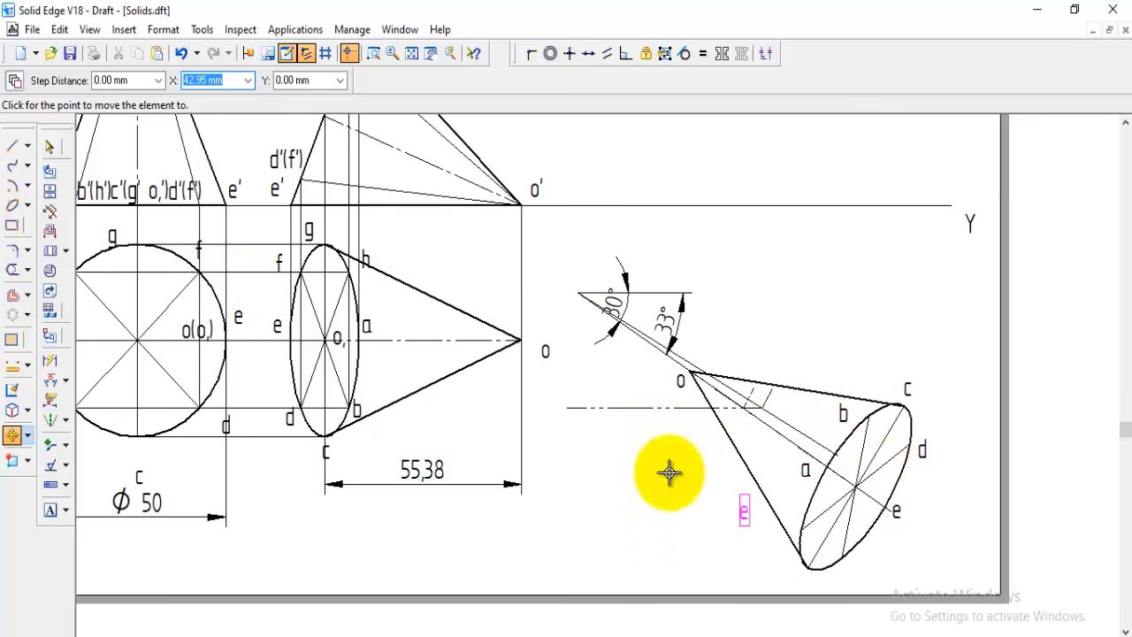
pyautogui.click(262, 239)
pyautogui.click(262, 238)
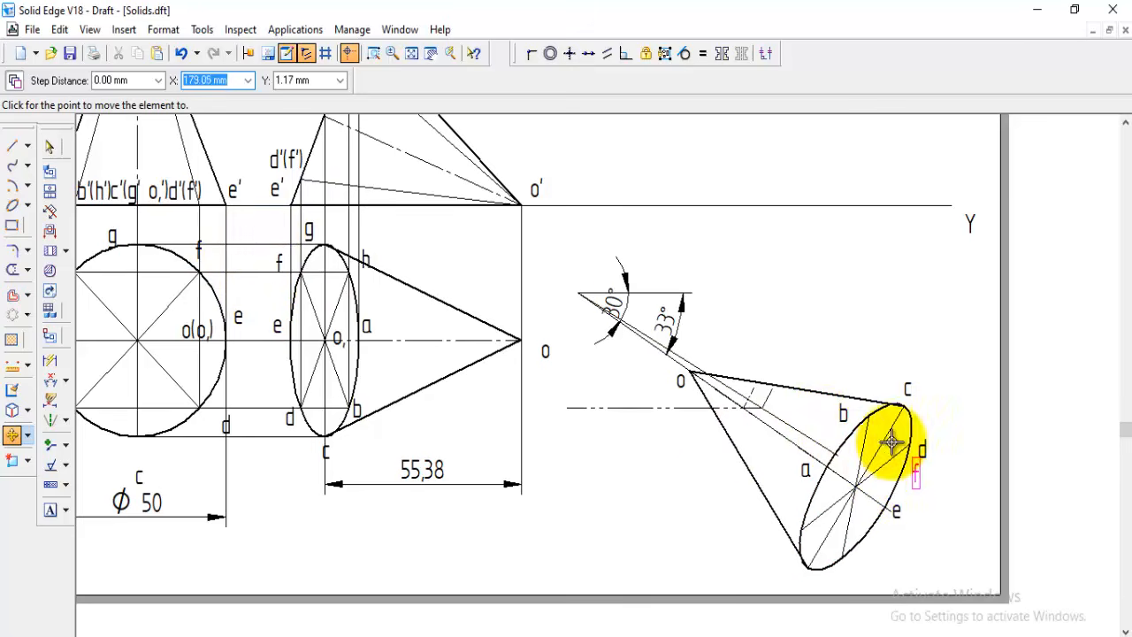
pyautogui.click(829, 531)
pyautogui.rightClick(715, 501)
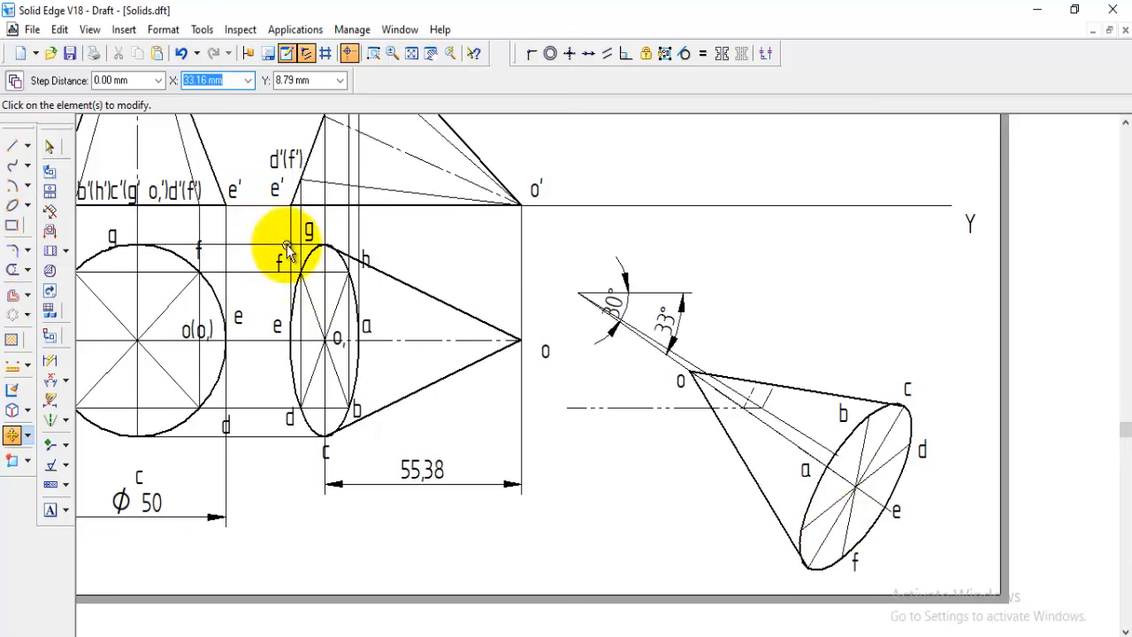
# Step: Copy labels g, h and o, from the second top view to the matching base points and base centre of the rotated cone
pyautogui.click(303, 222)
pyautogui.click(300, 220)
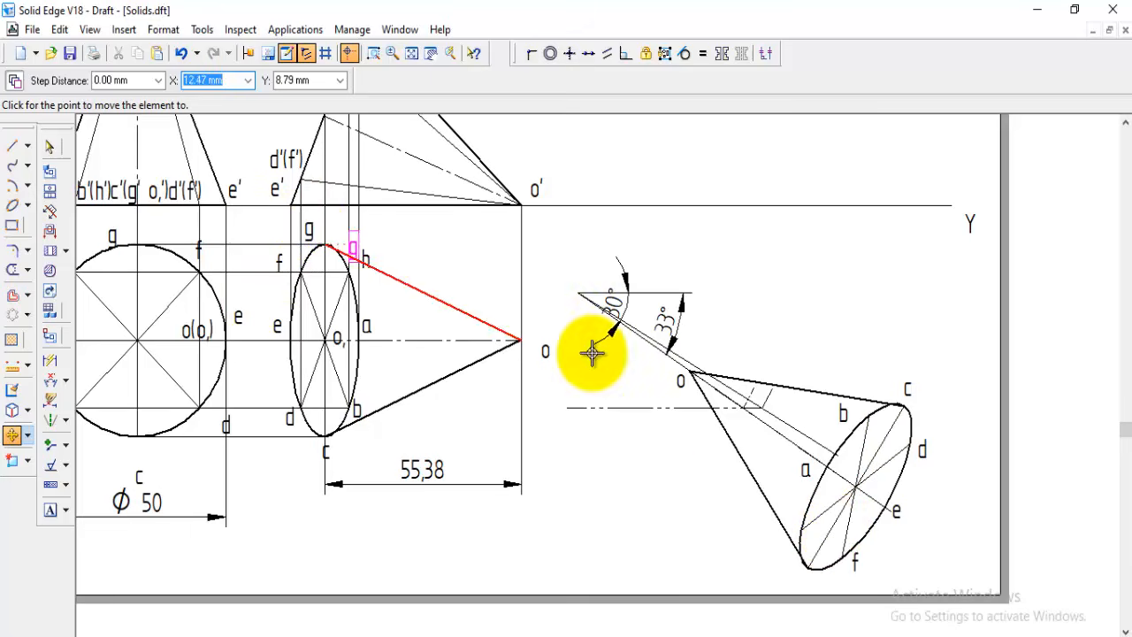
pyautogui.click(795, 568)
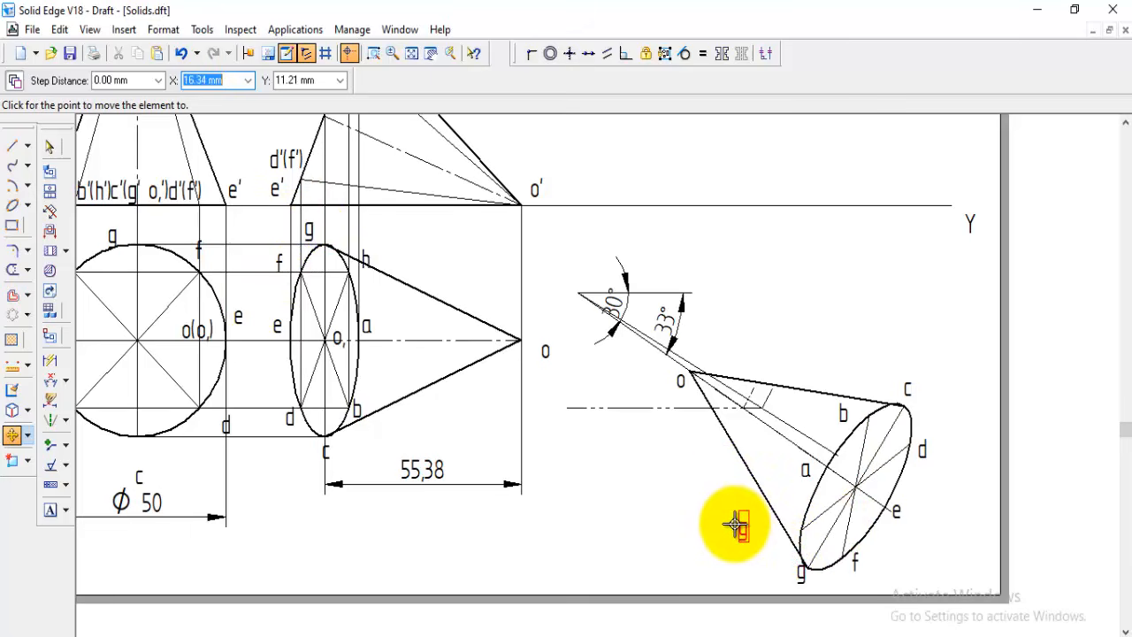
pyautogui.click(366, 248)
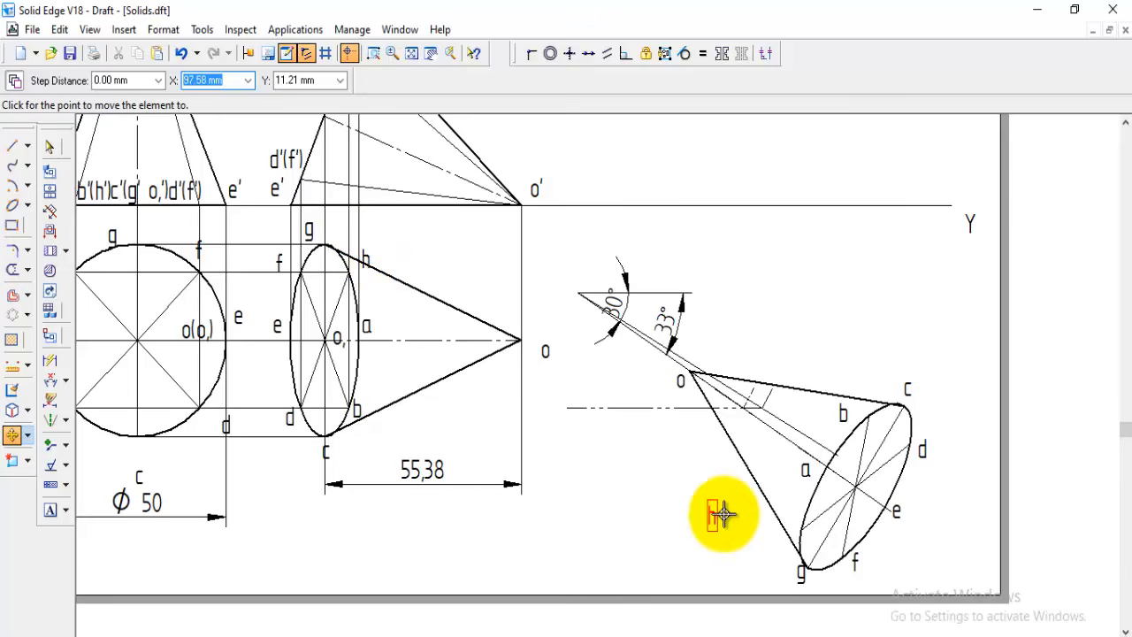
pyautogui.click(795, 513)
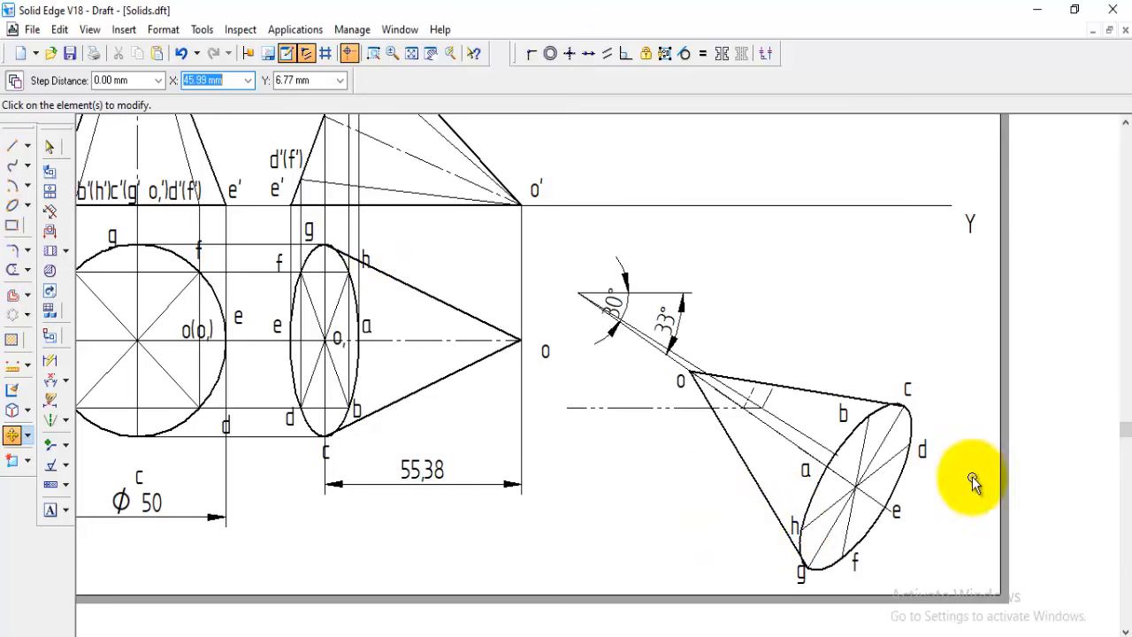
pyautogui.click(334, 333)
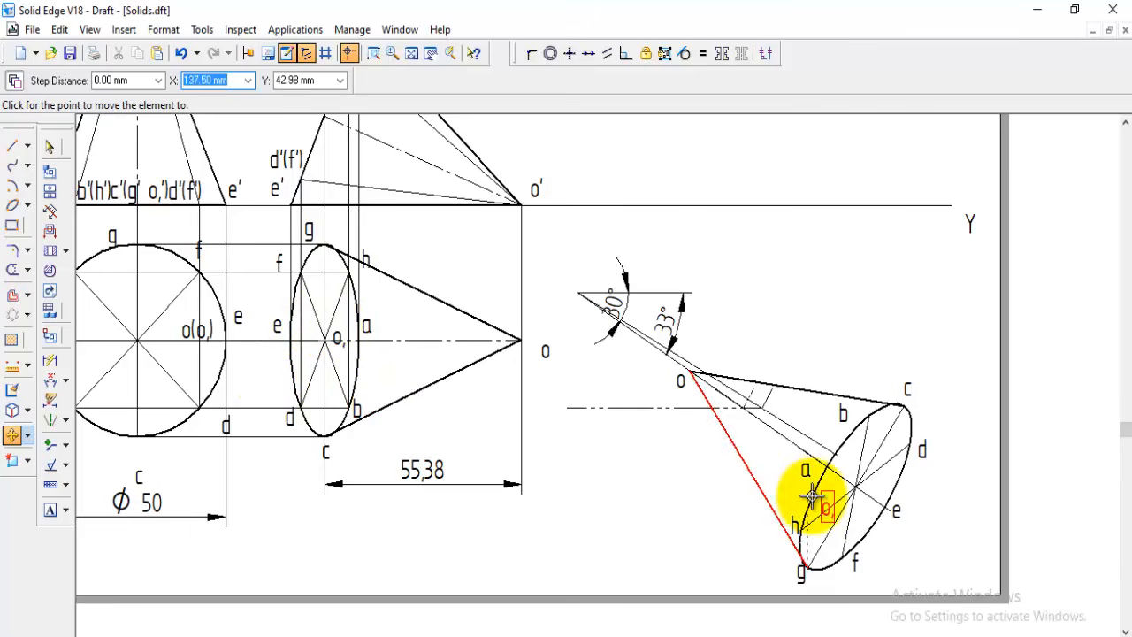
pyautogui.click(848, 491)
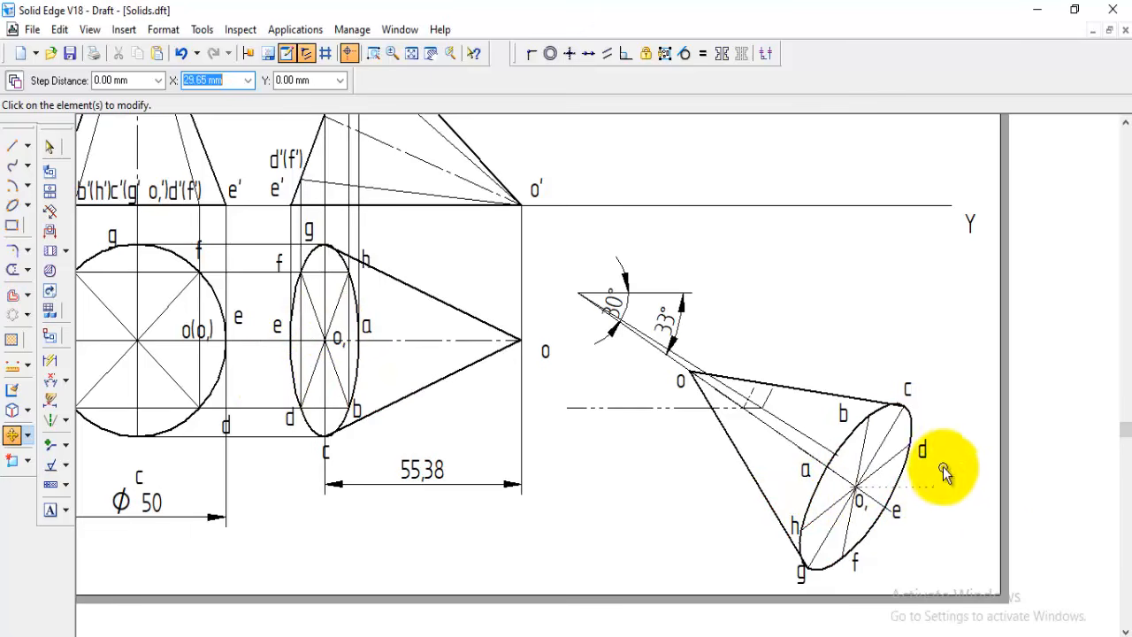
# Step: Draw a vertical projector from apex o of the rotated top view up to the XY line
pyautogui.scroll(-1, 1034, 440)
pyautogui.scroll(1, 970, 482)
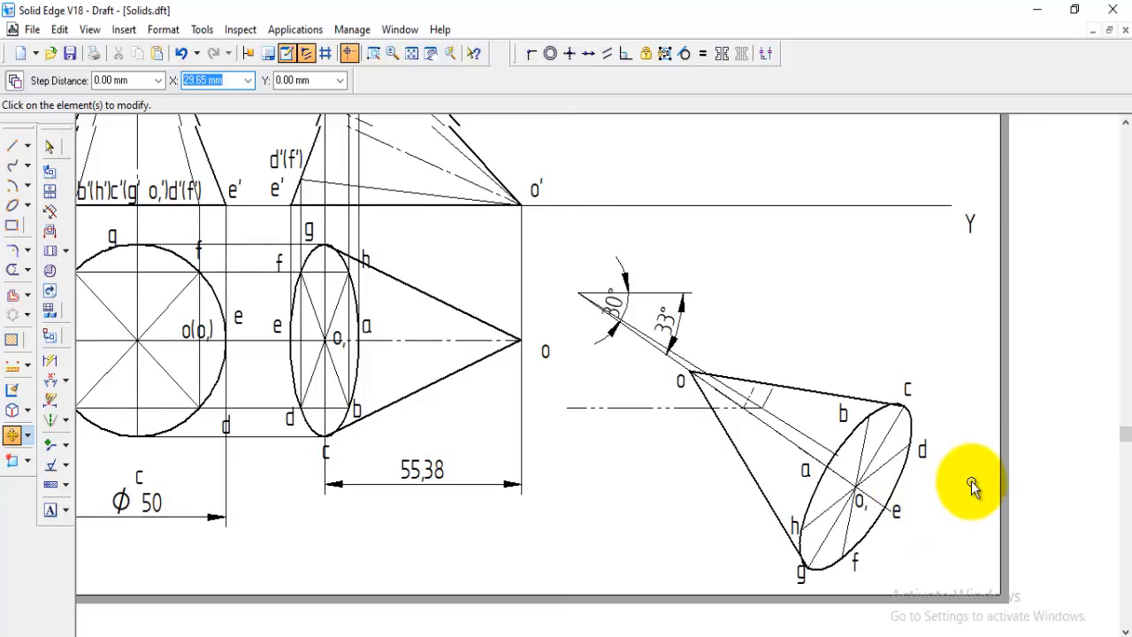
pyautogui.scroll(3, 972, 485)
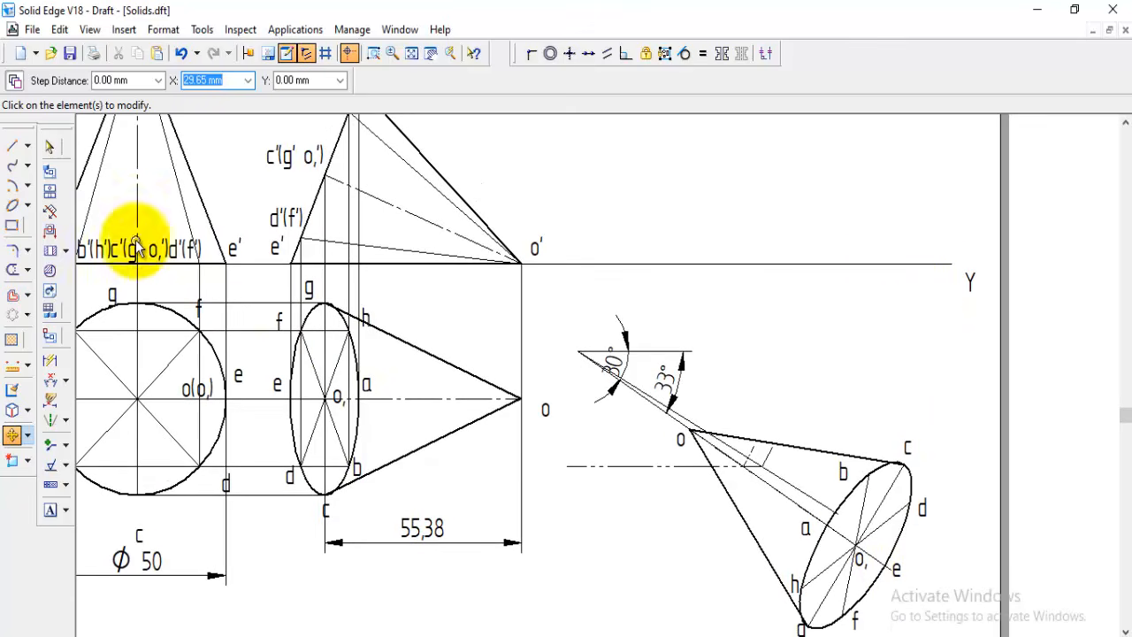
pyautogui.click(13, 146)
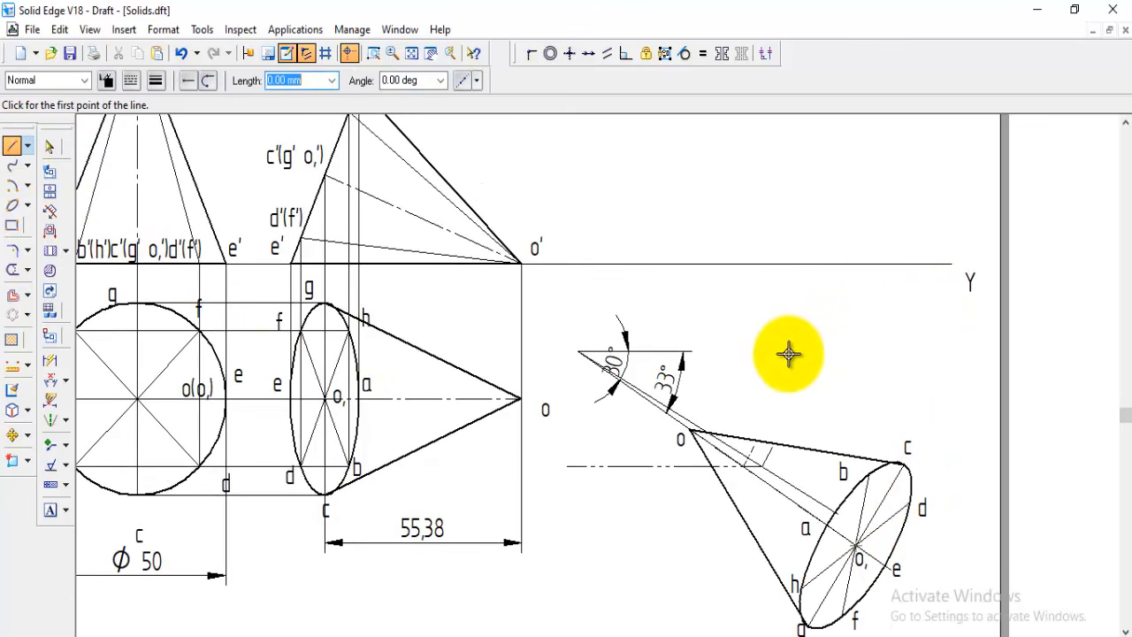
pyautogui.scroll(1, 788, 353)
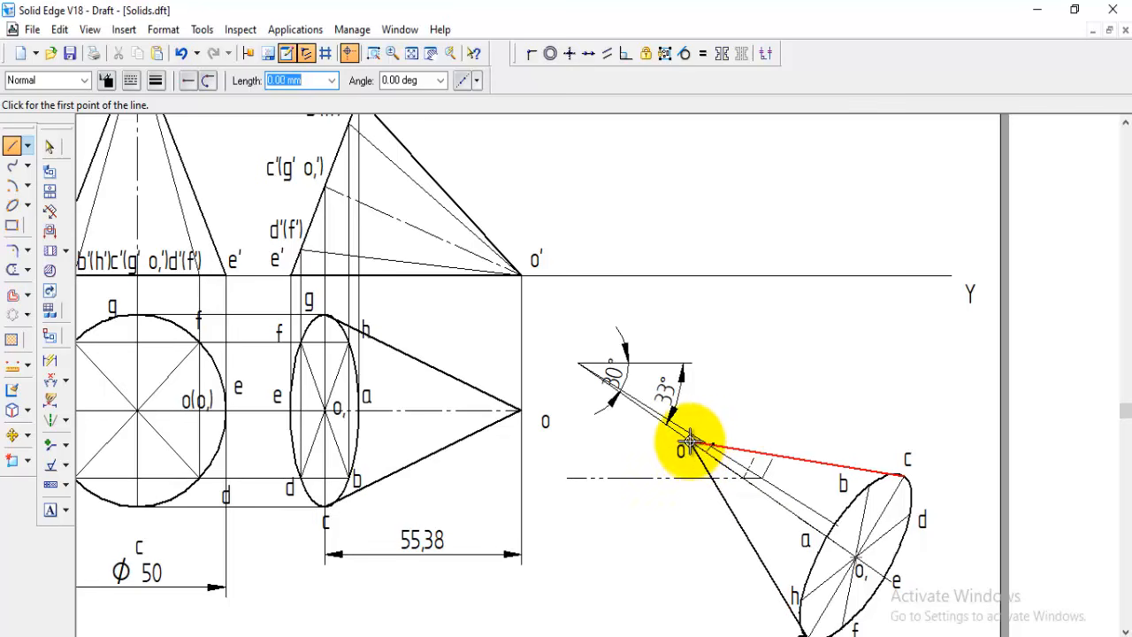
pyautogui.click(690, 442)
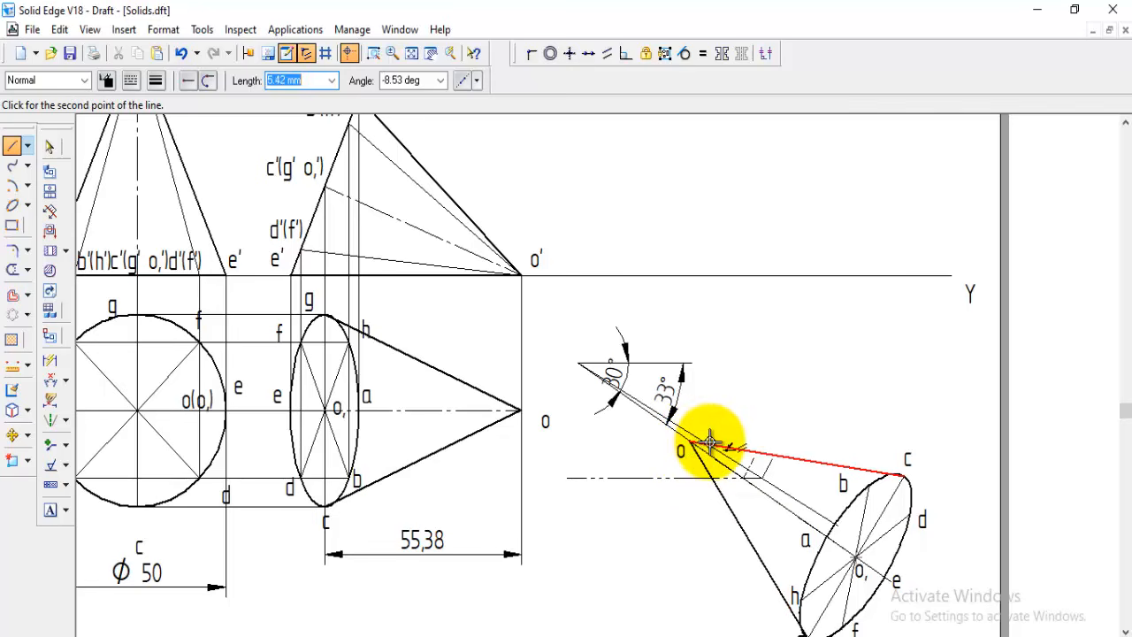
pyautogui.click(690, 276)
pyautogui.press('Escape')
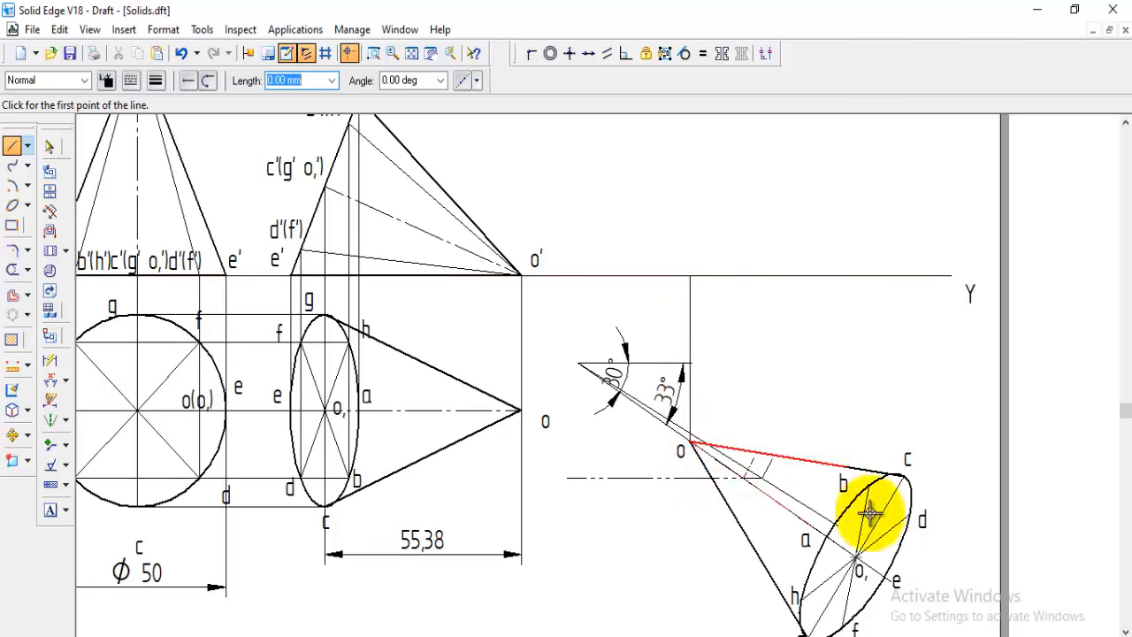
# Step: Draw a vertical projector from point a of the rotated top view up to the height of a', and connect it horizontally to a'
pyautogui.click(825, 542)
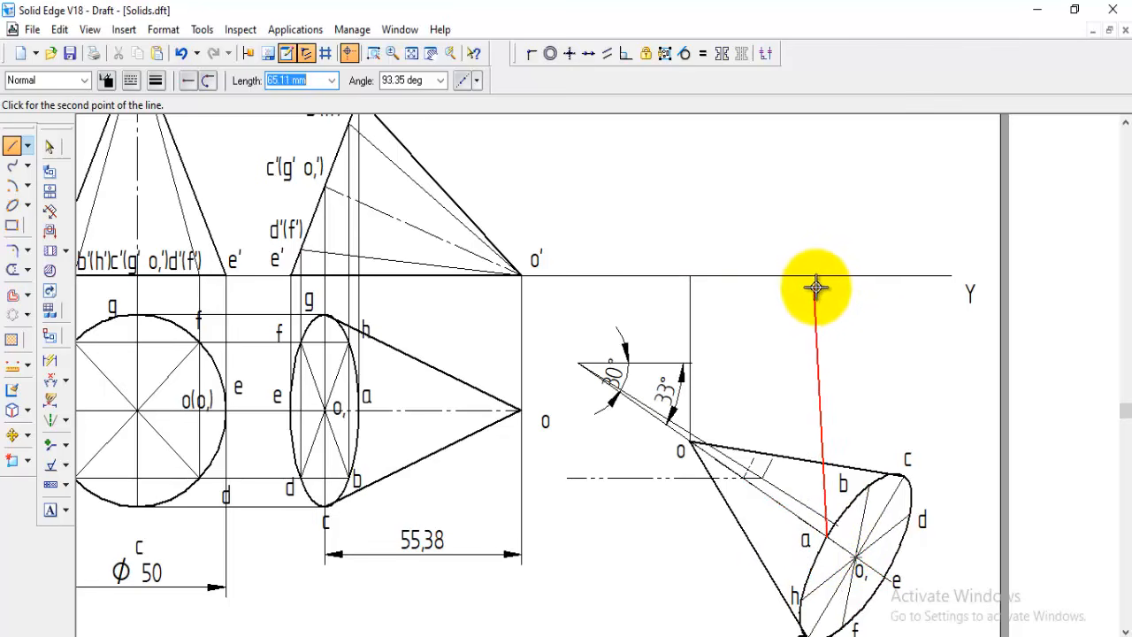
pyautogui.scroll(3, 816, 286)
pyautogui.scroll(3, 825, 213)
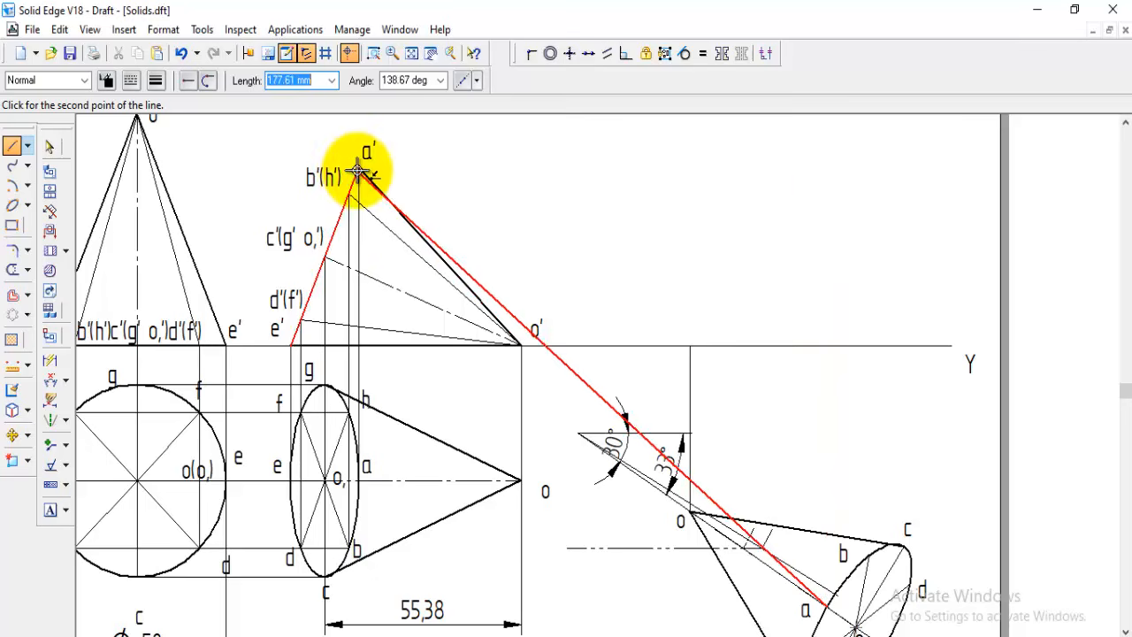
pyautogui.click(827, 168)
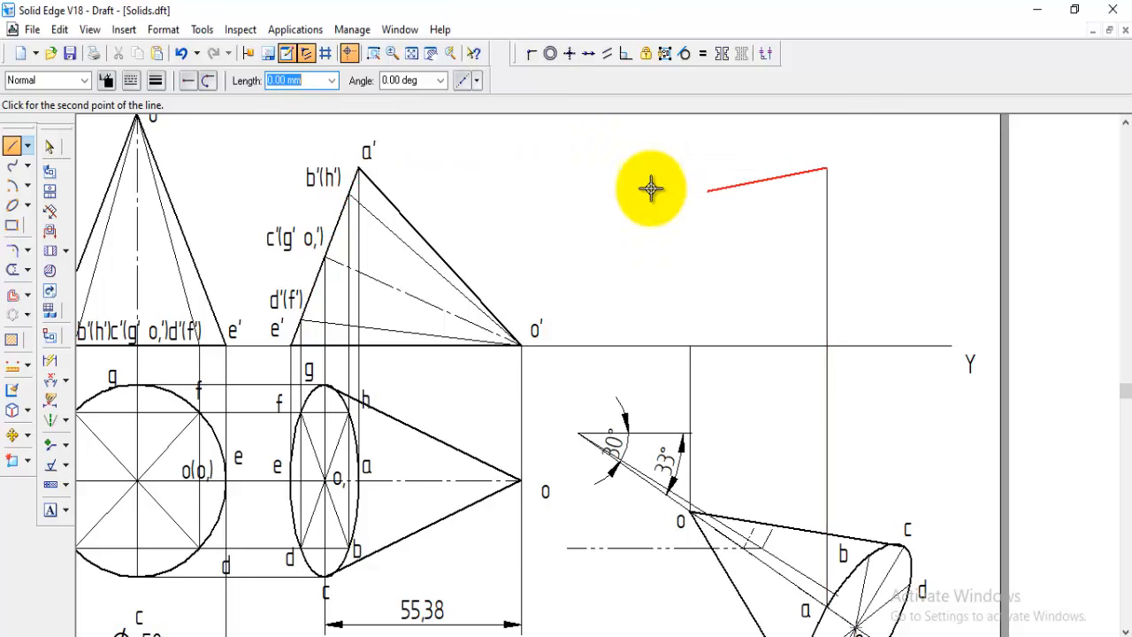
pyautogui.click(362, 168)
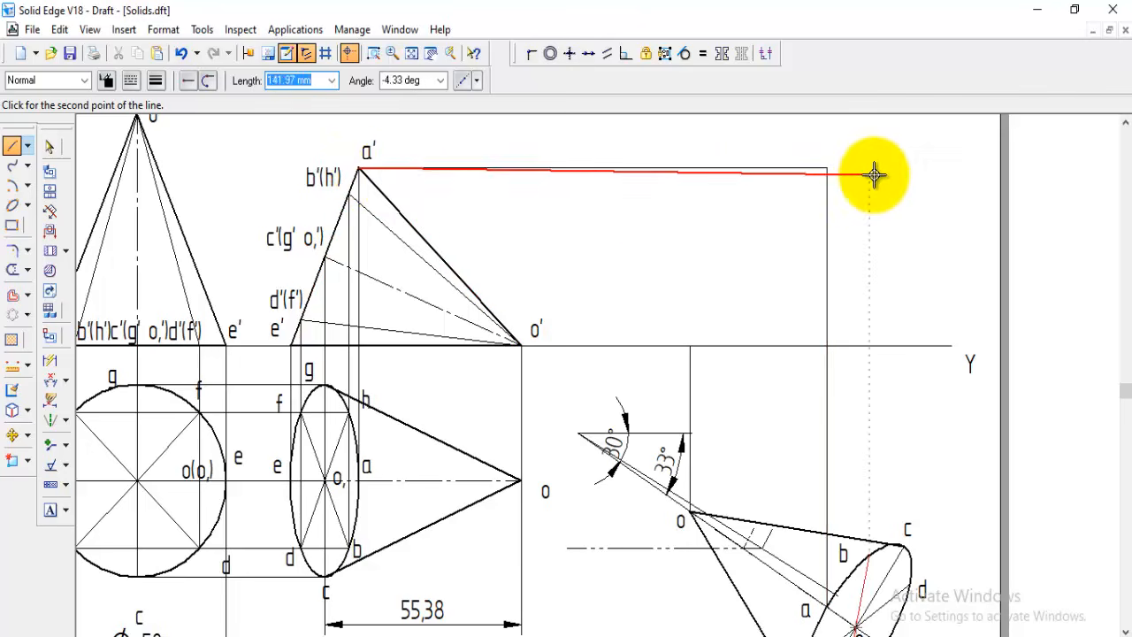
pyautogui.rightClick(880, 226)
# Step: Project point b of the rotated top view vertically to the height of b'(h'), and connect it horizontally to b'(h')
pyautogui.scroll(-5, 884, 228)
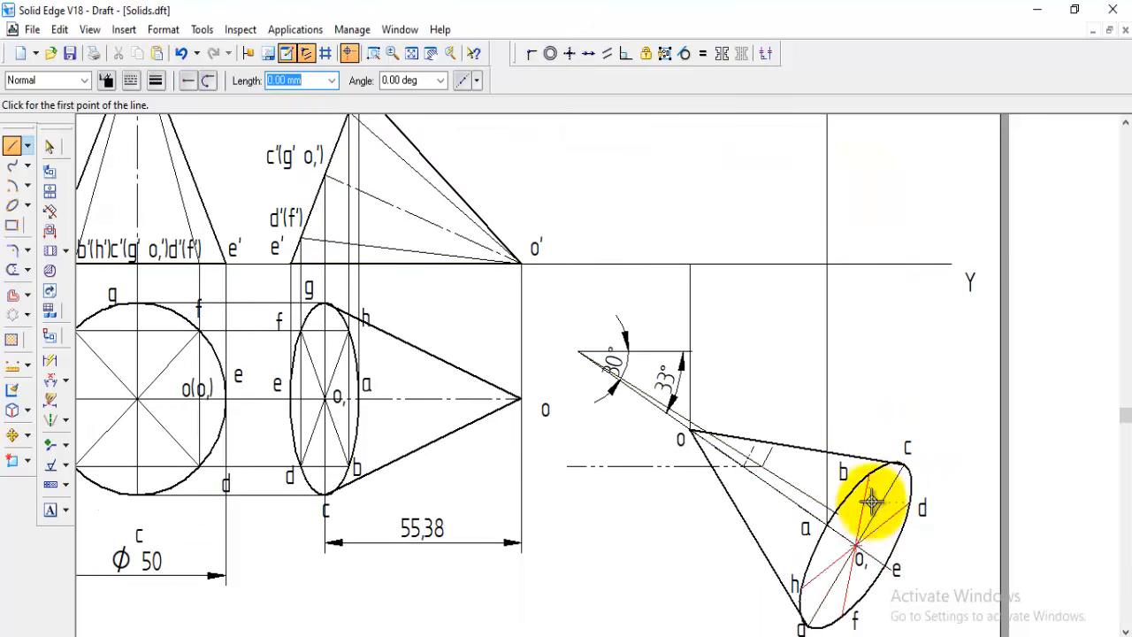
pyautogui.click(871, 475)
pyautogui.scroll(6, 870, 353)
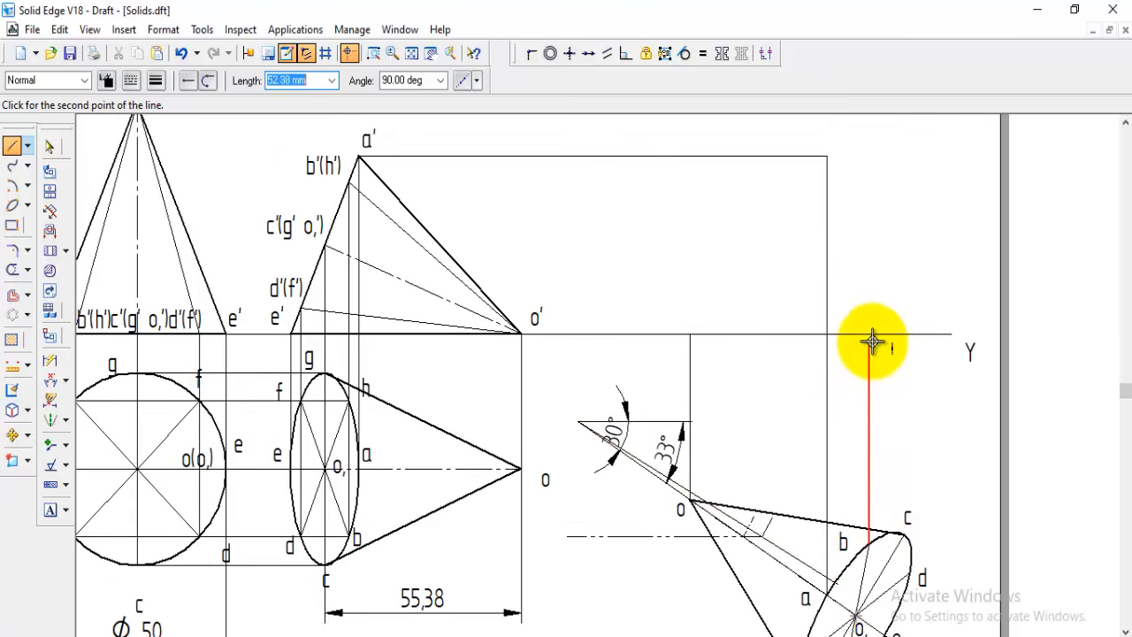
pyautogui.click(871, 219)
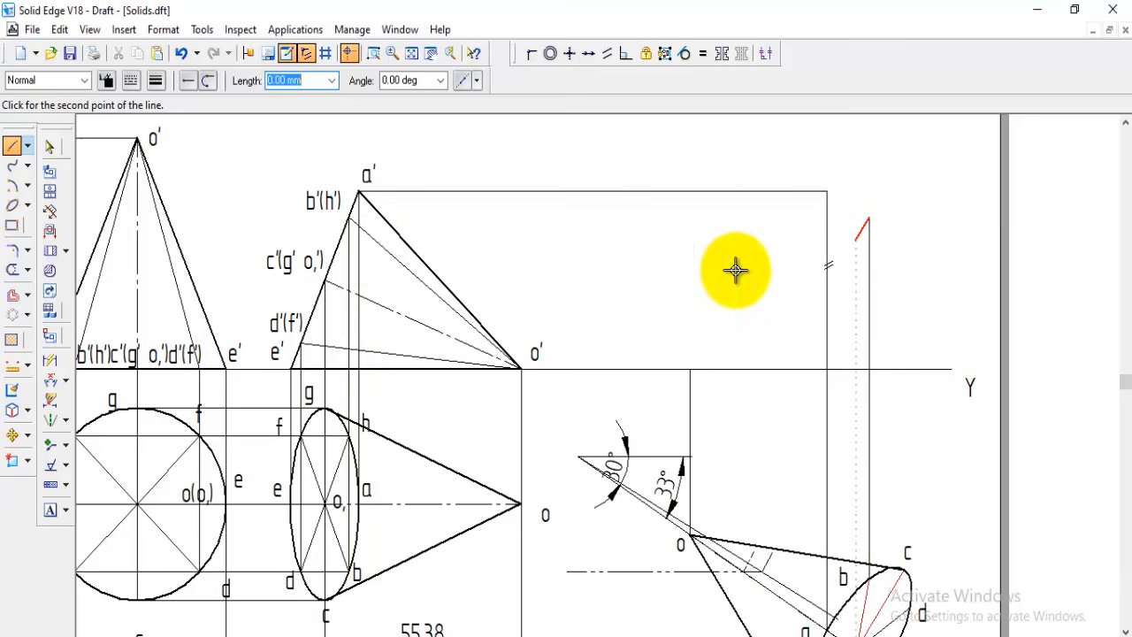
pyautogui.click(347, 219)
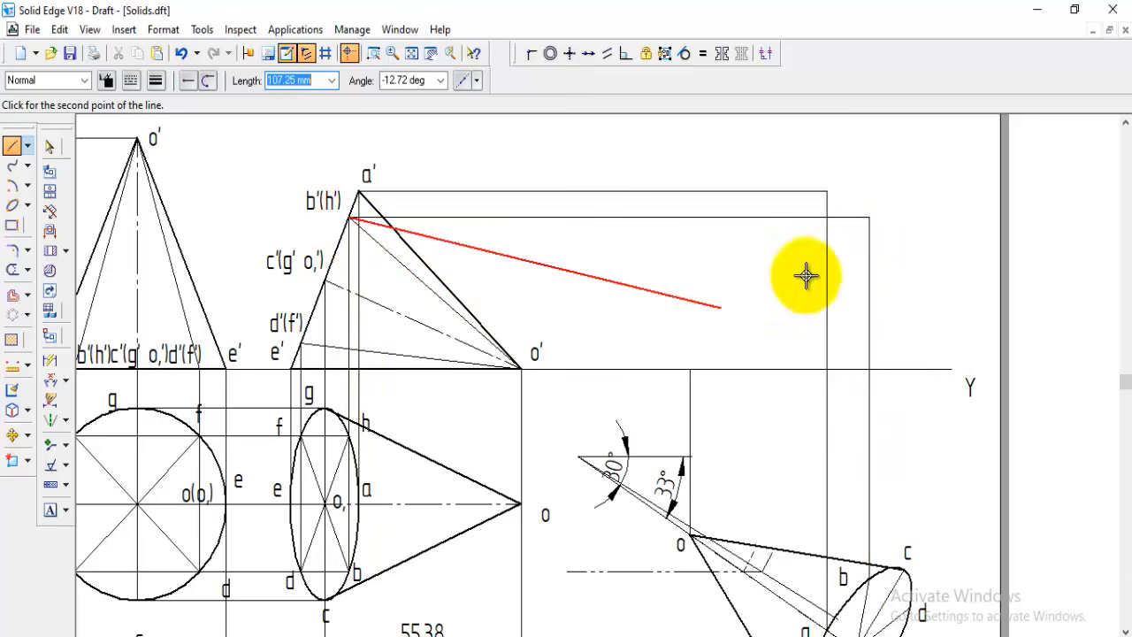
pyautogui.rightClick(835, 271)
# Step: Project point c of the rotated ellipse vertically to the height of c'(g'), and join it horizontally to c'(g')
pyautogui.scroll(-2, 905, 445)
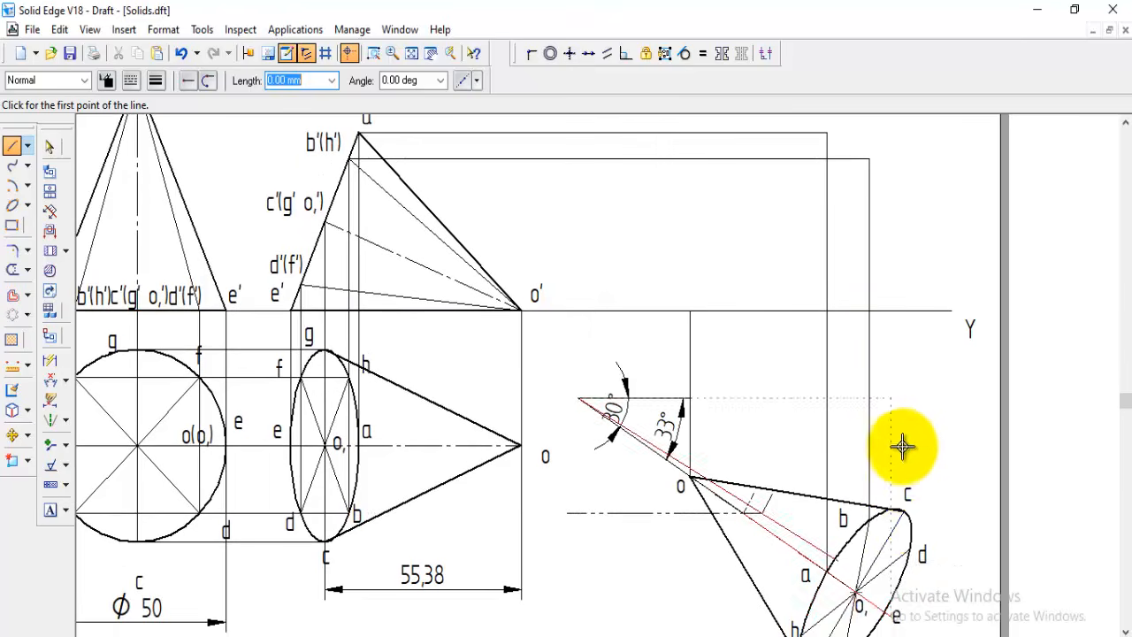
pyautogui.click(903, 512)
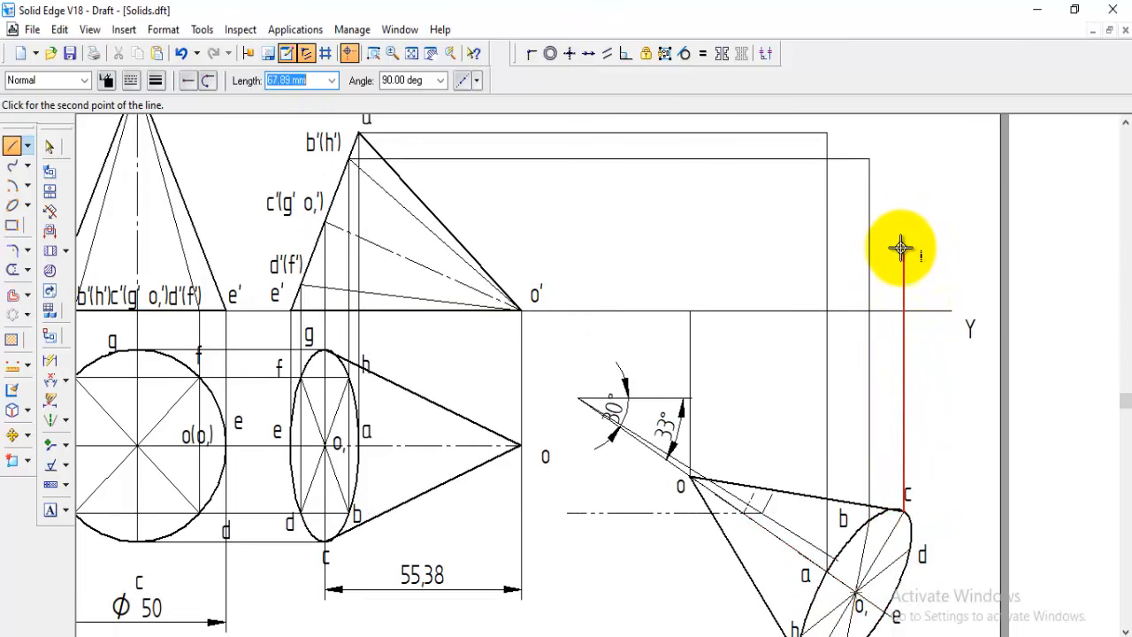
pyautogui.click(328, 221)
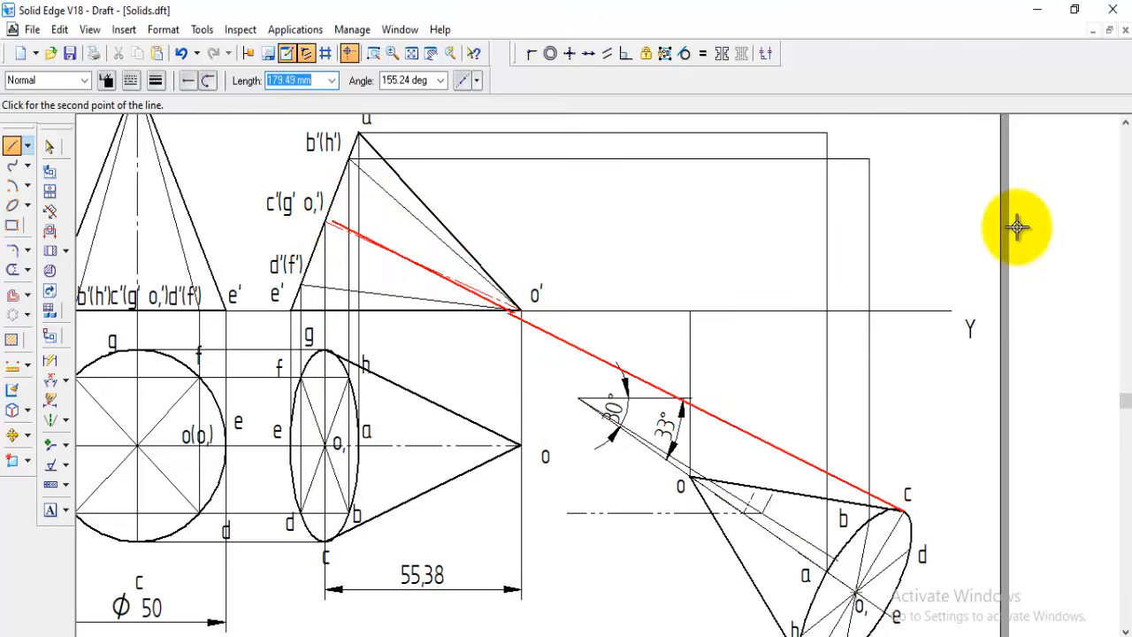
pyautogui.click(904, 222)
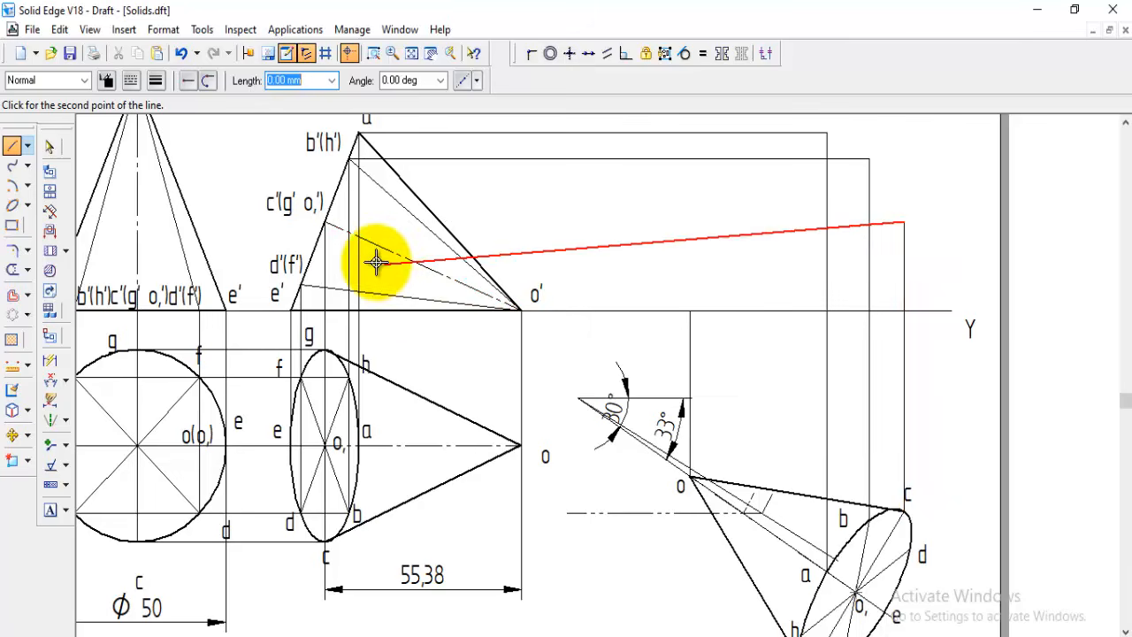
pyautogui.click(328, 220)
pyautogui.rightClick(796, 277)
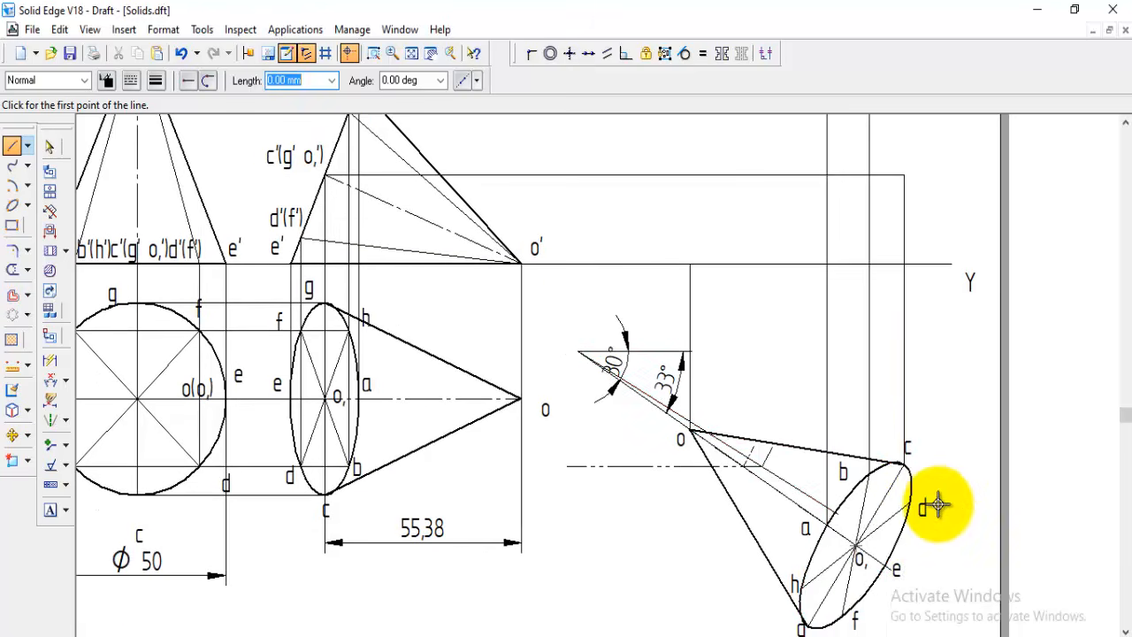
# Step: Project point d of the rotated ellipse vertically to the height of d'(f'), and join it horizontally to d'(f')
pyautogui.scroll(-1, 929, 442)
pyautogui.click(912, 501)
pyautogui.scroll(1, 918, 282)
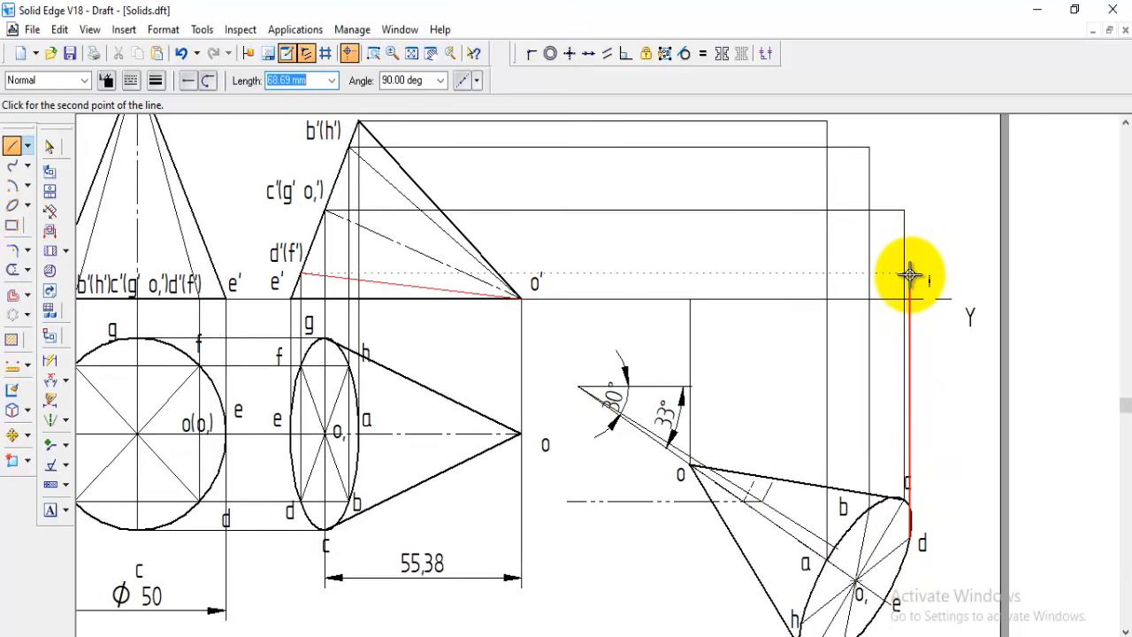
pyautogui.click(911, 275)
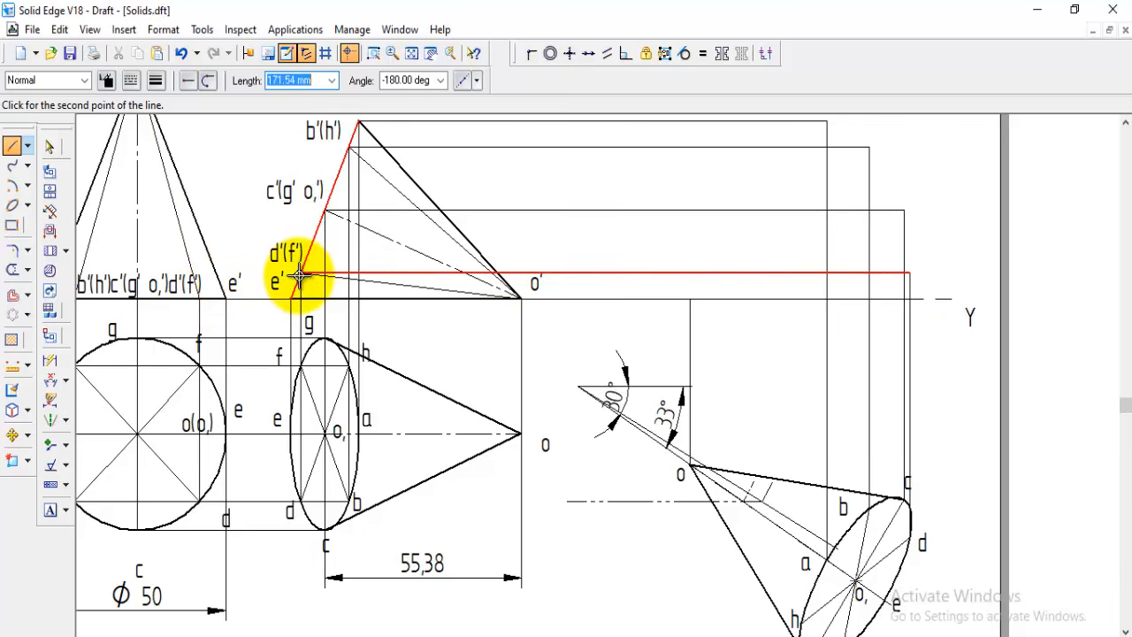
pyautogui.click(299, 276)
pyautogui.rightClick(930, 513)
# Step: Draw a vertical projector from point e of the rotated ellipse up to the XY line
pyautogui.scroll(-1, 926, 540)
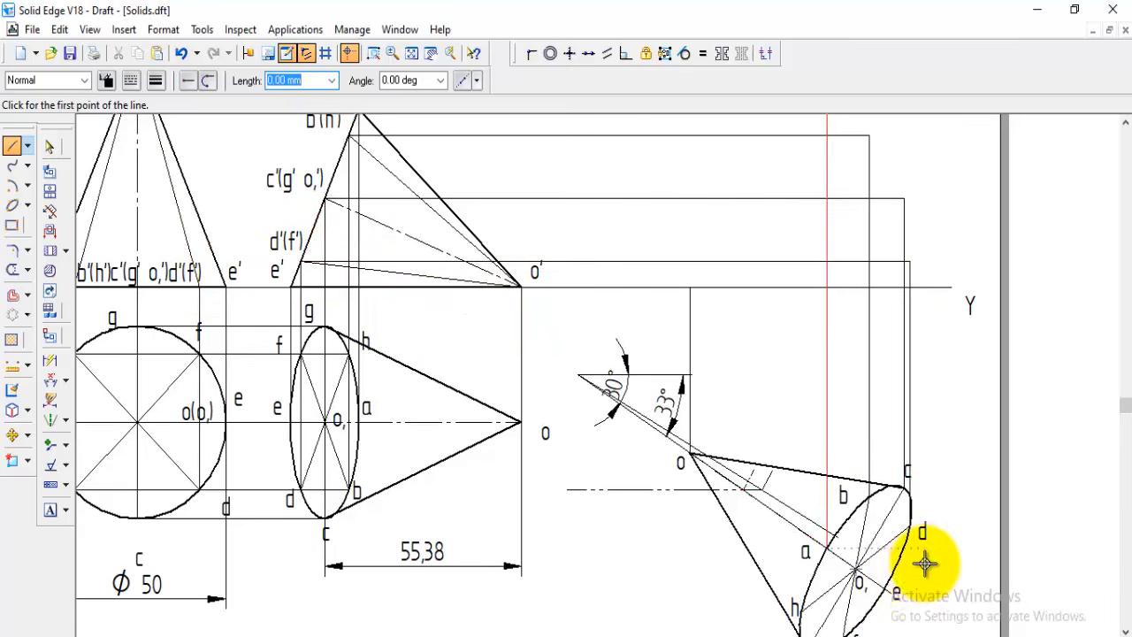
pyautogui.click(886, 586)
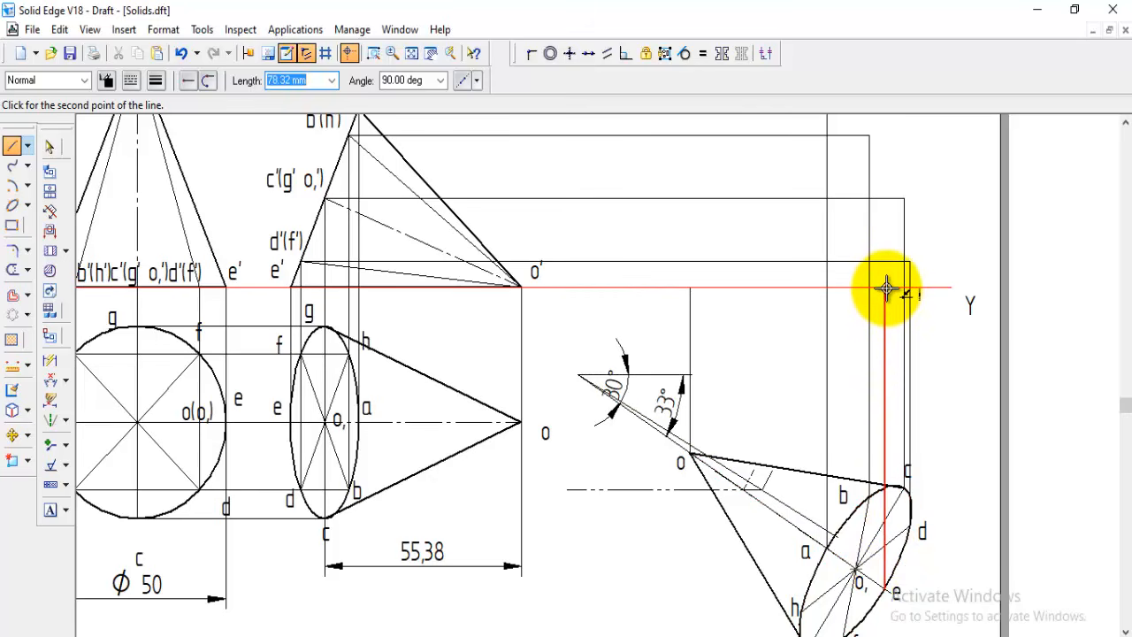
pyautogui.click(886, 288)
pyautogui.rightClick(890, 481)
# Step: Draw vertical projectors from point f up to the horizontal d'(f') line and from point g up to the horizontal c'(g') line
pyautogui.scroll(-1, 880, 540)
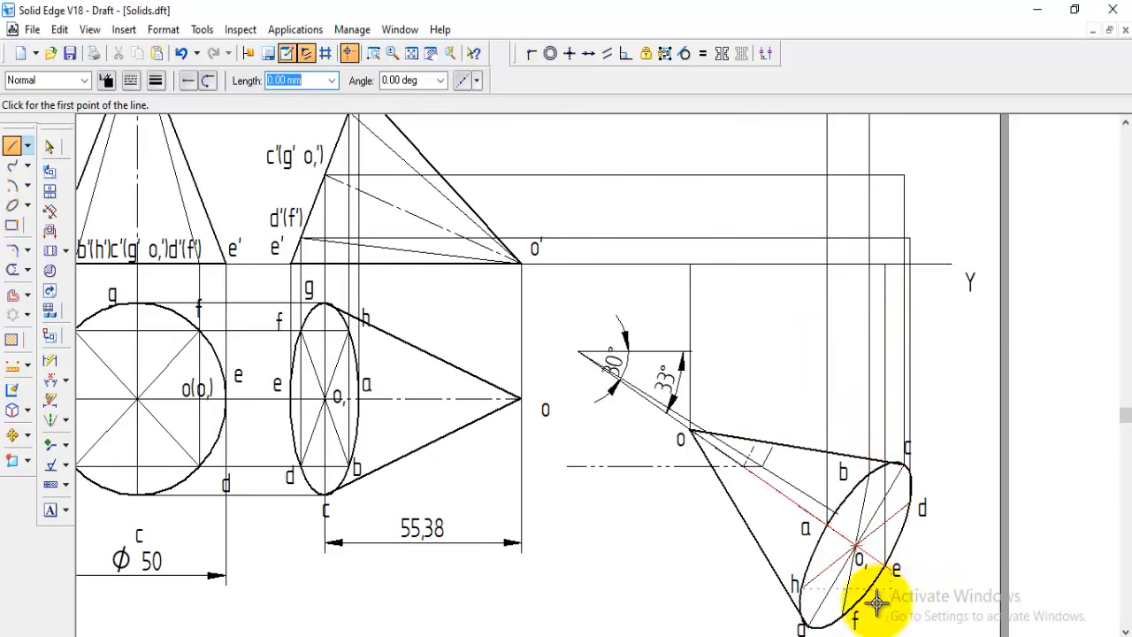
pyautogui.click(842, 616)
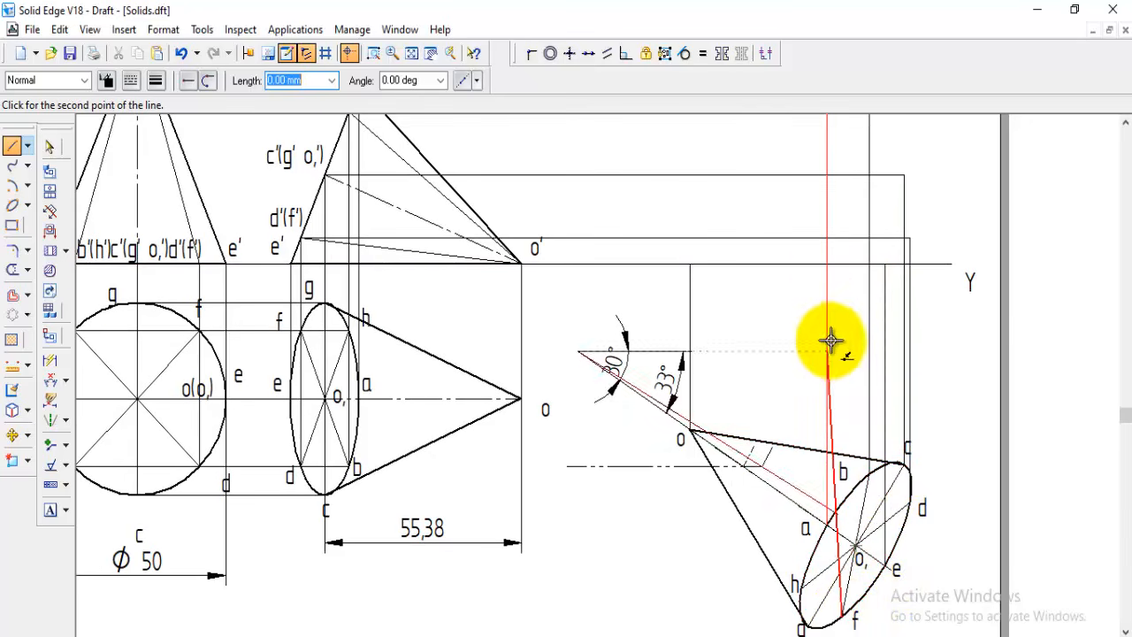
pyautogui.click(842, 237)
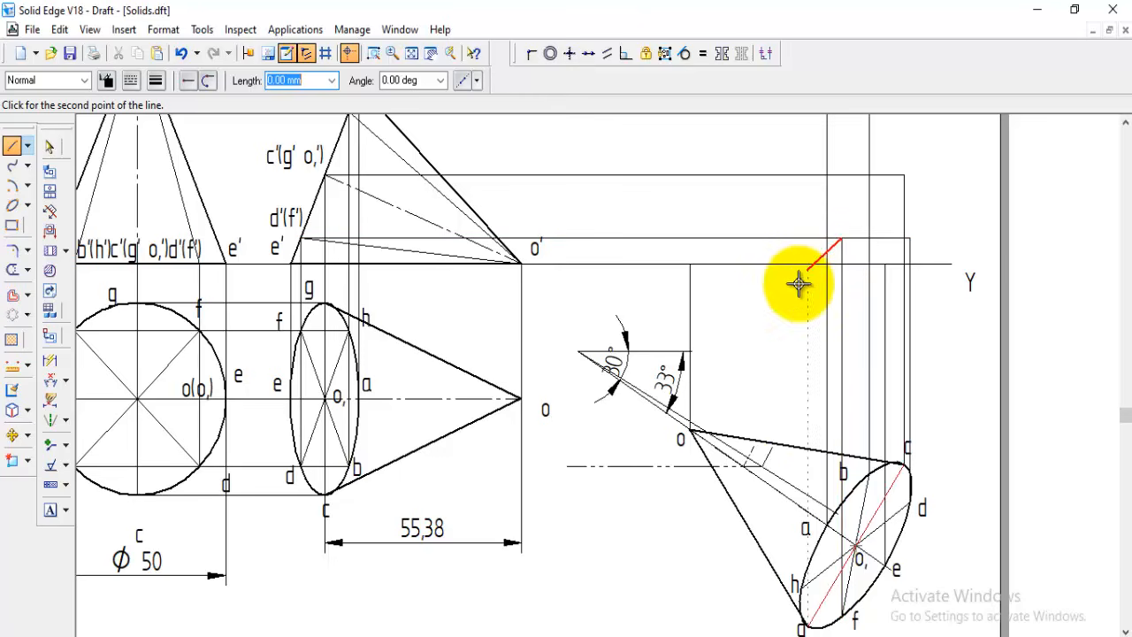
pyautogui.rightClick(802, 417)
pyautogui.scroll(-1, 825, 599)
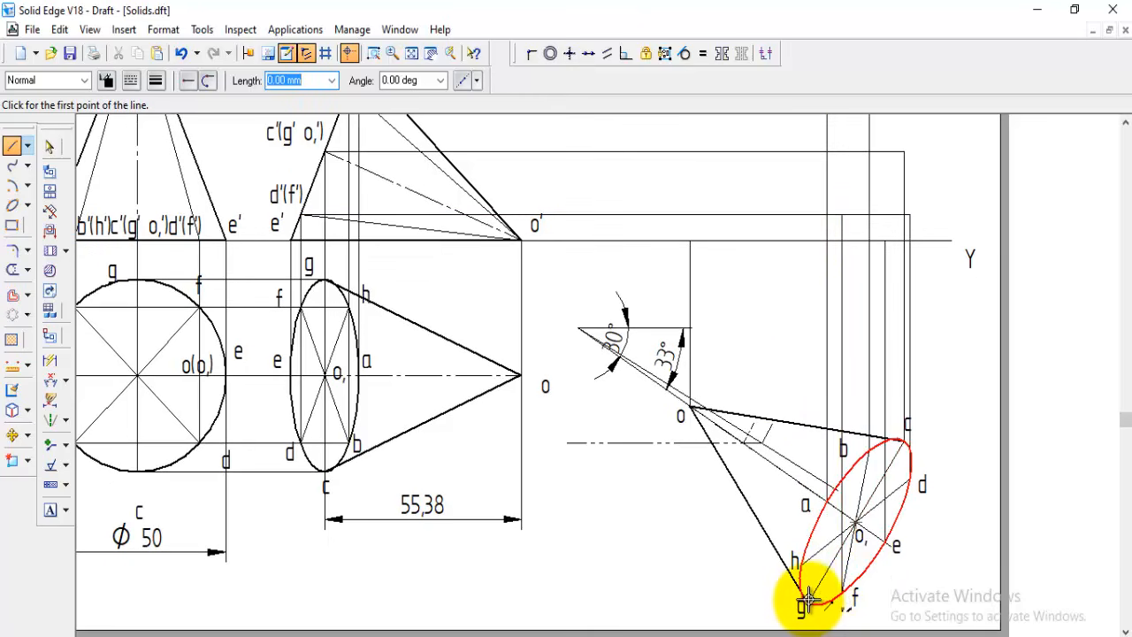
pyautogui.click(807, 601)
pyautogui.scroll(2, 799, 386)
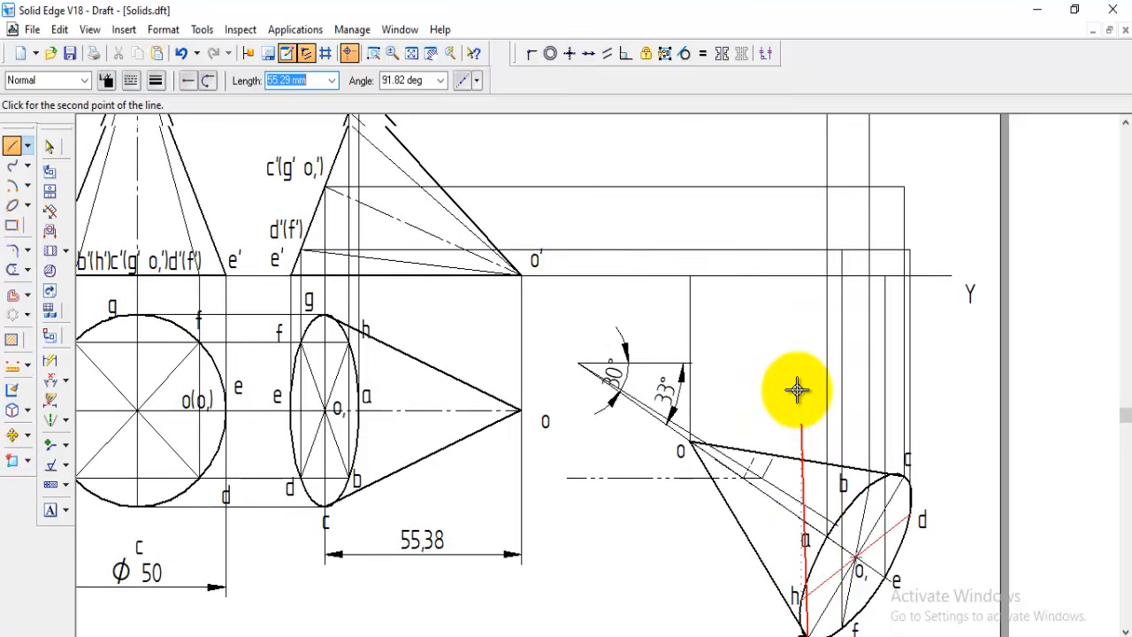
pyautogui.click(804, 188)
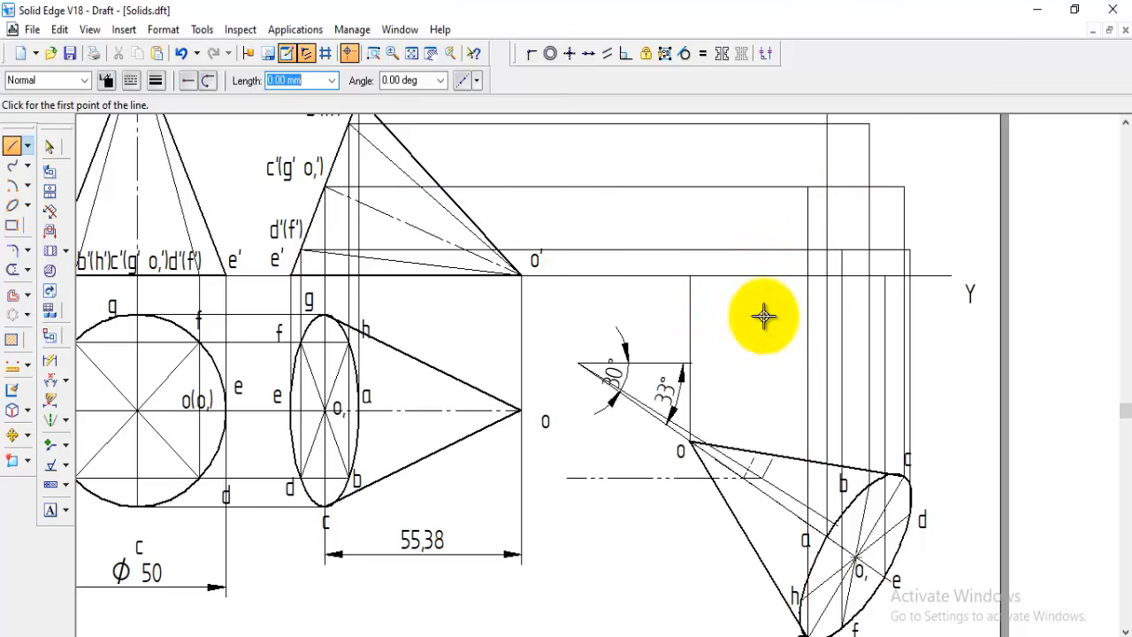
# Step: Draw vertical projectors from point h up to the horizontal b'(h') line and from base centre o, up to the horizontal c'(g' o,') line
pyautogui.click(799, 599)
pyautogui.scroll(3, 784, 472)
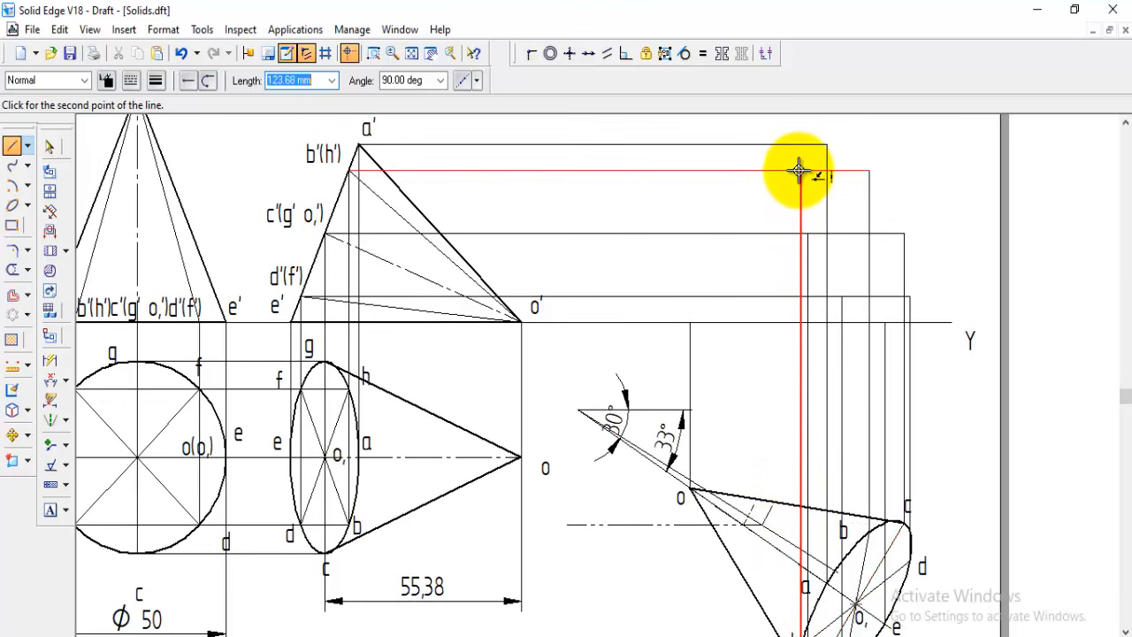
pyautogui.click(799, 170)
pyautogui.scroll(-1, 872, 548)
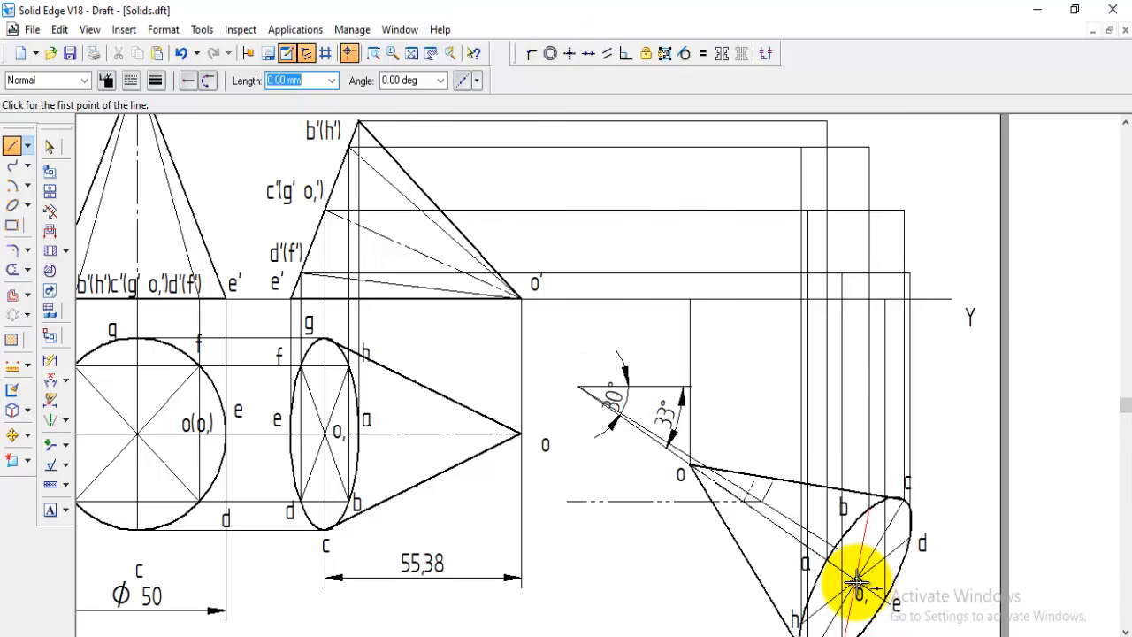
pyautogui.click(855, 209)
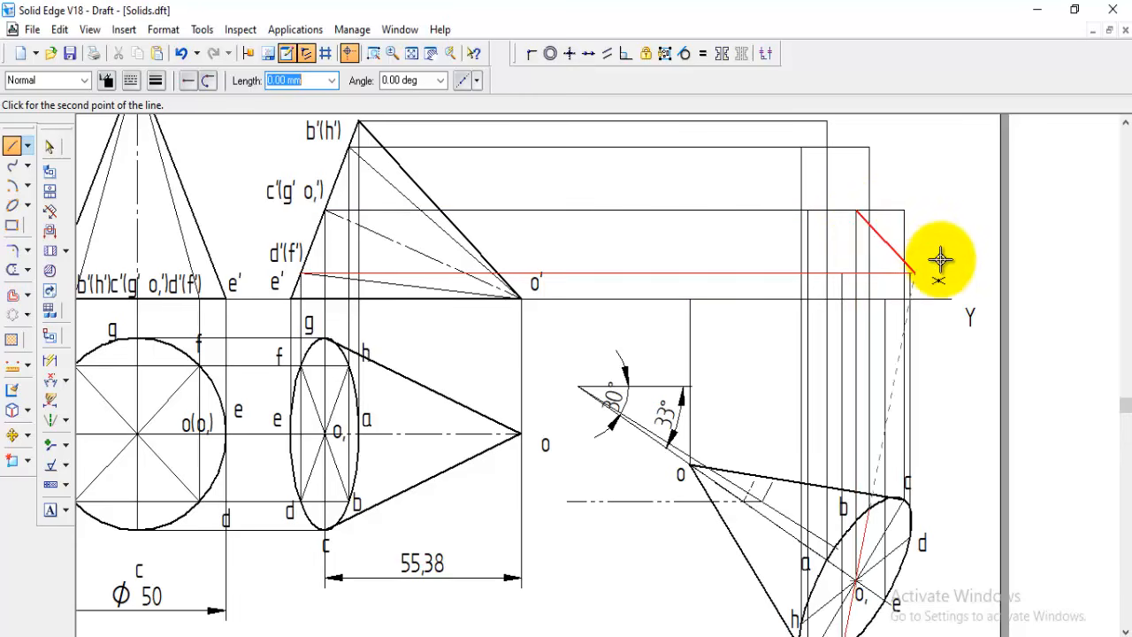
pyautogui.rightClick(940, 262)
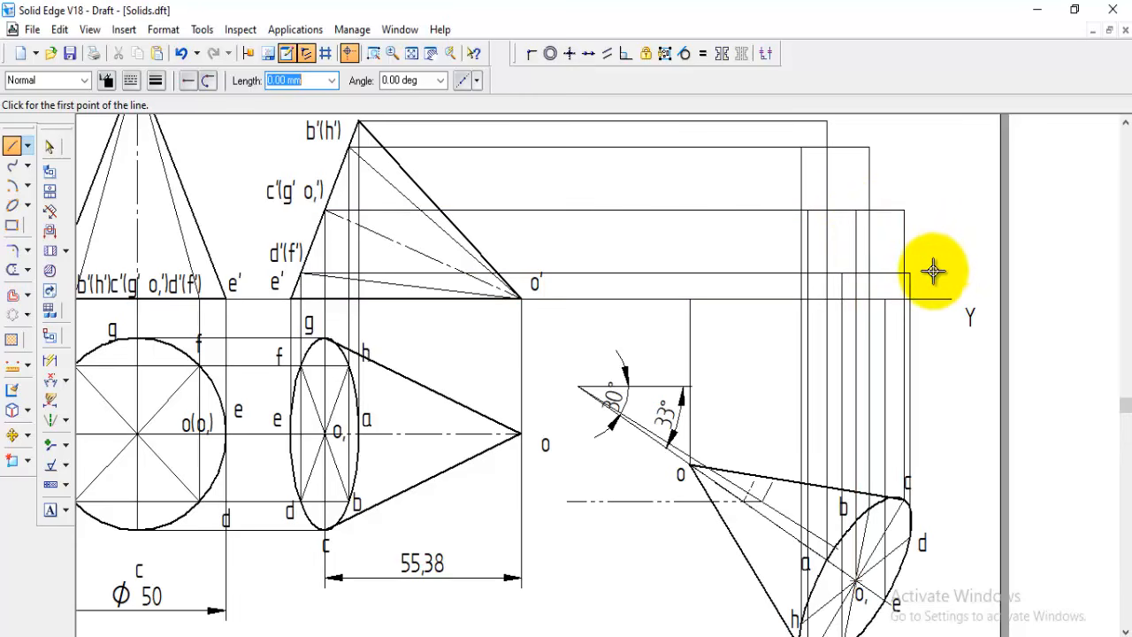
# Step: Label the apex of the final front view on the XY line as o' in 5 mm text
pyautogui.click(50, 509)
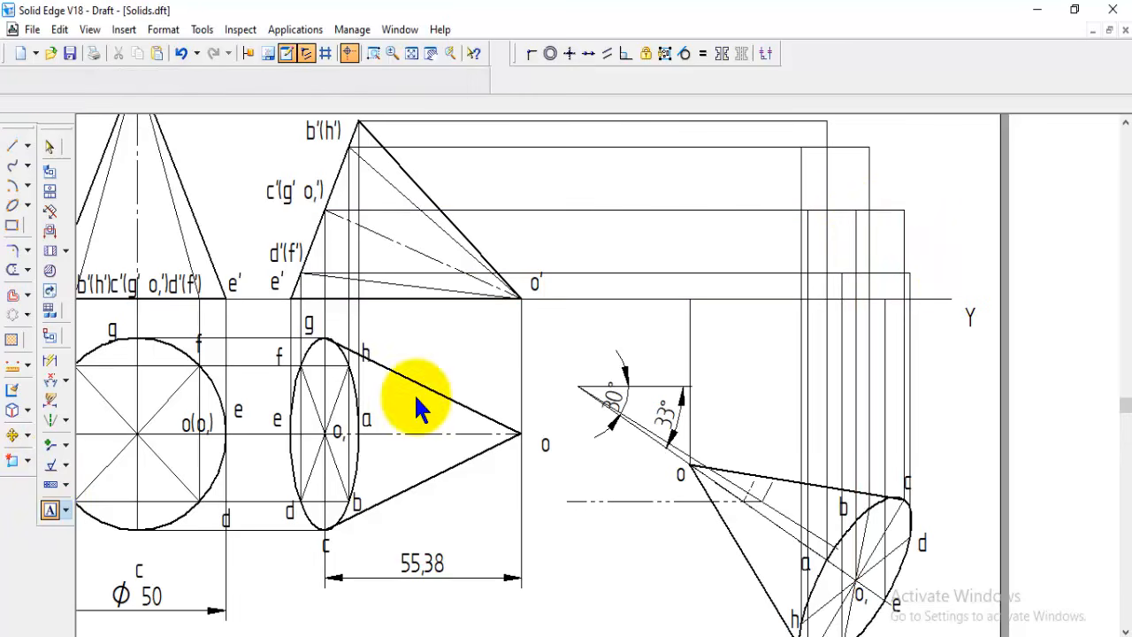
pyautogui.click(659, 284)
pyautogui.write('o')
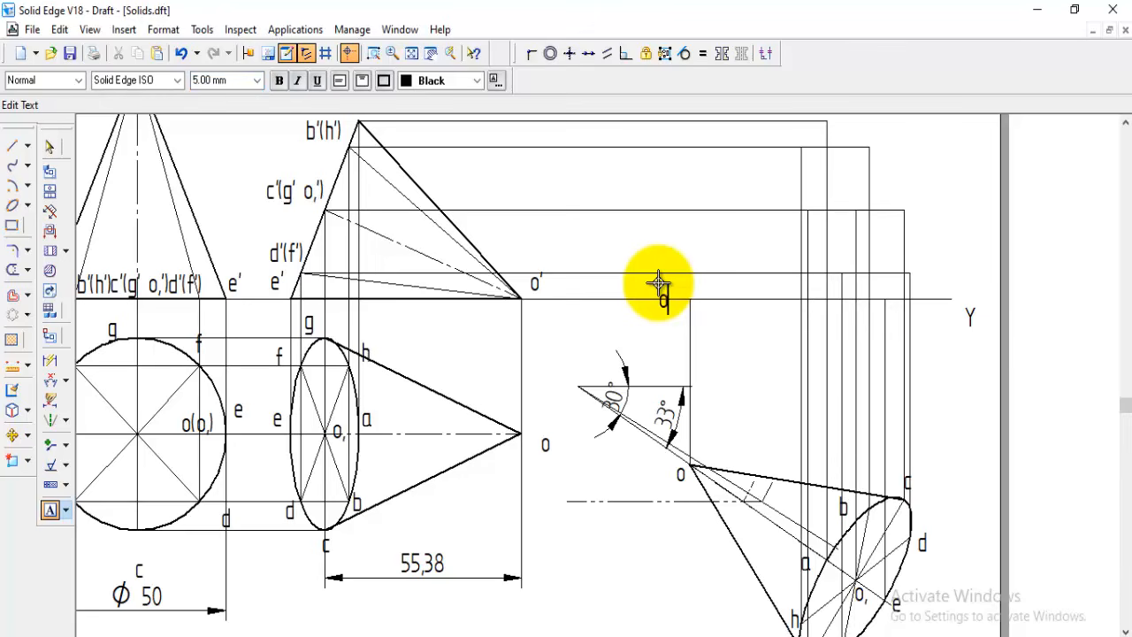
pyautogui.write("'")
# Step: Label the projected base points of the final front view a', b', c' and d' at the ends of their horizontal projectors
pyautogui.scroll(-1, 870, 319)
pyautogui.scroll(-2, 841, 556)
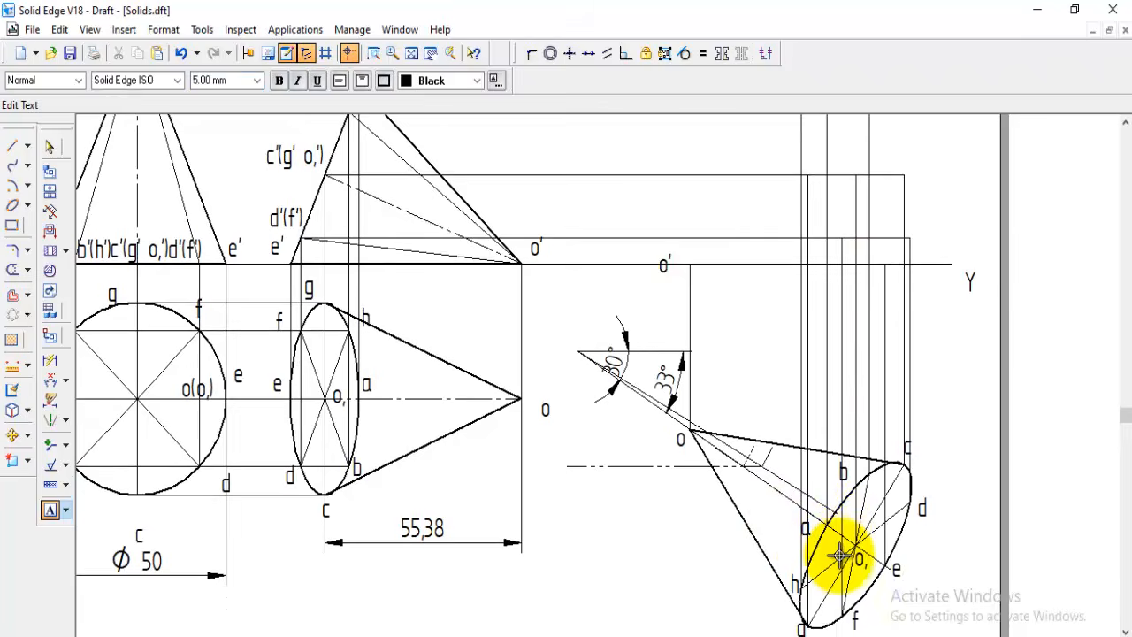
pyautogui.scroll(2, 831, 517)
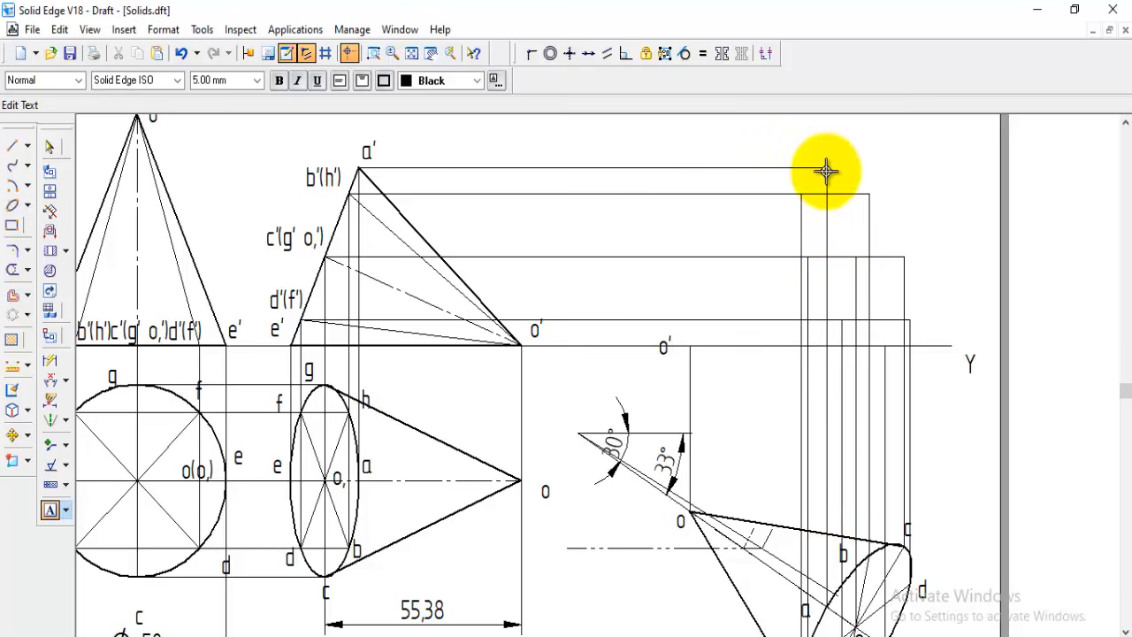
pyautogui.click(823, 145)
pyautogui.write('a')
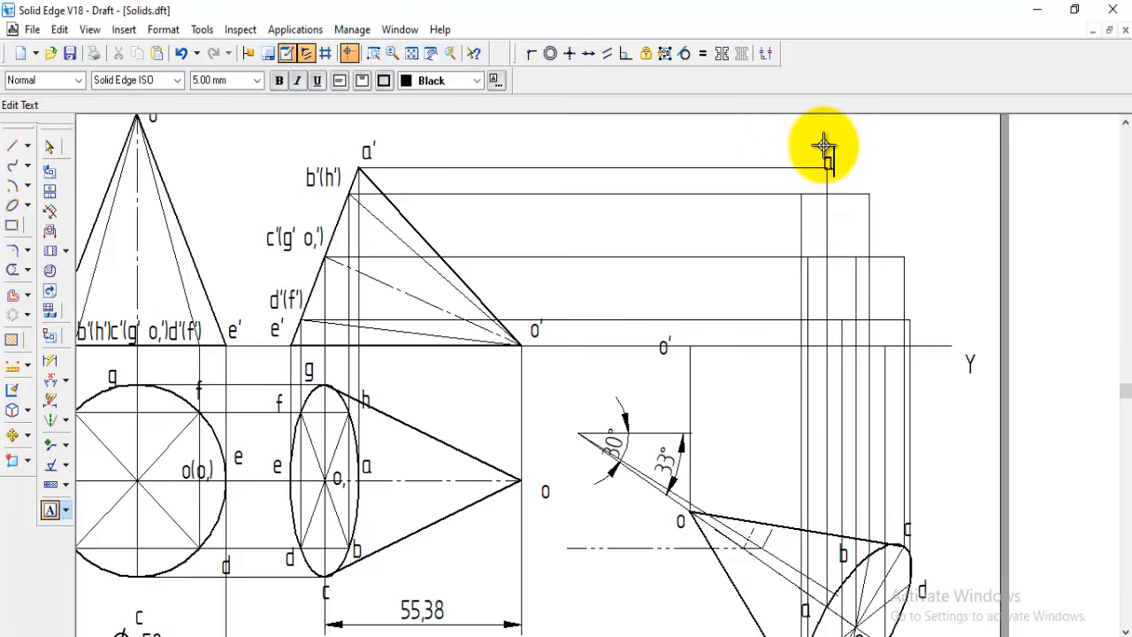
pyautogui.write("'")
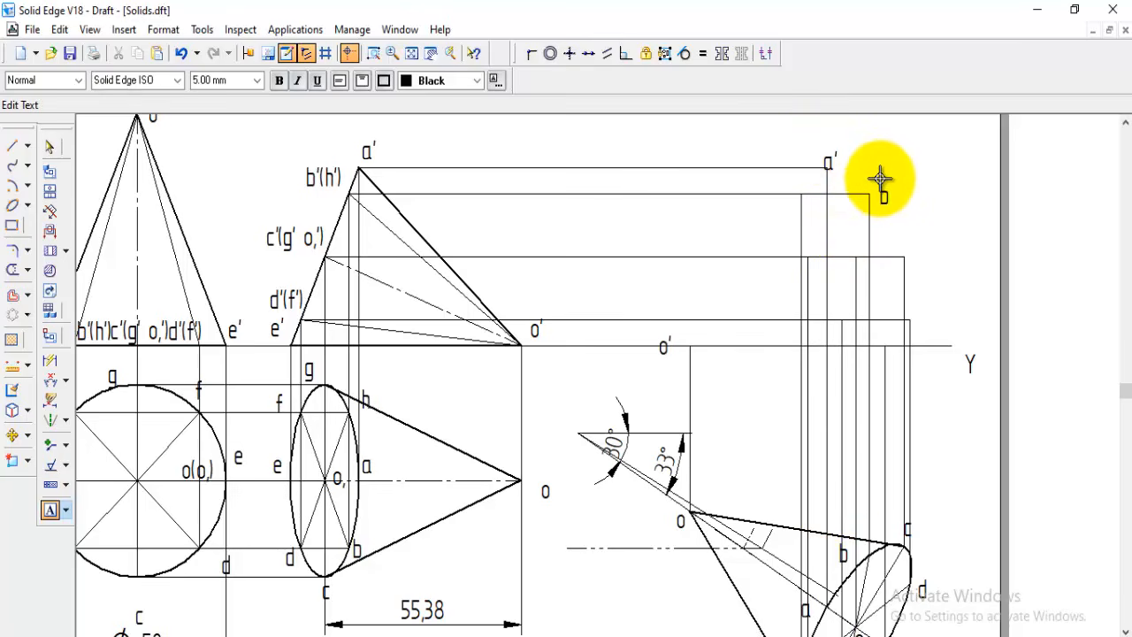
pyautogui.write("'")
pyautogui.click(919, 259)
pyautogui.write('c')
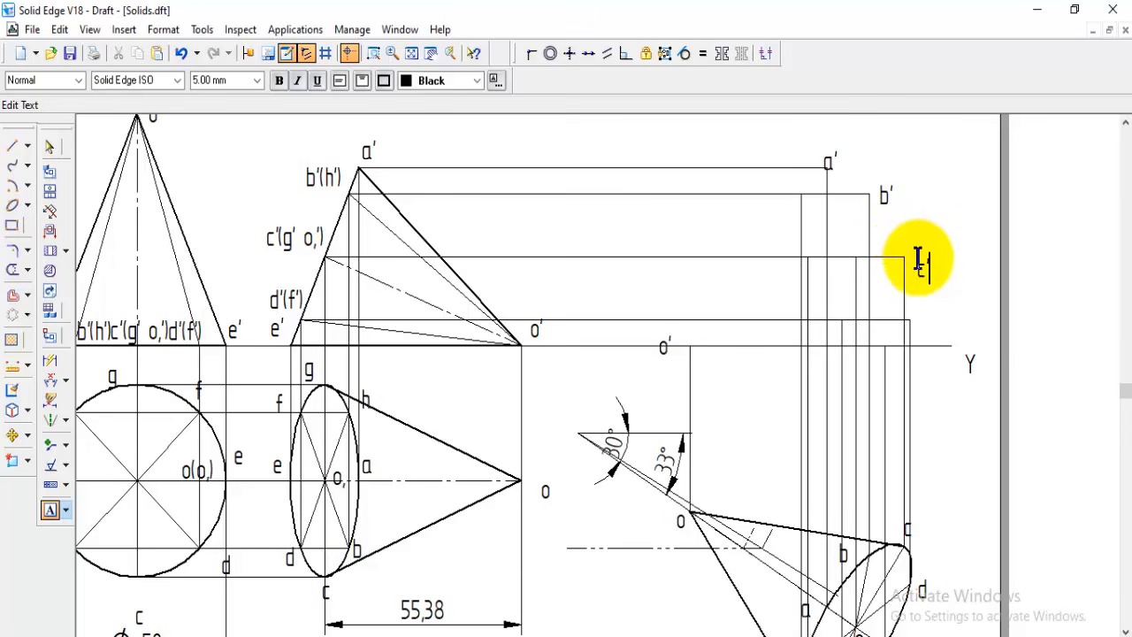
pyautogui.write("'")
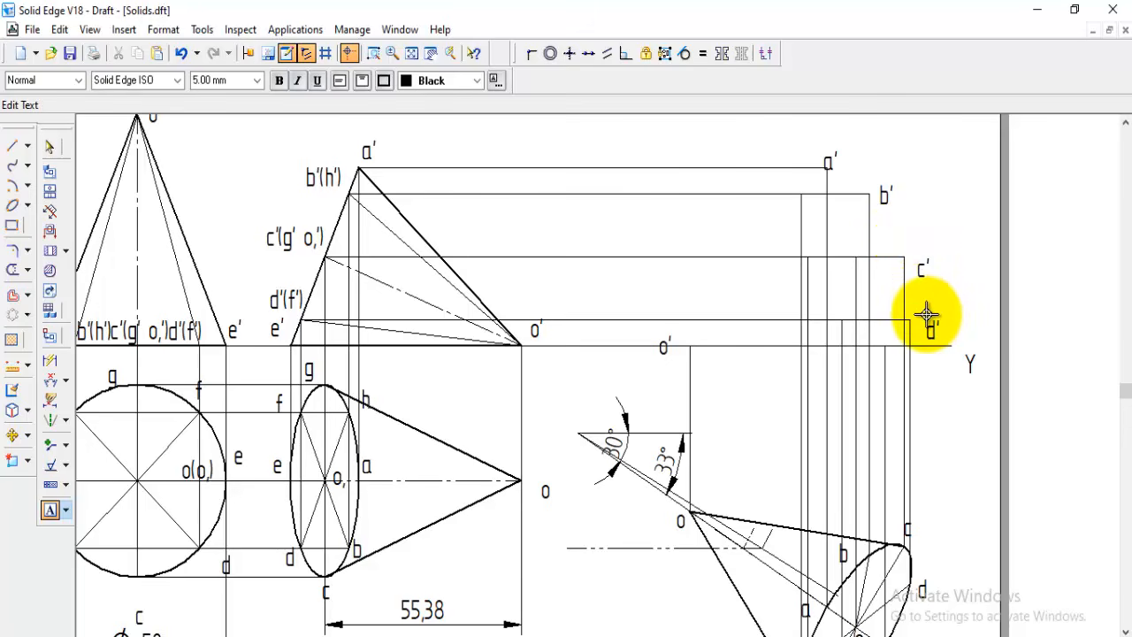
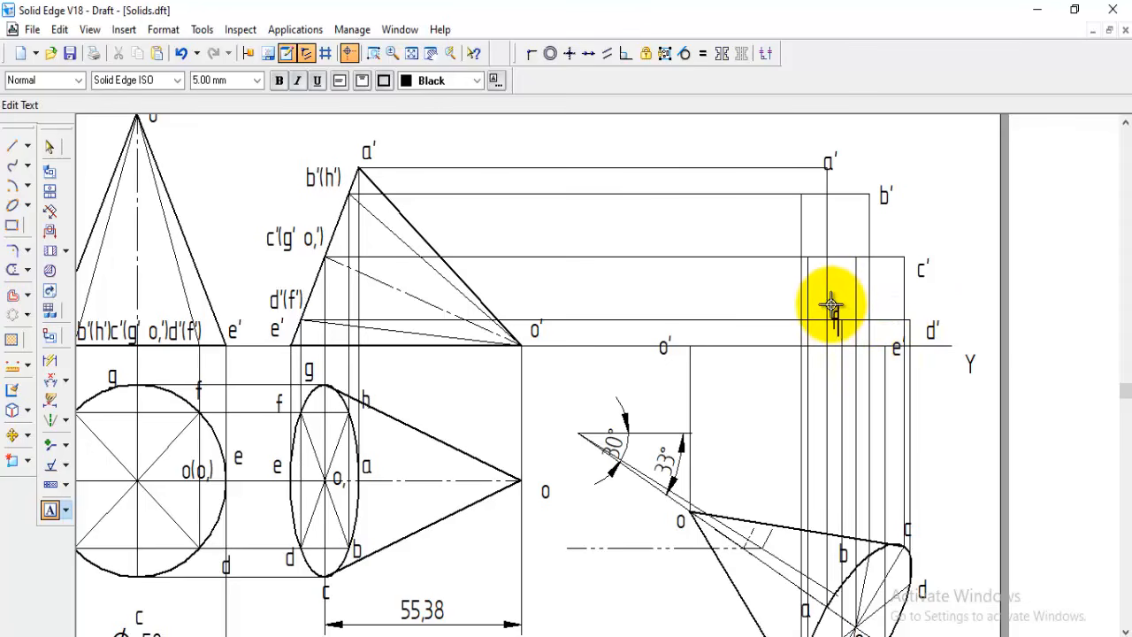
# Step: Label the remaining projected points of the final front view f', g', h' and o,' in 5 mm text
pyautogui.write("'")
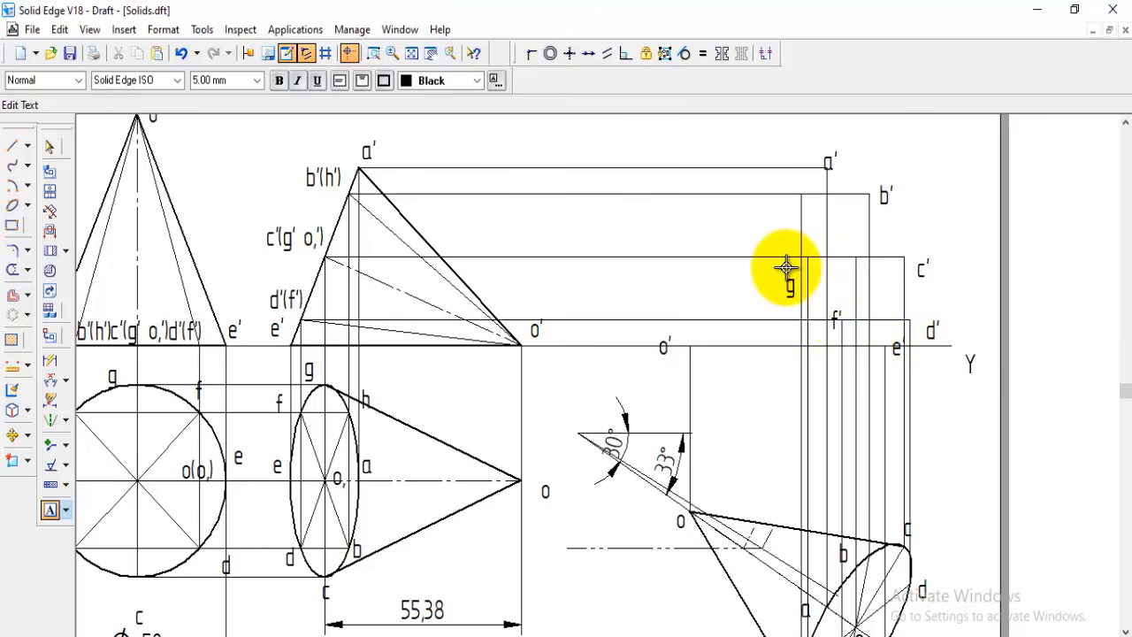
pyautogui.click(759, 169)
pyautogui.write("h'")
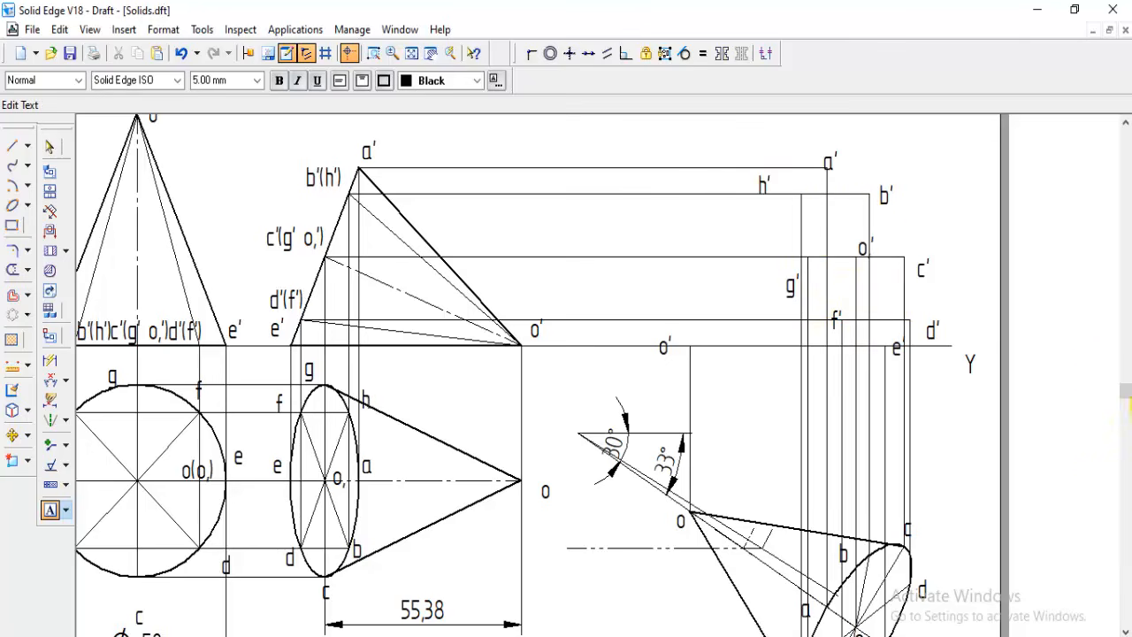
# Step: Start a smooth curve in the Visible line style with Maintain Relationships turned off
pyautogui.click(18, 181)
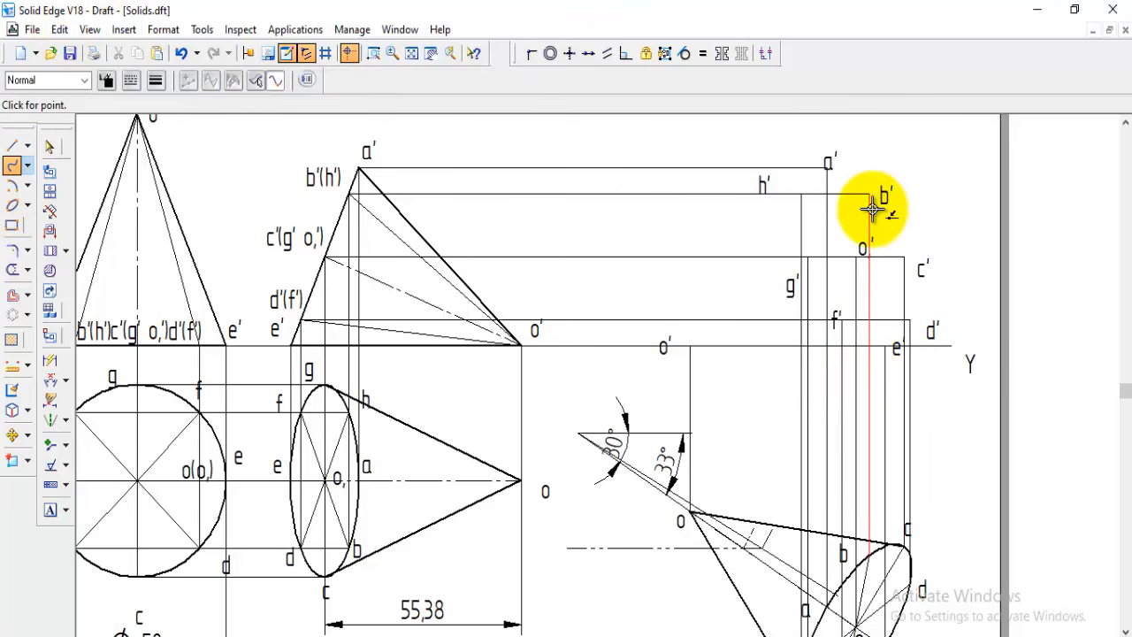
pyautogui.click(24, 165)
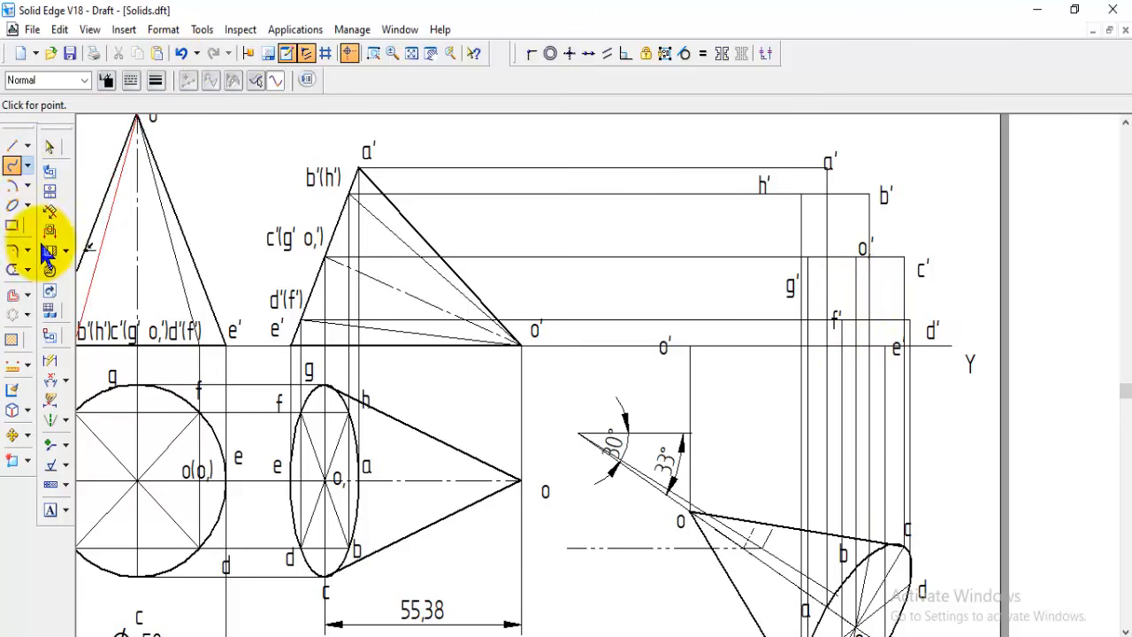
pyautogui.click(78, 80)
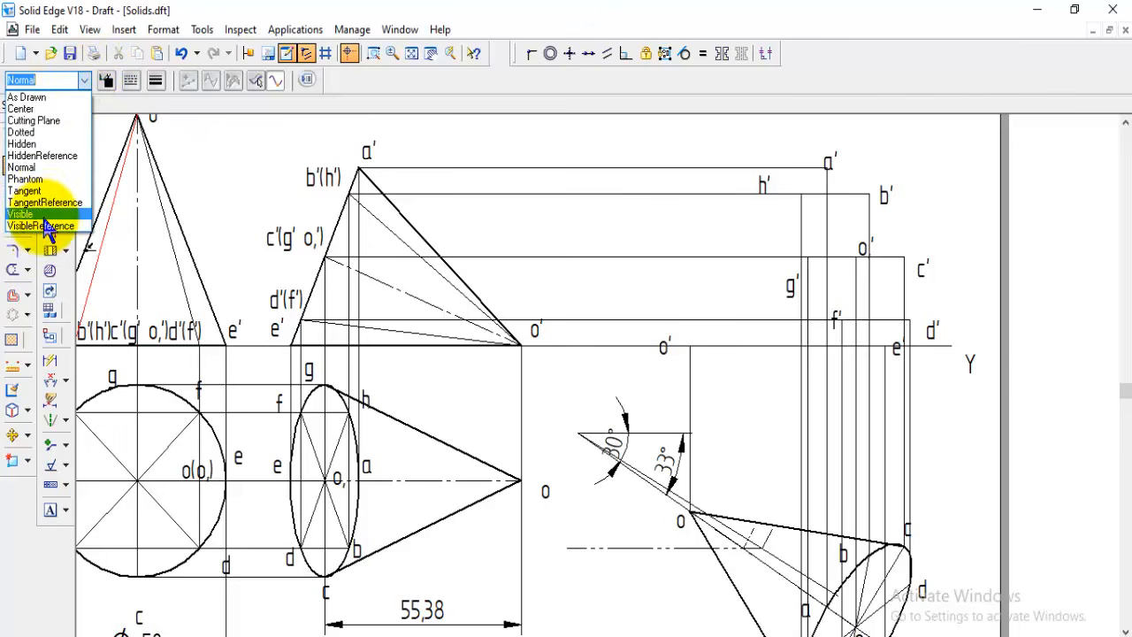
pyautogui.click(39, 215)
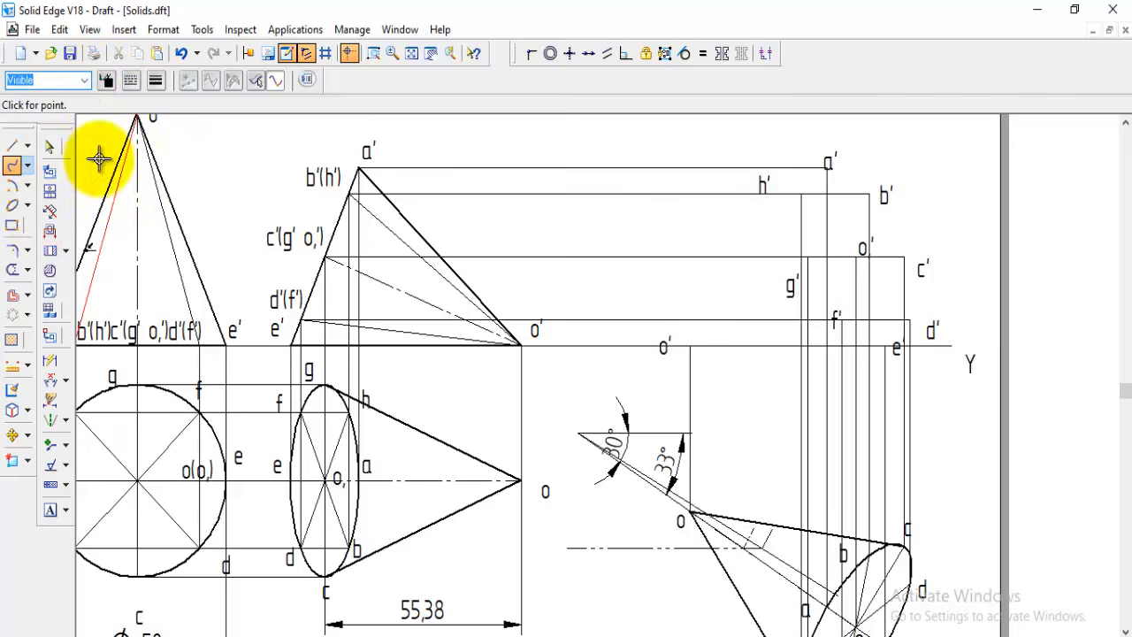
pyautogui.click(202, 30)
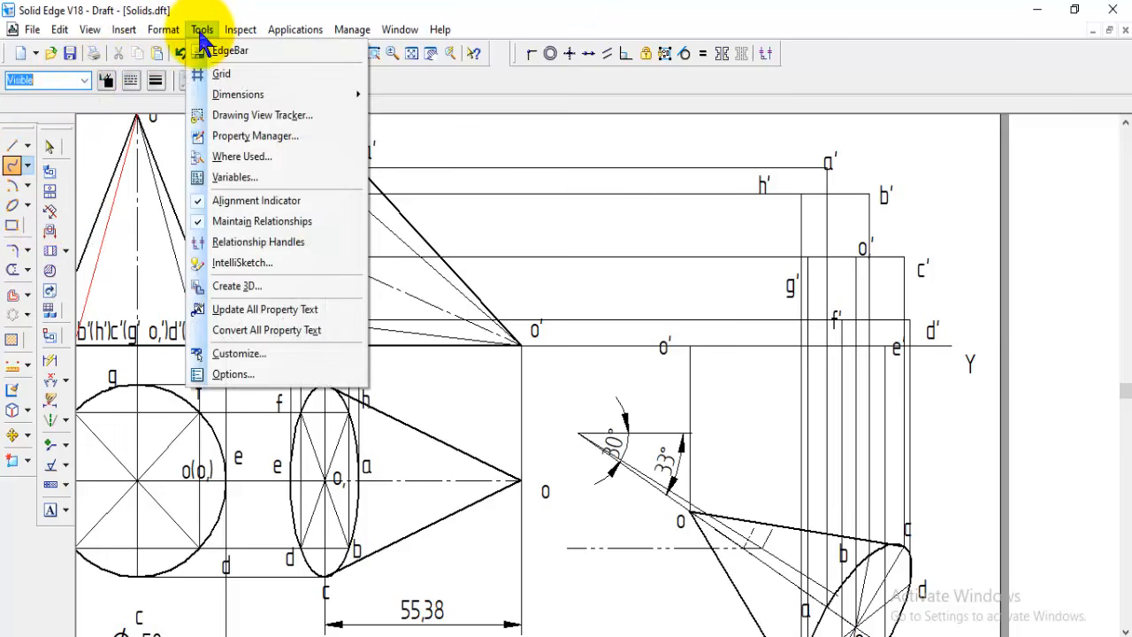
pyautogui.click(221, 221)
# Step: Draw the closed base curve of the final front view through a', b', c', d', e', f', g' and h', and re-enable Maintain Relationships
pyautogui.click(12, 168)
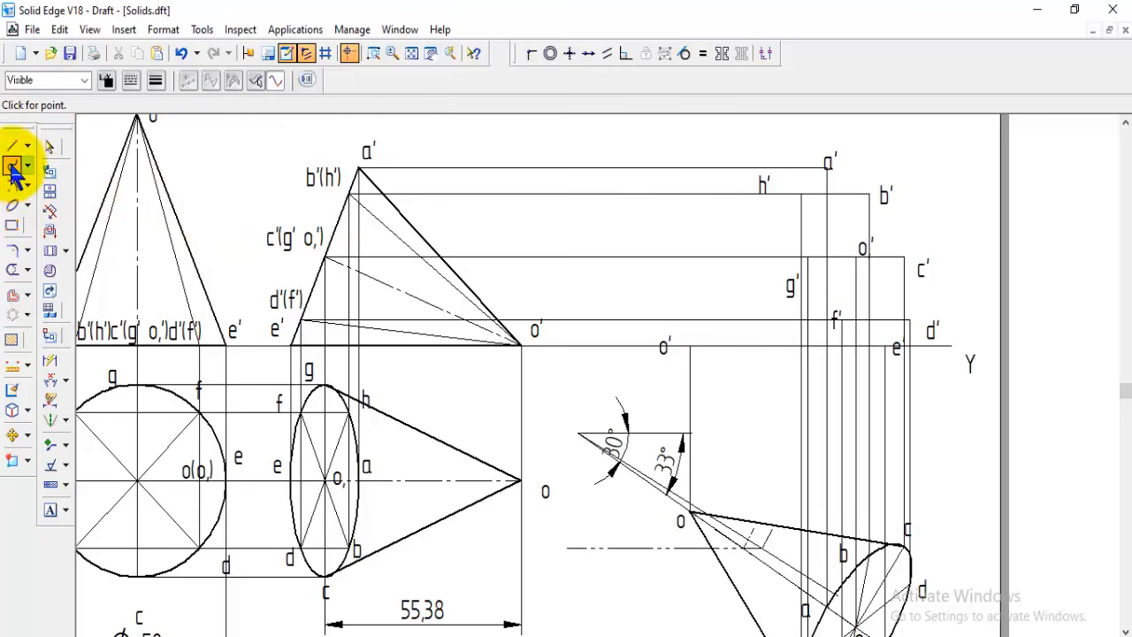
pyautogui.click(827, 168)
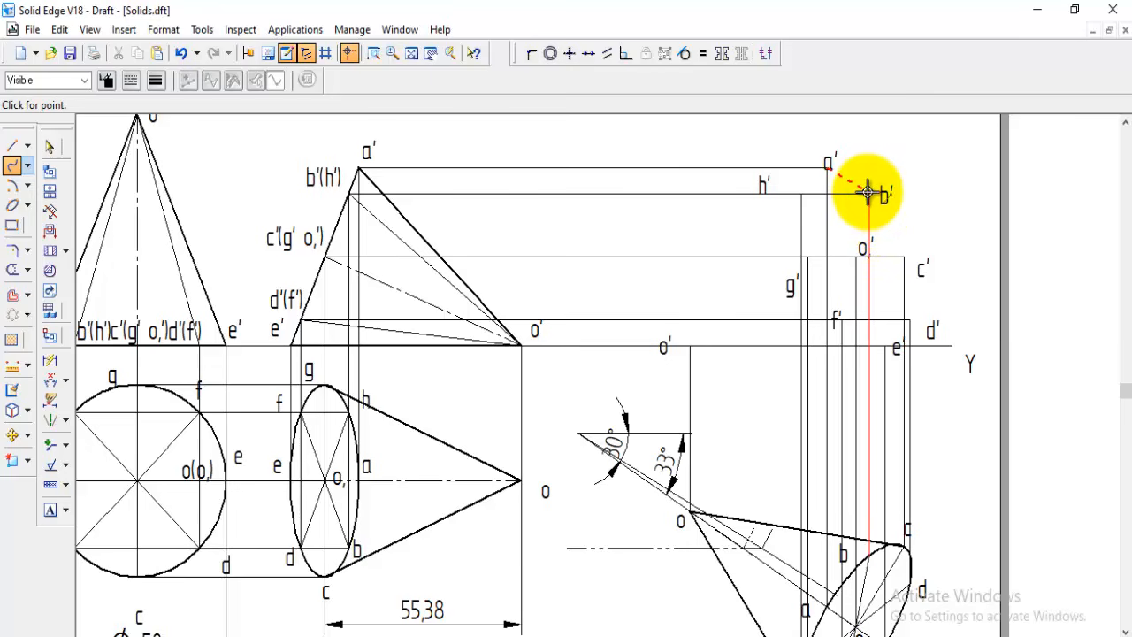
pyautogui.click(868, 191)
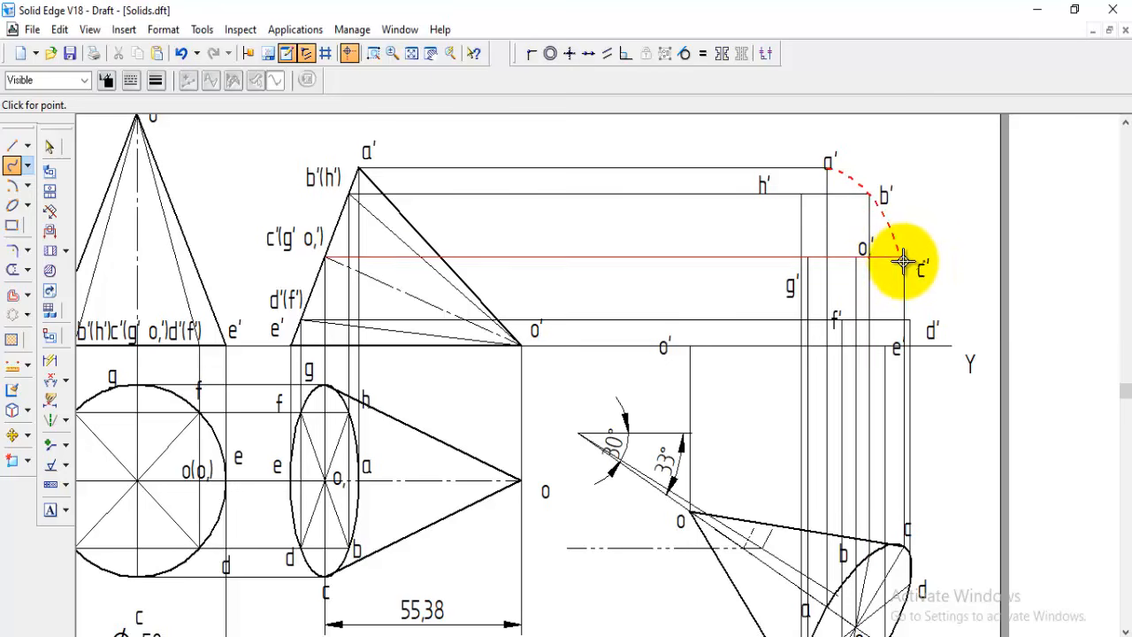
pyautogui.click(903, 259)
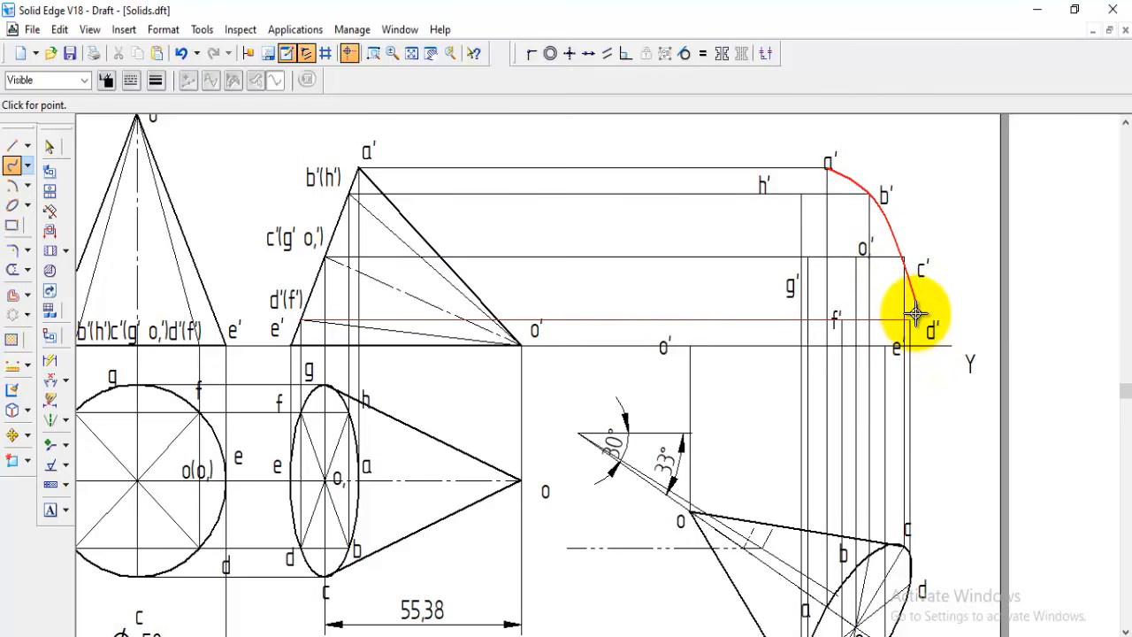
pyautogui.click(909, 319)
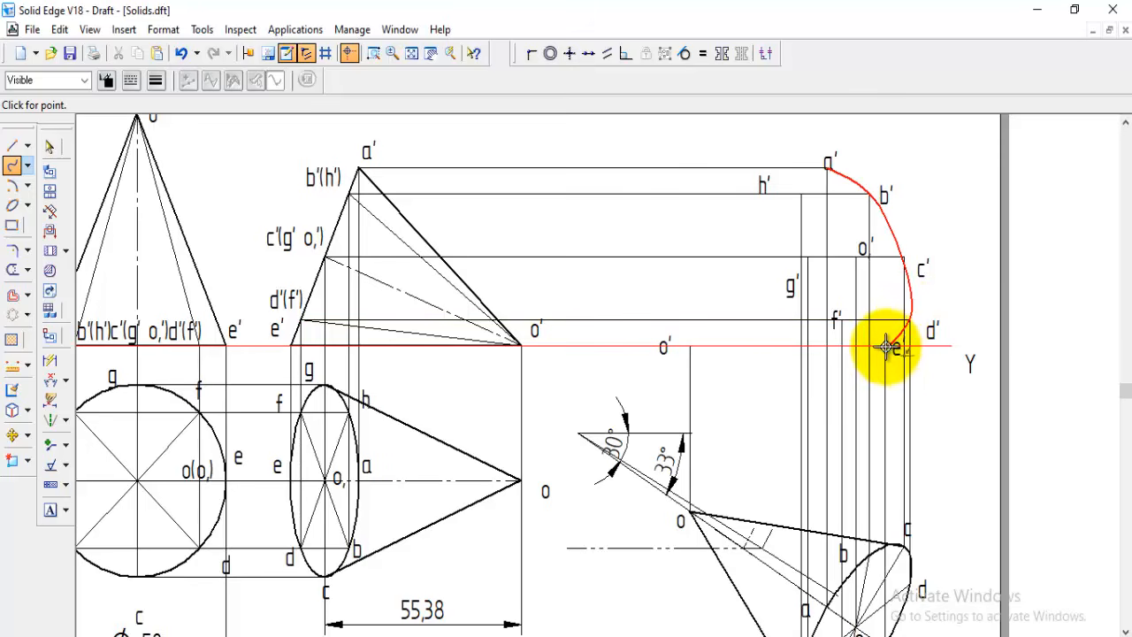
pyautogui.click(885, 345)
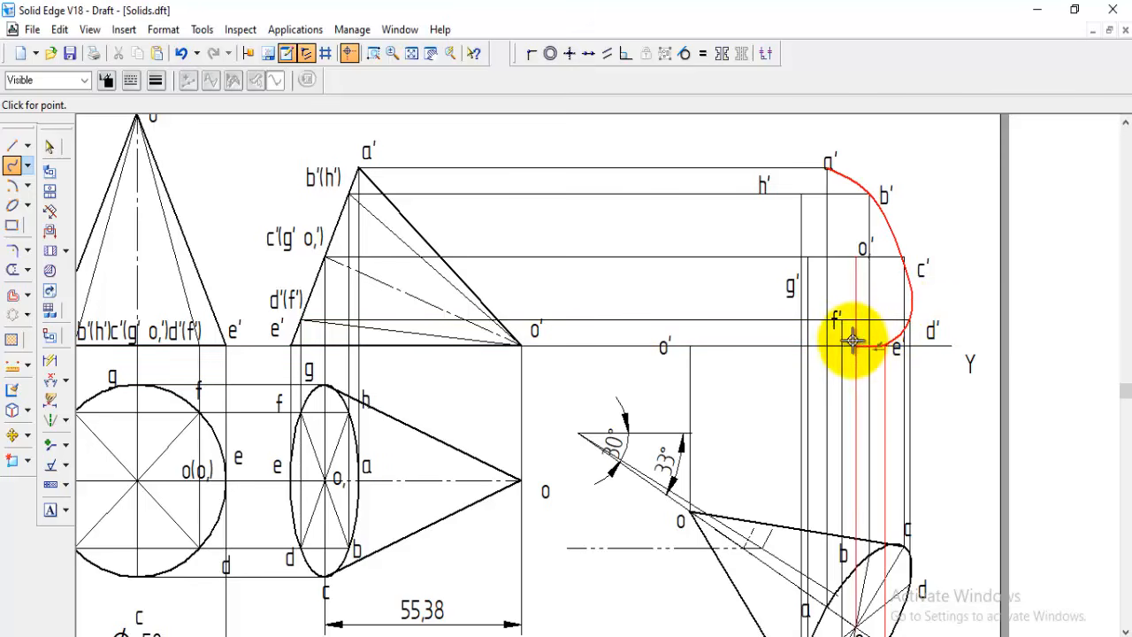
pyautogui.click(840, 320)
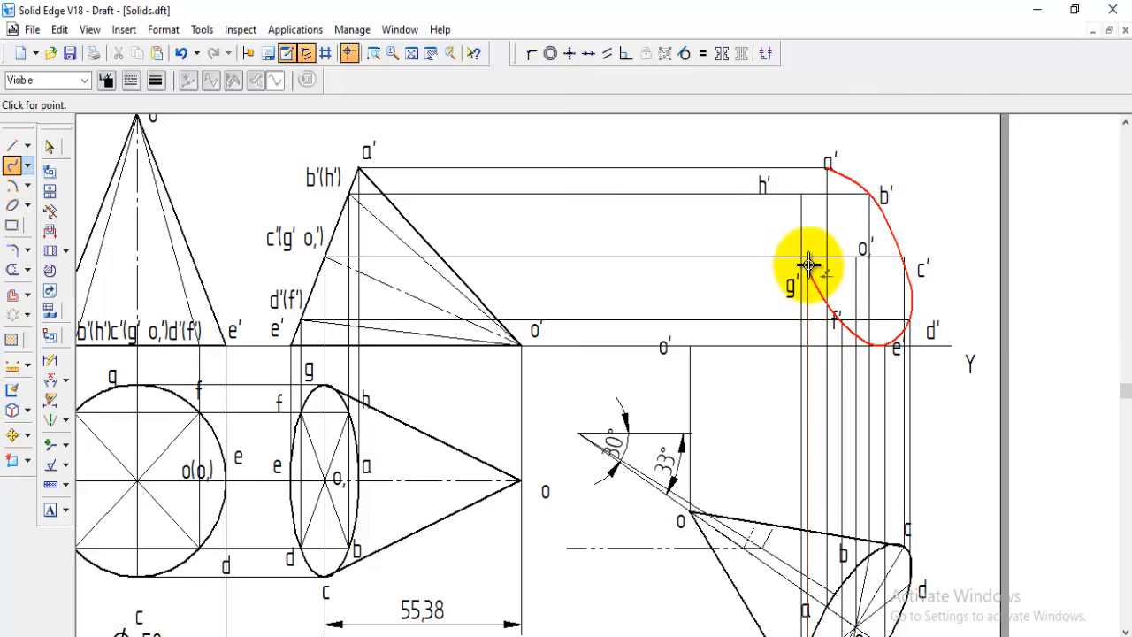
pyautogui.click(805, 258)
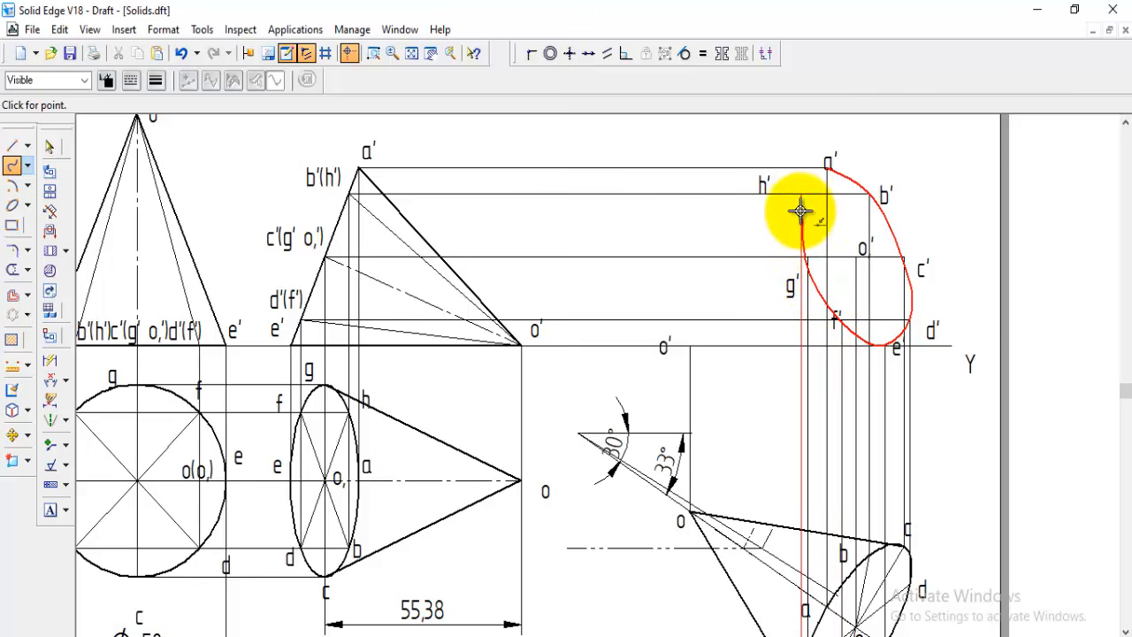
pyautogui.click(801, 192)
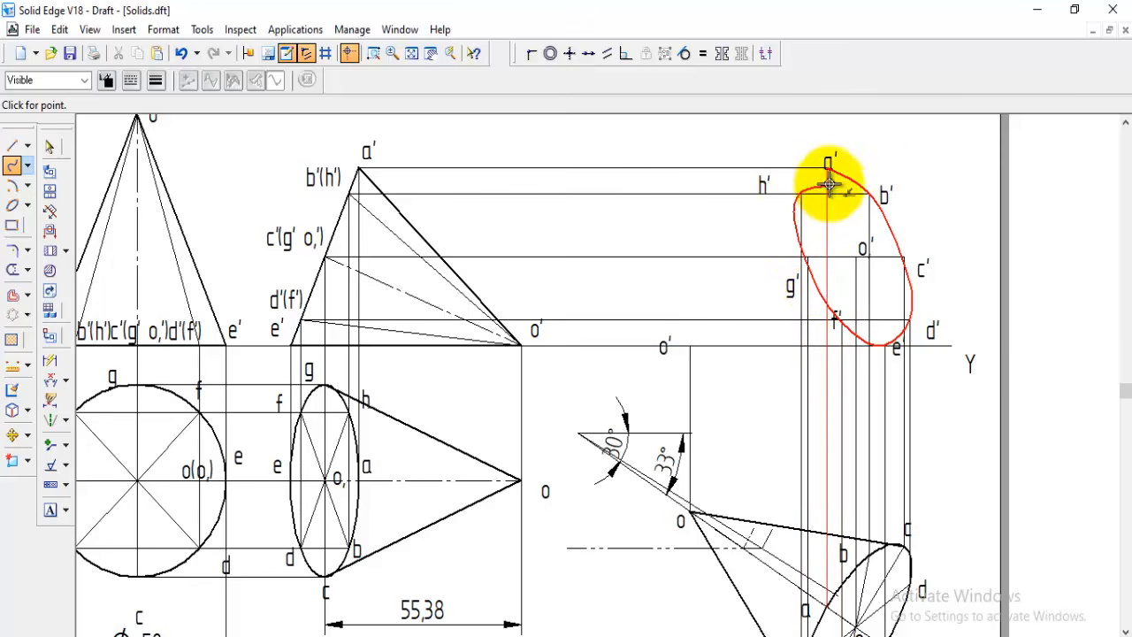
pyautogui.click(828, 164)
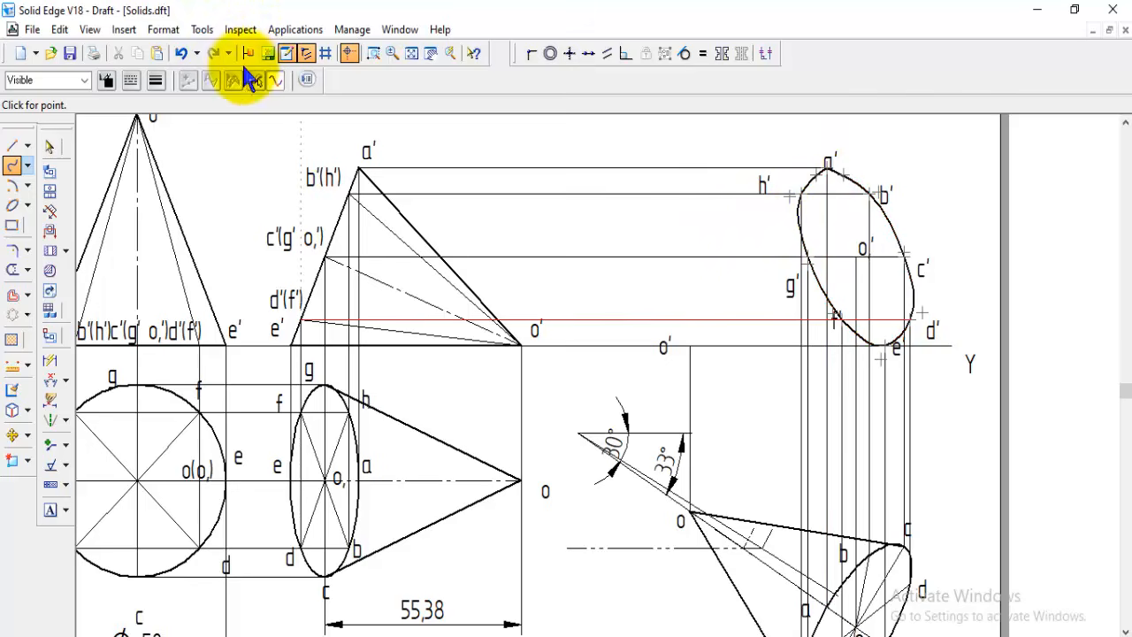
pyautogui.click(212, 26)
pyautogui.click(216, 217)
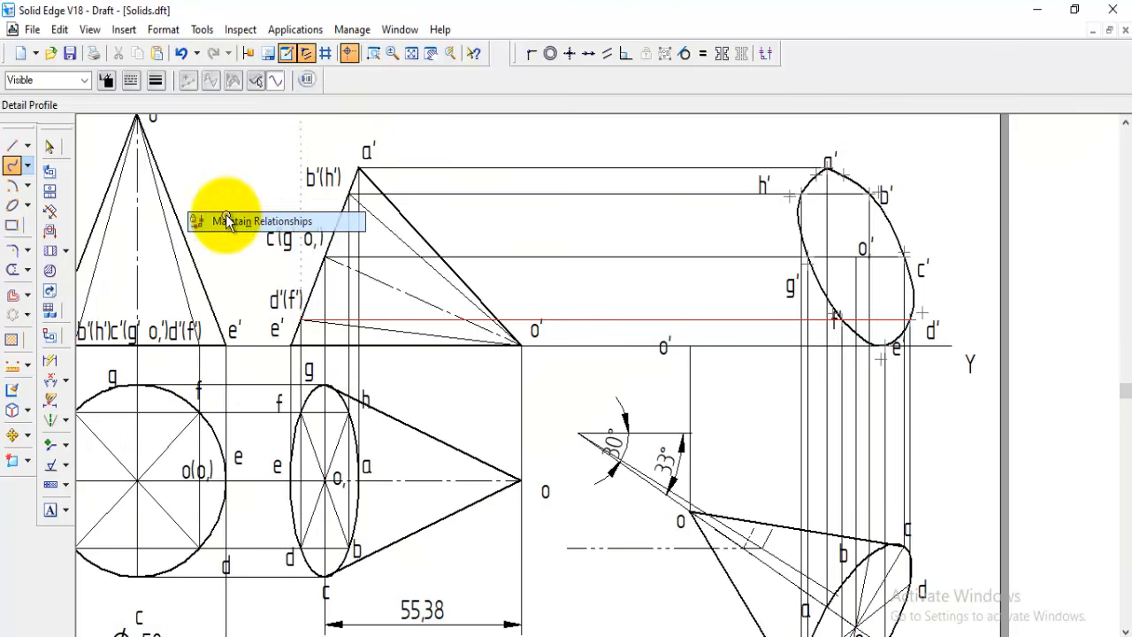
# Step: Compare the base points of the final top view with the front view curve to judge which cone edges are visible
pyautogui.click(13, 146)
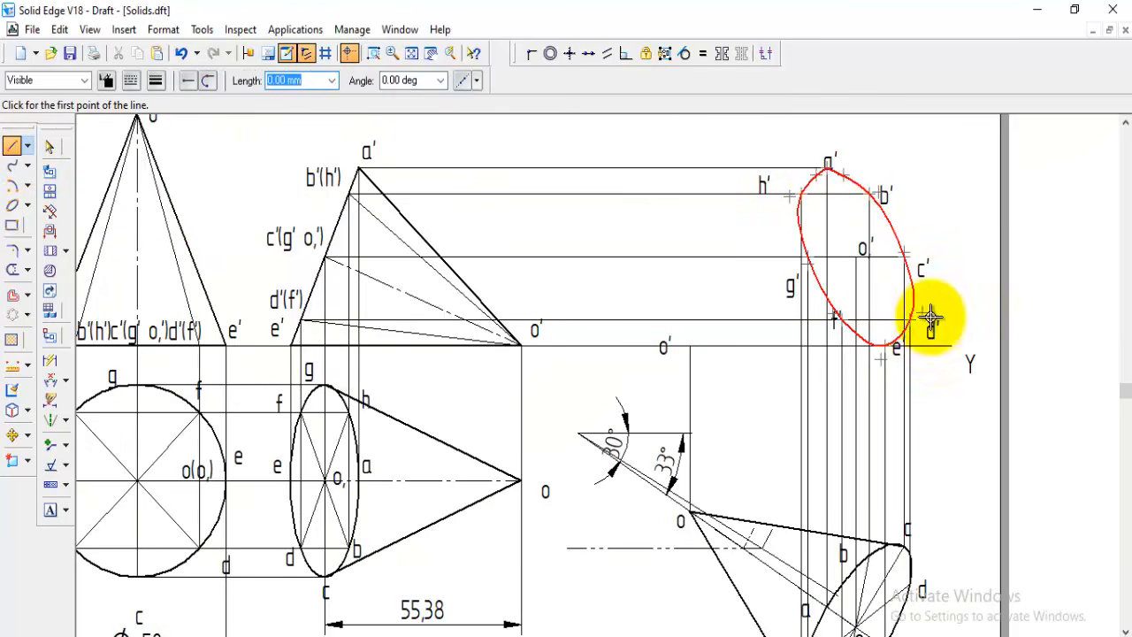
pyautogui.scroll(-1, 929, 316)
pyautogui.scroll(-3, 985, 576)
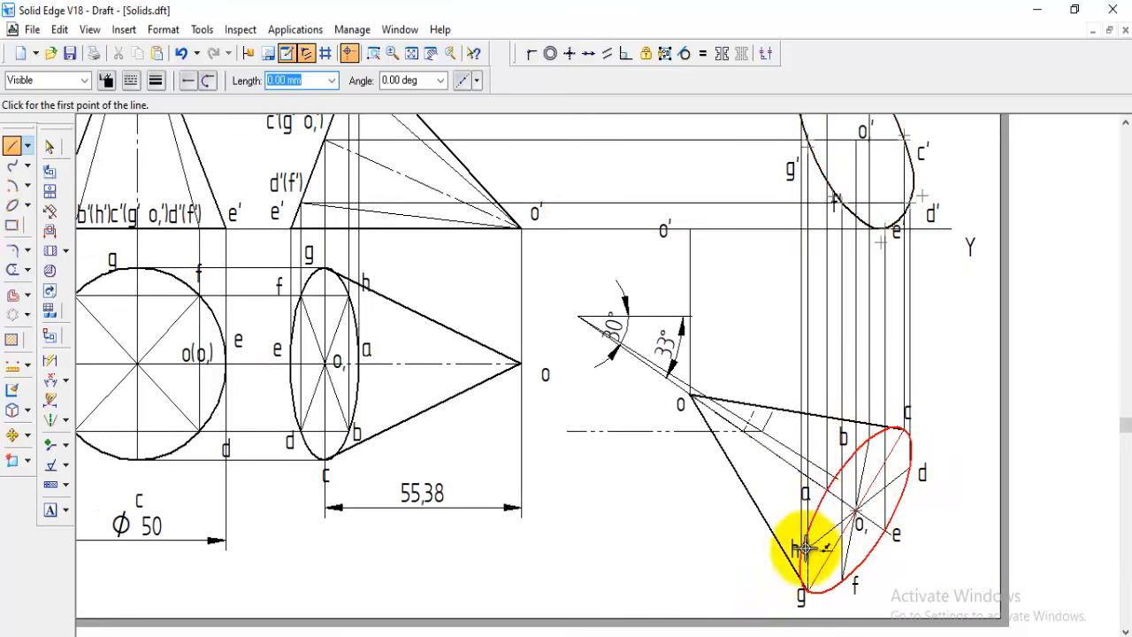
pyautogui.scroll(3, 994, 501)
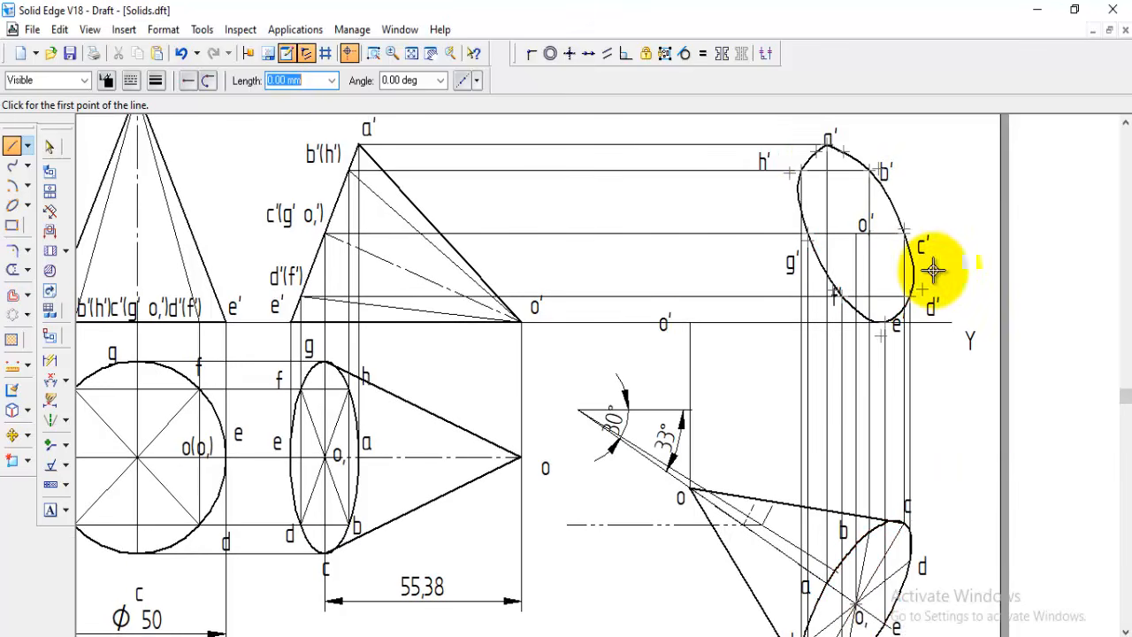
pyautogui.scroll(-3, 935, 266)
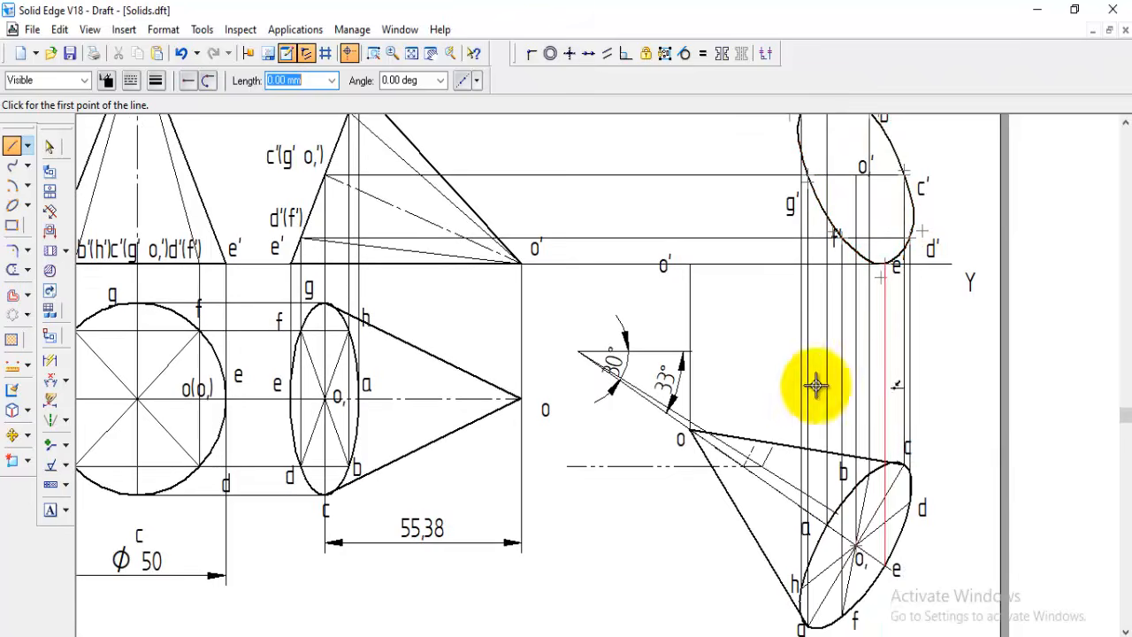
pyautogui.scroll(-1, 555, 382)
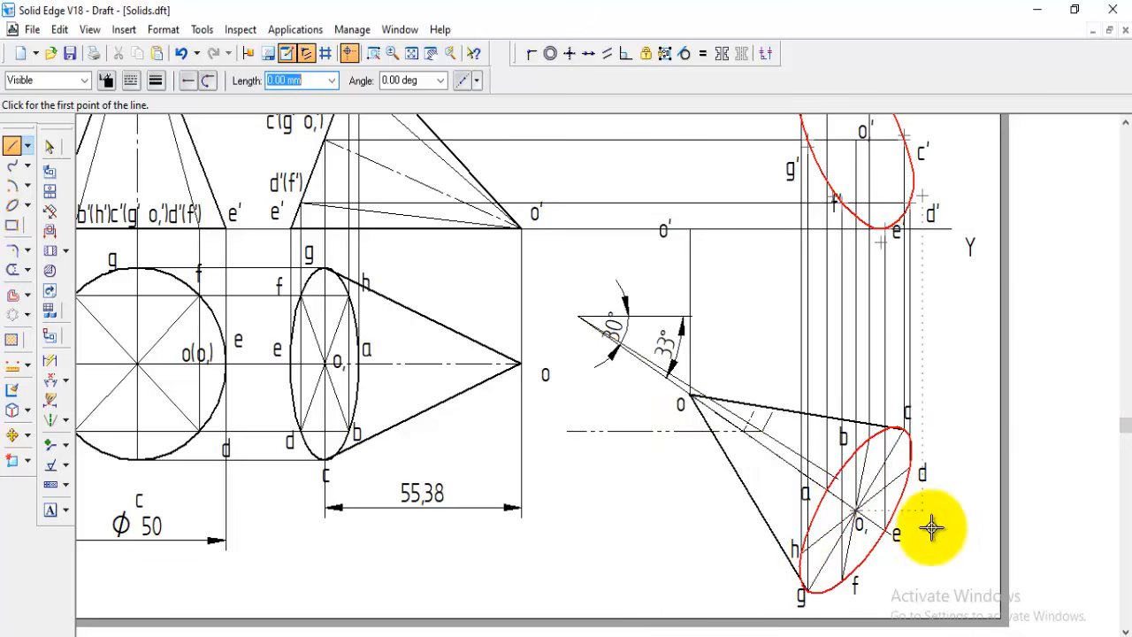
pyautogui.scroll(-1, 901, 563)
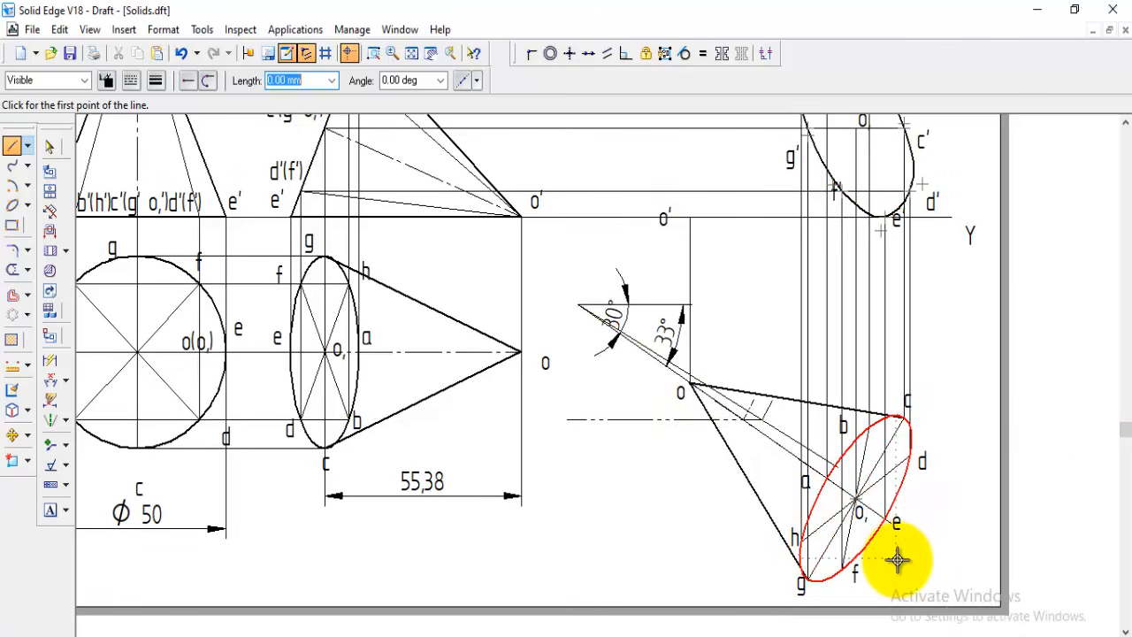
pyautogui.scroll(4, 900, 555)
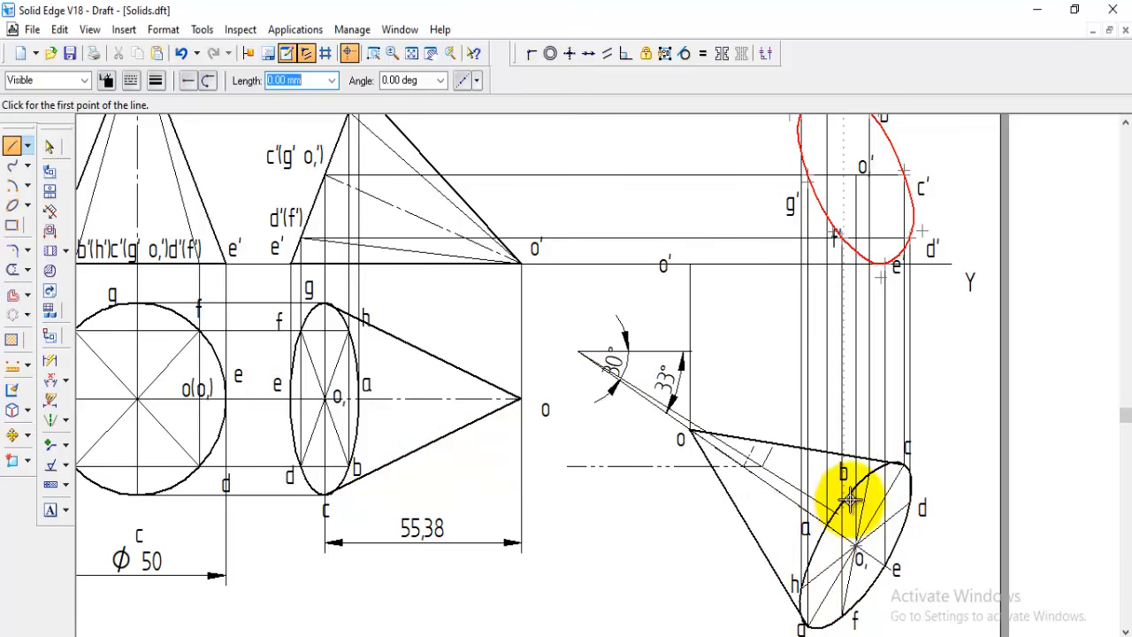
pyautogui.scroll(2, 804, 397)
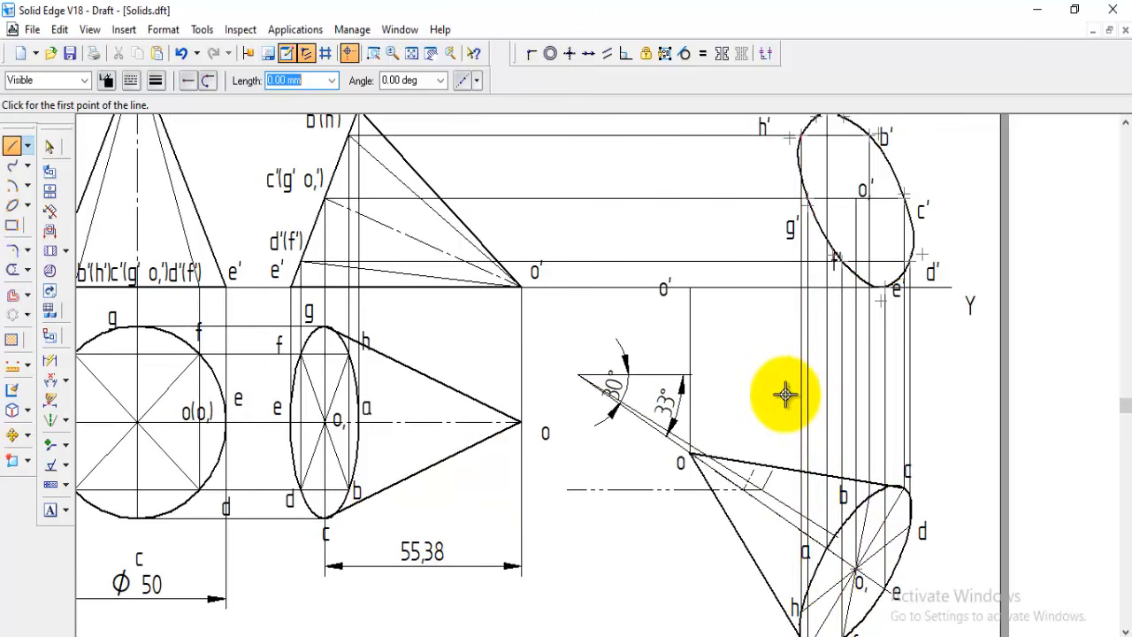
pyautogui.scroll(3, 786, 395)
pyautogui.scroll(-4, 906, 431)
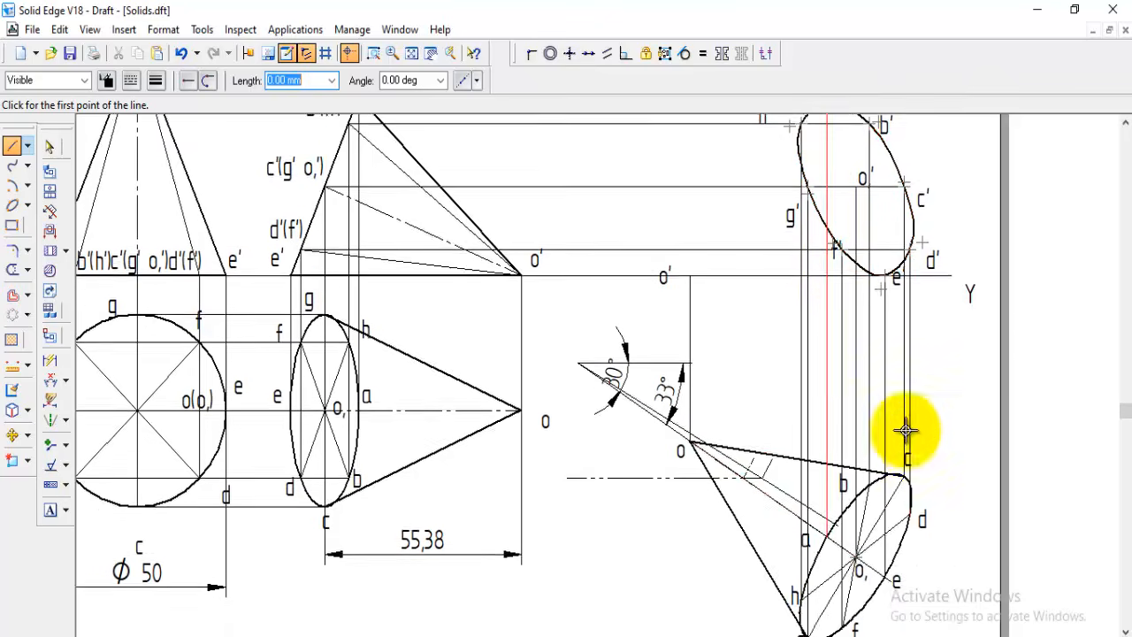
pyautogui.scroll(-2, 906, 431)
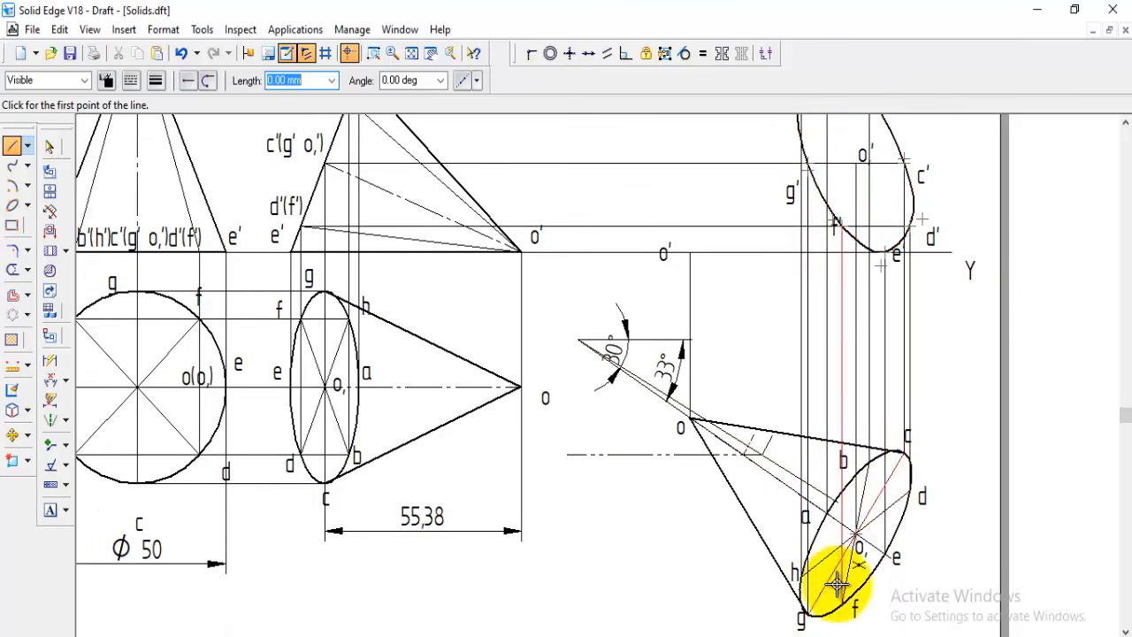
pyautogui.scroll(-1, 911, 554)
pyautogui.scroll(6, 902, 172)
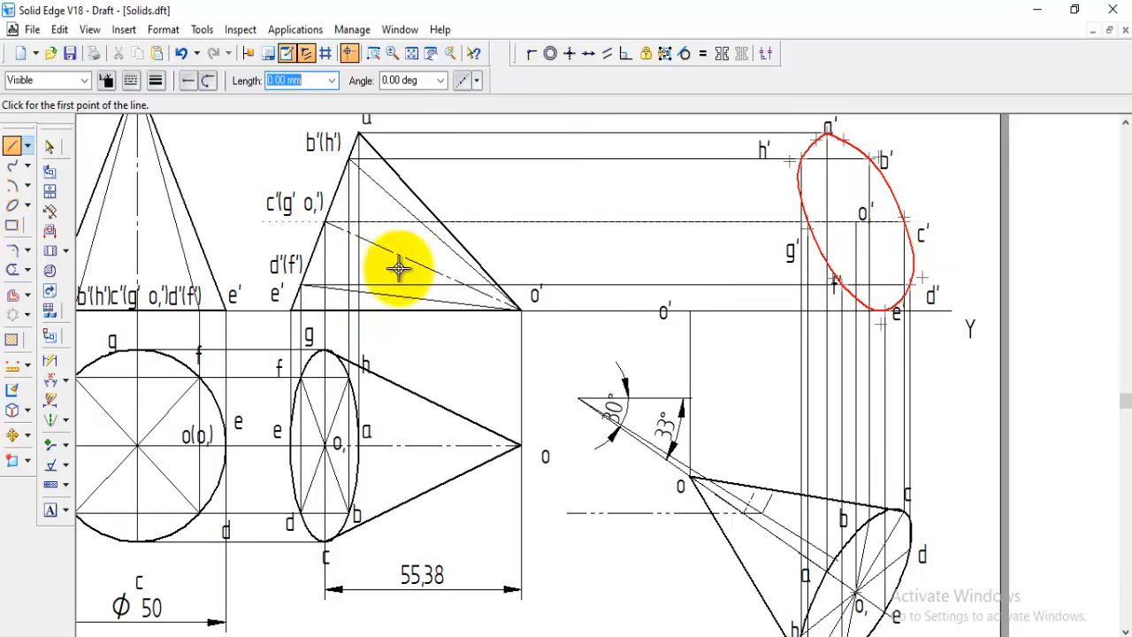
# Step: Draw a Visible-style line along XY from base point e' to apex o' of the final front view
pyautogui.click(885, 312)
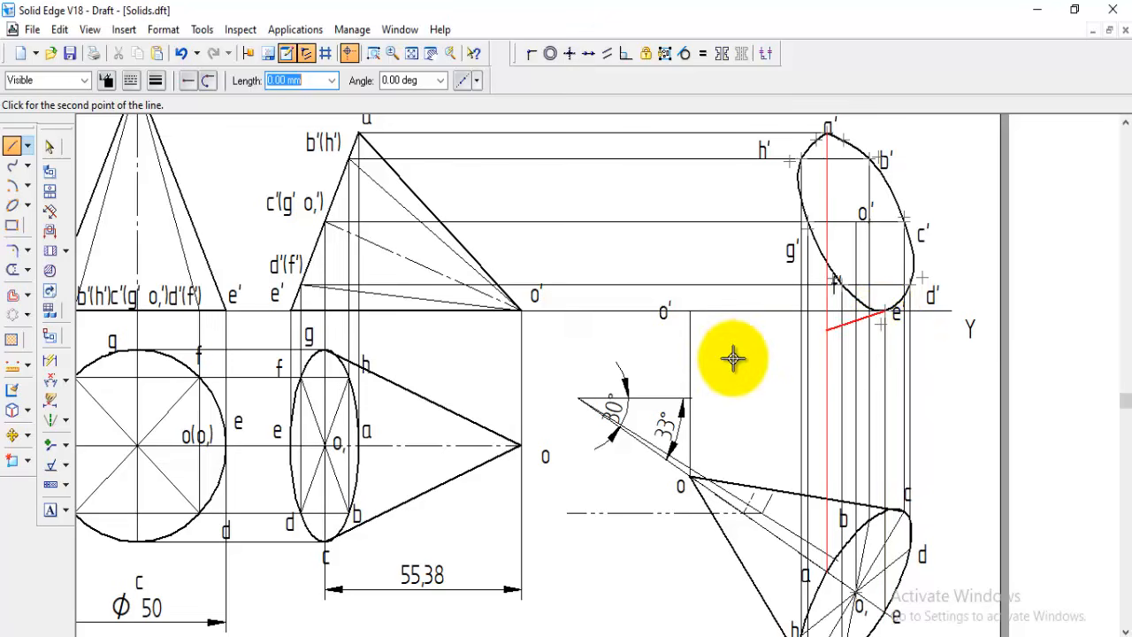
pyautogui.click(690, 312)
pyautogui.rightClick(729, 340)
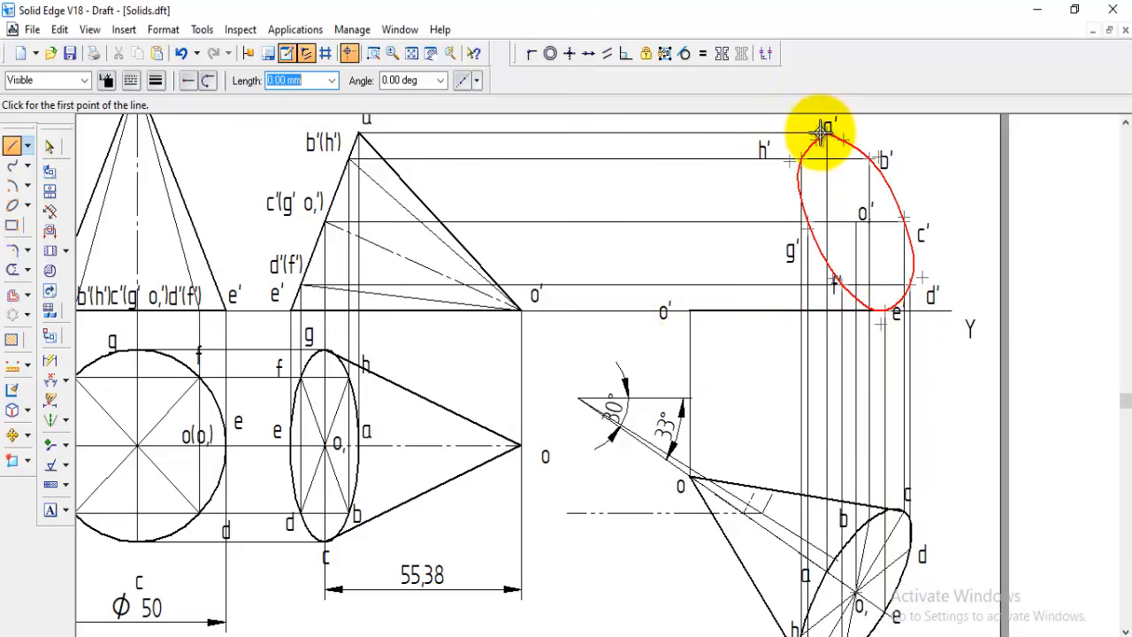
# Step: Try to draw the upper outline generator of the final front view from base point a' to apex o'
pyautogui.click(690, 312)
pyautogui.rightClick(761, 336)
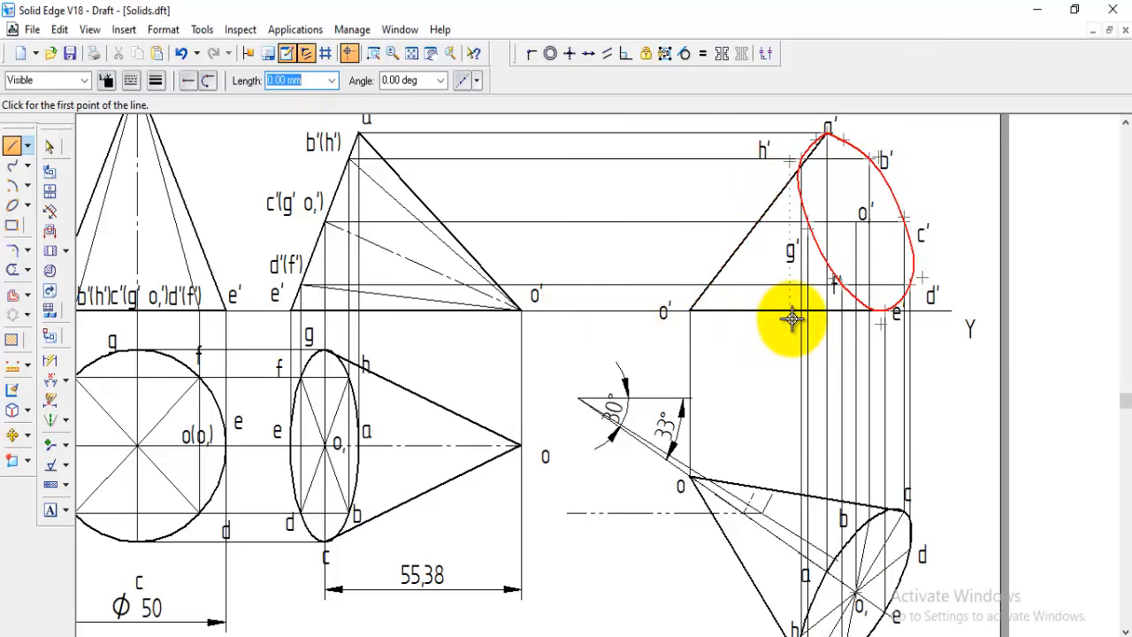
pyautogui.hotkey('ctrl', 'z')
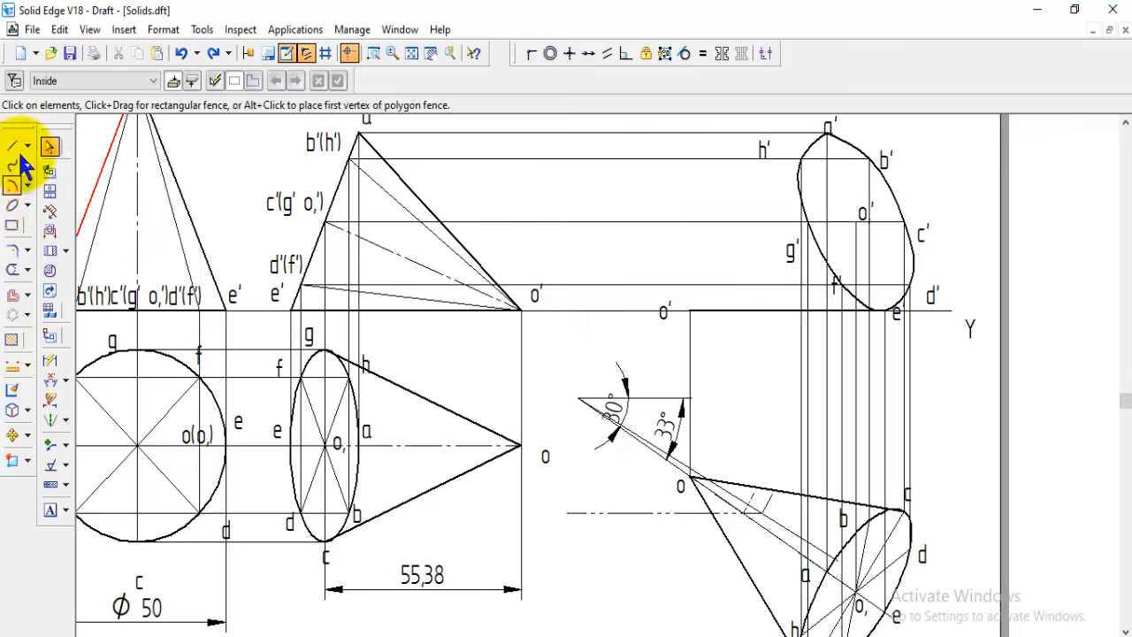
# Step: Draw a Visible-style outline generator in the final front view from base point h' to apex o'
pyautogui.click(12, 145)
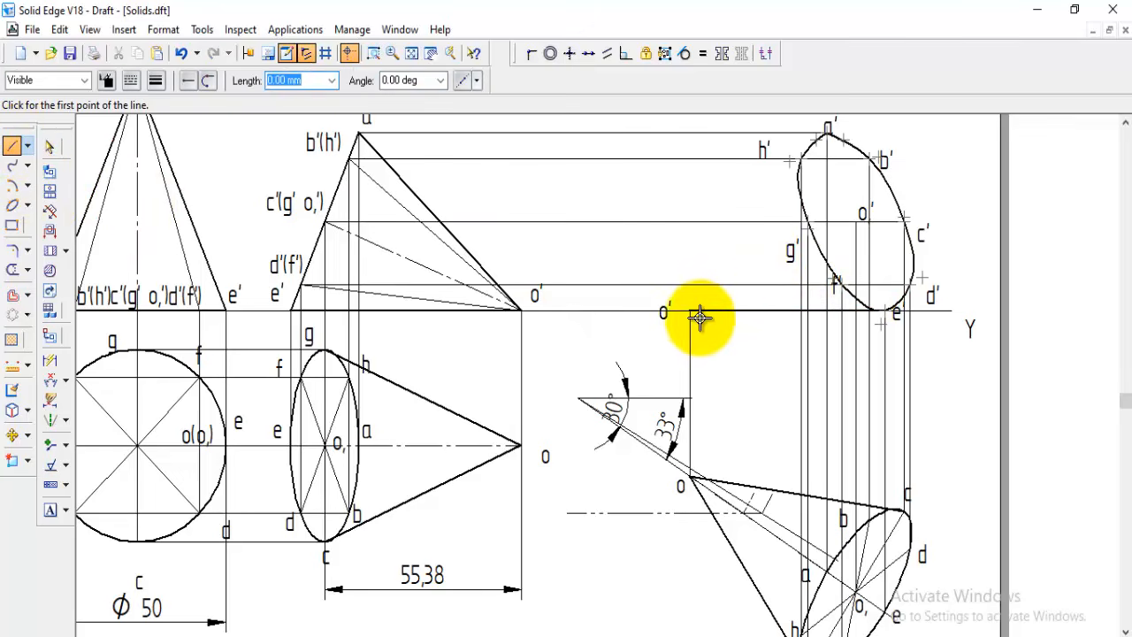
pyautogui.click(801, 160)
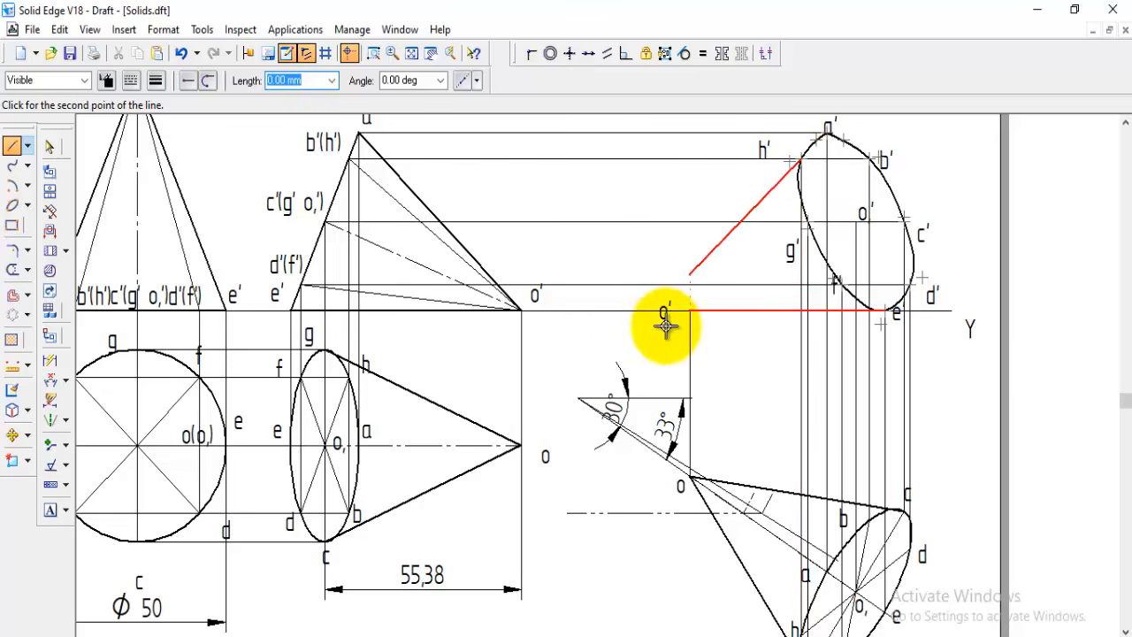
pyautogui.doubleClick(690, 307)
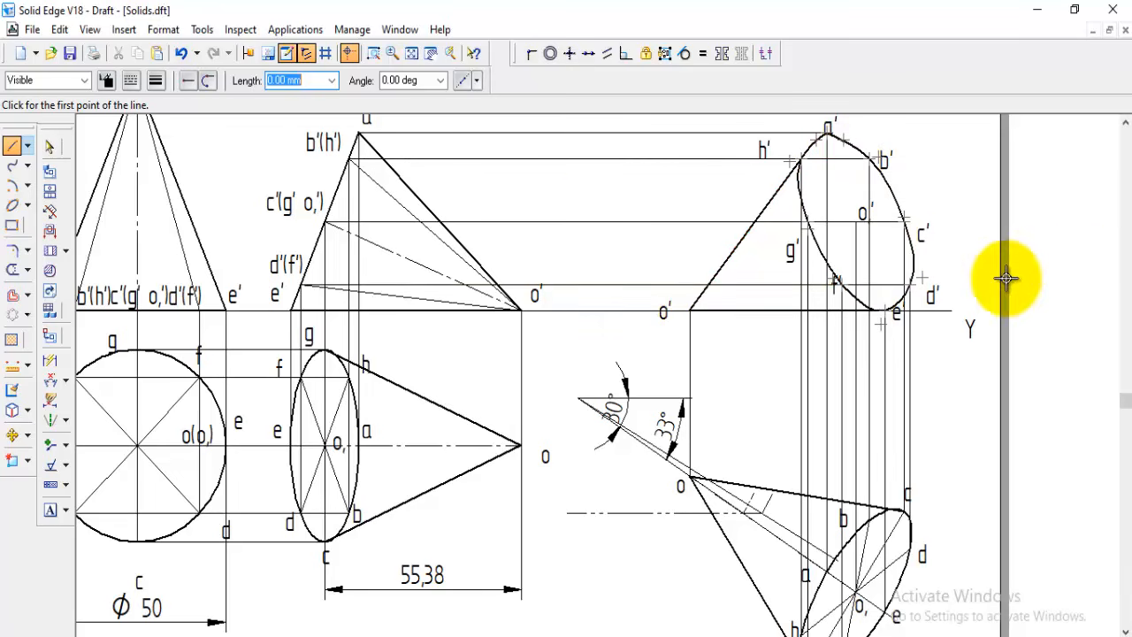
# Step: Move label c of the final top view off the vertical projectors, just outside base point c
pyautogui.click(409, 53)
pyautogui.click(372, 55)
pyautogui.click(288, 219)
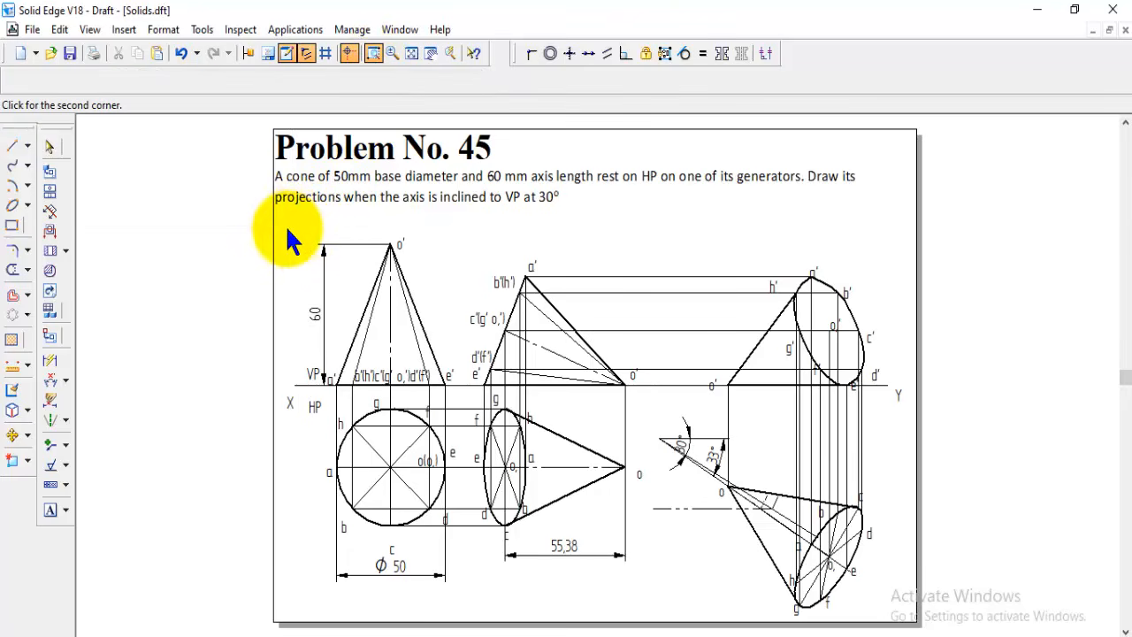
pyautogui.click(904, 627)
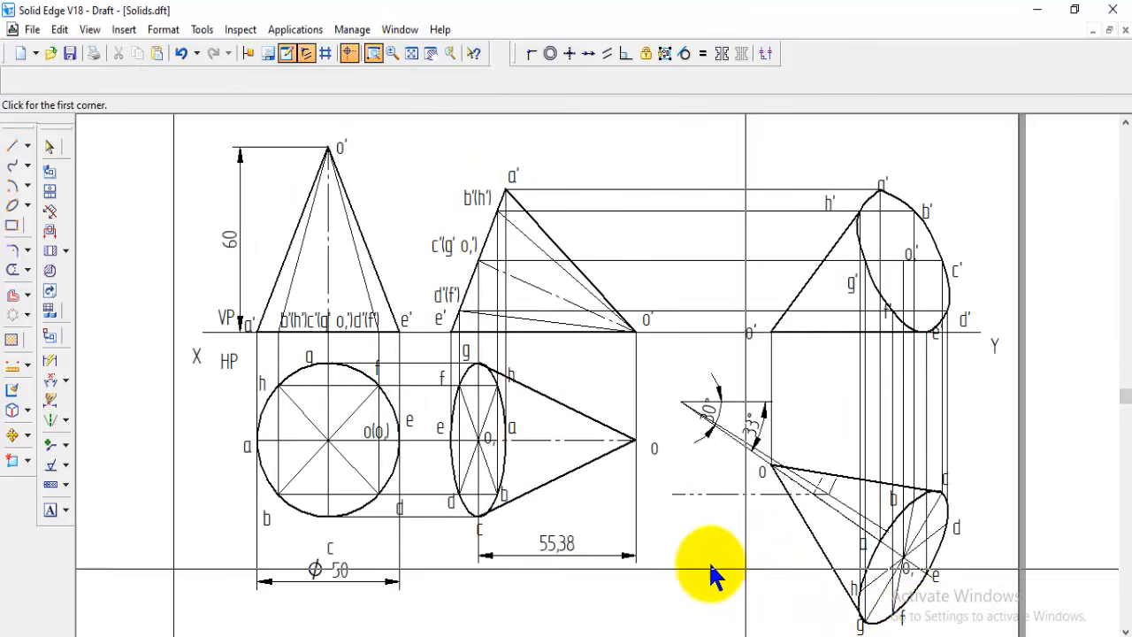
pyautogui.click(12, 435)
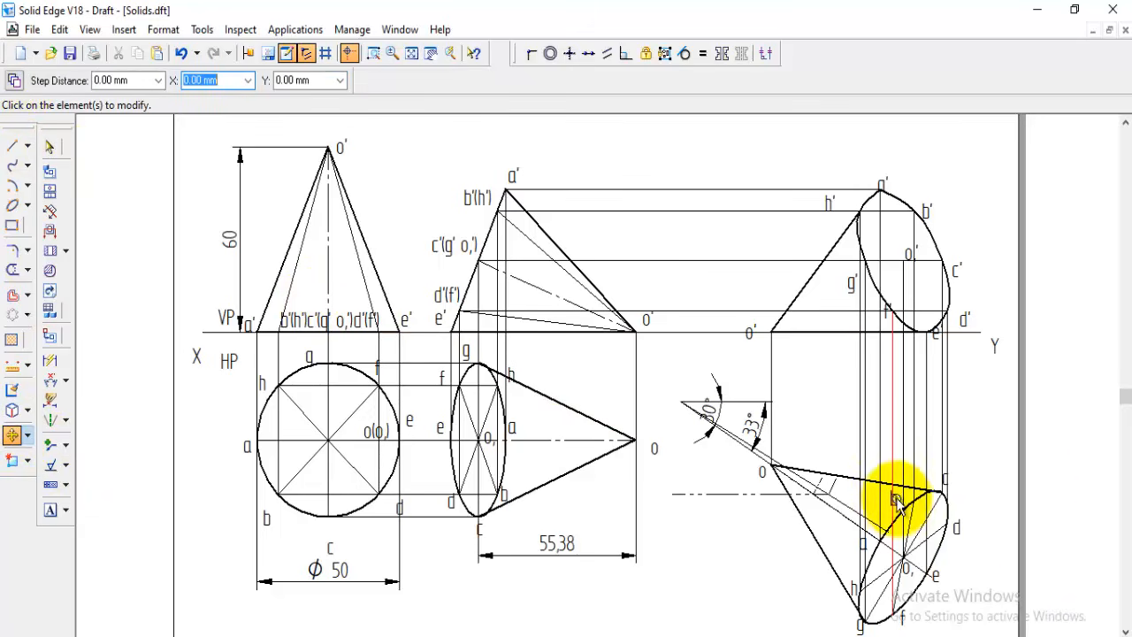
pyautogui.scroll(-1, 920, 496)
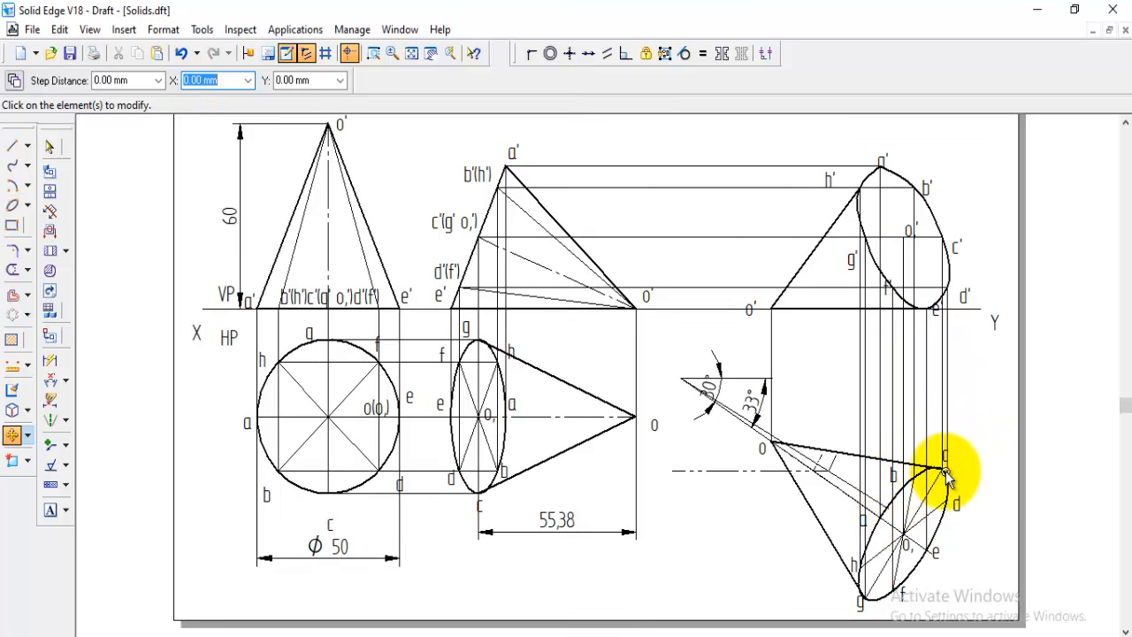
pyautogui.rightClick(944, 456)
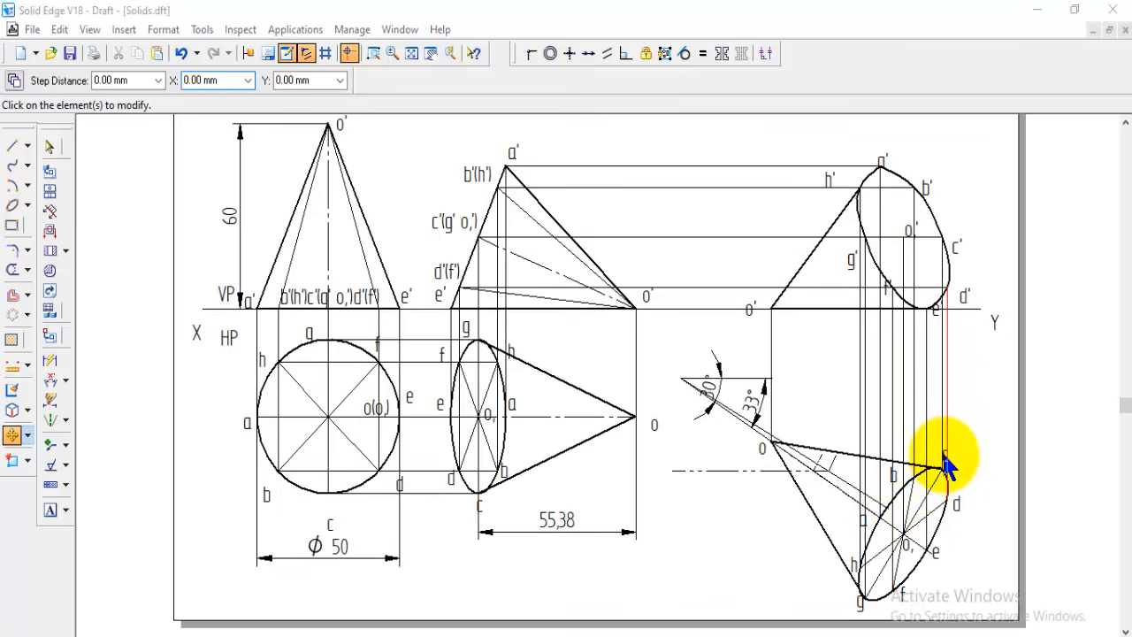
pyautogui.click(782, 492)
pyautogui.click(938, 465)
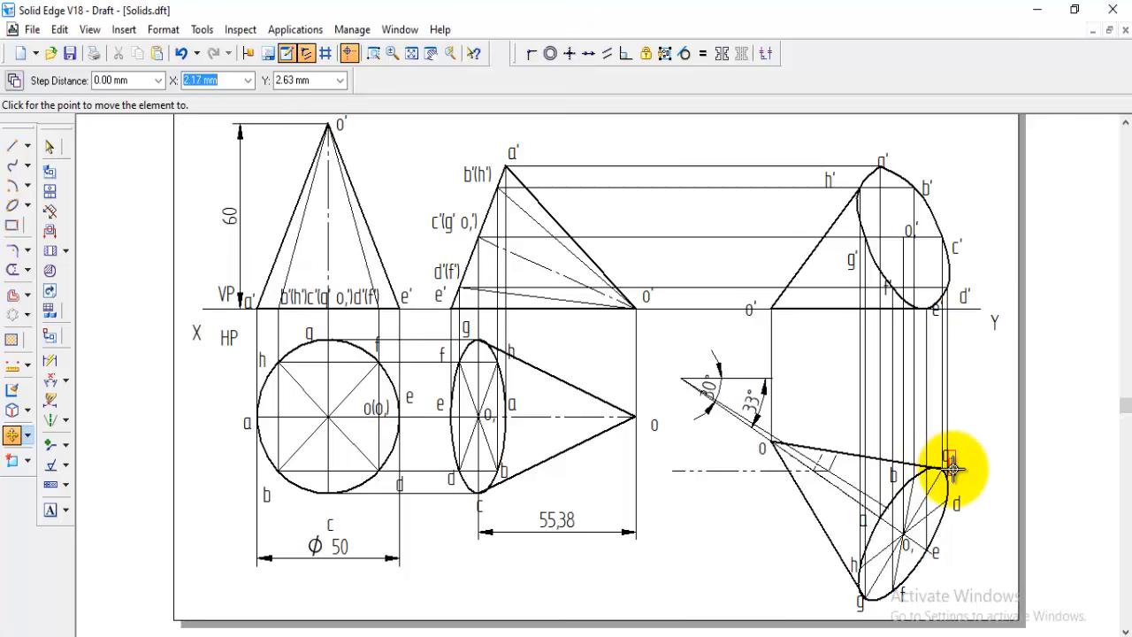
pyautogui.click(955, 466)
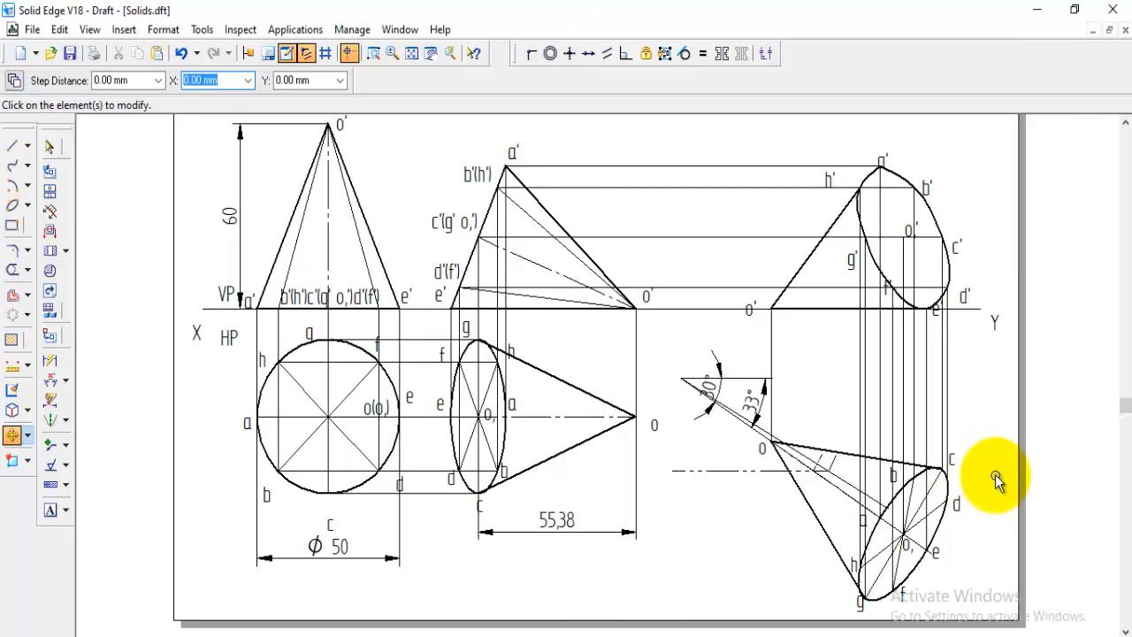
# Step: Move labels b and a of the final top view clear of the projectors, next to their points on the base ellipse
pyautogui.rightClick(896, 478)
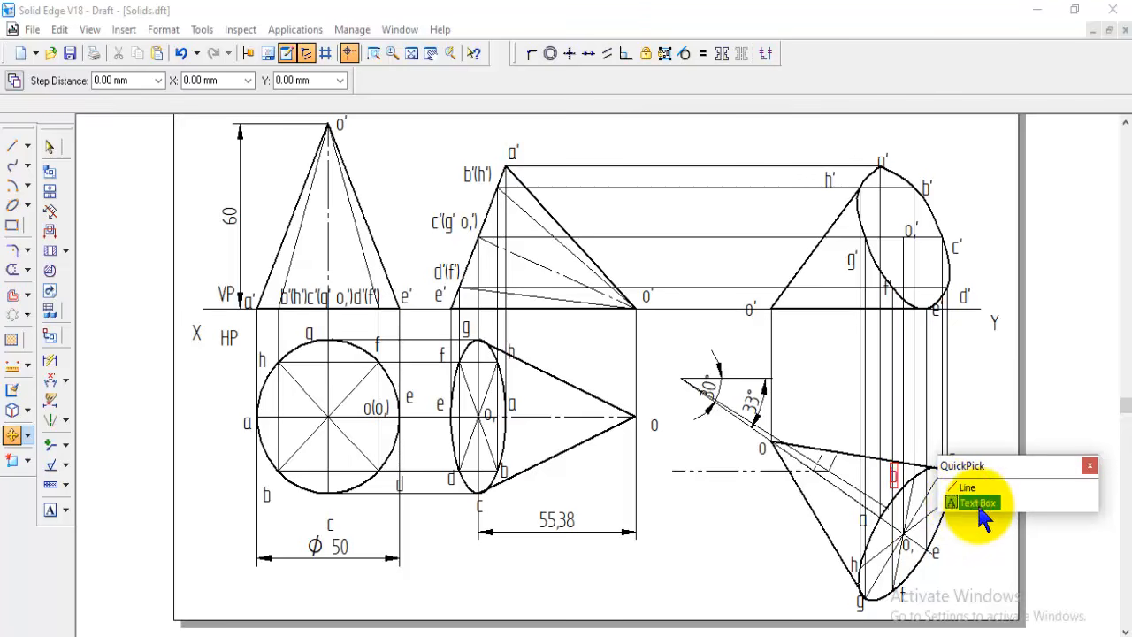
pyautogui.click(976, 501)
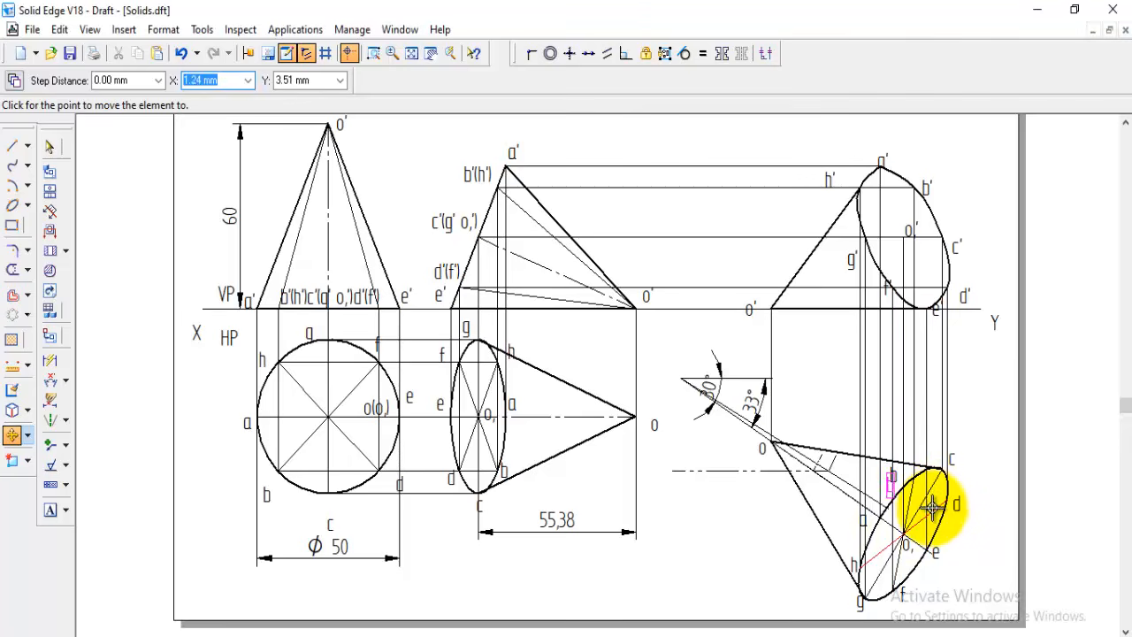
pyautogui.click(928, 506)
pyautogui.scroll(-2, 998, 501)
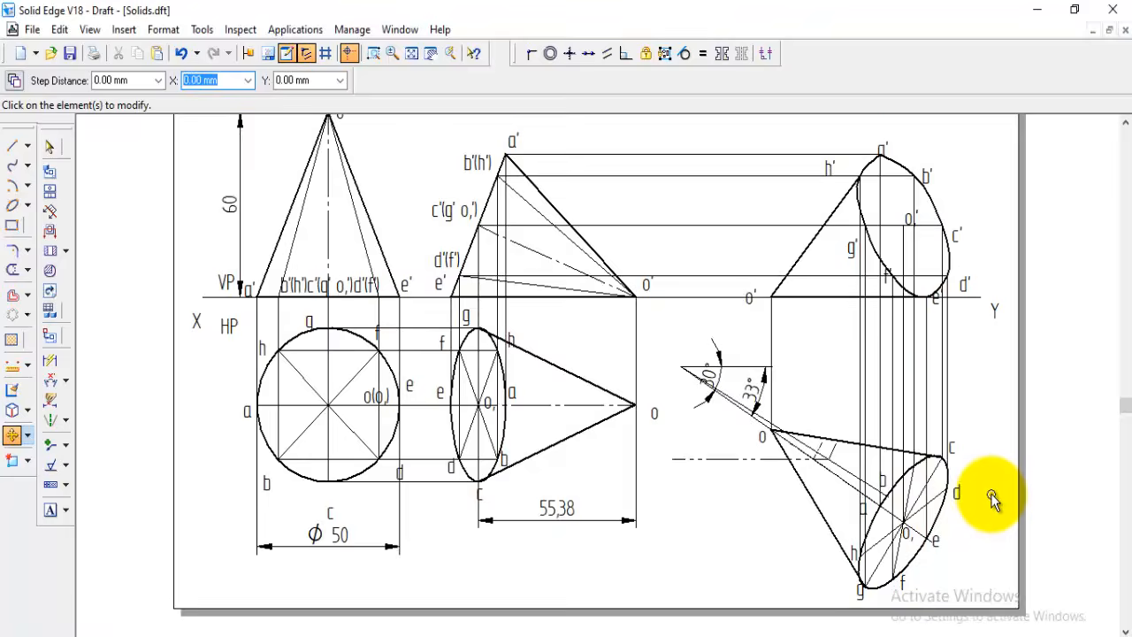
pyautogui.rightClick(872, 491)
pyautogui.click(943, 512)
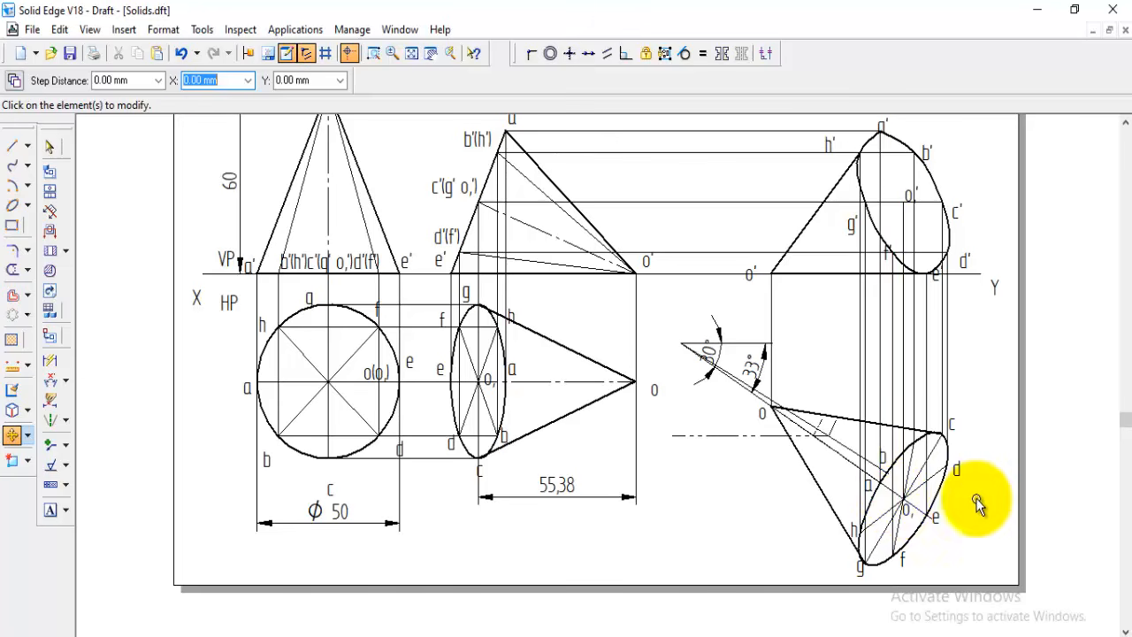
# Step: Move label c of the second top view off the 55,38 dimension's extension line, beside the ellipse's lowest point
pyautogui.scroll(-1, 973, 501)
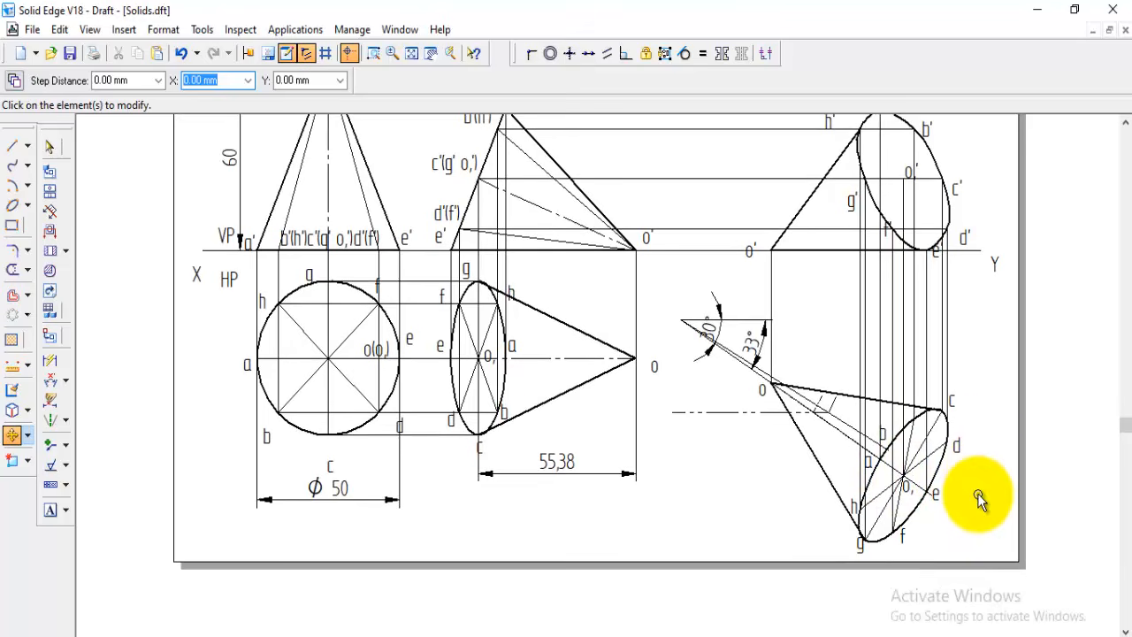
pyautogui.click(483, 446)
pyautogui.click(491, 445)
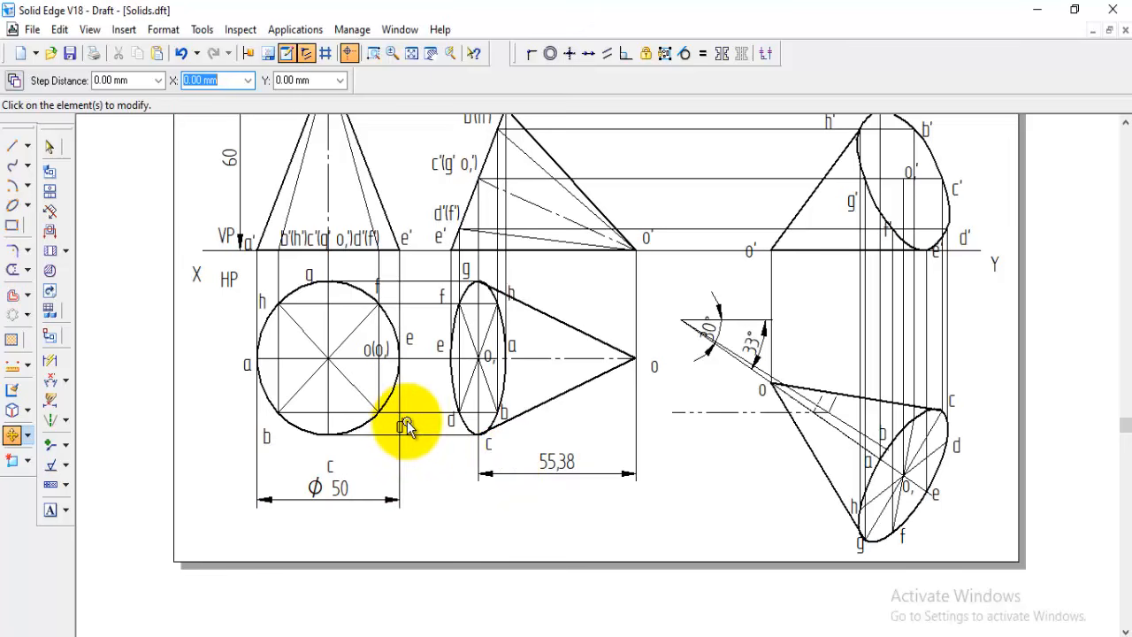
# Step: Move labels d, c and b of the first top view closer to their points on the base circle
pyautogui.click(400, 425)
pyautogui.click(385, 422)
pyautogui.click(329, 464)
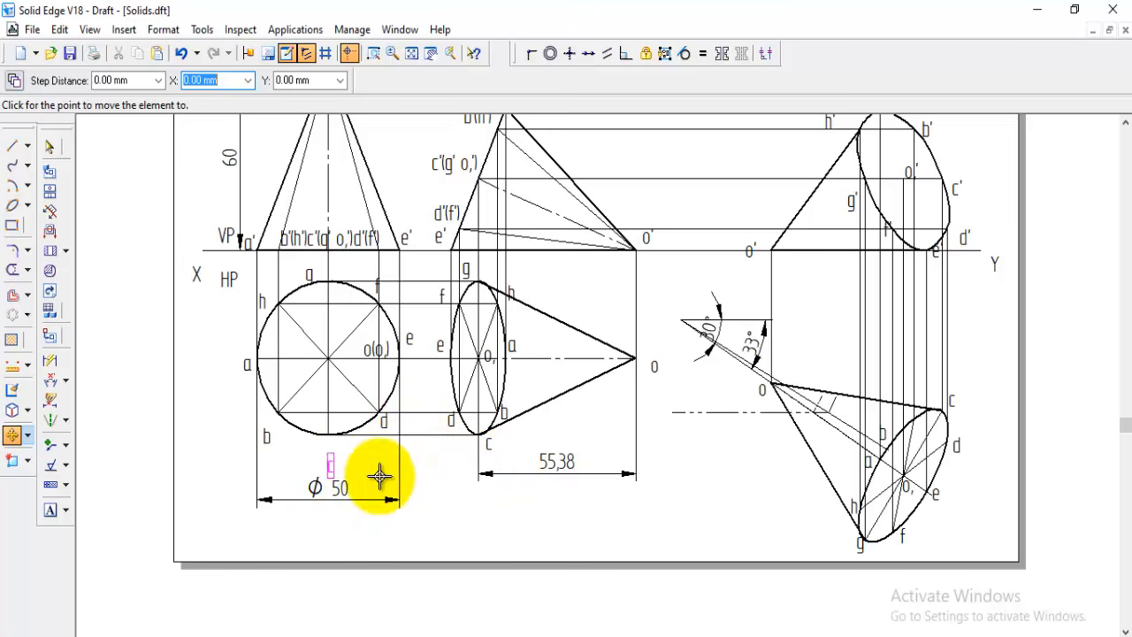
pyautogui.click(330, 453)
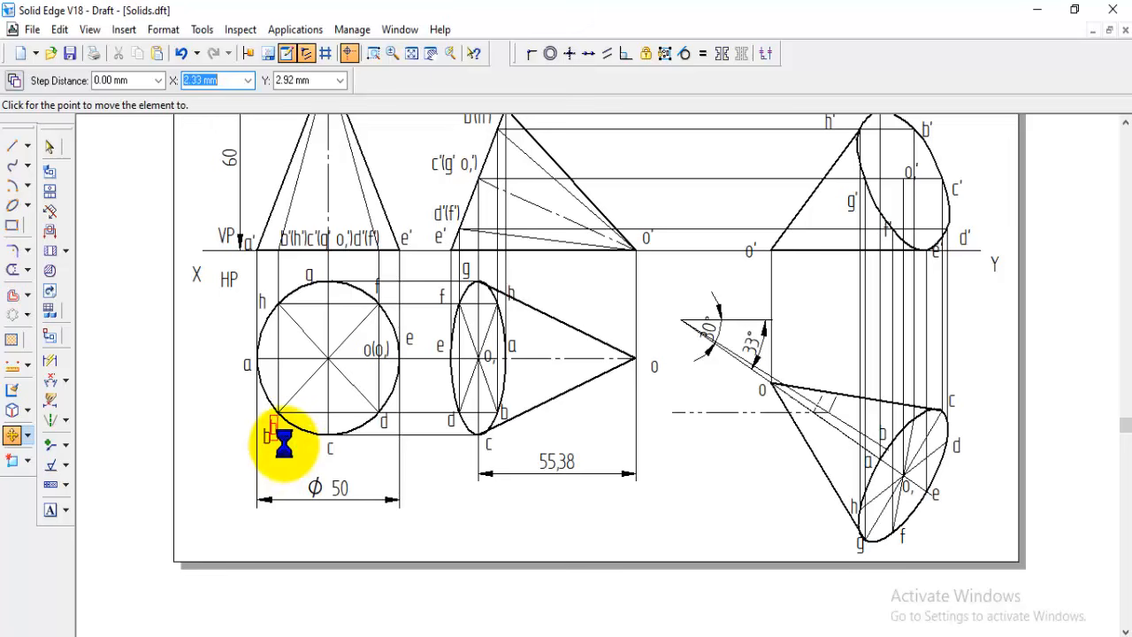
# Step: Move label o(o,) of the first top view closer to the circle's centre and label g closer to its topmost point
pyautogui.click(362, 352)
pyautogui.click(409, 396)
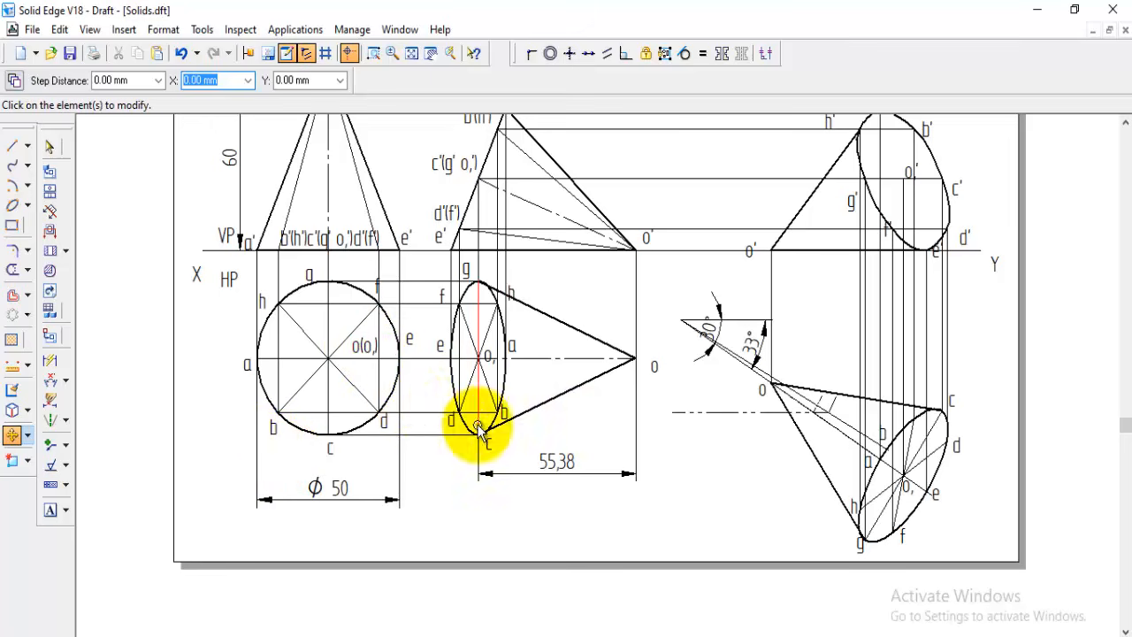
pyautogui.click(309, 274)
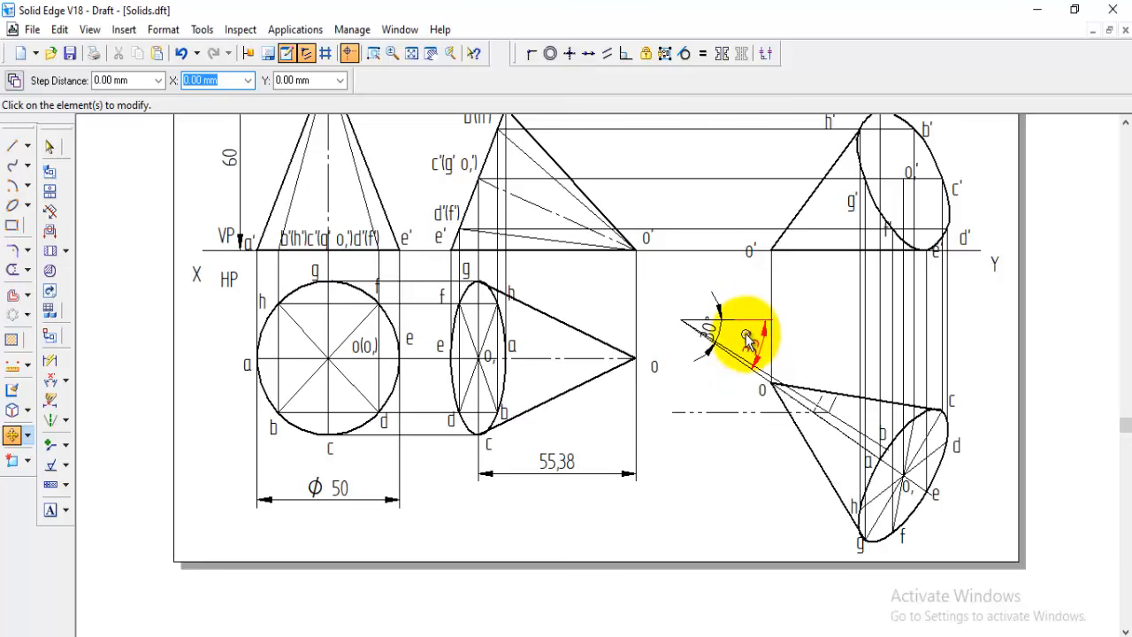
pyautogui.scroll(2, 663, 402)
pyautogui.scroll(4, 663, 403)
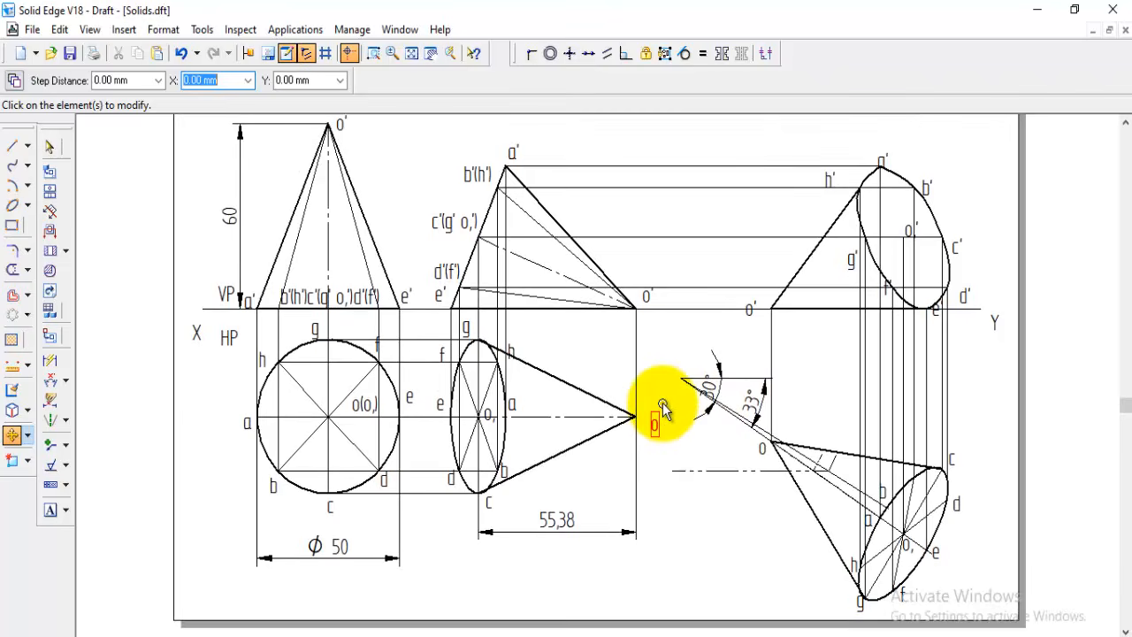